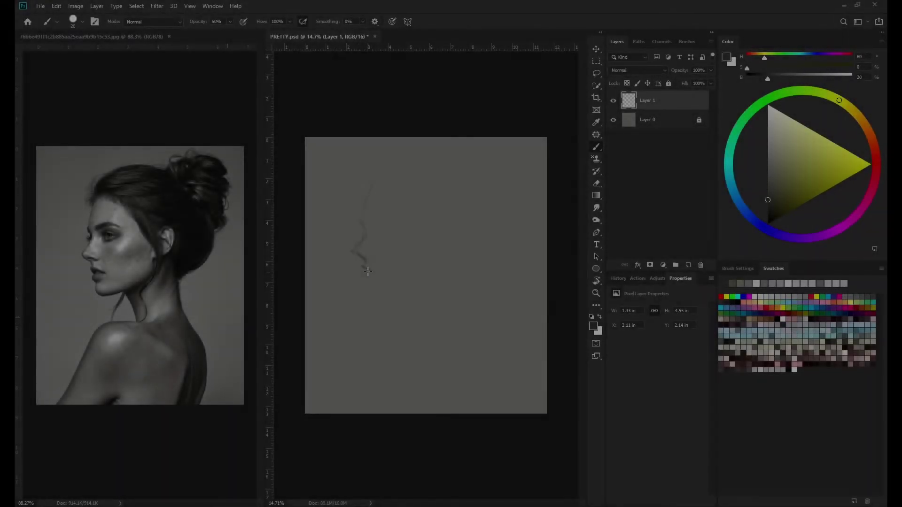
Step: Sketch the lower face outline, jawline and chin, then the nose contour with a finer brush
{"action": "left_click_drag", "start_coordinate": [366, 262], "coordinate": [371, 281]}
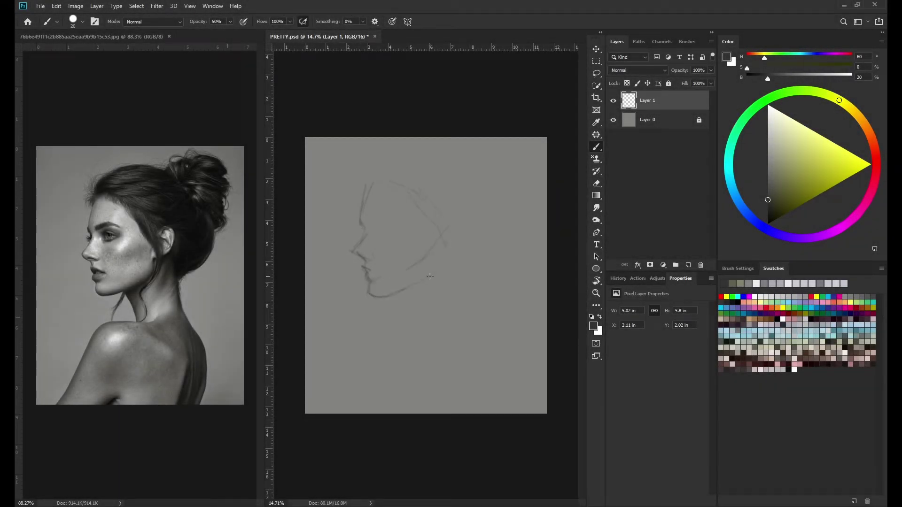
{"action": "left_click_drag", "start_coordinate": [430, 277], "coordinate": [435, 269]}
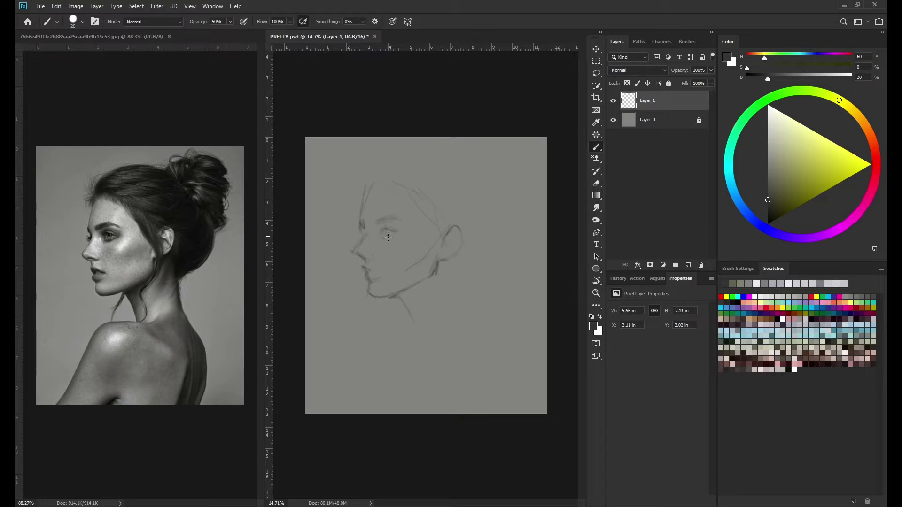
{"action": "scroll", "coordinate": [357, 218], "scroll_direction": "up", "scroll_amount": 3}
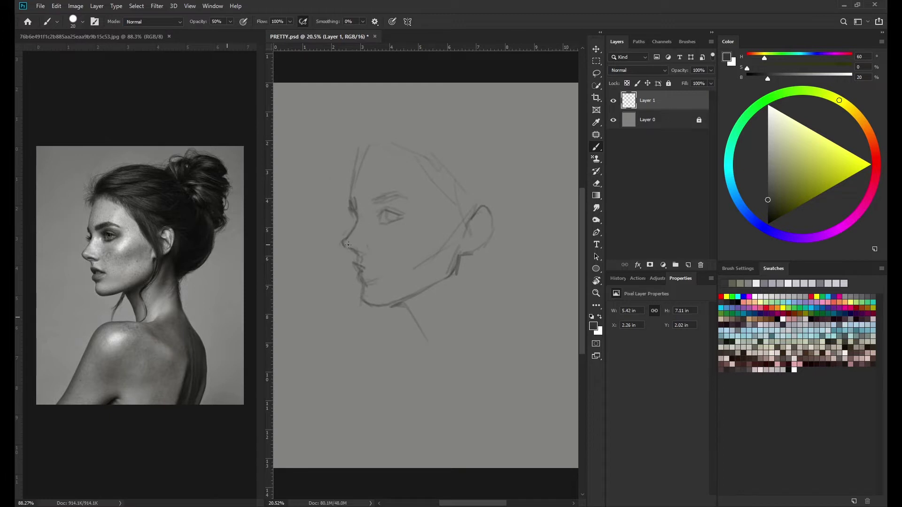
{"action": "key", "text": "bracketleft"}
{"action": "key", "text": "bracketleft"}
{"action": "scroll", "coordinate": [356, 218], "scroll_direction": "up", "scroll_amount": 2}
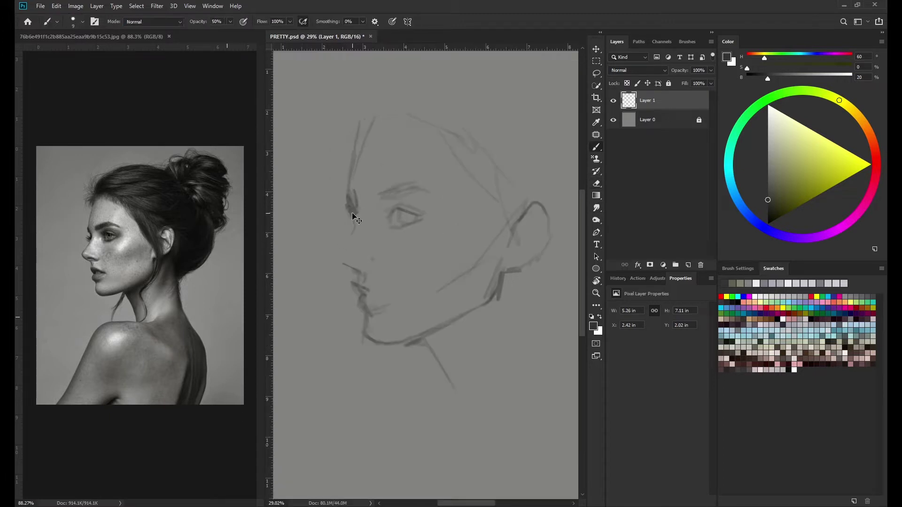
{"action": "mouse_move", "coordinate": [351, 235]}
{"action": "left_mouse_down"}
{"action": "mouse_move", "coordinate": [339, 264]}
{"action": "mouse_move", "coordinate": [359, 273]}
{"action": "left_mouse_up"}
Step: Erase stray lip strokes, redraw the chin line, and pick a lighter sketching grey
{"action": "key", "text": "e"}
{"action": "mouse_move", "coordinate": [375, 308]}
{"action": "left_mouse_down"}
{"action": "mouse_move", "coordinate": [355, 281]}
{"action": "mouse_move", "coordinate": [363, 309]}
{"action": "mouse_move", "coordinate": [356, 280]}
{"action": "left_mouse_up"}
{"action": "key", "text": "b"}
{"action": "key", "text": "e"}
{"action": "key", "text": "b"}
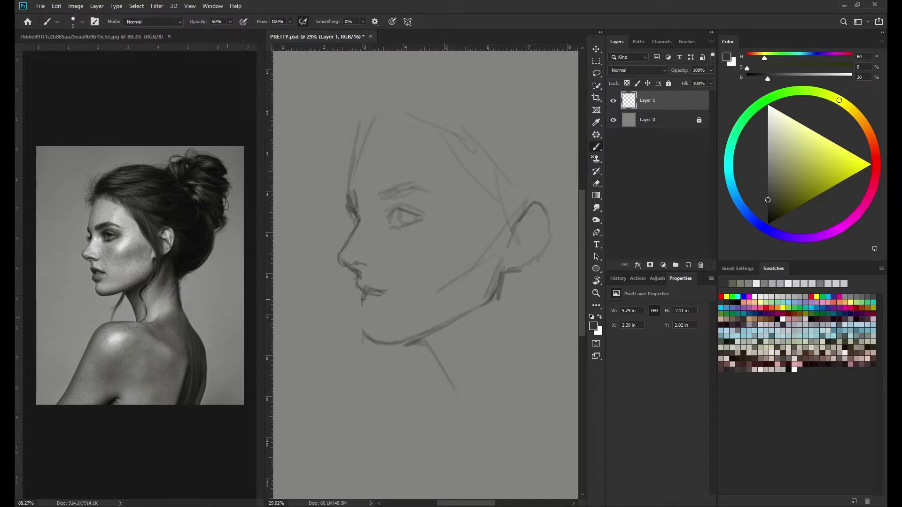
{"action": "key", "text": "e"}
{"action": "mouse_move", "coordinate": [367, 307]}
{"action": "left_mouse_down"}
{"action": "mouse_move", "coordinate": [365, 332]}
{"action": "mouse_move", "coordinate": [405, 338]}
{"action": "left_mouse_up"}
{"action": "key", "text": "b"}
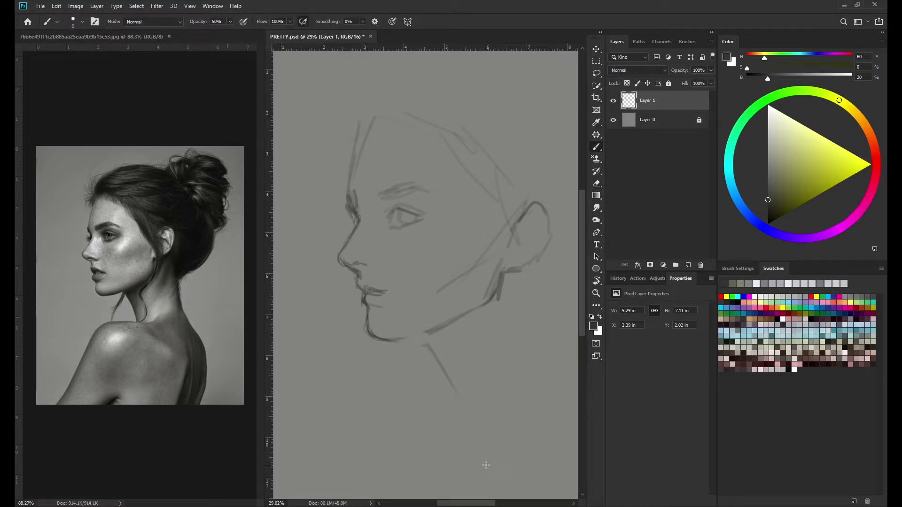
{"action": "left_click", "coordinate": [365, 288], "text": "alt"}
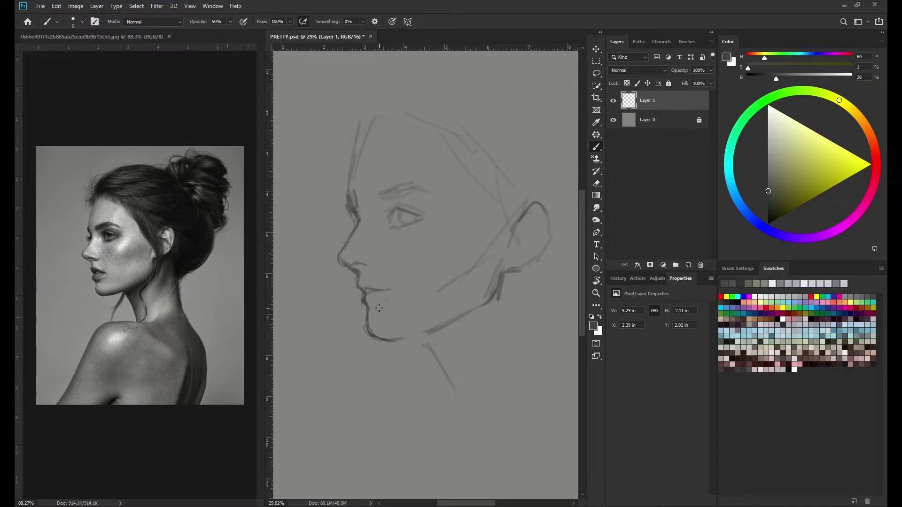
Step: Redraw the forehead and nose-bridge line, mark the nostril, and undo the bad nose strokes
{"action": "scroll", "coordinate": [373, 251], "scroll_direction": "down", "scroll_amount": 3}
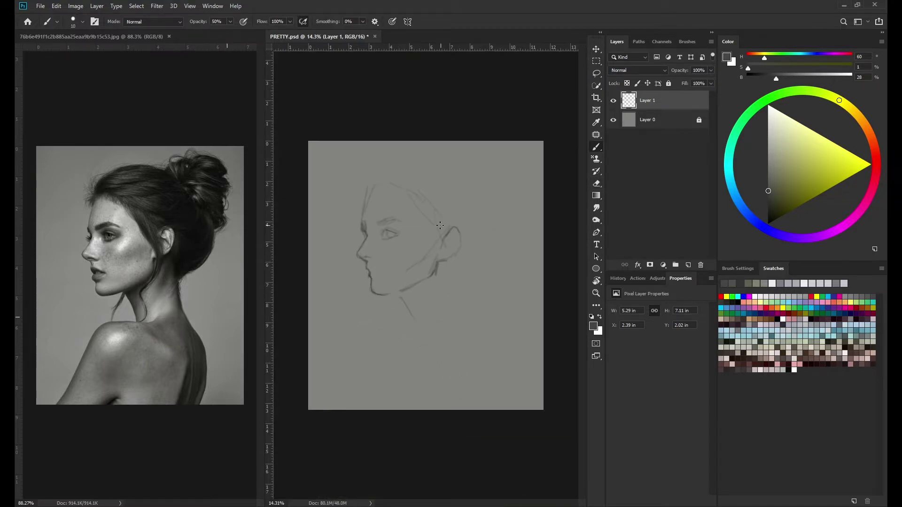
{"action": "scroll", "coordinate": [357, 251], "scroll_direction": "up", "scroll_amount": 3}
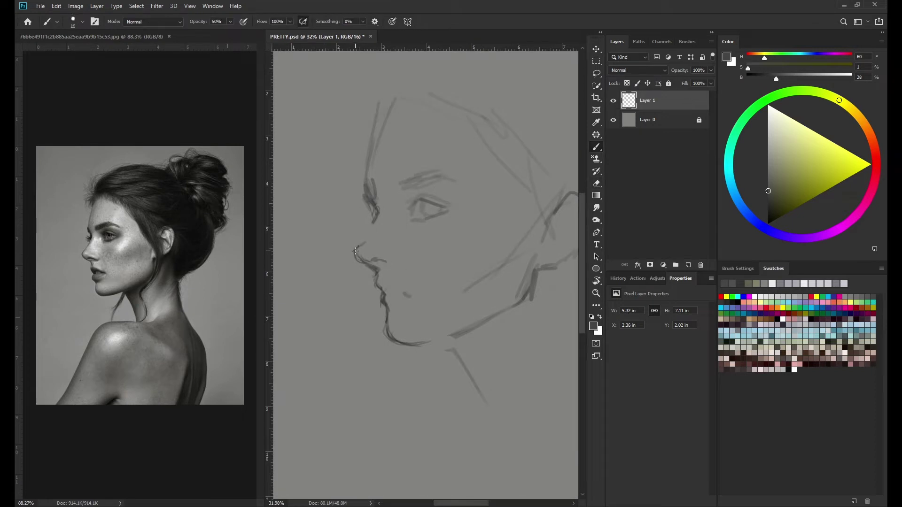
{"action": "scroll", "coordinate": [372, 242], "scroll_direction": "up", "scroll_amount": 2}
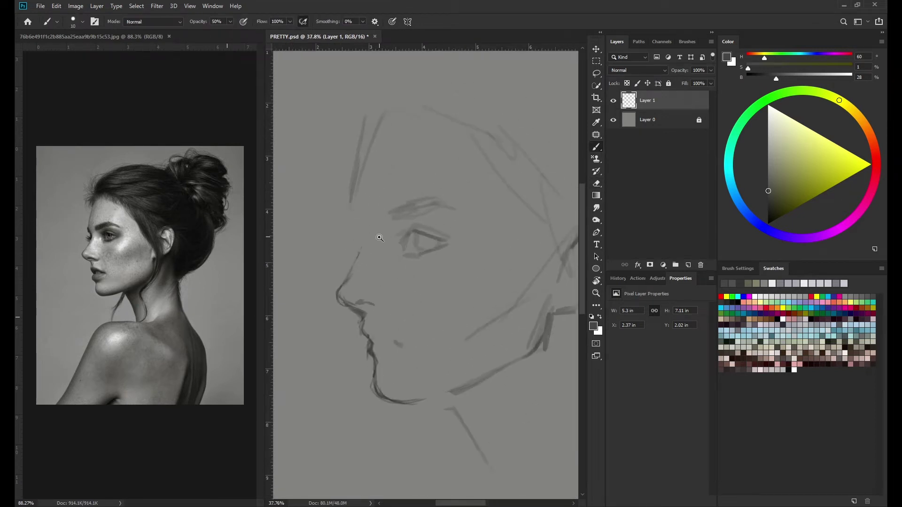
{"action": "mouse_move", "coordinate": [361, 266]}
{"action": "left_mouse_down"}
{"action": "mouse_move", "coordinate": [365, 226]}
{"action": "mouse_move", "coordinate": [350, 180]}
{"action": "left_mouse_up"}
{"action": "left_click_drag", "start_coordinate": [350, 211], "coordinate": [365, 246]}
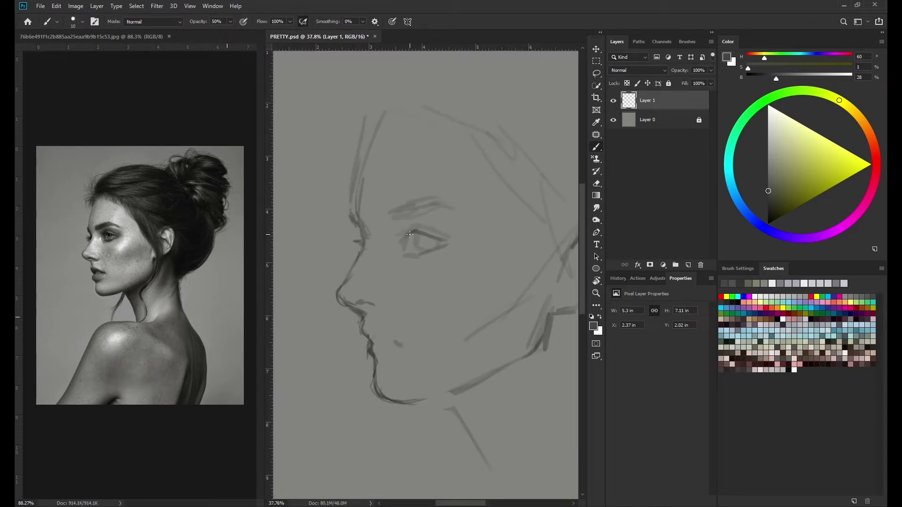
{"action": "key", "text": "bracketright"}
{"action": "left_click_drag", "start_coordinate": [356, 301], "coordinate": [366, 302]}
{"action": "key", "text": "bracketleft"}
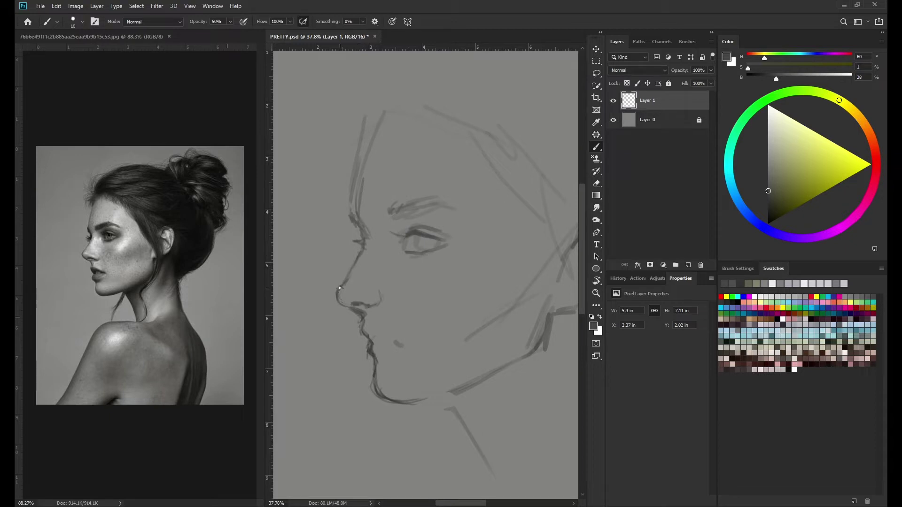
{"action": "key", "text": "ctrl+z"}
{"action": "key", "text": "ctrl+z"}
Step: Sketch the hairline, back of the head, jaw-to-ear line and neck lines
{"action": "scroll", "coordinate": [374, 360], "scroll_direction": "down", "scroll_amount": 2}
{"action": "mouse_move", "coordinate": [385, 112]}
{"action": "left_mouse_down"}
{"action": "mouse_move", "coordinate": [453, 132]}
{"action": "mouse_move", "coordinate": [503, 216]}
{"action": "mouse_move", "coordinate": [521, 270]}
{"action": "left_mouse_up"}
{"action": "left_click_drag", "start_coordinate": [506, 235], "coordinate": [484, 333]}
{"action": "left_click_drag", "start_coordinate": [519, 284], "coordinate": [465, 390]}
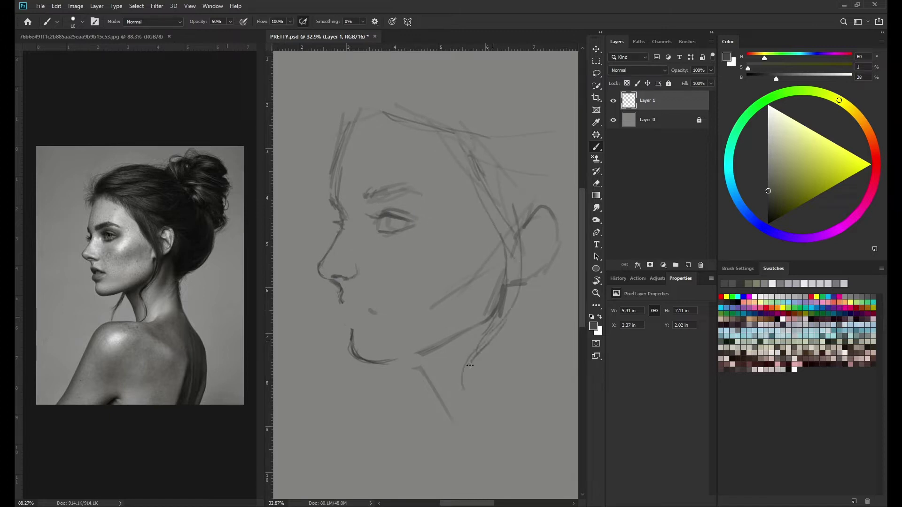
{"action": "left_click_drag", "start_coordinate": [496, 357], "coordinate": [482, 423]}
{"action": "key", "text": "ctrl+z"}
{"action": "key", "text": "ctrl+z"}
{"action": "left_click_drag", "start_coordinate": [496, 180], "coordinate": [509, 236]}
{"action": "left_click_drag", "start_coordinate": [494, 324], "coordinate": [477, 377]}
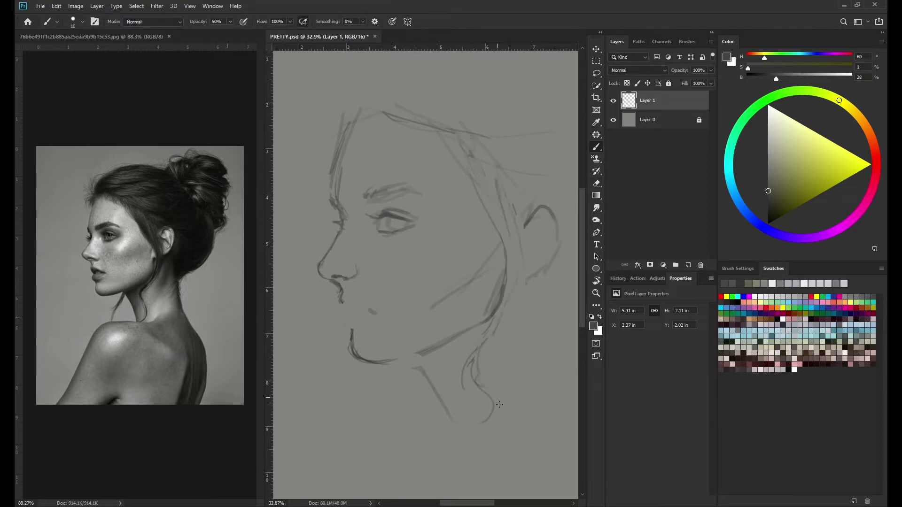
{"action": "mouse_move", "coordinate": [468, 332]}
{"action": "left_mouse_down"}
{"action": "mouse_move", "coordinate": [419, 366]}
{"action": "mouse_move", "coordinate": [433, 388]}
{"action": "left_mouse_up"}
{"action": "mouse_move", "coordinate": [524, 243]}
{"action": "left_mouse_down"}
{"action": "mouse_move", "coordinate": [531, 229]}
{"action": "mouse_move", "coordinate": [560, 248]}
{"action": "left_mouse_up"}
{"action": "key", "text": "bracketright"}
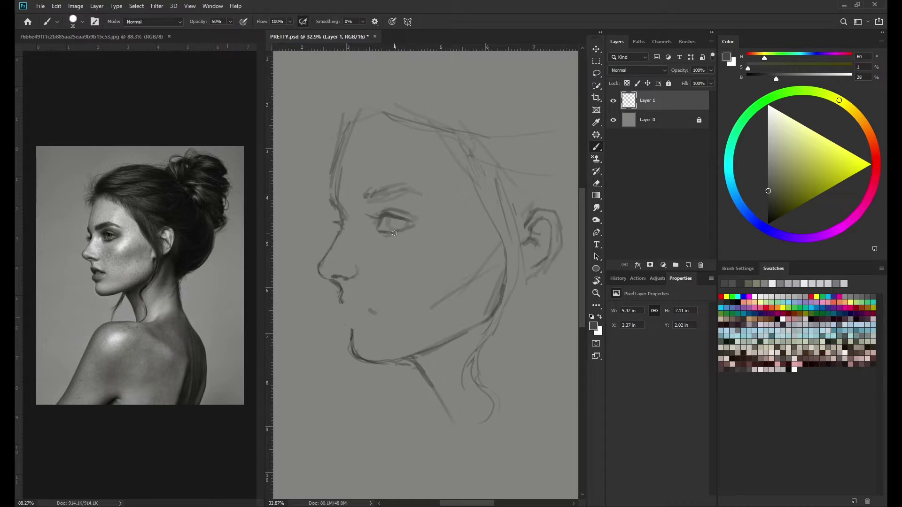
Step: Paint soft sampled-grey shading beside the eye, on the temple and on the cheek
{"action": "key", "text": "bracketright"}
{"action": "key", "text": "bracketright"}
{"action": "key", "text": "bracketright"}
{"action": "left_click_drag", "start_coordinate": [410, 212], "coordinate": [427, 213]}
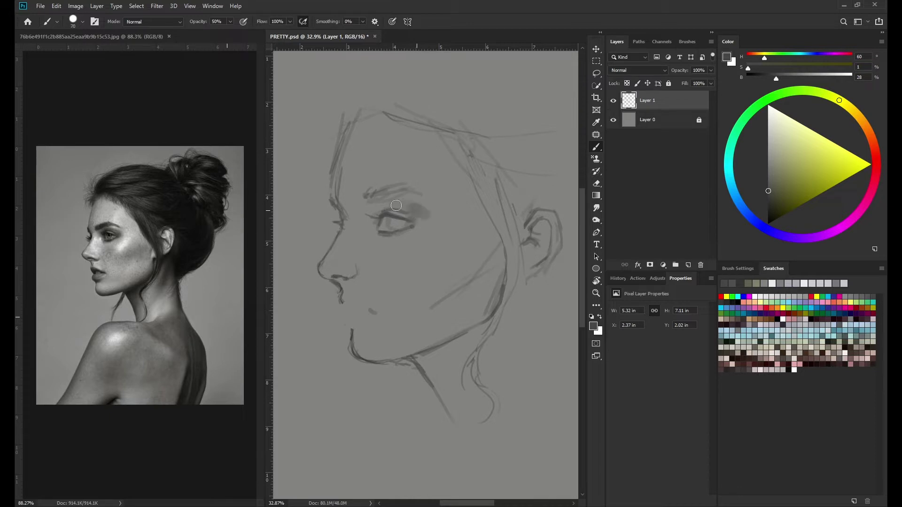
{"action": "key", "text": "bracketleft"}
{"action": "left_click", "coordinate": [376, 209], "text": "alt"}
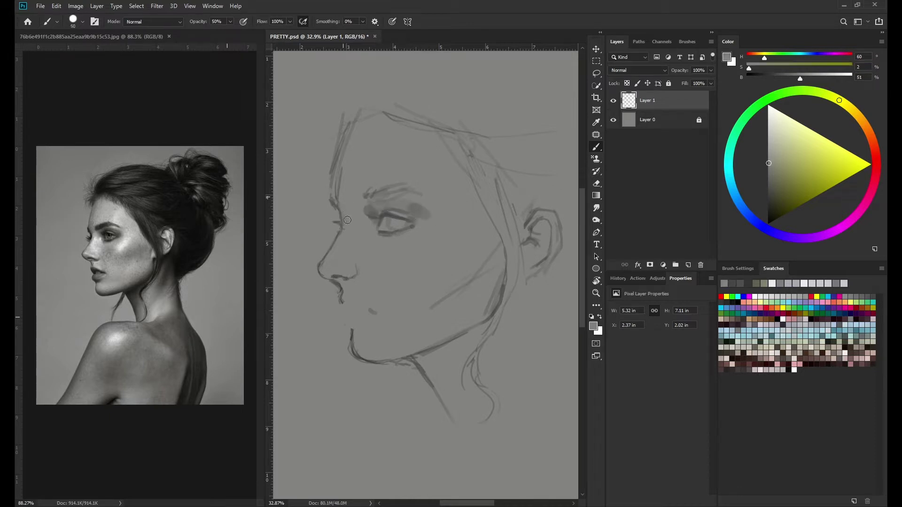
{"action": "left_click", "coordinate": [381, 206], "text": "alt"}
{"action": "key", "text": "bracketright"}
{"action": "key", "text": "bracketright"}
{"action": "left_click_drag", "start_coordinate": [350, 214], "coordinate": [345, 235]}
{"action": "left_click", "coordinate": [352, 225], "text": "alt"}
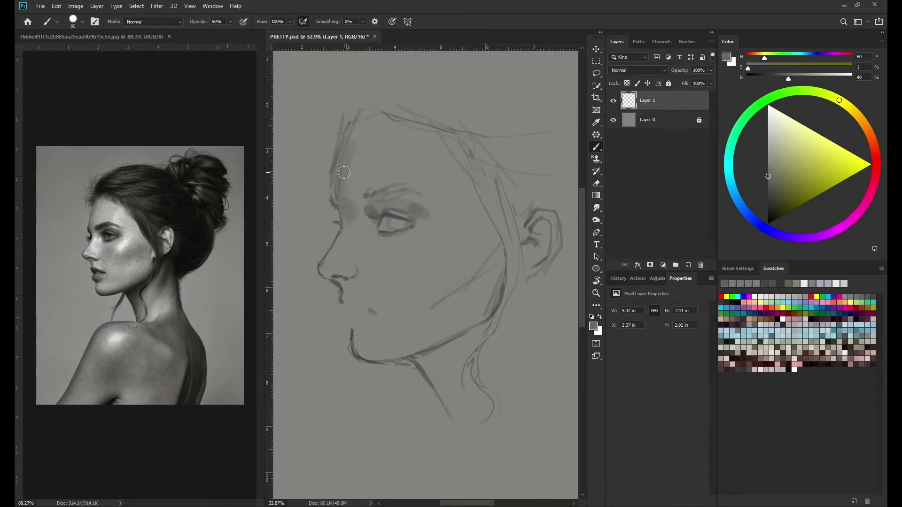
{"action": "left_click_drag", "start_coordinate": [345, 150], "coordinate": [347, 199]}
{"action": "left_click", "coordinate": [356, 226], "text": "alt"}
{"action": "left_click_drag", "start_coordinate": [349, 167], "coordinate": [350, 180]}
{"action": "key", "text": "bracketleft"}
{"action": "key", "text": "bracketleft"}
{"action": "key", "text": "bracketleft"}
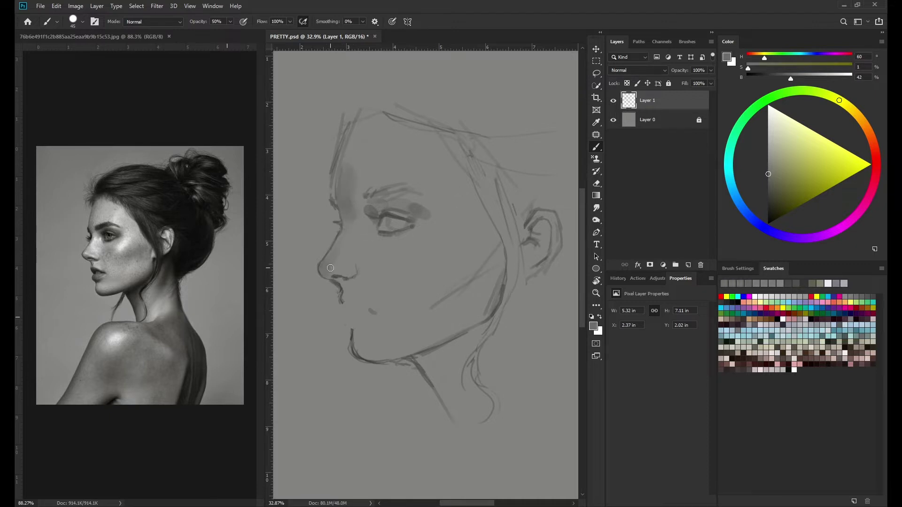
{"action": "left_click", "coordinate": [383, 212], "text": "alt"}
Step: Darken the upper eyelid and nostril lines with a small dark grey brush
{"action": "scroll", "coordinate": [344, 276], "scroll_direction": "up", "scroll_amount": 1}
{"action": "key", "text": "bracketleft"}
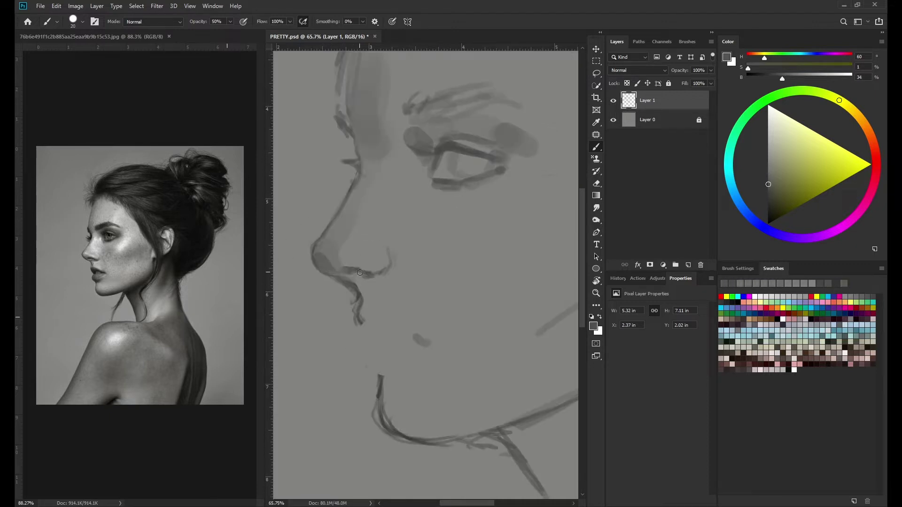
{"action": "left_click", "coordinate": [768, 207]}
{"action": "left_click_drag", "start_coordinate": [356, 277], "coordinate": [344, 270]}
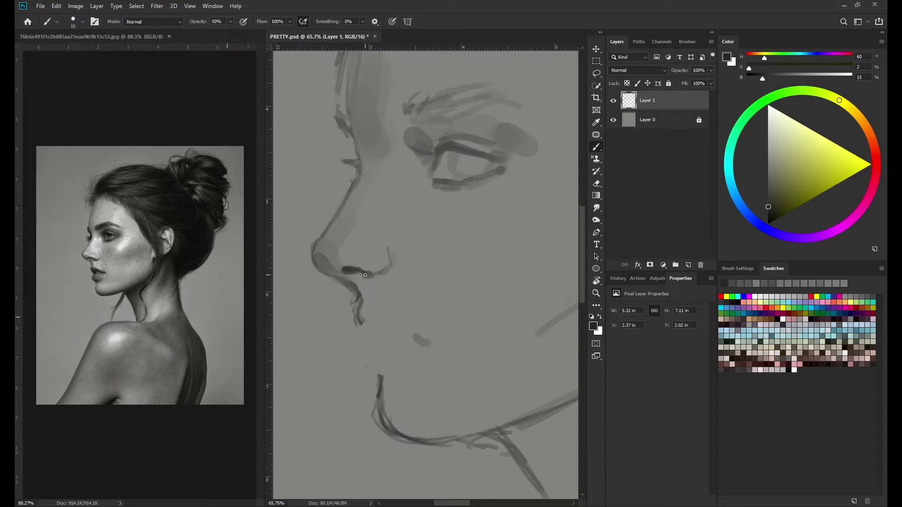
{"action": "left_click_drag", "start_coordinate": [438, 152], "coordinate": [502, 162]}
{"action": "mouse_move", "coordinate": [439, 153]}
{"action": "left_mouse_down"}
{"action": "mouse_move", "coordinate": [434, 170]}
{"action": "mouse_move", "coordinate": [491, 147]}
{"action": "mouse_move", "coordinate": [479, 144]}
{"action": "left_mouse_up"}
{"action": "key", "text": "bracketright"}
{"action": "scroll", "coordinate": [479, 150], "scroll_direction": "down", "scroll_amount": 2}
{"action": "key", "text": "bracketright"}
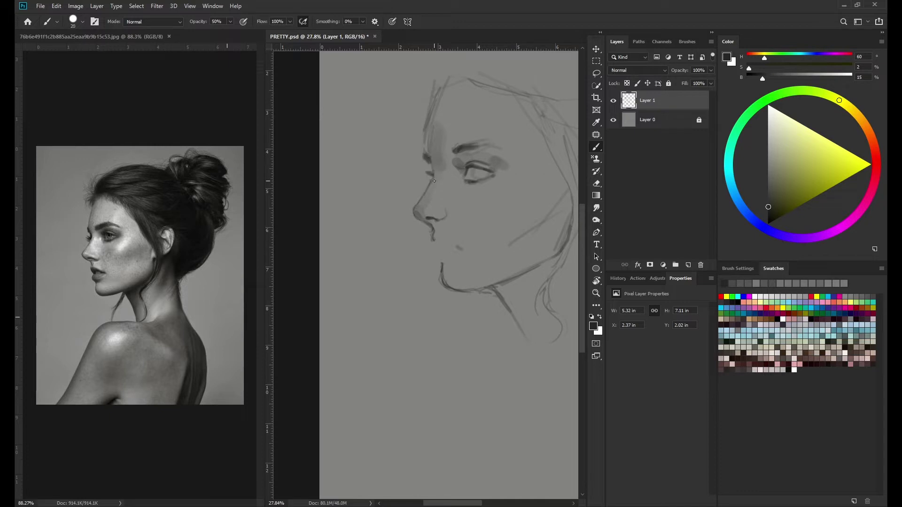
{"action": "key", "text": "bracketright"}
{"action": "key", "text": "bracketright"}
Step: Darken the lips with a sampled dark grey
{"action": "left_click", "coordinate": [418, 216], "text": "alt"}
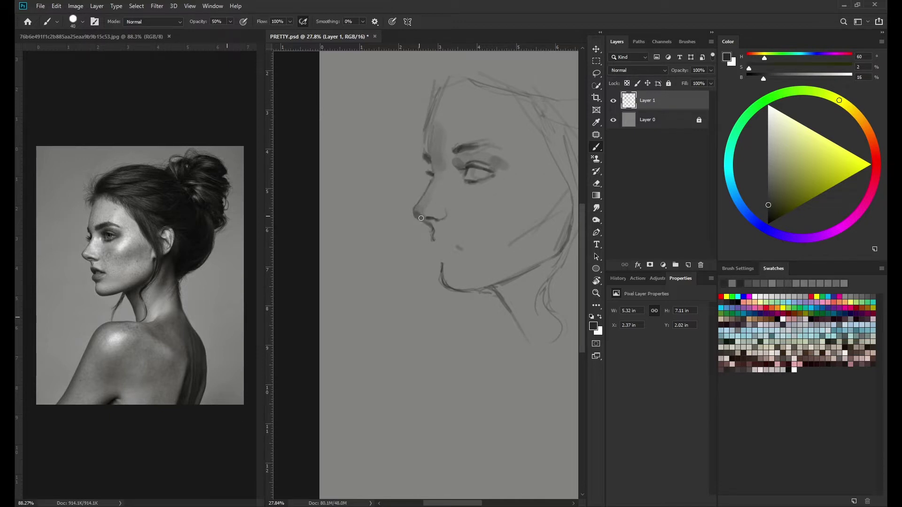
{"action": "left_click", "coordinate": [460, 179], "text": "alt"}
{"action": "key", "text": "bracketright"}
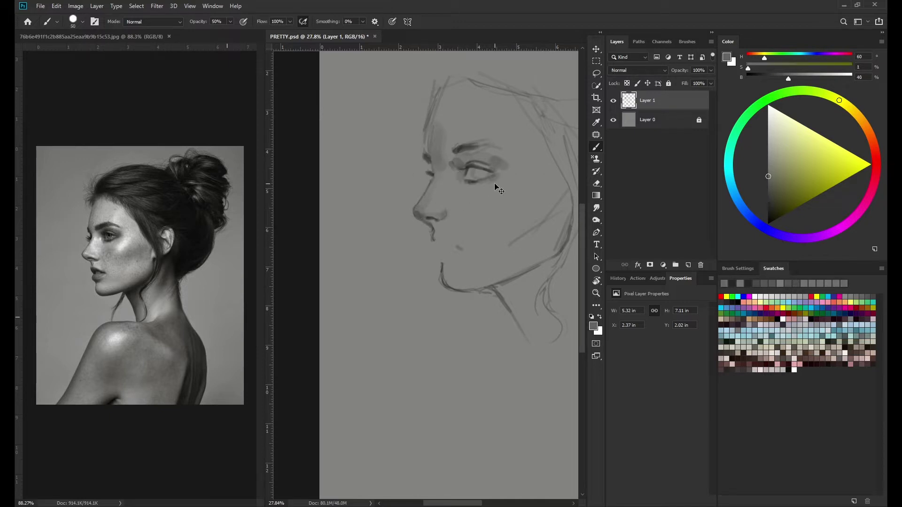
{"action": "left_click", "coordinate": [438, 242], "text": "alt"}
{"action": "key", "text": "bracketleft"}
{"action": "mouse_move", "coordinate": [451, 246]}
{"action": "left_mouse_down"}
{"action": "mouse_move", "coordinate": [460, 249]}
{"action": "mouse_move", "coordinate": [450, 245]}
{"action": "left_mouse_up"}
Step: Sample greys near the lips and chin and shade softly along the jaw with a large brush
{"action": "left_click", "coordinate": [453, 244], "text": "alt"}
{"action": "key", "text": "bracketleft"}
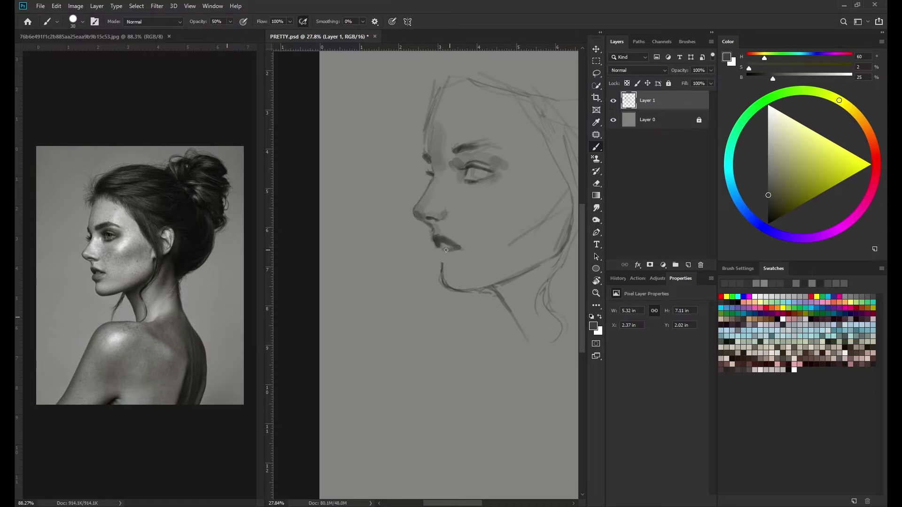
{"action": "left_click", "coordinate": [449, 251], "text": "alt"}
{"action": "left_click", "coordinate": [447, 264], "text": "alt"}
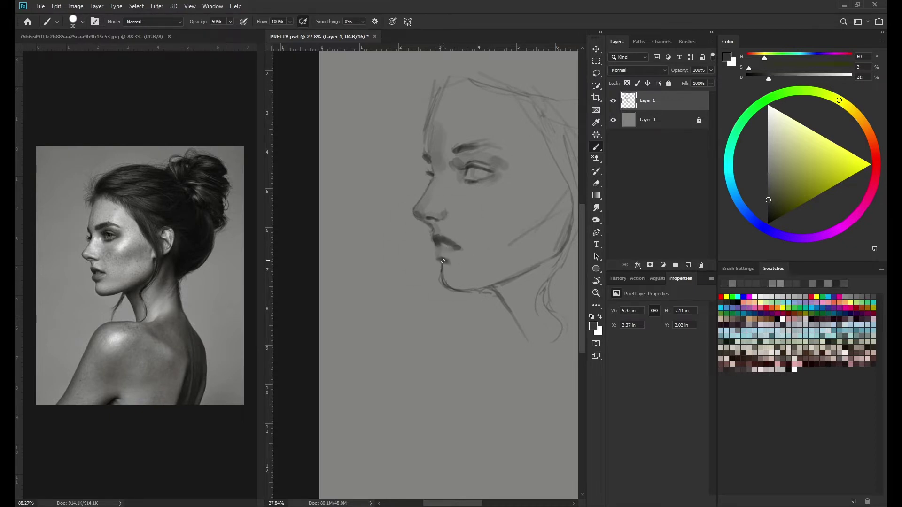
{"action": "left_click", "coordinate": [449, 281], "text": "alt"}
{"action": "key", "text": "bracketright"}
{"action": "key", "text": "bracketright"}
{"action": "key", "text": "bracketright"}
{"action": "mouse_move", "coordinate": [463, 291]}
{"action": "left_mouse_down"}
{"action": "mouse_move", "coordinate": [493, 287]}
{"action": "mouse_move", "coordinate": [545, 259]}
{"action": "left_mouse_up"}
Step: Add soft sampled-grey shading across the cheek
{"action": "scroll", "coordinate": [545, 258], "scroll_direction": "down", "scroll_amount": 3}
{"action": "key", "text": "bracketright"}
{"action": "key", "text": "bracketright"}
{"action": "left_click", "coordinate": [418, 268], "text": "alt"}
{"action": "left_click_drag", "start_coordinate": [422, 277], "coordinate": [399, 287]}
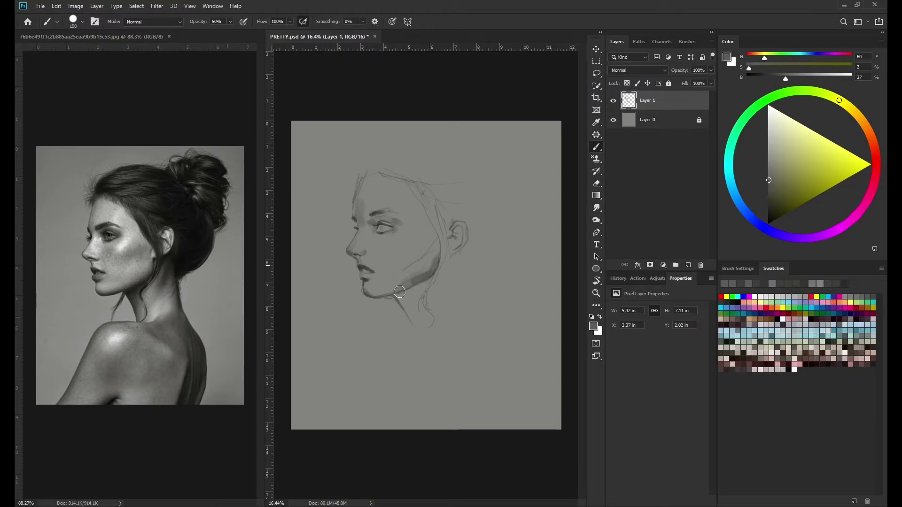
{"action": "left_click", "coordinate": [414, 256], "text": "alt"}
{"action": "left_click_drag", "start_coordinate": [421, 251], "coordinate": [412, 258]}
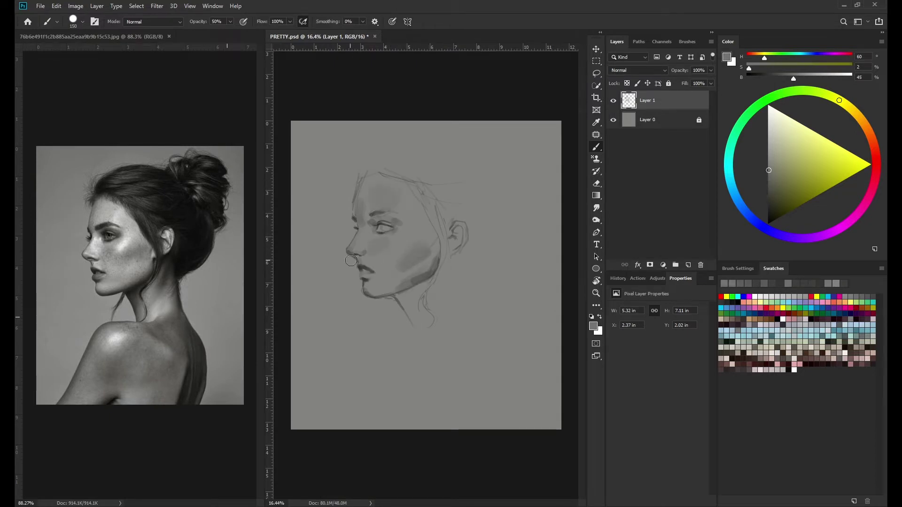
{"action": "left_click", "coordinate": [420, 240], "text": "alt"}
{"action": "key", "text": "bracketleft"}
{"action": "left_click", "coordinate": [406, 260], "text": "alt"}
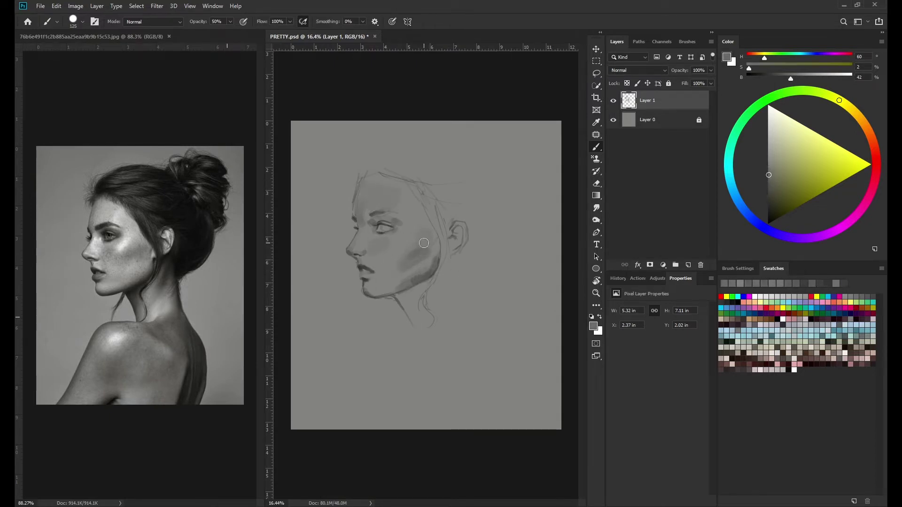
{"action": "left_click", "coordinate": [395, 285], "text": "alt"}
{"action": "key", "text": "bracketleft"}
{"action": "key", "text": "bracketleft"}
{"action": "key", "text": "bracketleft"}
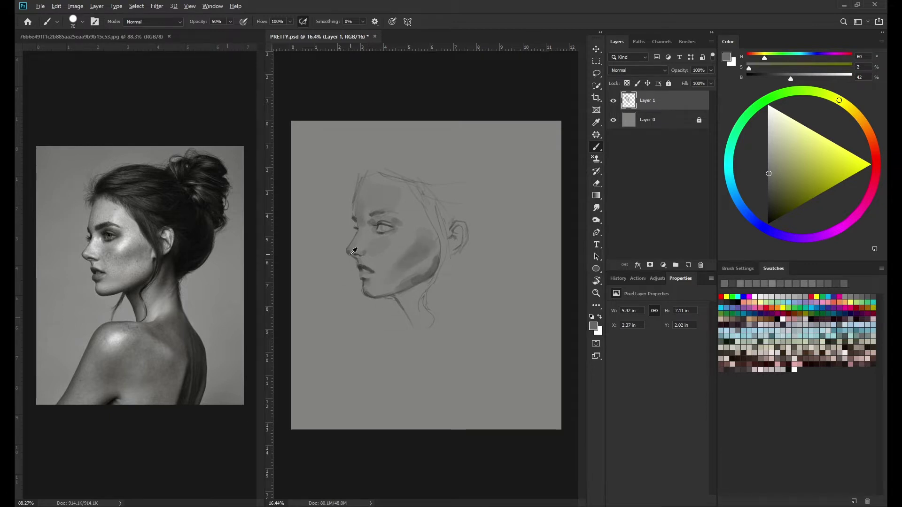
Step: Paint broad dark grey strokes across the top of the head with a large brush
{"action": "scroll", "coordinate": [348, 277], "scroll_direction": "up", "scroll_amount": 2}
{"action": "left_click", "coordinate": [354, 243], "text": "alt"}
{"action": "scroll", "coordinate": [357, 228], "scroll_direction": "up", "scroll_amount": 3}
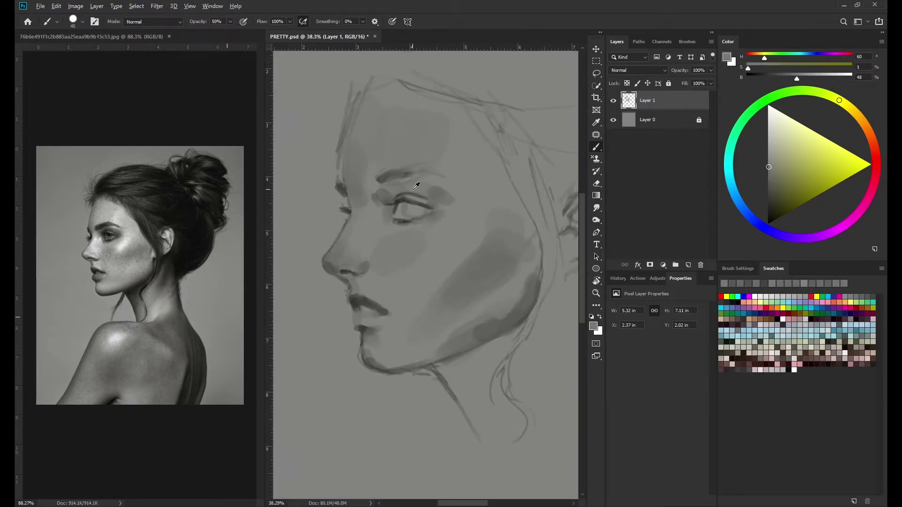
{"action": "key", "text": "bracketleft"}
{"action": "left_click", "coordinate": [393, 196], "text": "alt"}
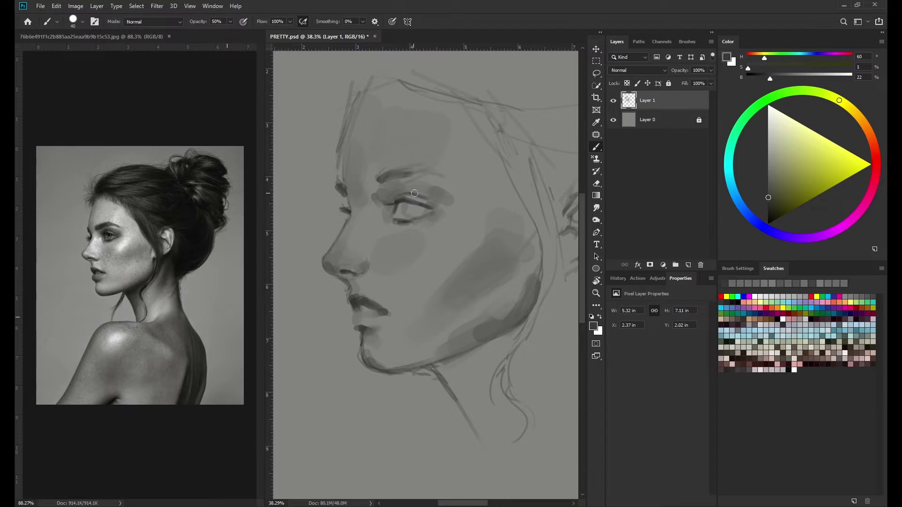
{"action": "scroll", "coordinate": [393, 196], "scroll_direction": "down", "scroll_amount": 3}
{"action": "key", "text": "bracketright"}
{"action": "key", "text": "bracketright"}
{"action": "key", "text": "bracketright"}
{"action": "mouse_move", "coordinate": [531, 153]}
{"action": "left_mouse_down"}
{"action": "mouse_move", "coordinate": [412, 147]}
{"action": "mouse_move", "coordinate": [470, 120]}
{"action": "left_mouse_up"}
{"action": "left_click", "coordinate": [409, 146], "text": "alt"}
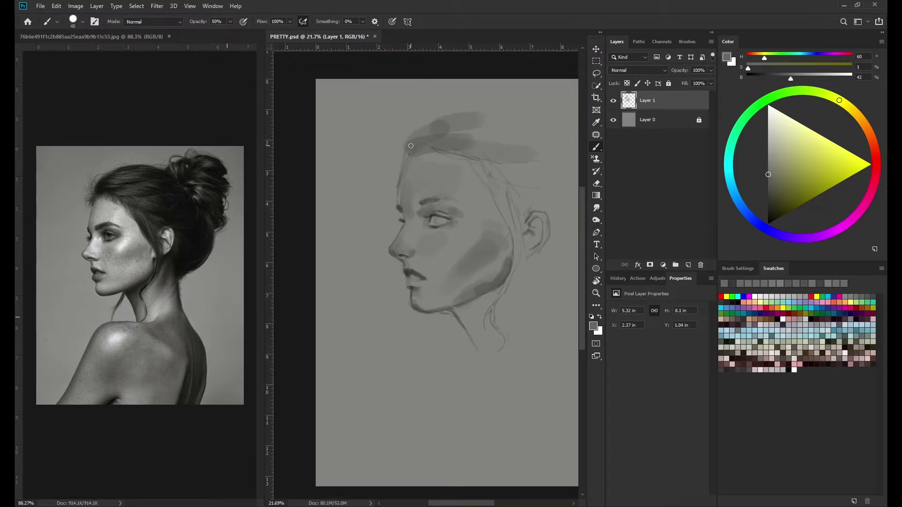
{"action": "left_click_drag", "start_coordinate": [415, 127], "coordinate": [432, 117]}
{"action": "mouse_move", "coordinate": [412, 144]}
{"action": "left_mouse_down"}
{"action": "mouse_move", "coordinate": [372, 150]}
{"action": "mouse_move", "coordinate": [409, 117]}
{"action": "mouse_move", "coordinate": [447, 117]}
{"action": "left_mouse_up"}
Step: Sketch the hair bun at the back of the head in a darker grey
{"action": "key", "text": "bracketleft"}
{"action": "key", "text": "bracketleft"}
{"action": "key", "text": "bracketleft"}
{"action": "left_click", "coordinate": [405, 242], "text": "alt"}
{"action": "key", "text": "bracketleft"}
{"action": "mouse_move", "coordinate": [514, 141]}
{"action": "left_mouse_down"}
{"action": "mouse_move", "coordinate": [540, 159]}
{"action": "mouse_move", "coordinate": [496, 163]}
{"action": "mouse_move", "coordinate": [516, 180]}
{"action": "left_mouse_up"}
{"action": "scroll", "coordinate": [478, 168], "scroll_direction": "down", "scroll_amount": 2}
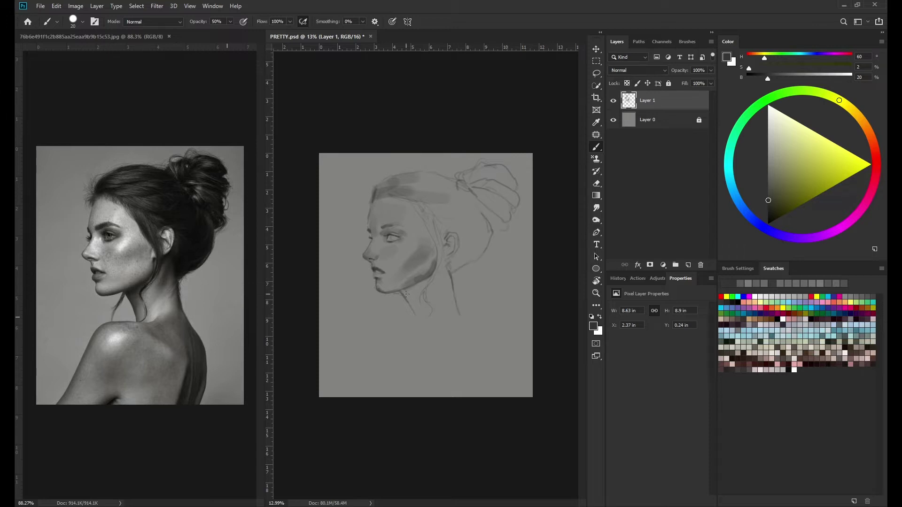
Step: Draw a shoulder line at the lower left of the figure
{"action": "left_click_drag", "start_coordinate": [369, 343], "coordinate": [336, 397]}
{"action": "key", "text": "bracketright"}
{"action": "scroll", "coordinate": [390, 278], "scroll_direction": "up", "scroll_amount": 3}
Step: Sample light and dark greys around the eye with a smaller brush for eye detail
{"action": "left_click", "coordinate": [389, 215], "text": "alt"}
{"action": "scroll", "coordinate": [389, 215], "scroll_direction": "up", "scroll_amount": 3}
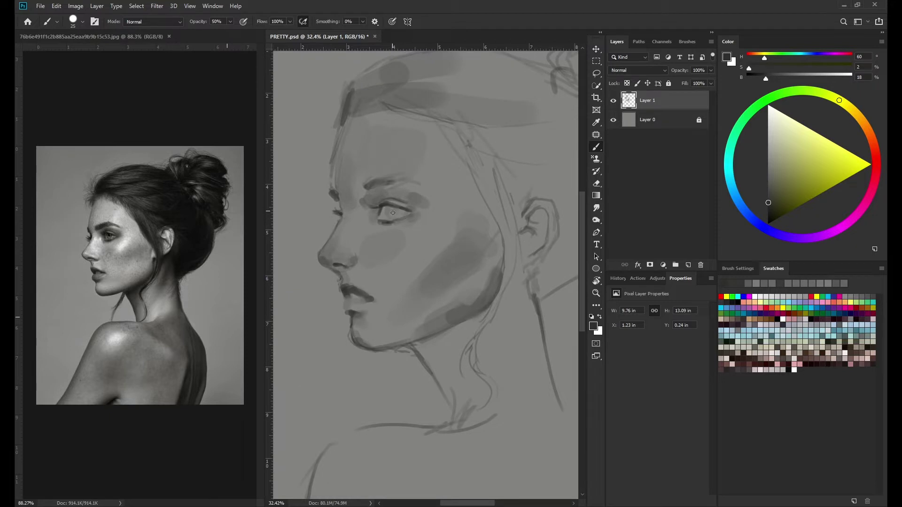
{"action": "left_click", "coordinate": [383, 202], "text": "alt"}
{"action": "key", "text": "bracketleft"}
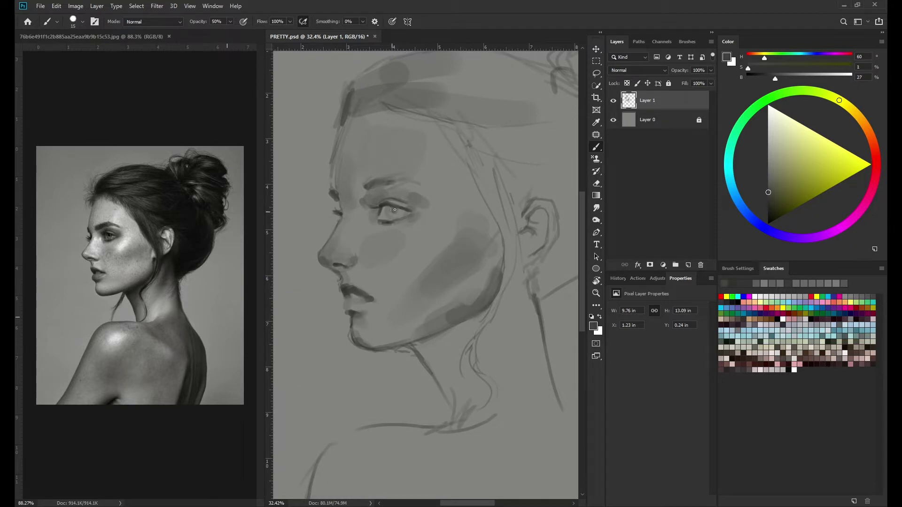
{"action": "left_click", "coordinate": [384, 210], "text": "alt"}
{"action": "left_click", "coordinate": [391, 212], "text": "alt"}
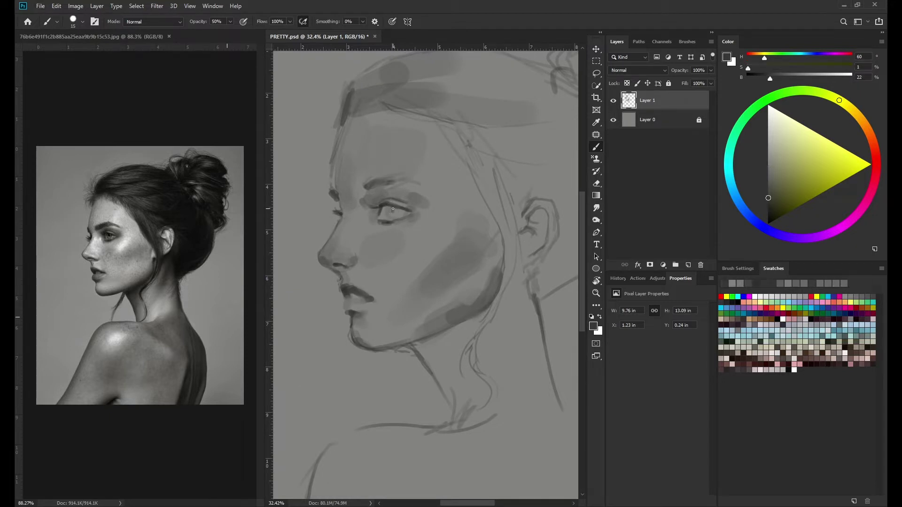
{"action": "left_click", "coordinate": [391, 207], "text": "alt"}
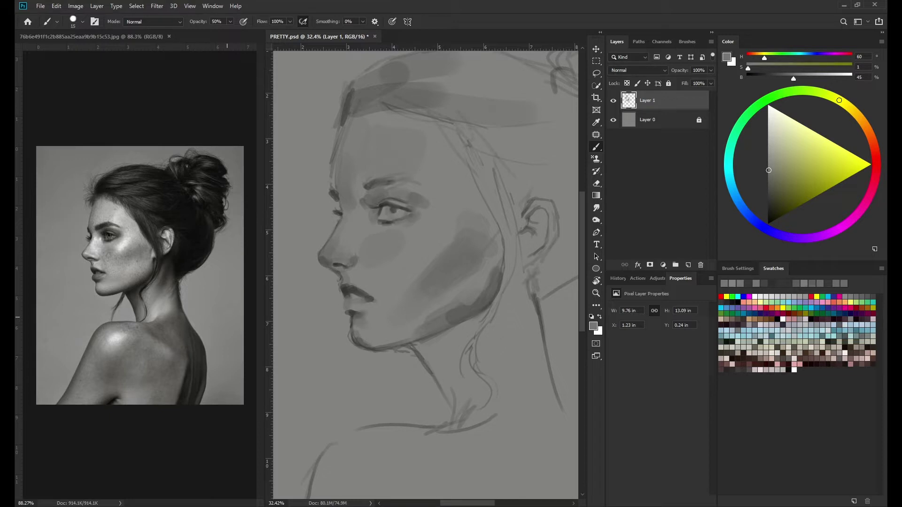
{"action": "left_click", "coordinate": [387, 204], "text": "alt"}
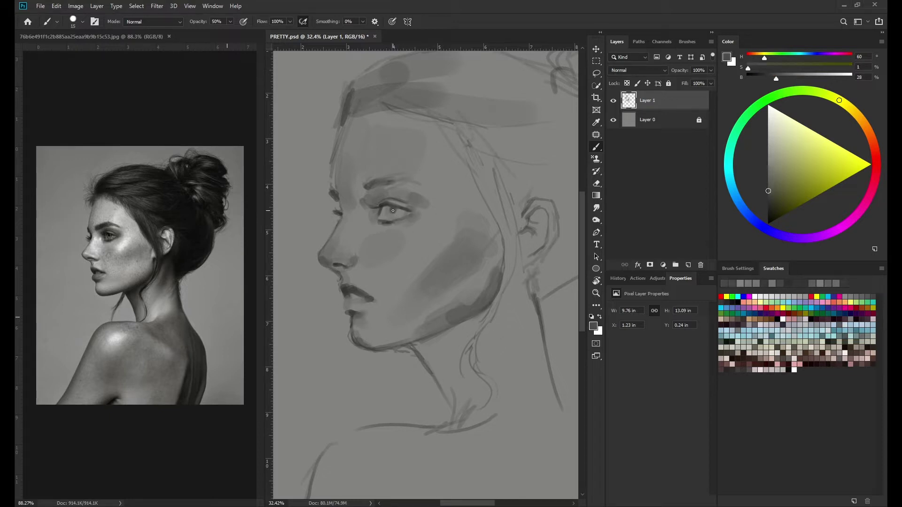
{"action": "left_click", "coordinate": [385, 208], "text": "alt"}
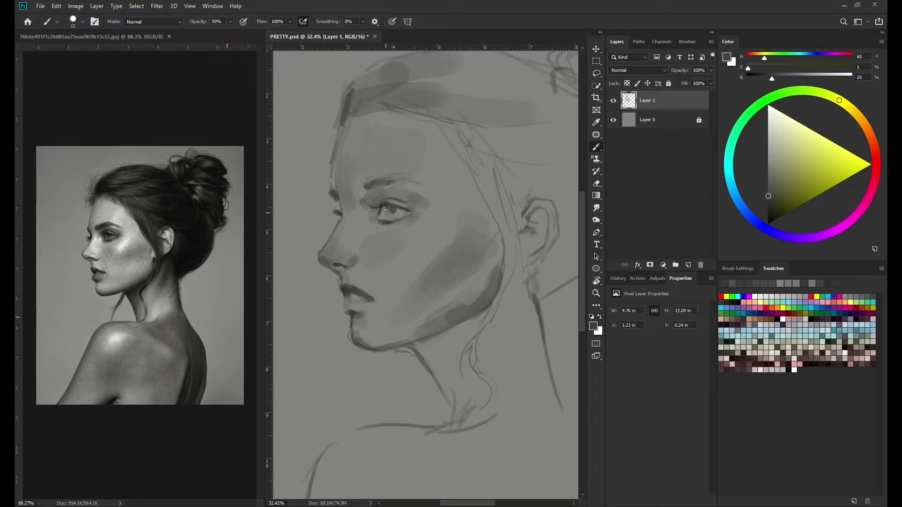
{"action": "key", "text": "bracketleft"}
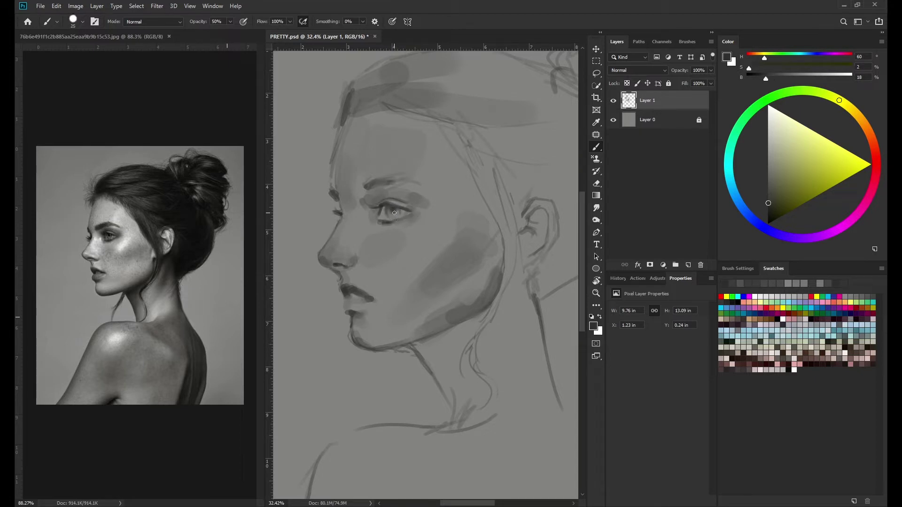
{"action": "left_click", "coordinate": [396, 217], "text": "alt"}
Step: Paint darker detail into the eye using a grey sampled from the pupil
{"action": "key", "text": "bracketright"}
{"action": "scroll", "coordinate": [396, 217], "scroll_direction": "up", "scroll_amount": 2}
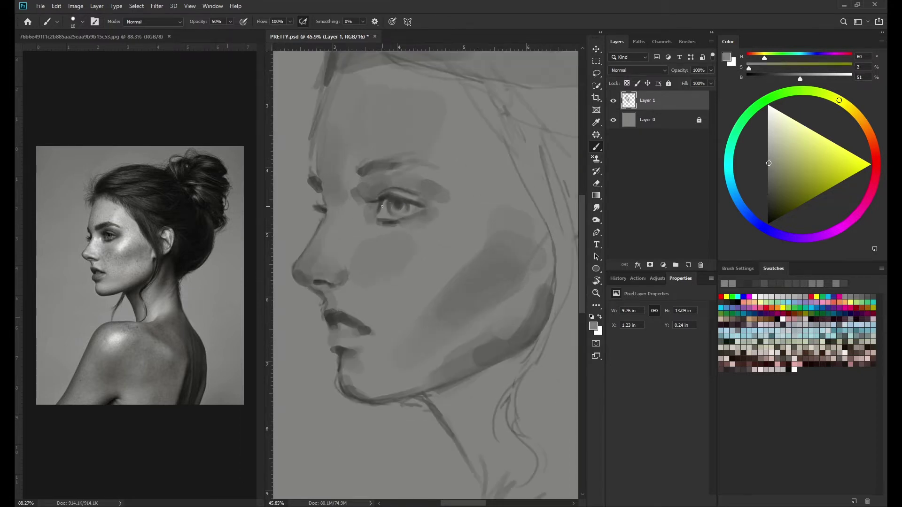
{"action": "scroll", "coordinate": [382, 206], "scroll_direction": "up", "scroll_amount": 3}
{"action": "left_click", "coordinate": [410, 181], "text": "alt"}
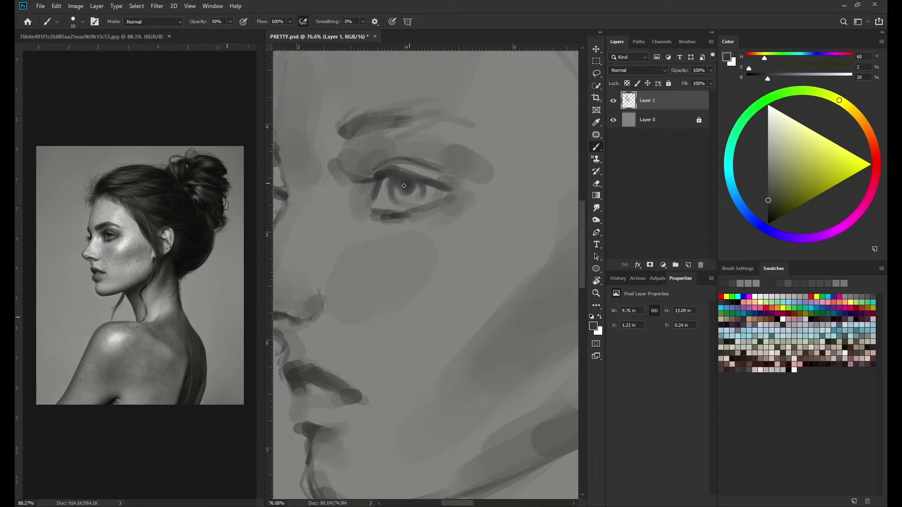
{"action": "left_click_drag", "start_coordinate": [390, 170], "coordinate": [408, 183]}
Step: Sample mid and mid-dark greys across the face while enlarging the brush
{"action": "left_click", "coordinate": [408, 183], "text": "alt"}
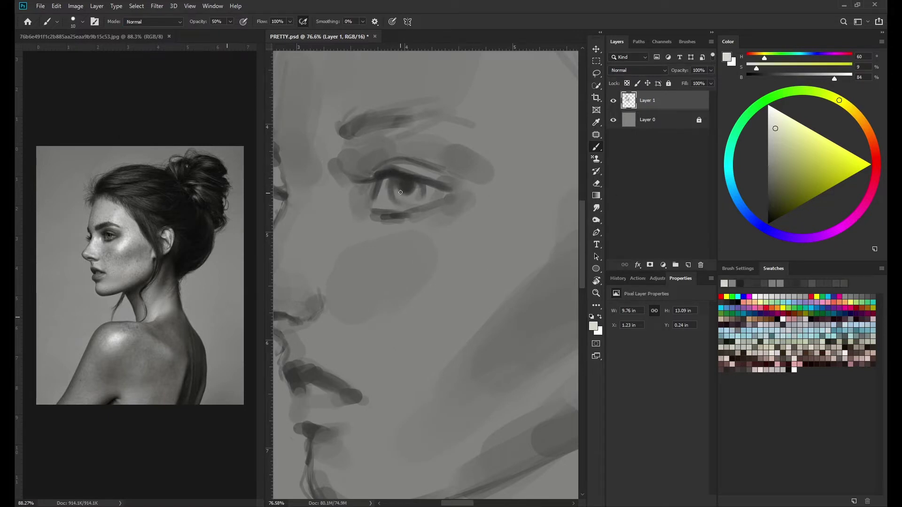
{"action": "scroll", "coordinate": [408, 183], "scroll_direction": "down", "scroll_amount": 3}
{"action": "key", "text": "bracketright"}
{"action": "scroll", "coordinate": [454, 194], "scroll_direction": "up", "scroll_amount": 1}
{"action": "left_click", "coordinate": [458, 204], "text": "alt"}
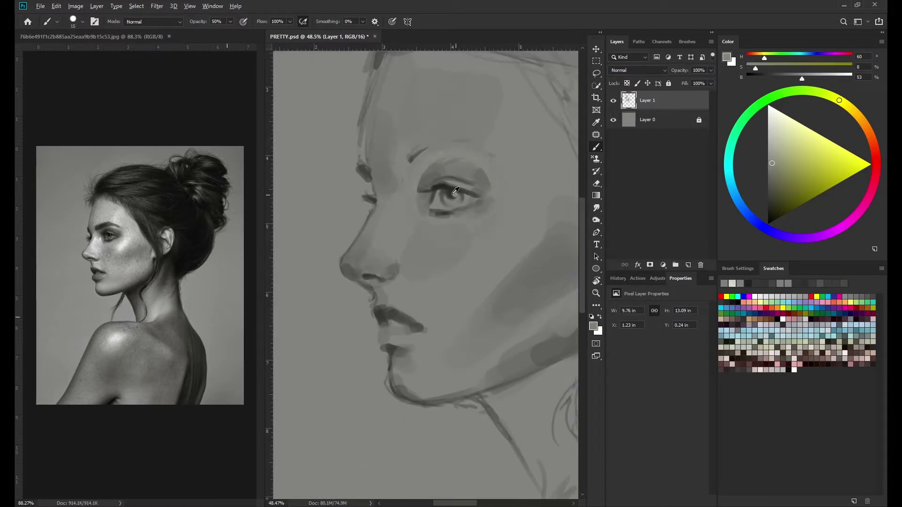
{"action": "left_click", "coordinate": [480, 202], "text": "alt"}
{"action": "scroll", "coordinate": [480, 202], "scroll_direction": "down", "scroll_amount": 1}
{"action": "key", "text": "bracketright"}
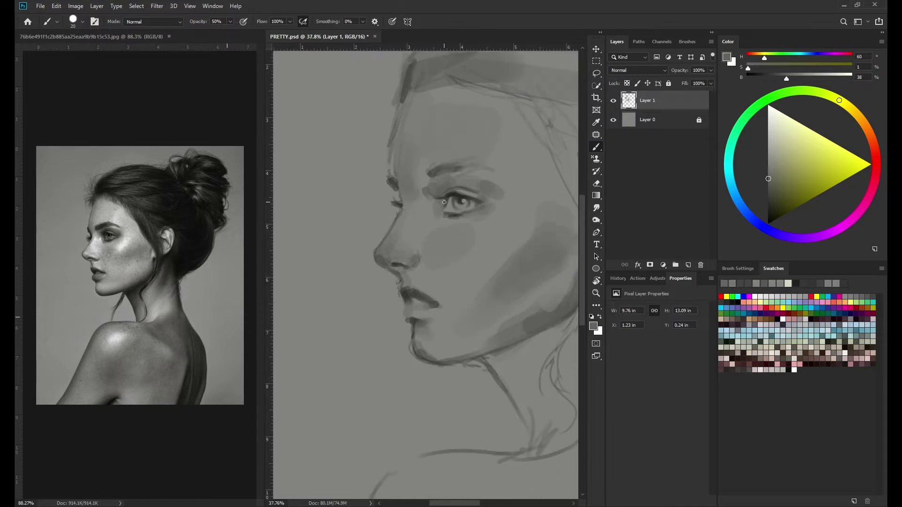
{"action": "left_click", "coordinate": [428, 171], "text": "alt"}
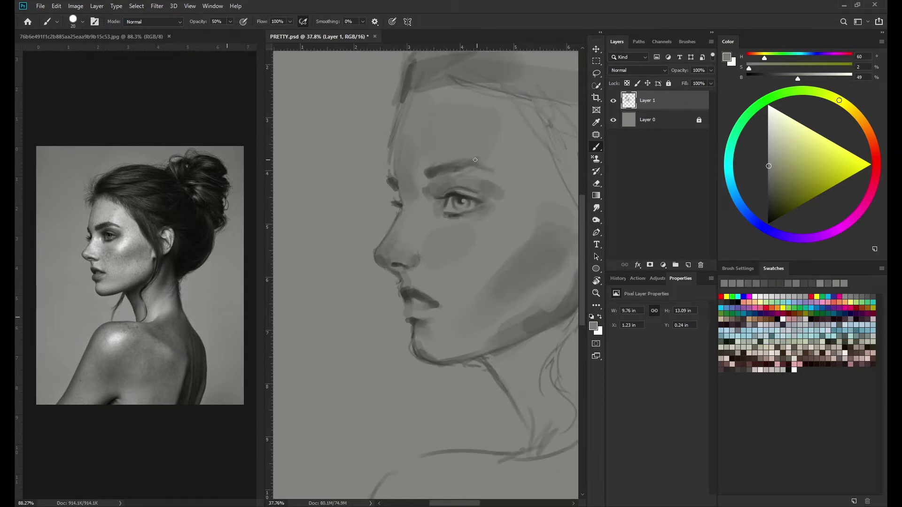
{"action": "scroll", "coordinate": [423, 188], "scroll_direction": "down", "scroll_amount": 2}
{"action": "key", "text": "bracketright"}
{"action": "key", "text": "bracketright"}
{"action": "key", "text": "bracketright"}
Step: Paint light highlights down the nose with a lighter sampled grey
{"action": "left_click", "coordinate": [417, 195], "text": "alt"}
{"action": "scroll", "coordinate": [417, 196], "scroll_direction": "up", "scroll_amount": 2}
{"action": "key", "text": "bracketleft"}
{"action": "key", "text": "bracketleft"}
{"action": "key", "text": "bracketleft"}
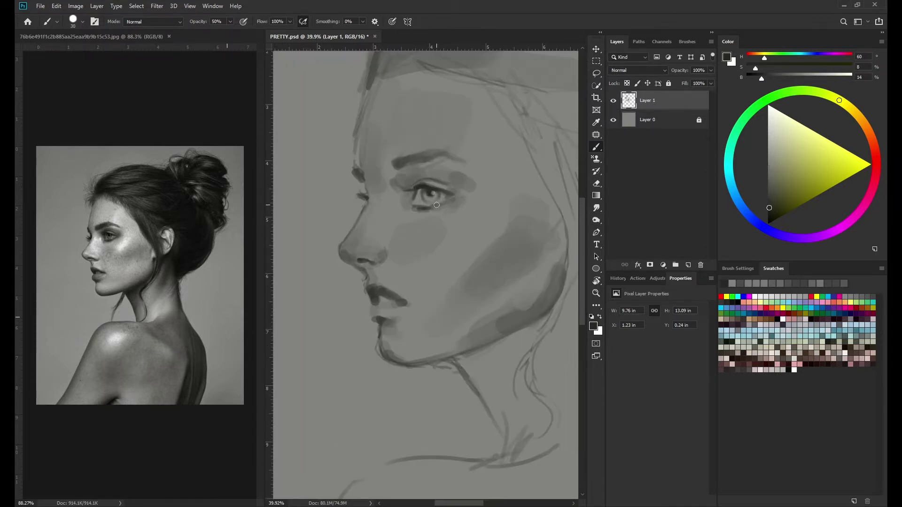
{"action": "left_click", "coordinate": [404, 263], "text": "alt"}
{"action": "key", "text": "bracketleft"}
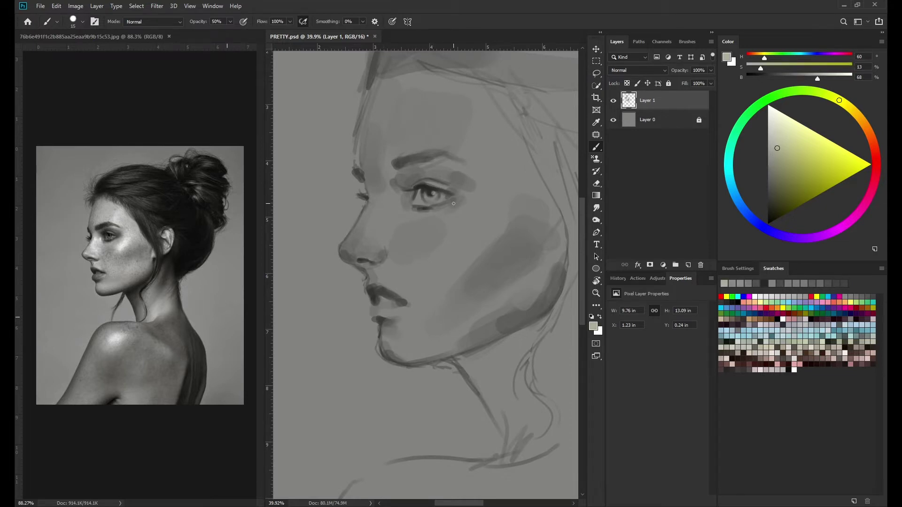
{"action": "key", "text": "bracketright"}
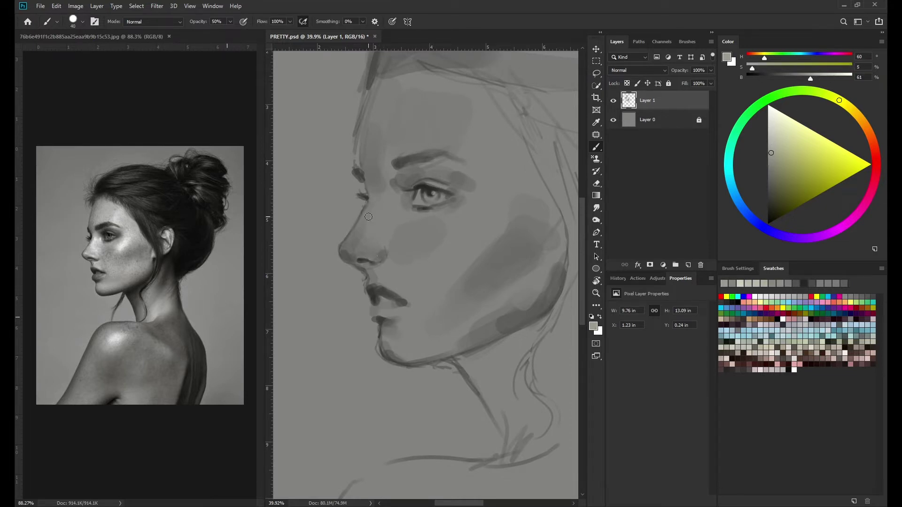
{"action": "left_click", "coordinate": [368, 222], "text": "alt"}
{"action": "key", "text": "bracketright"}
{"action": "key", "text": "bracketright"}
{"action": "left_click", "coordinate": [375, 207], "text": "alt"}
{"action": "left_click_drag", "start_coordinate": [371, 207], "coordinate": [364, 235]}
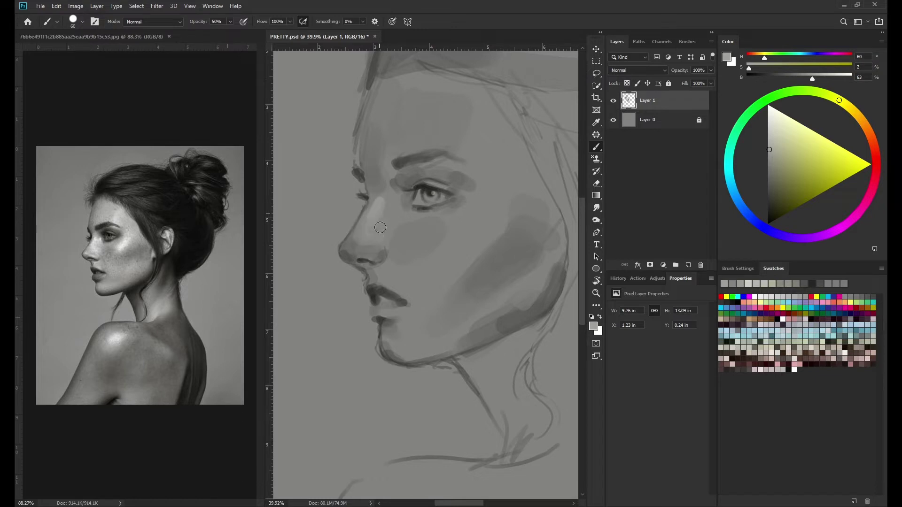
Step: Add a light stroke on the forehead and highlights on the nose and upper lip
{"action": "scroll", "coordinate": [483, 170], "scroll_direction": "down", "scroll_amount": 3}
{"action": "key", "text": "bracketright"}
{"action": "left_click_drag", "start_coordinate": [439, 155], "coordinate": [432, 176]}
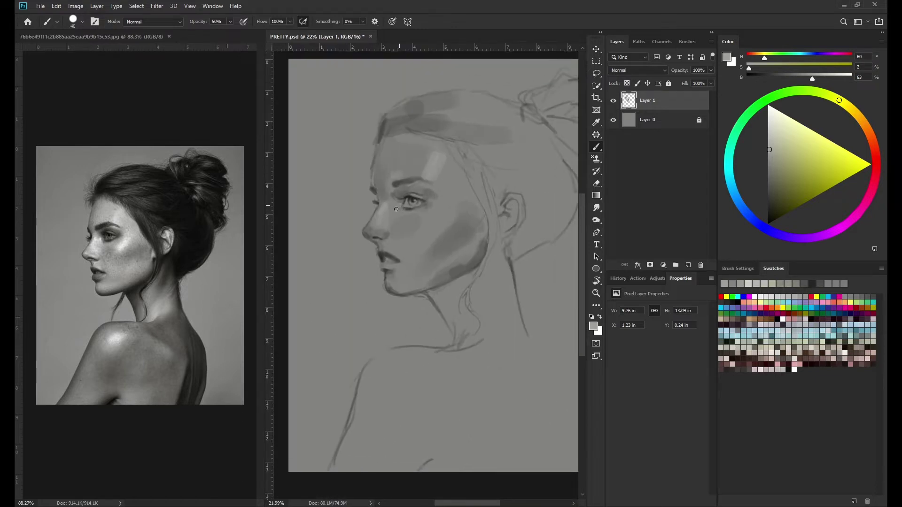
{"action": "left_click", "coordinate": [770, 137]}
{"action": "scroll", "coordinate": [399, 212], "scroll_direction": "up", "scroll_amount": 1}
{"action": "key", "text": "bracketleft"}
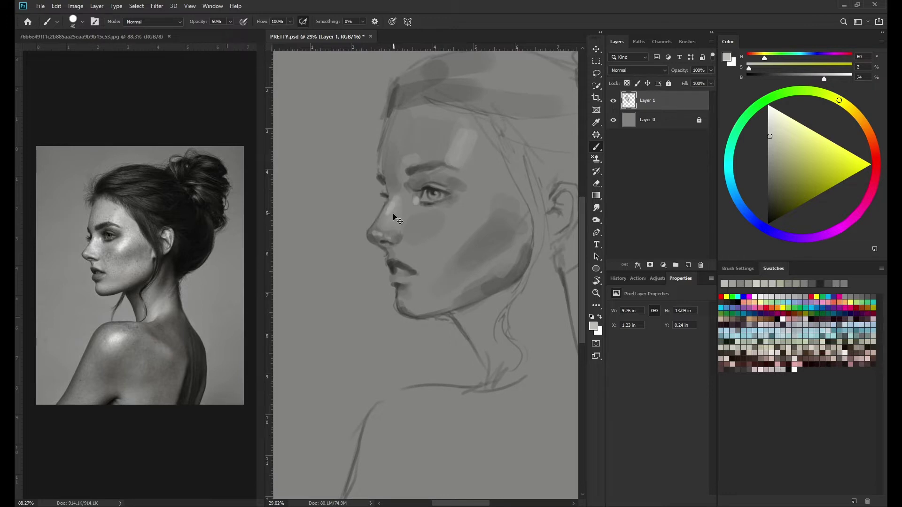
{"action": "left_click_drag", "start_coordinate": [397, 216], "coordinate": [386, 221]}
Step: Sample dark greys at the lips and mouth with a slightly smaller brush
{"action": "left_click", "coordinate": [412, 264]}
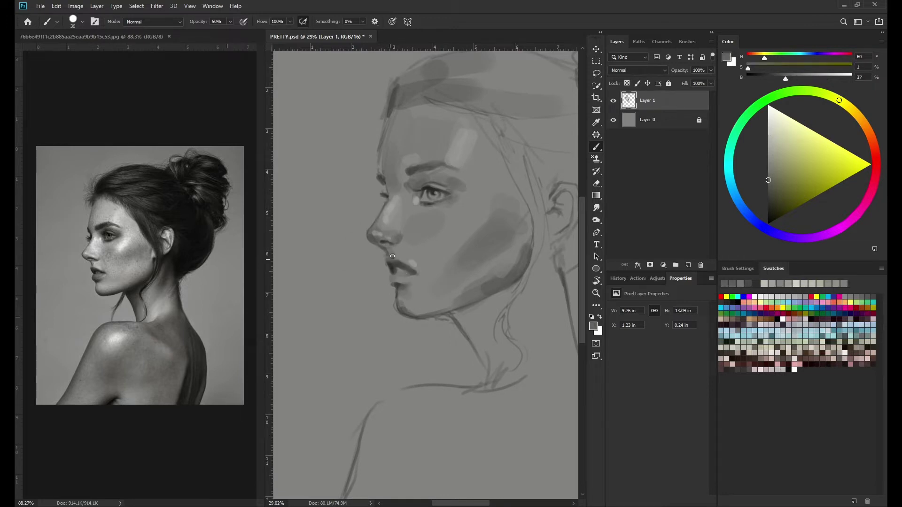
{"action": "left_click", "coordinate": [395, 263], "text": "alt"}
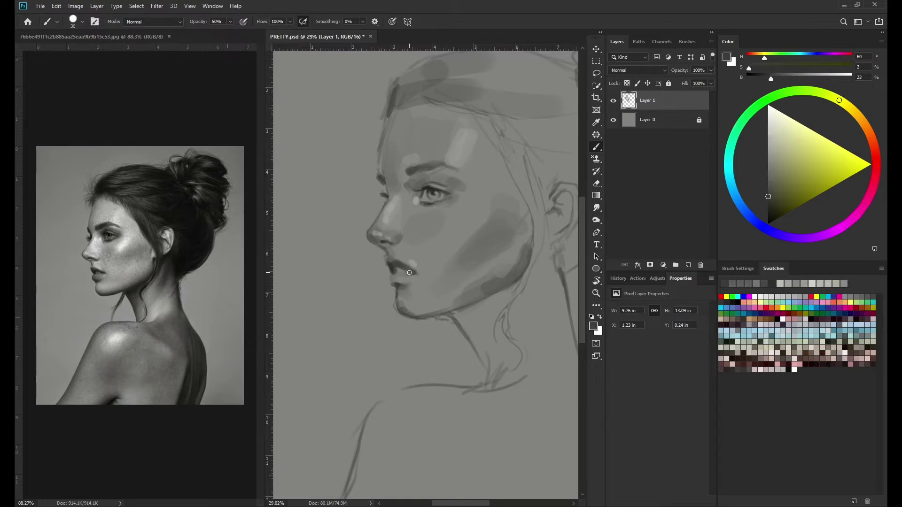
{"action": "key", "text": "bracketright"}
{"action": "left_click", "coordinate": [395, 266], "text": "alt"}
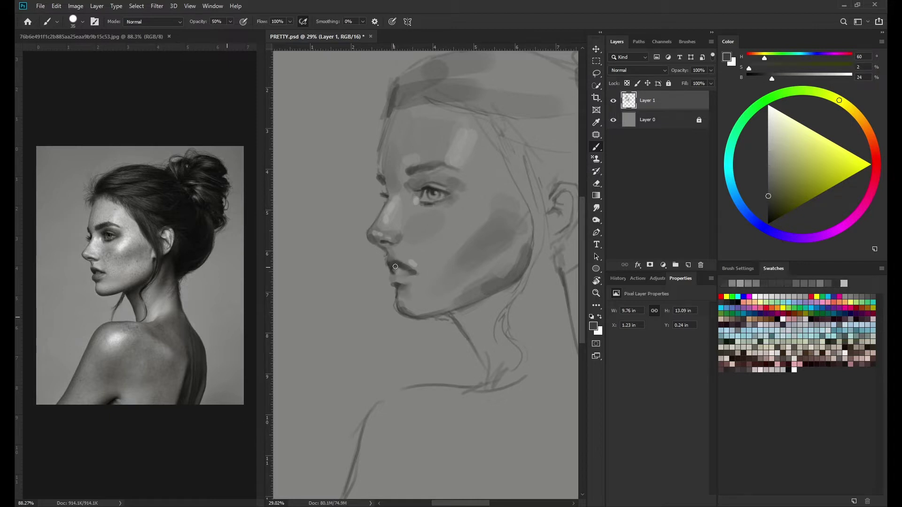
{"action": "key", "text": "bracketleft"}
{"action": "left_click", "coordinate": [395, 264], "text": "alt"}
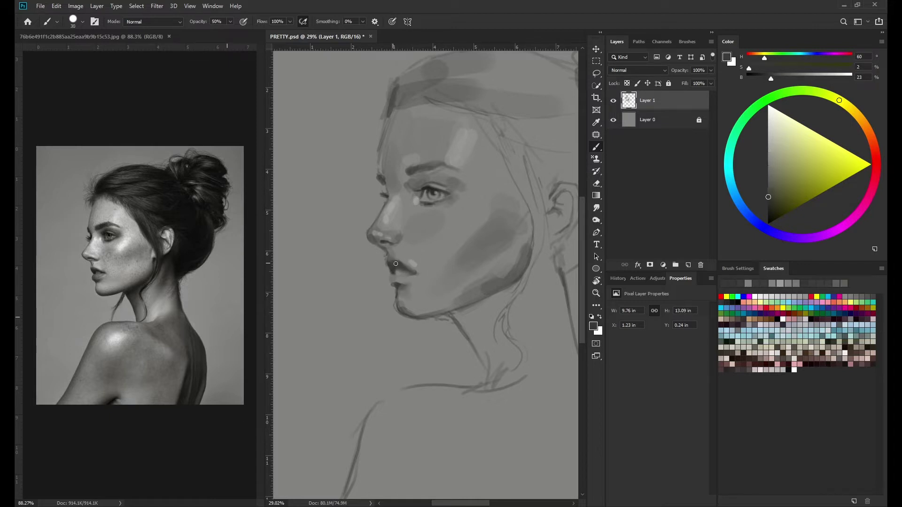
{"action": "key", "text": "bracketleft"}
{"action": "left_click", "coordinate": [373, 244], "text": "alt"}
Step: Repaint the nose highlights with a light grey sampled near the eye
{"action": "scroll", "coordinate": [391, 241], "scroll_direction": "up", "scroll_amount": 2, "text": "alt"}
{"action": "key", "text": "bracketright"}
{"action": "left_click", "coordinate": [410, 228], "text": "alt"}
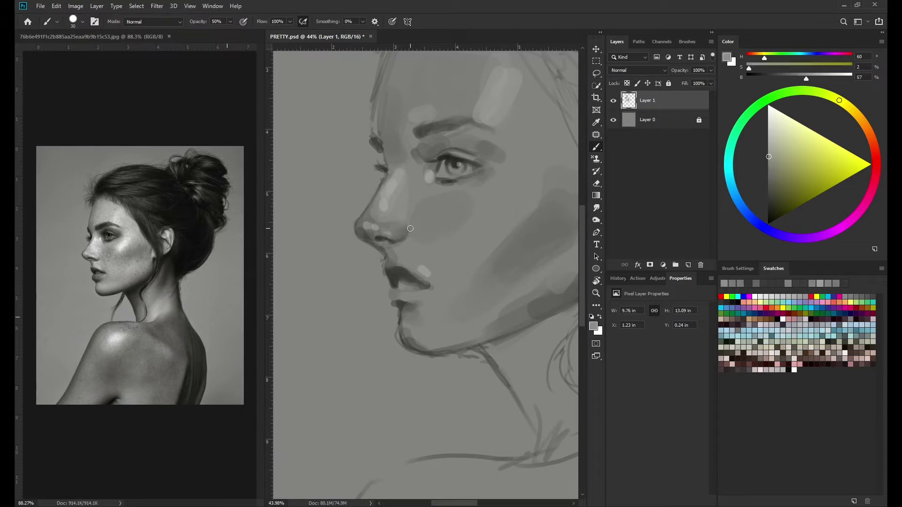
{"action": "key", "text": "bracketleft"}
{"action": "key", "text": "bracketleft"}
{"action": "key", "text": "bracketleft"}
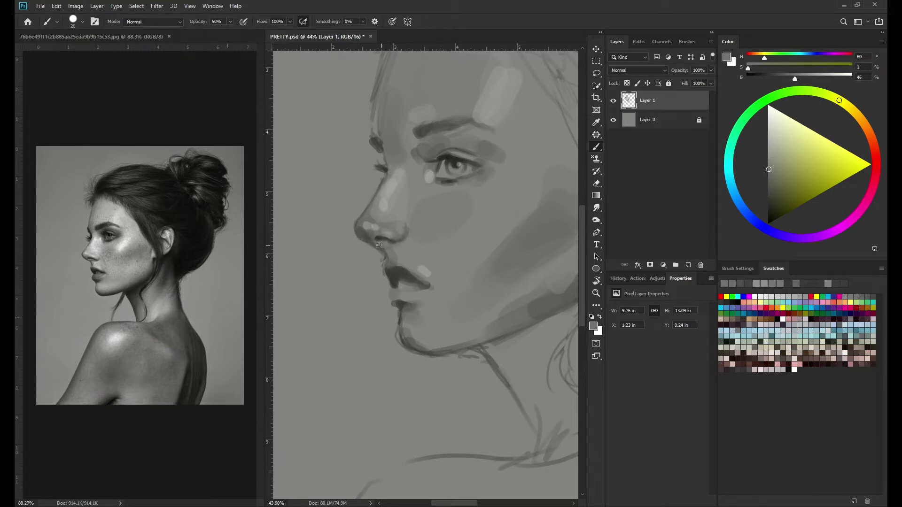
{"action": "left_click", "coordinate": [373, 244], "text": "alt"}
{"action": "key", "text": "bracketright"}
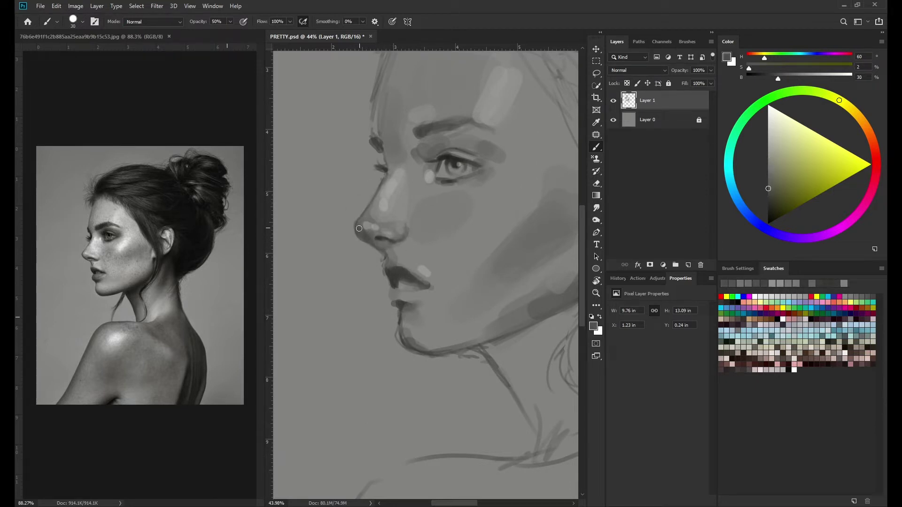
{"action": "left_click", "coordinate": [373, 199], "text": "alt"}
{"action": "left_click", "coordinate": [388, 179], "text": "alt"}
{"action": "key", "text": "bracketright"}
{"action": "key", "text": "bracketright"}
{"action": "key", "text": "bracketright"}
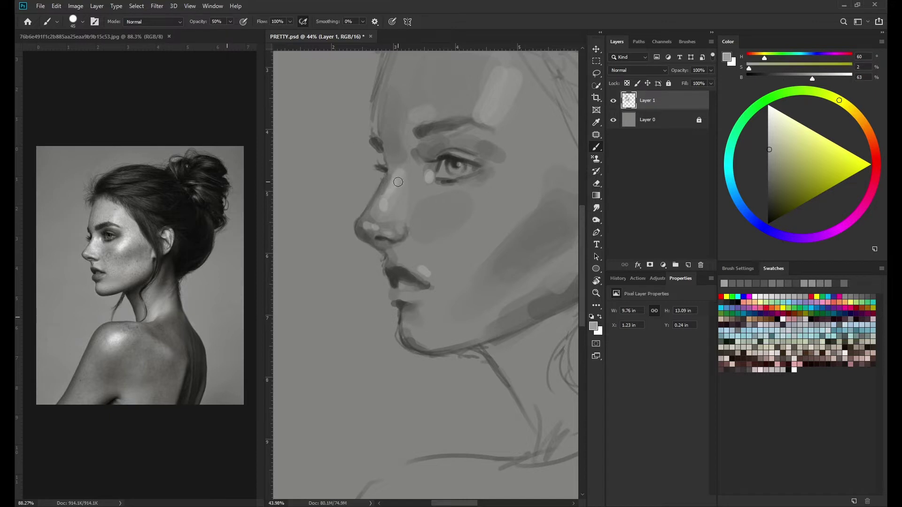
{"action": "left_click_drag", "start_coordinate": [397, 178], "coordinate": [409, 199]}
Step: Lighten the area above the upper lip, the chin, jaw and cheek
{"action": "scroll", "coordinate": [381, 258], "scroll_direction": "down", "scroll_amount": 1, "text": "alt"}
{"action": "left_click_drag", "start_coordinate": [381, 257], "coordinate": [377, 260]}
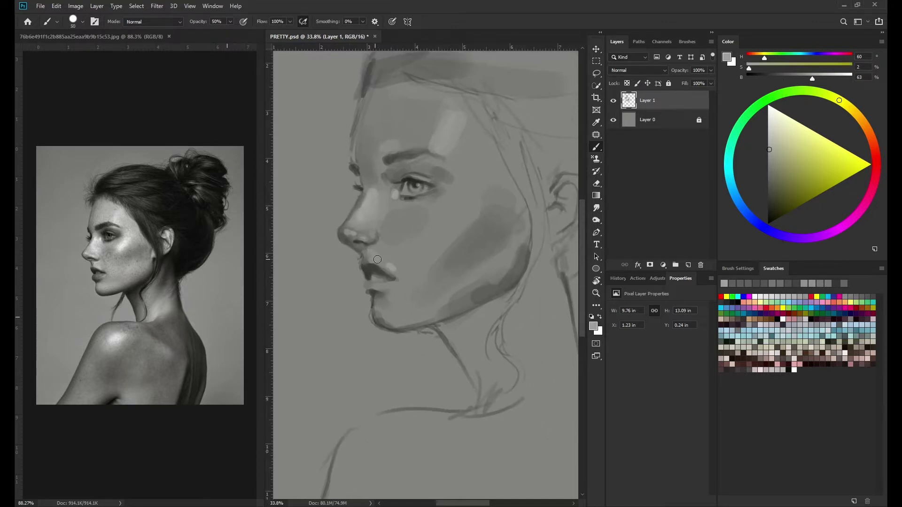
{"action": "left_click_drag", "start_coordinate": [400, 293], "coordinate": [386, 308]}
{"action": "left_click_drag", "start_coordinate": [463, 277], "coordinate": [479, 273]}
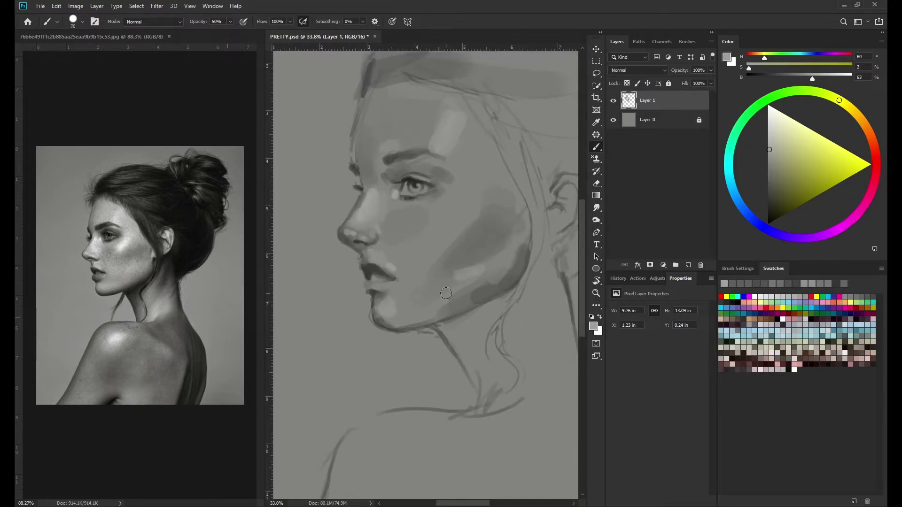
{"action": "key", "text": "bracketright"}
{"action": "key", "text": "bracketright"}
{"action": "key", "text": "bracketright"}
{"action": "left_click_drag", "start_coordinate": [470, 200], "coordinate": [442, 207]}
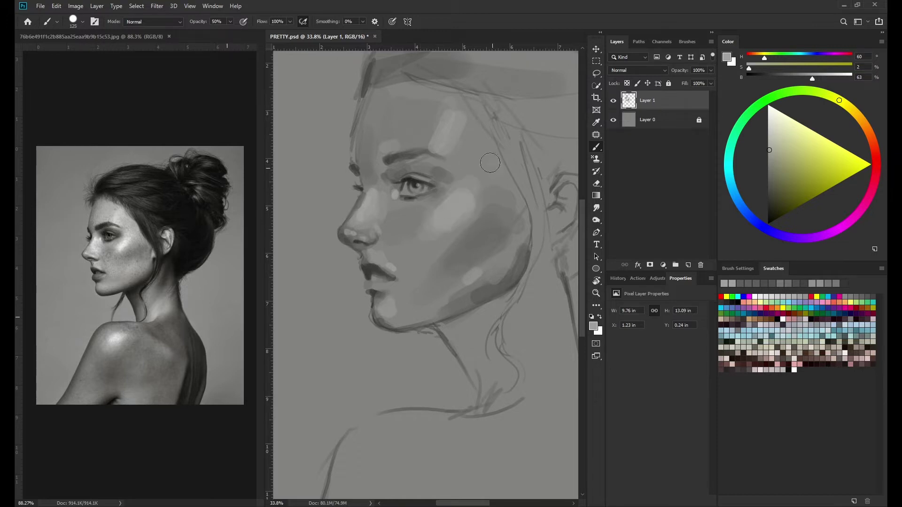
Step: Sample darker and lighter tones around the lips with a smaller brush
{"action": "left_click", "coordinate": [386, 111], "text": "alt"}
{"action": "scroll", "coordinate": [401, 367], "scroll_direction": "down", "scroll_amount": 1, "text": "alt"}
{"action": "key", "text": "bracketleft"}
{"action": "key", "text": "bracketleft"}
{"action": "key", "text": "bracketleft"}
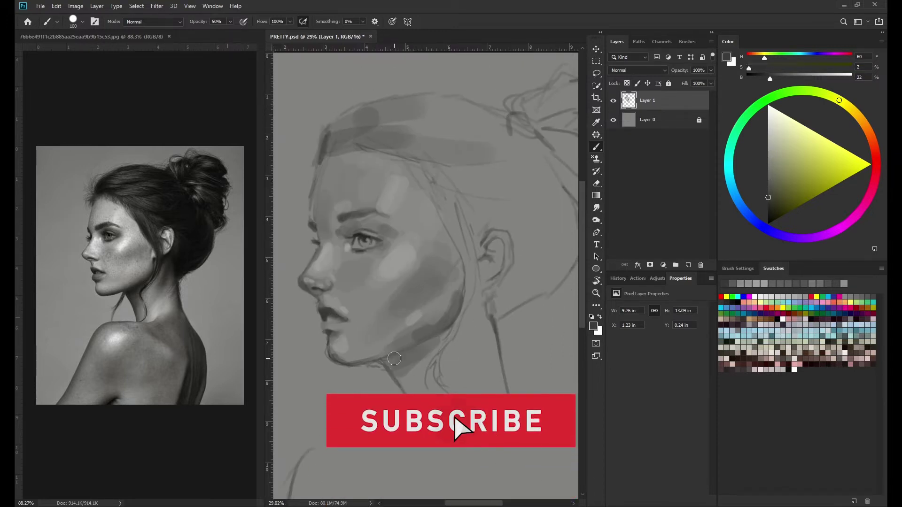
{"action": "scroll", "coordinate": [319, 333], "scroll_direction": "up", "scroll_amount": 4, "text": "alt"}
{"action": "left_click", "coordinate": [330, 339], "text": "alt"}
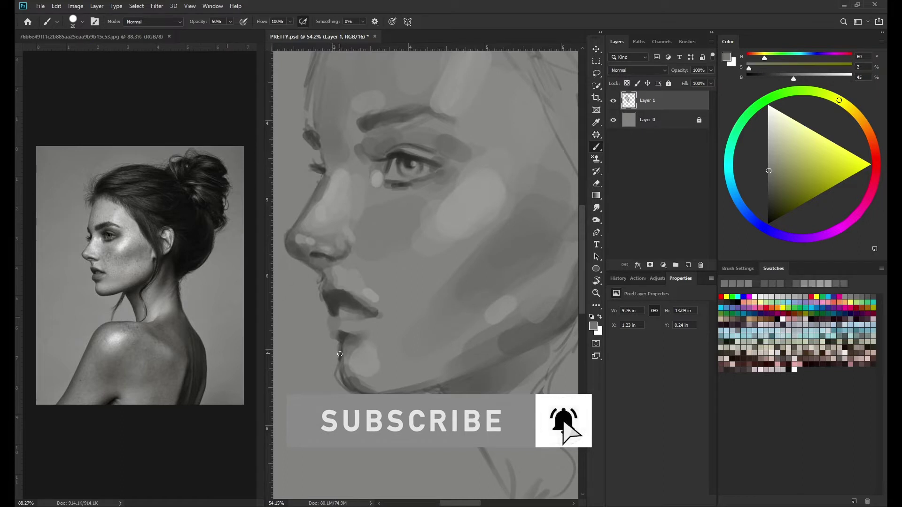
{"action": "left_click", "coordinate": [332, 323], "text": "alt"}
{"action": "key", "text": "bracketleft"}
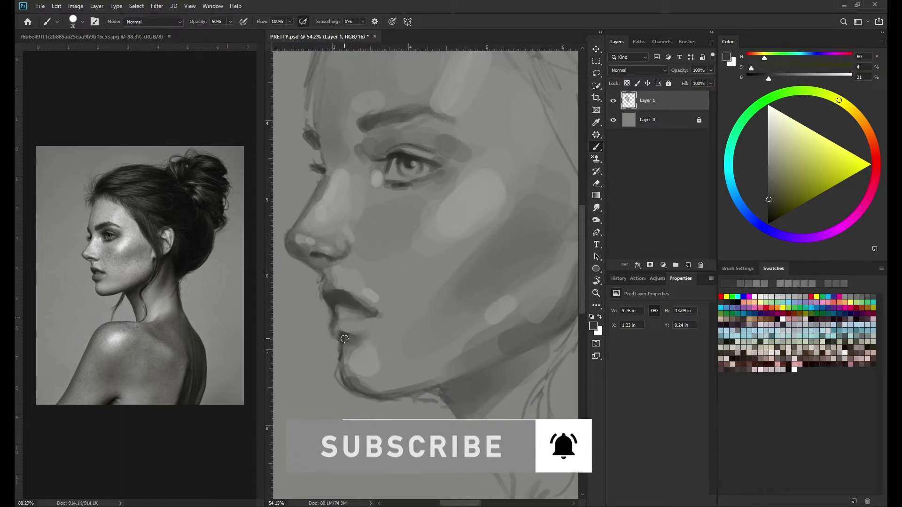
{"action": "left_click", "coordinate": [345, 307], "text": "alt"}
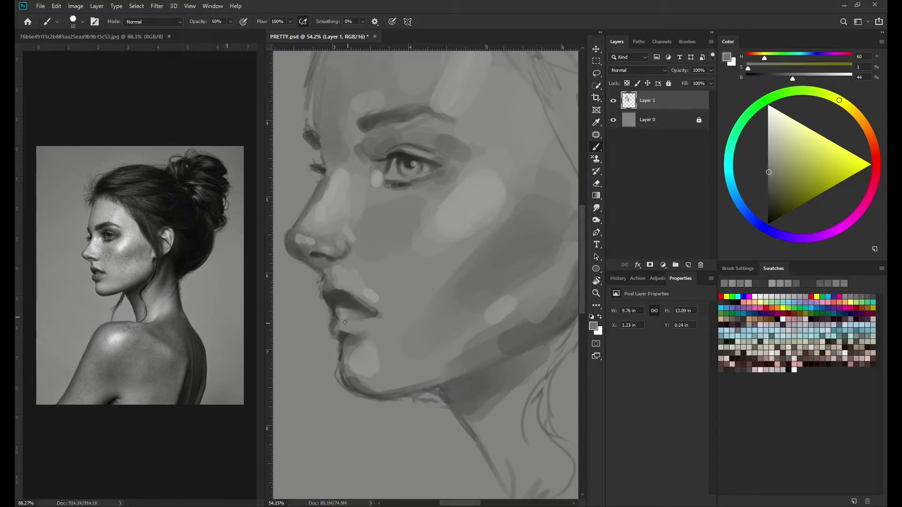
{"action": "key", "text": "bracketright"}
{"action": "key", "text": "bracketright"}
{"action": "left_click", "coordinate": [342, 317], "text": "alt"}
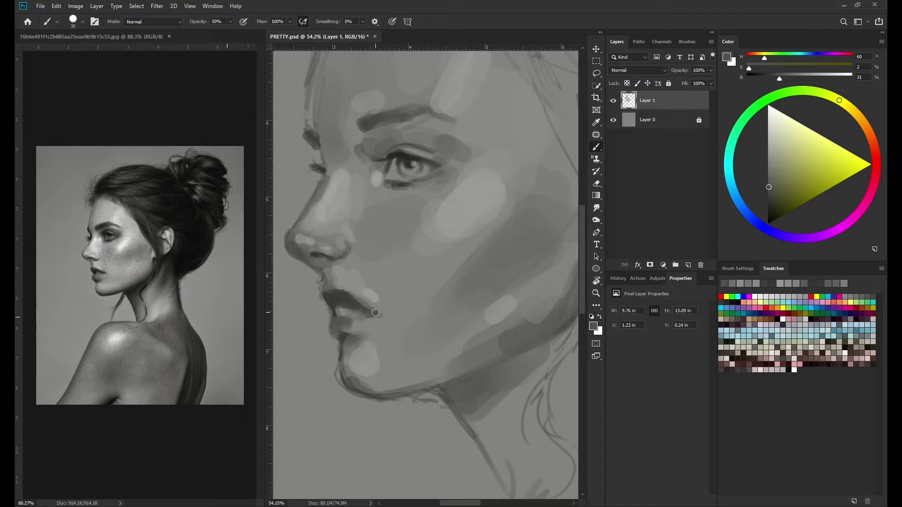
Step: Lighten the lower lip and the chin below it
{"action": "left_click_drag", "start_coordinate": [342, 329], "coordinate": [376, 336]}
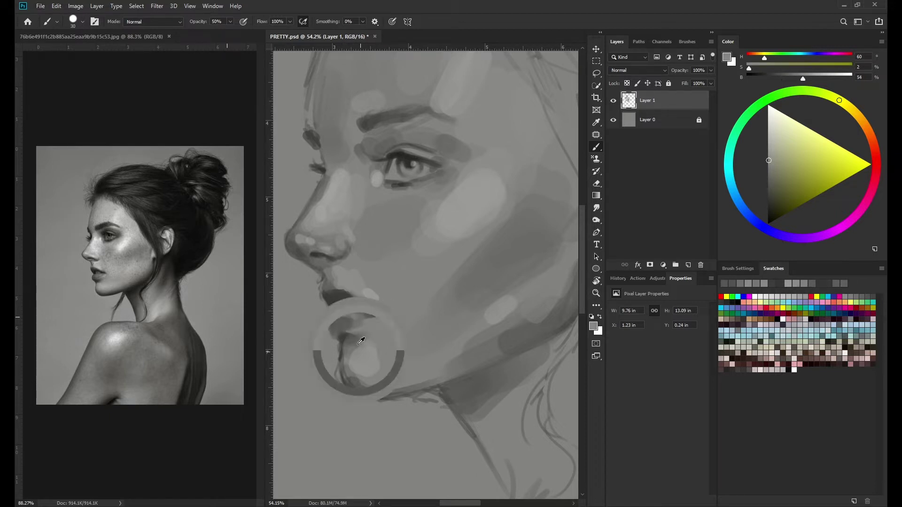
{"action": "left_click_drag", "start_coordinate": [375, 296], "coordinate": [367, 329]}
{"action": "left_click", "coordinate": [349, 310], "text": "alt"}
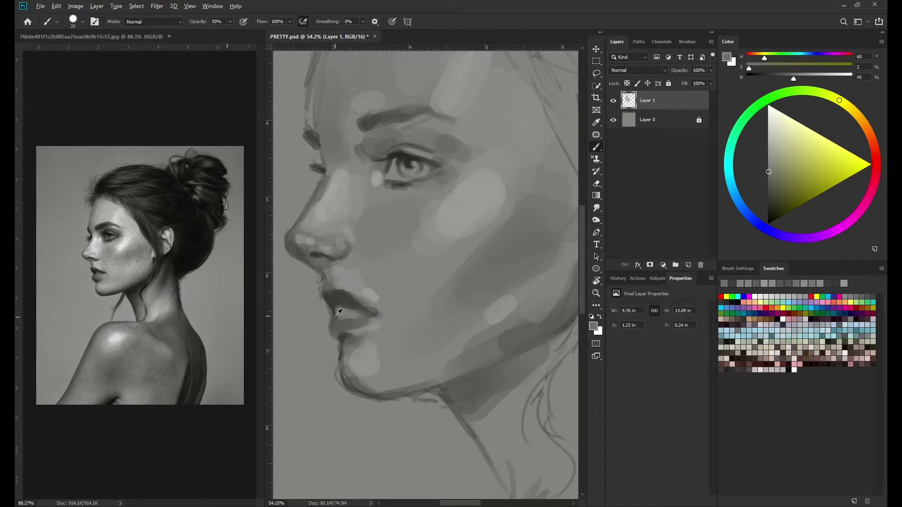
{"action": "left_click", "coordinate": [349, 310], "text": "alt"}
{"action": "scroll", "coordinate": [353, 296], "scroll_direction": "down", "scroll_amount": 3}
{"action": "scroll", "coordinate": [359, 279], "scroll_direction": "up", "scroll_amount": 2}
Step: Sample light and dark lip tones while adjusting the brush size
{"action": "key", "text": "bracketleft"}
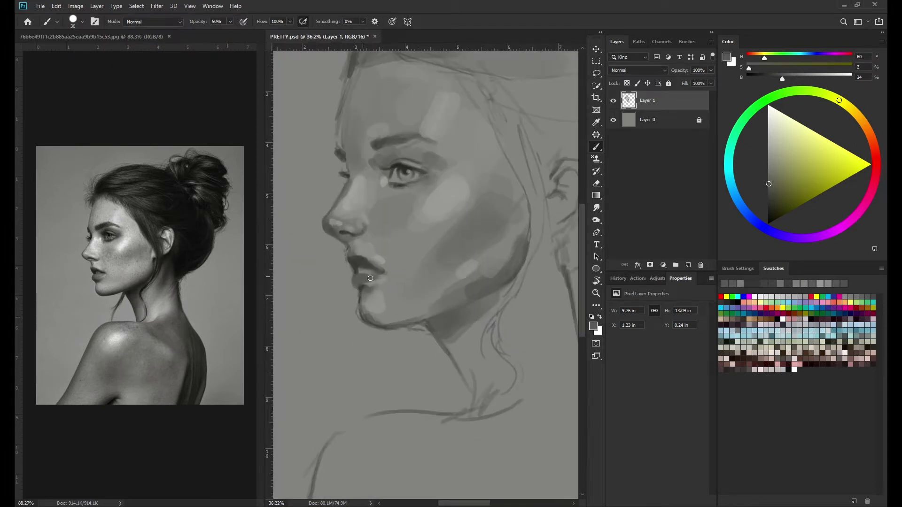
{"action": "key", "text": "bracketright"}
{"action": "left_click", "coordinate": [359, 281], "text": "alt"}
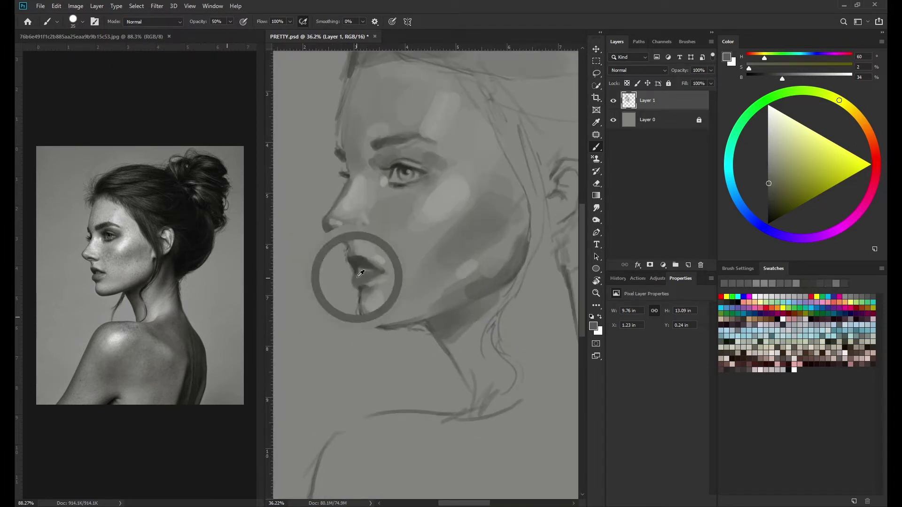
{"action": "key", "text": "bracketright"}
{"action": "left_click", "coordinate": [367, 277], "text": "alt"}
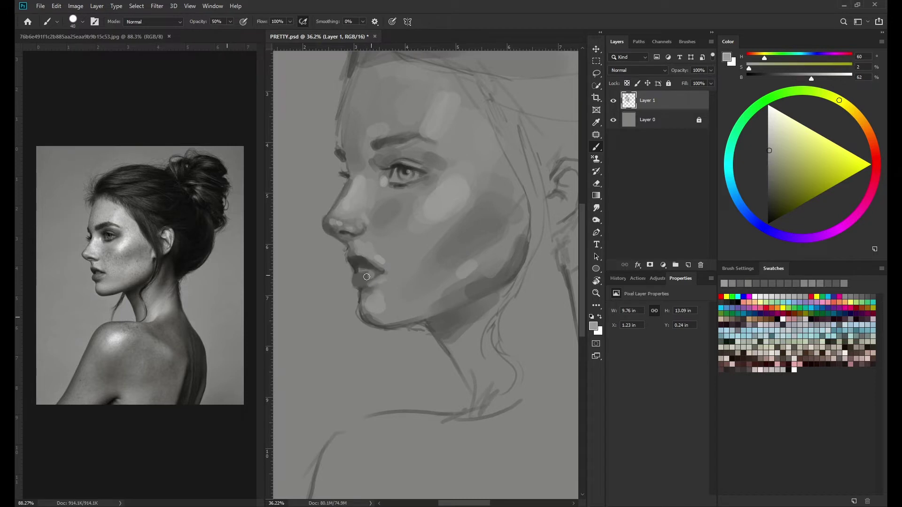
{"action": "scroll", "coordinate": [354, 310], "scroll_direction": "down", "scroll_amount": 3}
{"action": "scroll", "coordinate": [401, 273], "scroll_direction": "up", "scroll_amount": 2}
{"action": "left_click", "coordinate": [400, 272], "text": "alt"}
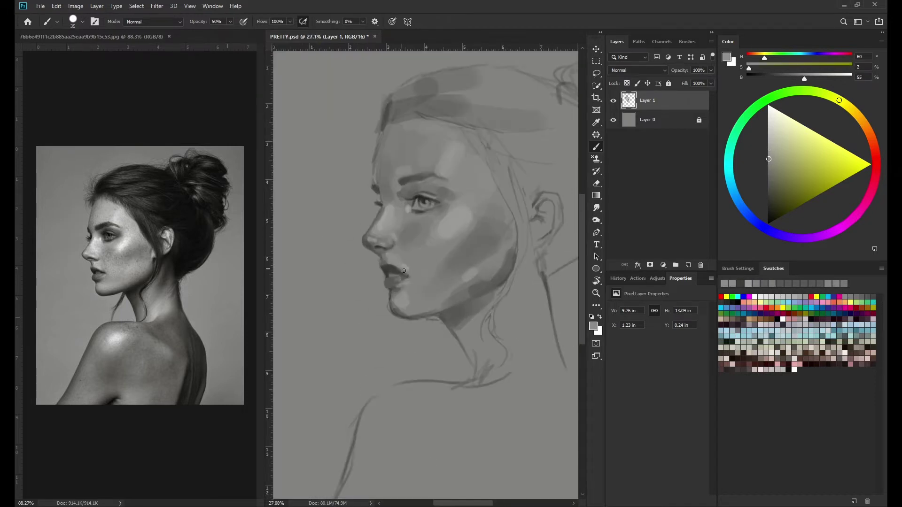
{"action": "left_click", "coordinate": [411, 277], "text": "alt"}
Step: Touch up the dark lip shadow and the lighter tones beside the lips
{"action": "scroll", "coordinate": [413, 270], "scroll_direction": "up", "scroll_amount": 2}
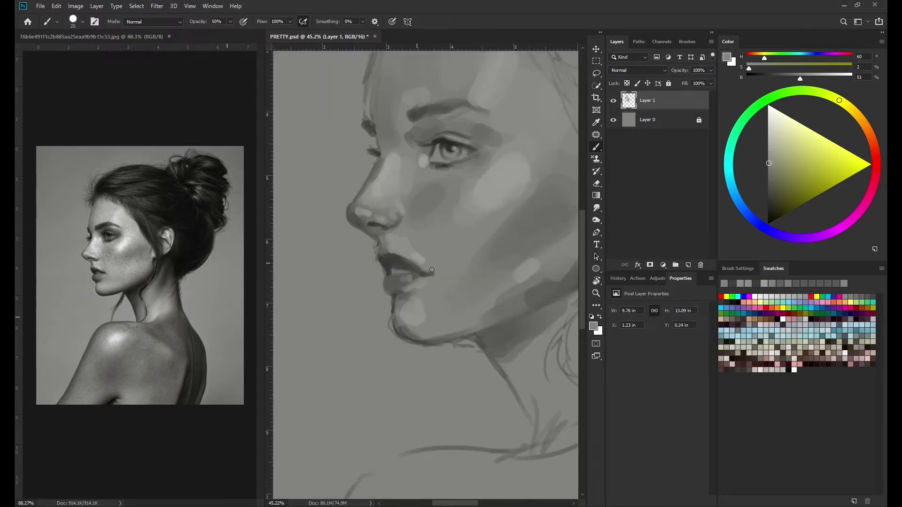
{"action": "key", "text": "bracketright"}
{"action": "left_click", "coordinate": [414, 261], "text": "alt"}
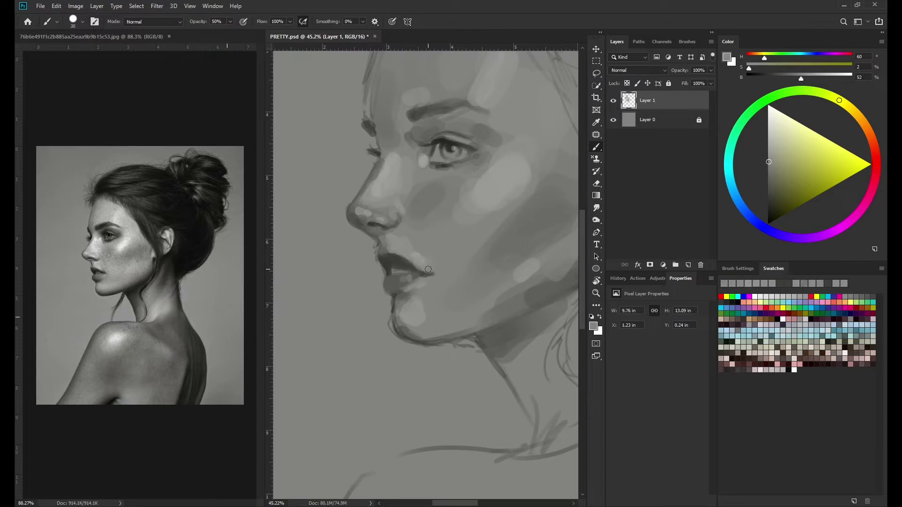
{"action": "key", "text": "bracketleft"}
{"action": "scroll", "coordinate": [464, 267], "scroll_direction": "down", "scroll_amount": 2}
{"action": "scroll", "coordinate": [422, 263], "scroll_direction": "up", "scroll_amount": 2}
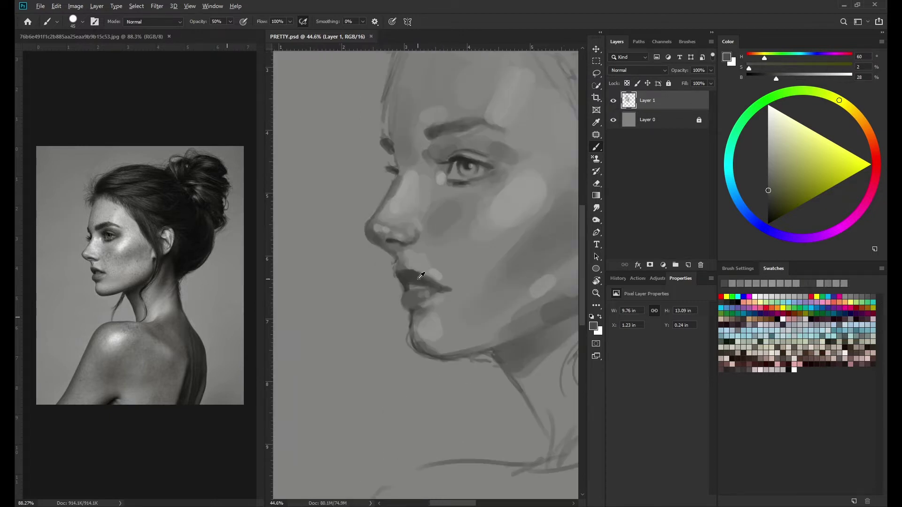
{"action": "left_click", "coordinate": [403, 251], "text": "alt"}
{"action": "key", "text": "bracketright"}
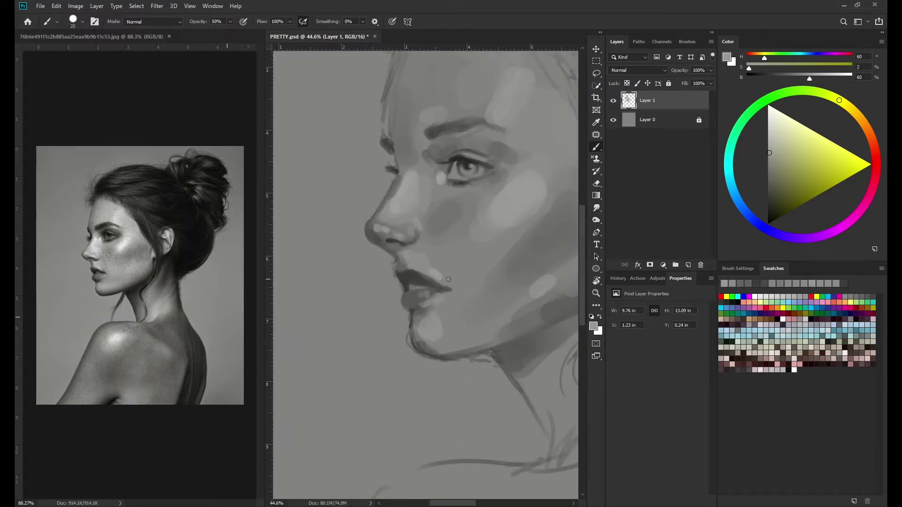
{"action": "left_click", "coordinate": [423, 286], "text": "alt"}
{"action": "key", "text": "bracketleft"}
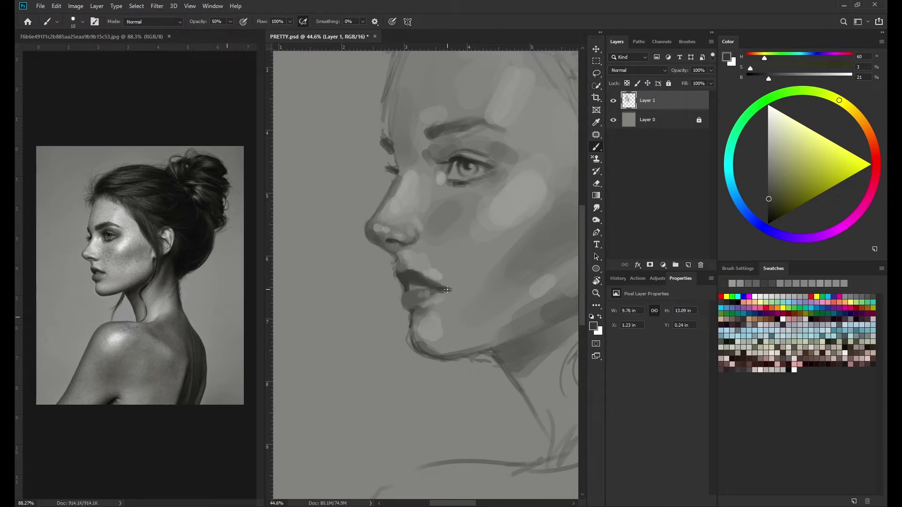
{"action": "left_click", "coordinate": [456, 299], "text": "alt"}
Step: Briefly try the Smudge tool (R), then return to the Brush (B)
{"action": "key", "text": "r"}
{"action": "scroll", "coordinate": [451, 291], "scroll_direction": "down", "scroll_amount": 3}
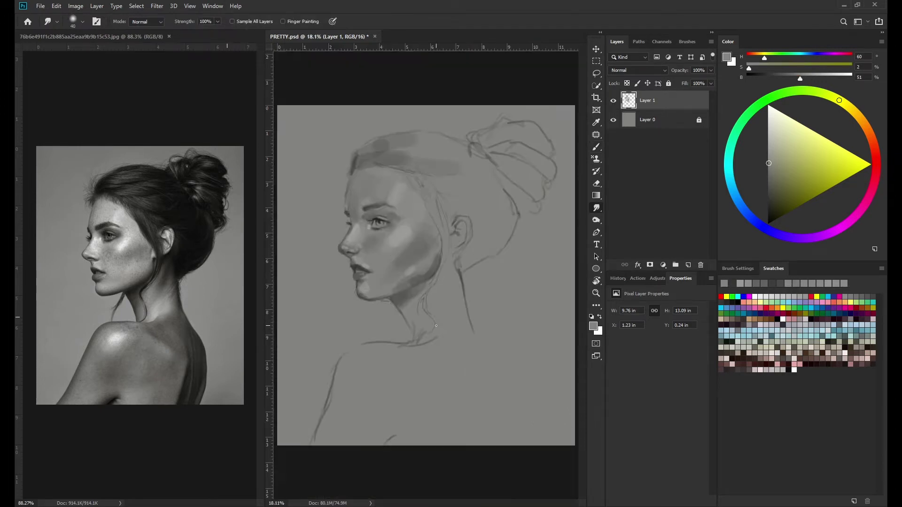
{"action": "scroll", "coordinate": [353, 259], "scroll_direction": "up", "scroll_amount": 2}
{"action": "key", "text": "b"}
Step: Refine the mouth corners with mid and dark greys using a smaller brush
{"action": "left_click", "coordinate": [353, 259], "text": "alt"}
{"action": "scroll", "coordinate": [353, 259], "scroll_direction": "up", "scroll_amount": 2}
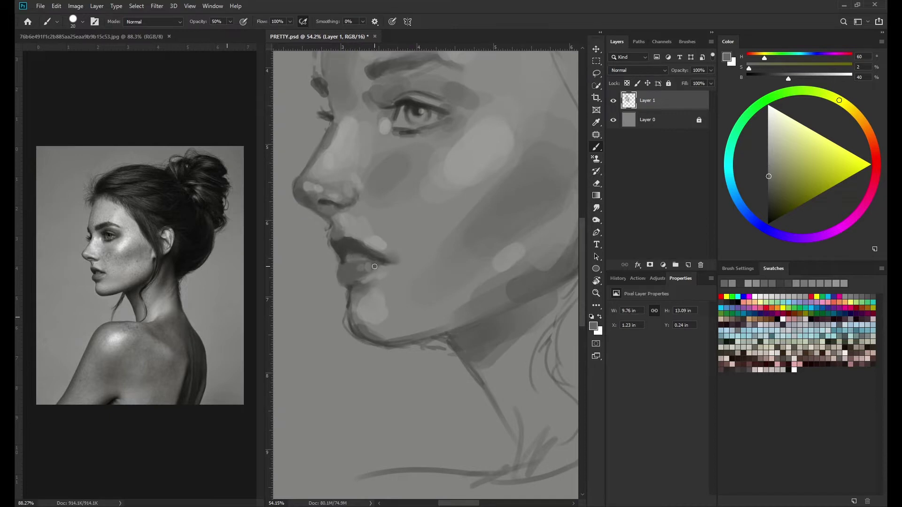
{"action": "scroll", "coordinate": [375, 267], "scroll_direction": "down", "scroll_amount": 2}
{"action": "scroll", "coordinate": [357, 261], "scroll_direction": "up", "scroll_amount": 1}
{"action": "left_click", "coordinate": [347, 256], "text": "alt"}
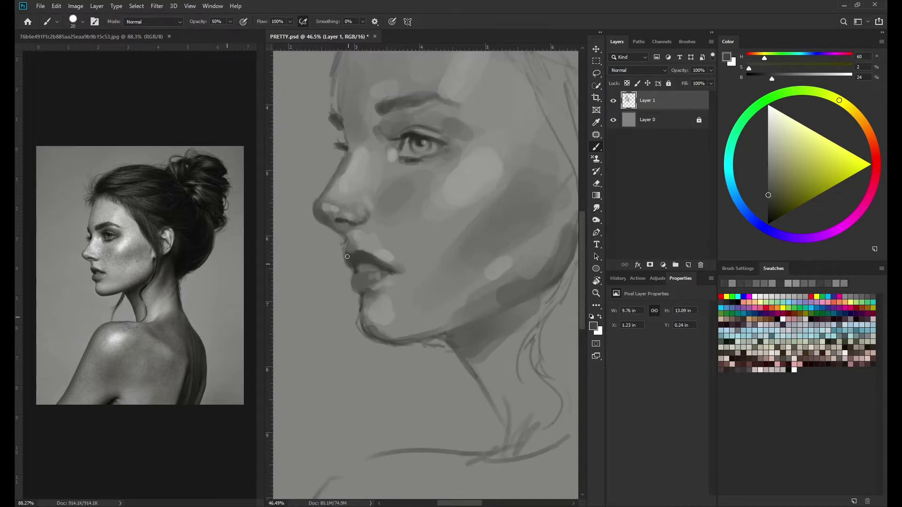
{"action": "scroll", "coordinate": [429, 291], "scroll_direction": "down", "scroll_amount": 3}
{"action": "scroll", "coordinate": [431, 320], "scroll_direction": "up", "scroll_amount": 3}
{"action": "left_click", "coordinate": [380, 252], "text": "alt"}
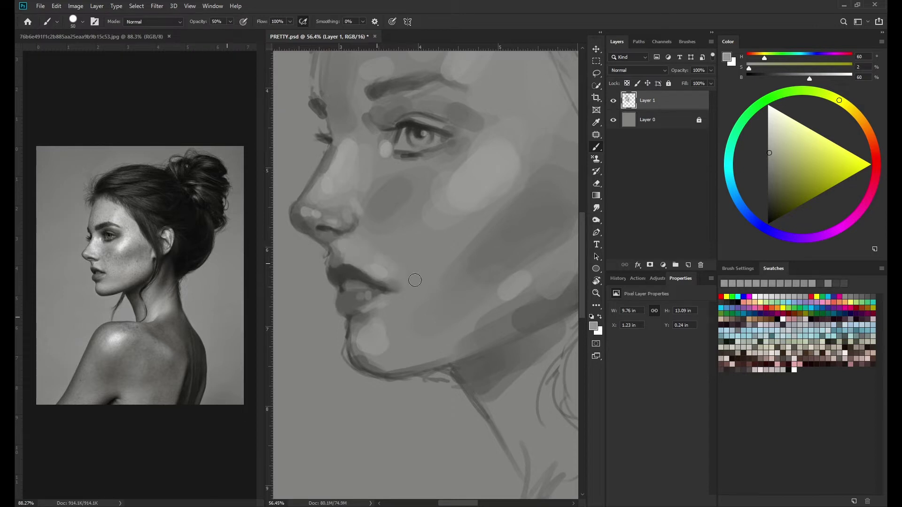
{"action": "left_click", "coordinate": [357, 257], "text": "alt"}
{"action": "left_click", "coordinate": [363, 258], "text": "alt"}
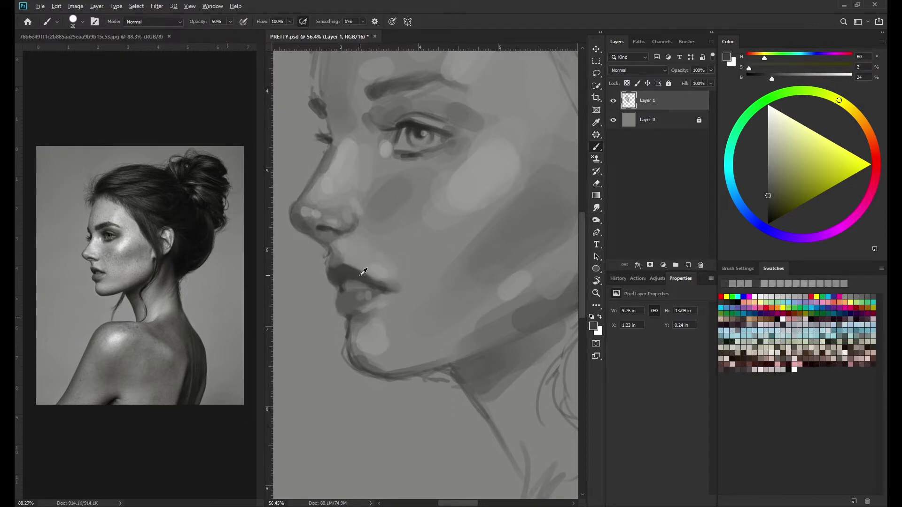
{"action": "key", "text": "bracketleft"}
{"action": "key", "text": "bracketleft"}
{"action": "scroll", "coordinate": [466, 207], "scroll_direction": "down", "scroll_amount": 5}
Step: Paint dark grey into the hair behind the ear, redoing the broad hairline stroke with a smaller brush
{"action": "key", "text": "bracketright"}
{"action": "key", "text": "bracketright"}
{"action": "key", "text": "bracketright"}
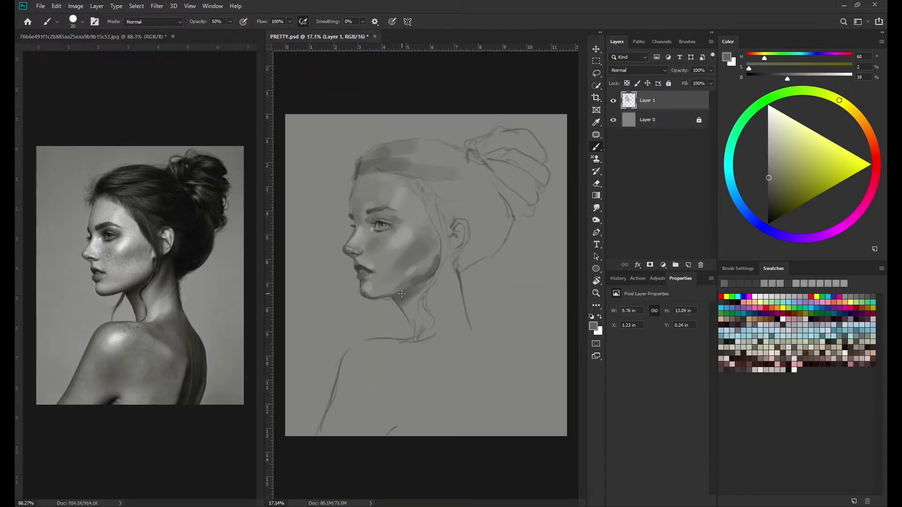
{"action": "left_click", "coordinate": [385, 167], "text": "alt"}
{"action": "left_click_drag", "start_coordinate": [364, 162], "coordinate": [415, 168]}
{"action": "key", "text": "ctrl+z"}
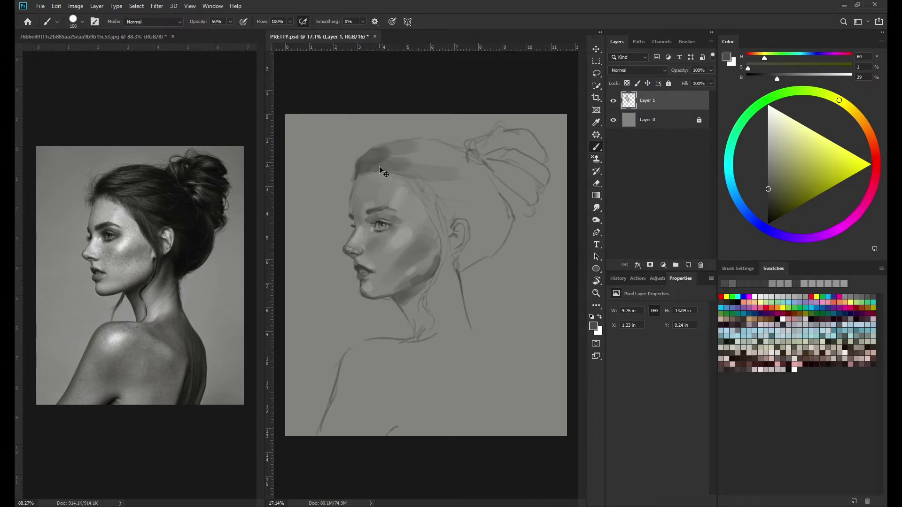
{"action": "key", "text": "ctrl+z"}
{"action": "key", "text": "bracketleft"}
{"action": "key", "text": "bracketleft"}
{"action": "key", "text": "bracketleft"}
{"action": "mouse_move", "coordinate": [361, 170]}
{"action": "left_mouse_down"}
{"action": "mouse_move", "coordinate": [367, 163]}
{"action": "mouse_move", "coordinate": [432, 182]}
{"action": "mouse_move", "coordinate": [483, 174]}
{"action": "mouse_move", "coordinate": [477, 231]}
{"action": "left_mouse_up"}
{"action": "key", "text": "bracketright"}
{"action": "key", "text": "bracketright"}
{"action": "key", "text": "bracketright"}
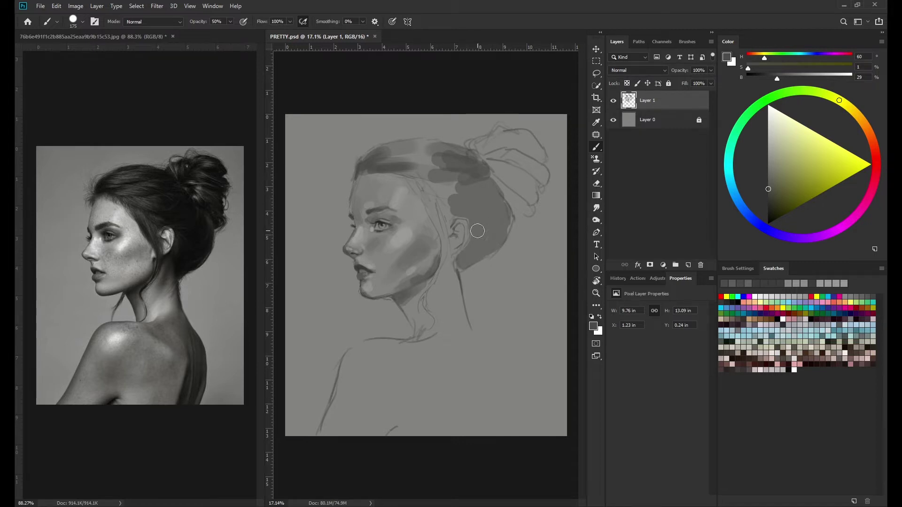
Step: Darken the shadow under the jaw and behind the ear, and lighten the shoulder
{"action": "scroll", "coordinate": [381, 298], "scroll_direction": "up", "scroll_amount": 1}
{"action": "key", "text": "bracketleft"}
{"action": "key", "text": "bracketleft"}
{"action": "key", "text": "bracketleft"}
{"action": "left_click", "coordinate": [408, 308], "text": "alt"}
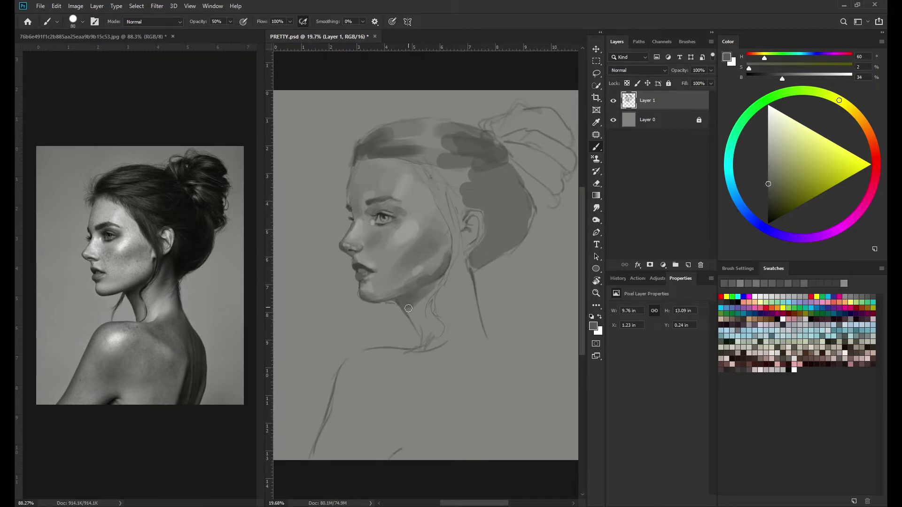
{"action": "left_click", "coordinate": [408, 308], "text": "alt"}
{"action": "key", "text": "bracketright"}
{"action": "key", "text": "bracketright"}
{"action": "key", "text": "bracketright"}
{"action": "left_click_drag", "start_coordinate": [411, 303], "coordinate": [423, 324]}
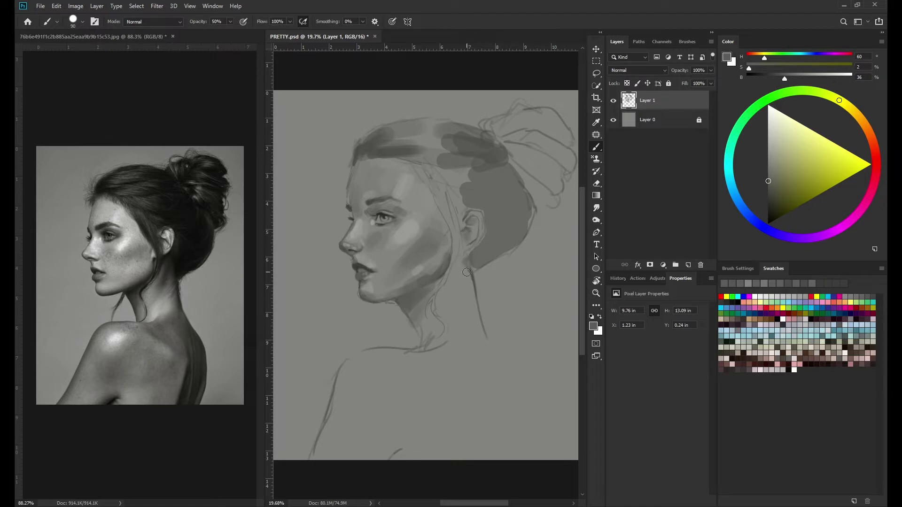
{"action": "left_click_drag", "start_coordinate": [466, 272], "coordinate": [457, 288]}
{"action": "left_click", "coordinate": [453, 340], "text": "alt"}
{"action": "left_click_drag", "start_coordinate": [460, 348], "coordinate": [423, 365]}
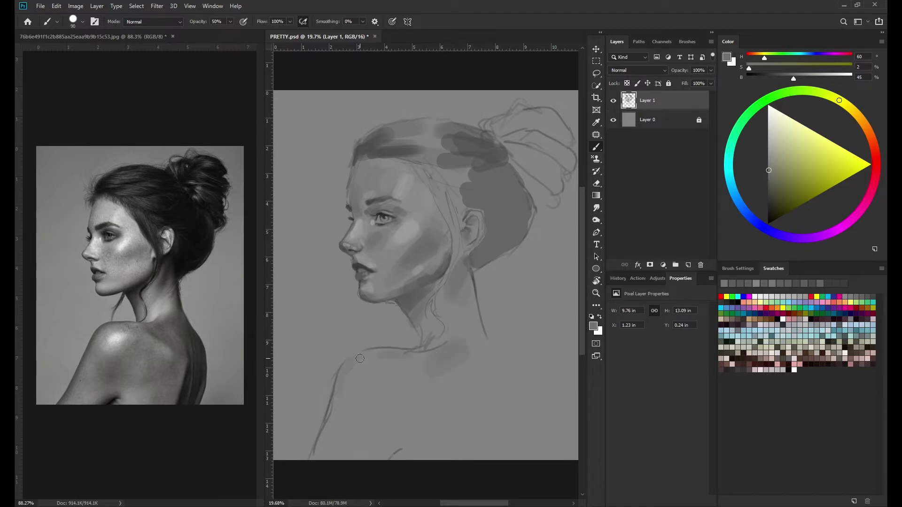
Step: Sample dark, mid and lighter greys from the face with a smaller brush
{"action": "left_click", "coordinate": [408, 310], "text": "alt"}
{"action": "key", "text": "bracketleft"}
{"action": "key", "text": "bracketleft"}
{"action": "key", "text": "bracketleft"}
{"action": "key", "text": "bracketleft"}
{"action": "scroll", "coordinate": [376, 274], "scroll_direction": "up", "scroll_amount": 2}
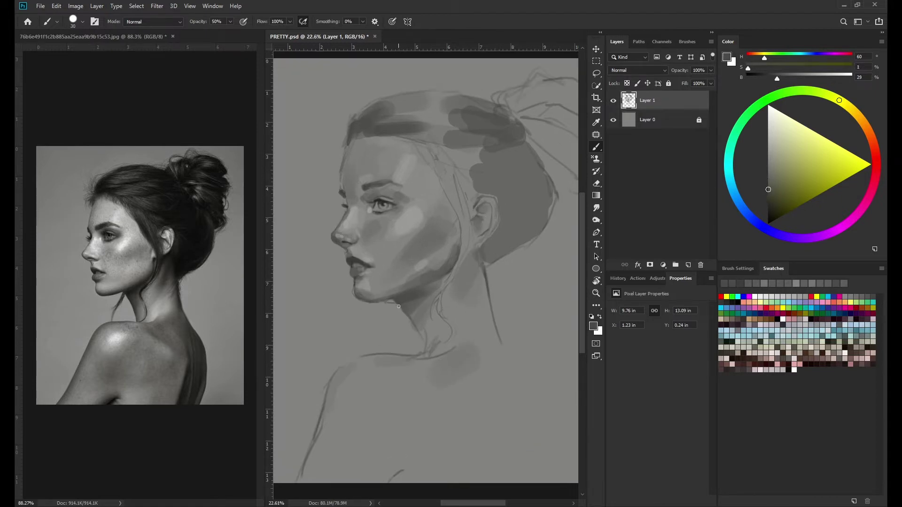
{"action": "scroll", "coordinate": [376, 274], "scroll_direction": "up", "scroll_amount": 2}
{"action": "left_click", "coordinate": [330, 234], "text": "alt"}
{"action": "left_click", "coordinate": [363, 248], "text": "alt"}
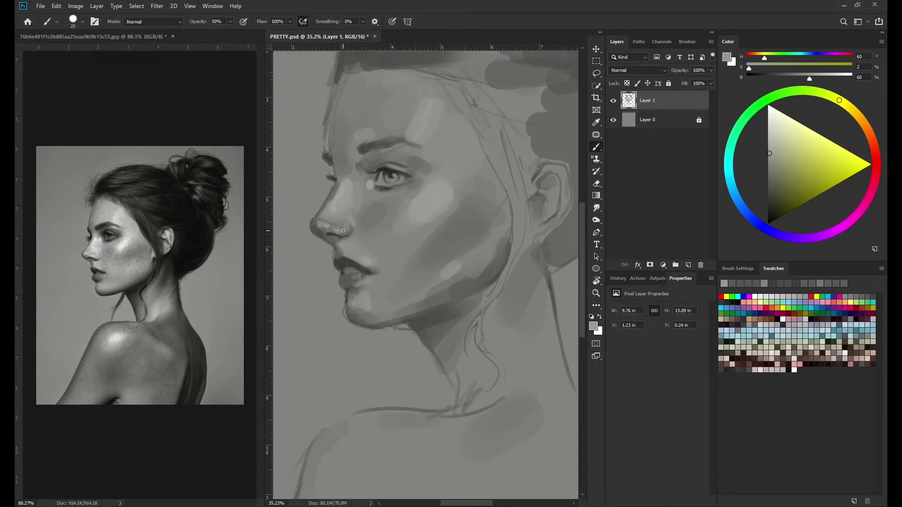
{"action": "scroll", "coordinate": [334, 256], "scroll_direction": "up", "scroll_amount": 1}
Step: Blend the shading along the nose bridge with the Smudge tool, using greys sampled near the nose
{"action": "key", "text": "bracketleft"}
{"action": "left_click", "coordinate": [344, 234], "text": "alt"}
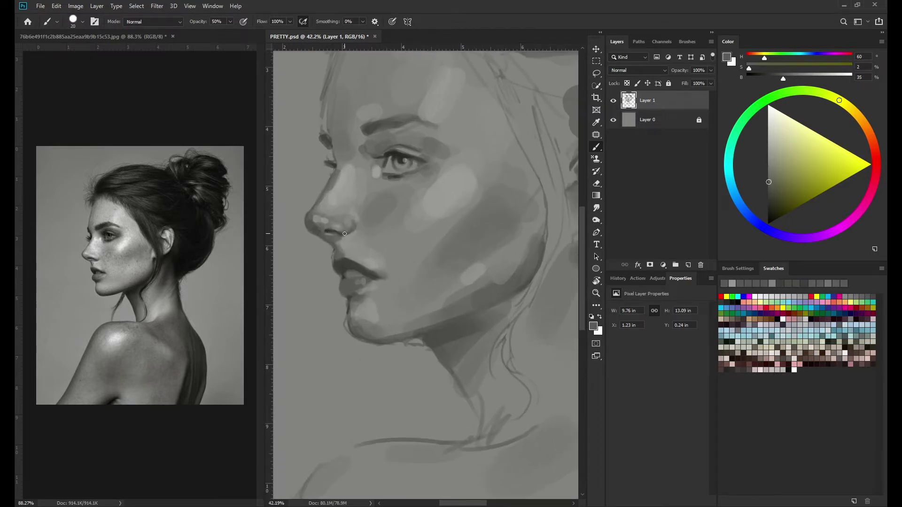
{"action": "scroll", "coordinate": [376, 267], "scroll_direction": "up", "scroll_amount": 1}
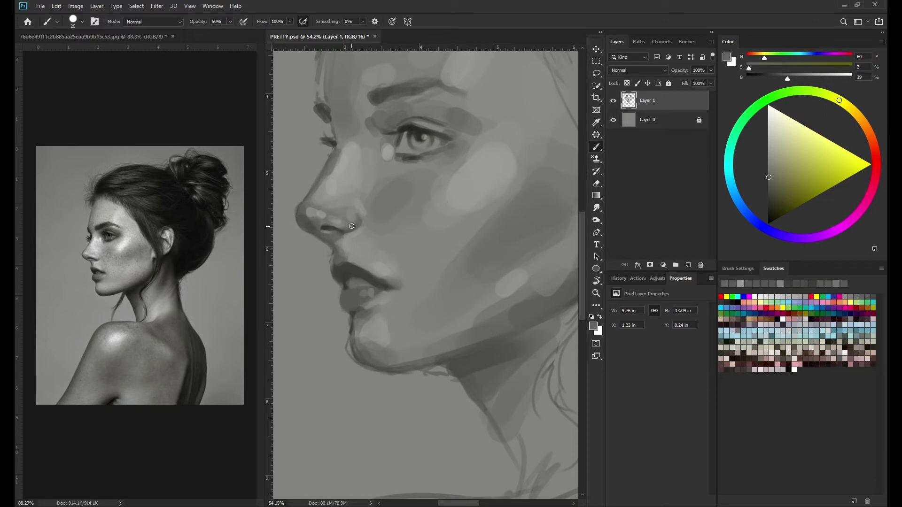
{"action": "left_click", "coordinate": [349, 220], "text": "alt"}
{"action": "key", "text": "r"}
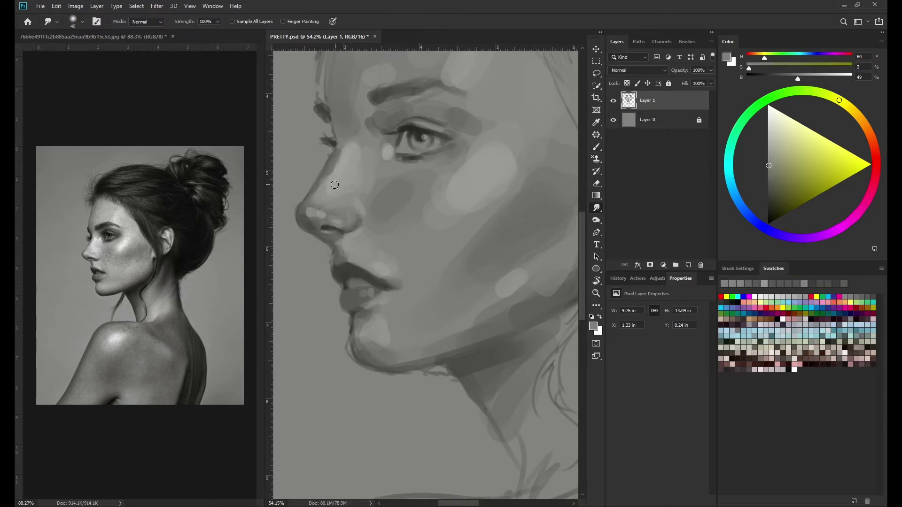
{"action": "left_click_drag", "start_coordinate": [335, 184], "coordinate": [322, 181]}
{"action": "scroll", "coordinate": [316, 217], "scroll_direction": "down", "scroll_amount": 1}
{"action": "key", "text": "b"}
Step: Shade the nostril with a smaller brush and dark grey sampled beside it
{"action": "left_click", "coordinate": [321, 199], "text": "alt"}
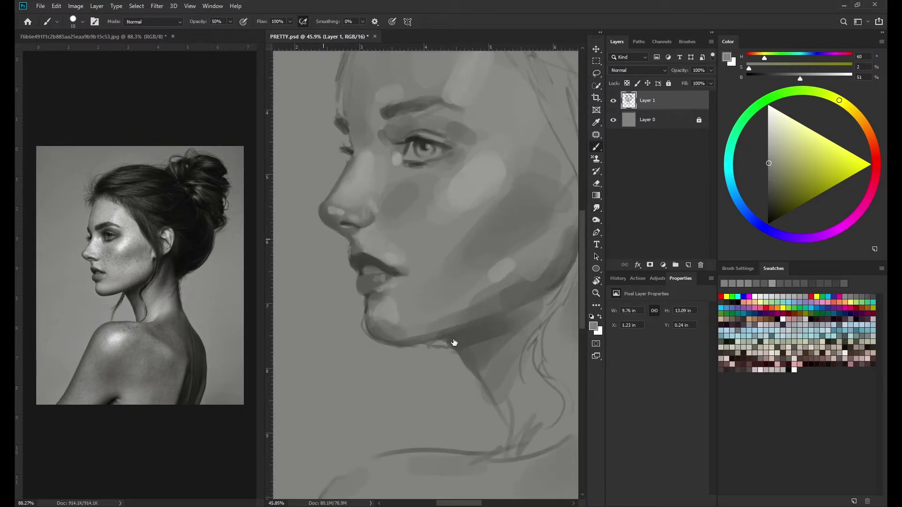
{"action": "key", "text": "bracketright"}
{"action": "key", "text": "bracketright"}
{"action": "key", "text": "bracketright"}
{"action": "scroll", "coordinate": [349, 215], "scroll_direction": "up", "scroll_amount": 1}
{"action": "key", "text": "bracketleft"}
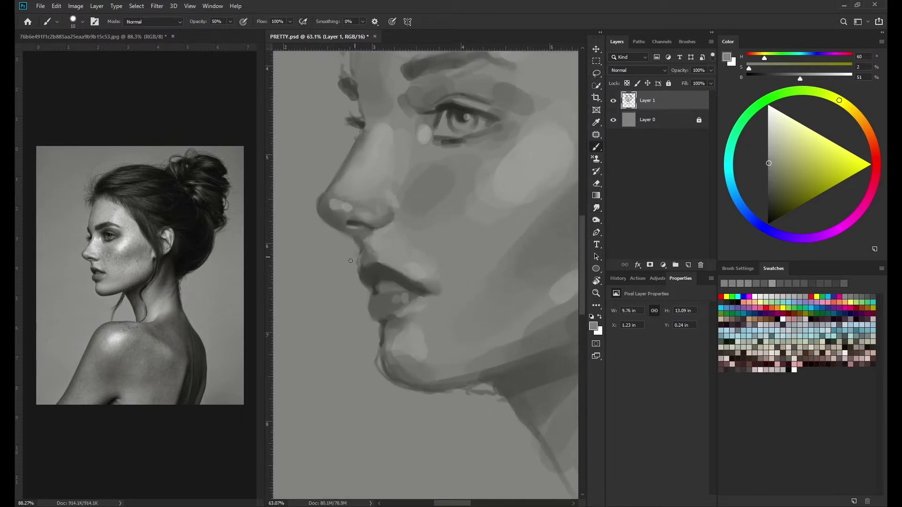
{"action": "key", "text": "bracketleft"}
{"action": "left_click", "coordinate": [354, 224], "text": "alt"}
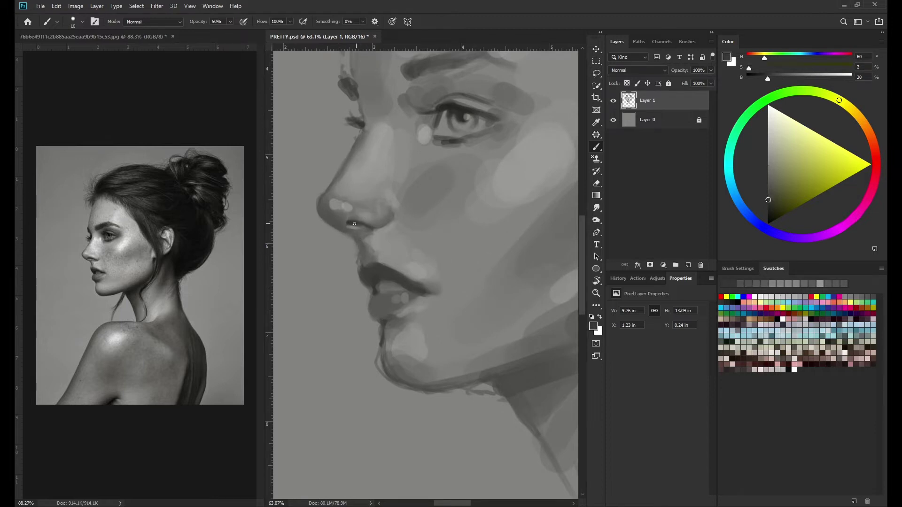
{"action": "scroll", "coordinate": [382, 232], "scroll_direction": "up", "scroll_amount": 1}
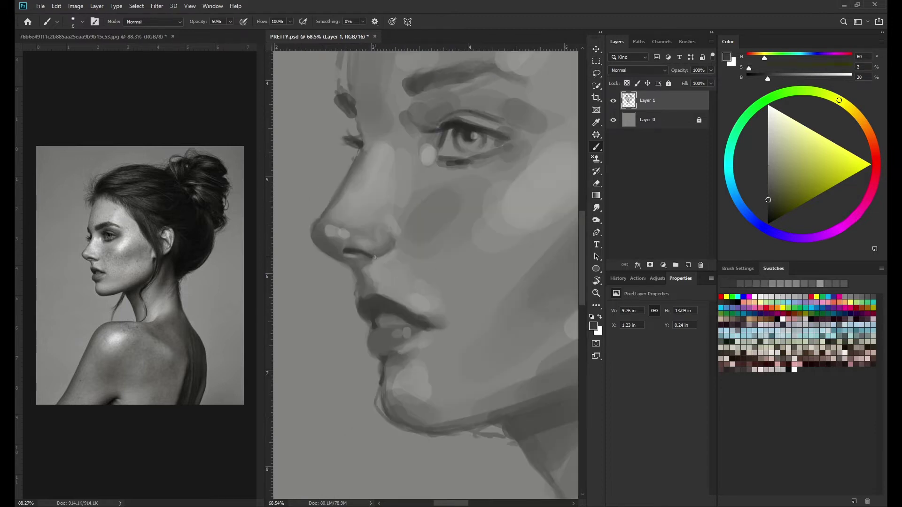
{"action": "left_click", "coordinate": [347, 249], "text": "alt"}
{"action": "key", "text": "bracketright"}
{"action": "key", "text": "bracketright"}
{"action": "key", "text": "bracketright"}
{"action": "scroll", "coordinate": [349, 248], "scroll_direction": "down", "scroll_amount": 2}
{"action": "scroll", "coordinate": [350, 248], "scroll_direction": "up", "scroll_amount": 1}
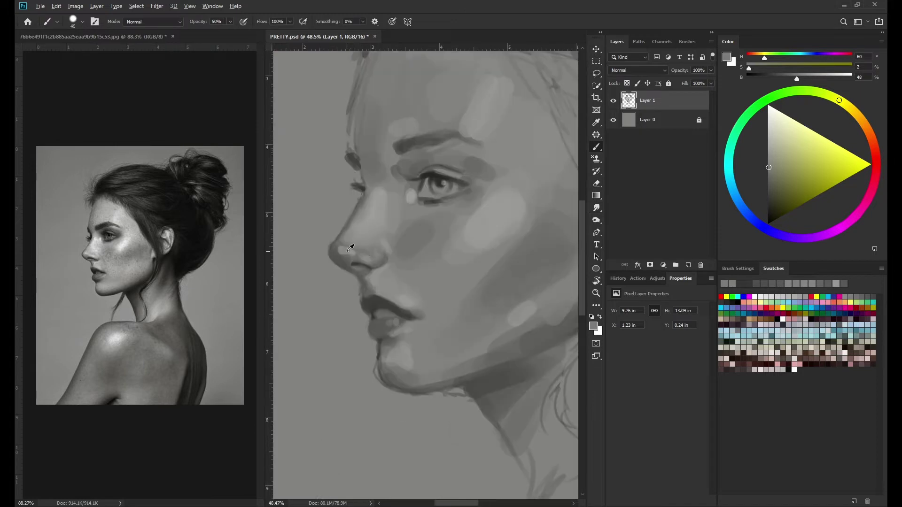
Step: Soften the nose tip highlights, alternating Smudge and Brush with mid greys sampled beside the nose
{"action": "left_click", "coordinate": [350, 247], "text": "alt"}
{"action": "key", "text": "r"}
{"action": "key", "text": "b"}
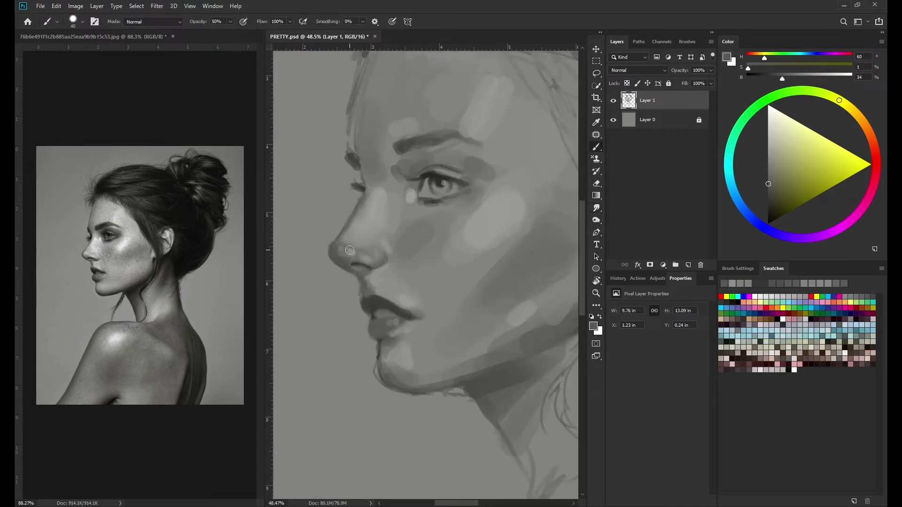
{"action": "left_click", "coordinate": [348, 249], "text": "alt"}
{"action": "left_click", "coordinate": [342, 241], "text": "alt"}
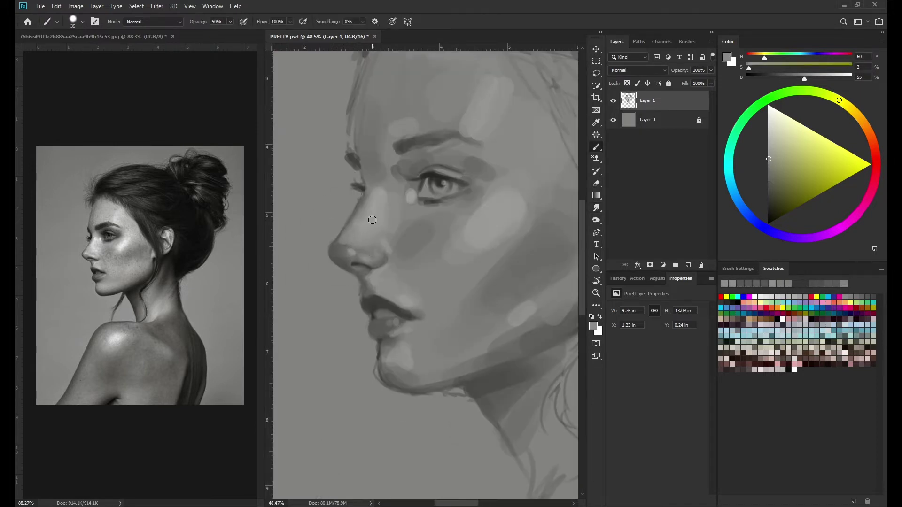
{"action": "key", "text": "r"}
{"action": "scroll", "coordinate": [349, 261], "scroll_direction": "down", "scroll_amount": 3}
{"action": "key", "text": "b"}
{"action": "left_click", "coordinate": [335, 253], "text": "alt"}
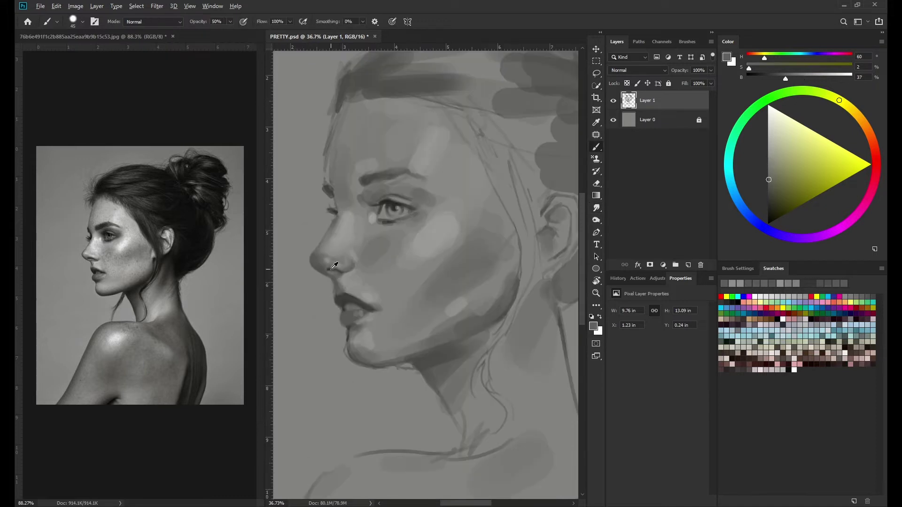
Step: Shade the brow with near-black and mid greys, then blend it smooth
{"action": "left_click", "coordinate": [334, 198], "text": "alt"}
{"action": "key", "text": "r"}
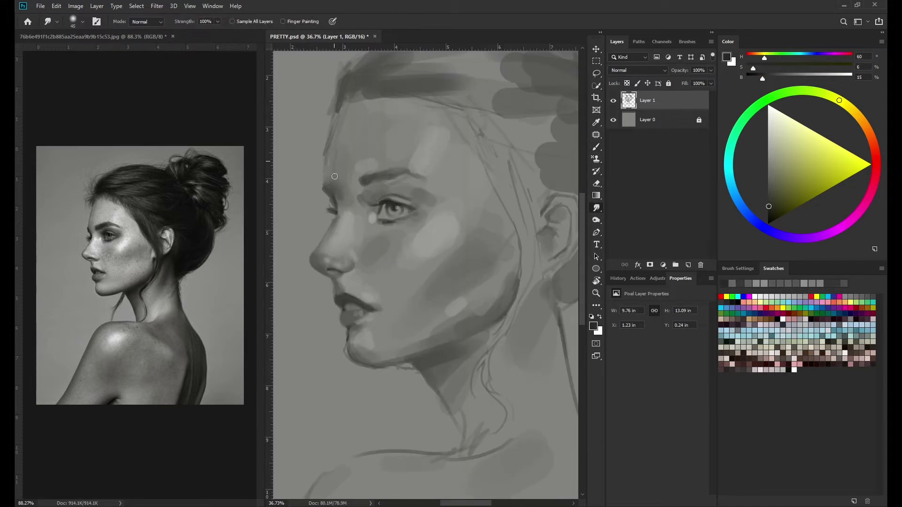
{"action": "key", "text": "b"}
{"action": "left_click", "coordinate": [341, 211], "text": "alt"}
{"action": "scroll", "coordinate": [342, 212], "scroll_direction": "up", "scroll_amount": 2}
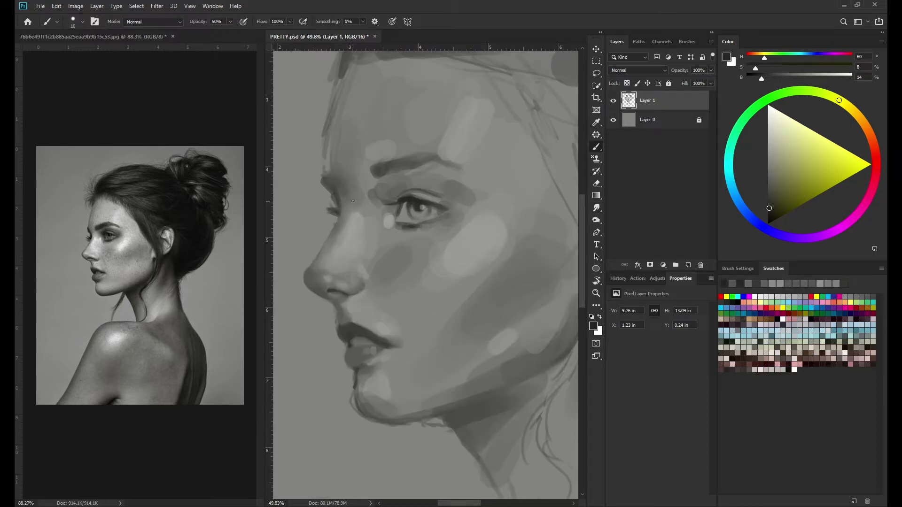
{"action": "left_click", "coordinate": [353, 215], "text": "alt"}
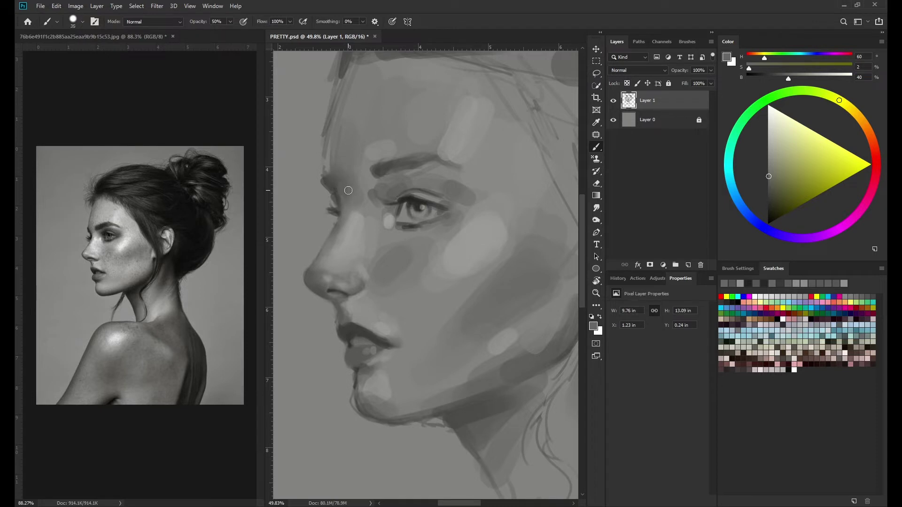
{"action": "left_click", "coordinate": [346, 185], "text": "alt"}
{"action": "left_click", "coordinate": [350, 185], "text": "alt"}
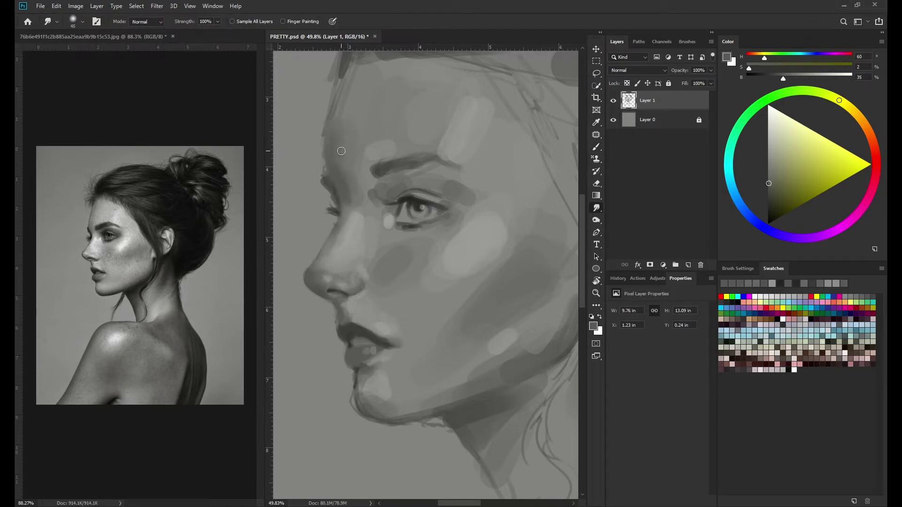
{"action": "scroll", "coordinate": [374, 214], "scroll_direction": "down", "scroll_amount": 3}
{"action": "key", "text": "r"}
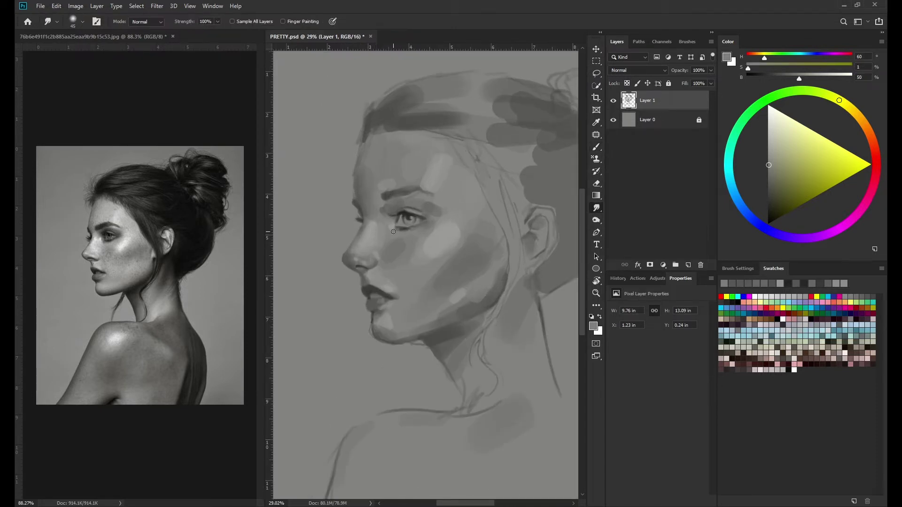
{"action": "key", "text": "b"}
Step: Shade and blend the eye socket with dark greys sampled near the eye
{"action": "left_click", "coordinate": [395, 218], "text": "alt"}
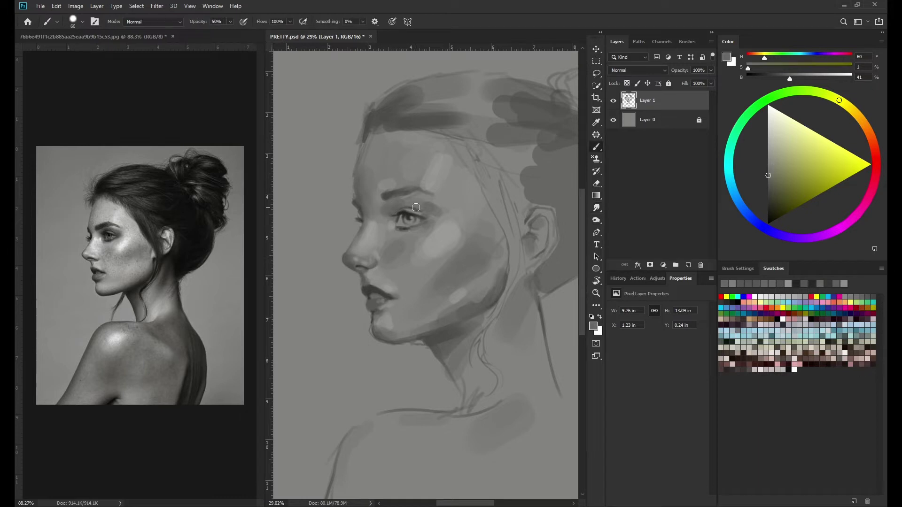
{"action": "key", "text": "bracketleft"}
{"action": "key", "text": "r"}
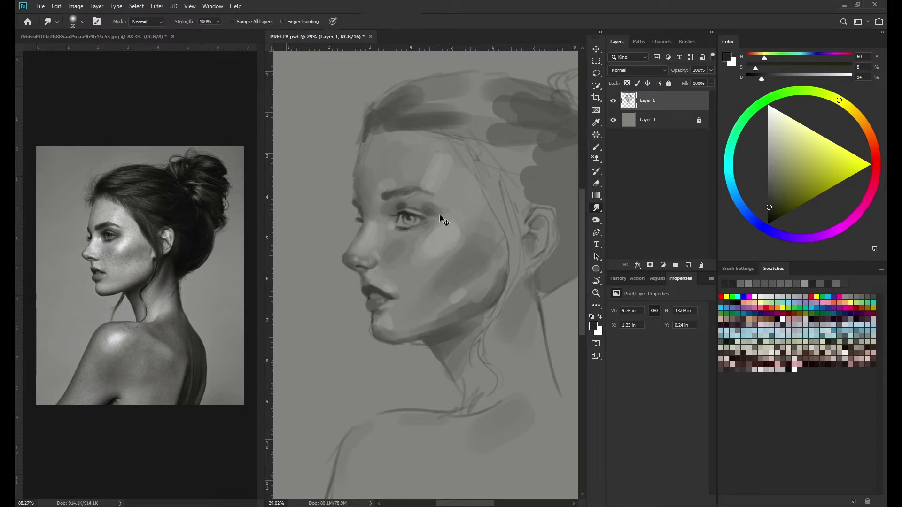
{"action": "scroll", "coordinate": [397, 201], "scroll_direction": "up", "scroll_amount": 3}
{"action": "key", "text": "b"}
{"action": "left_click", "coordinate": [411, 226], "text": "alt"}
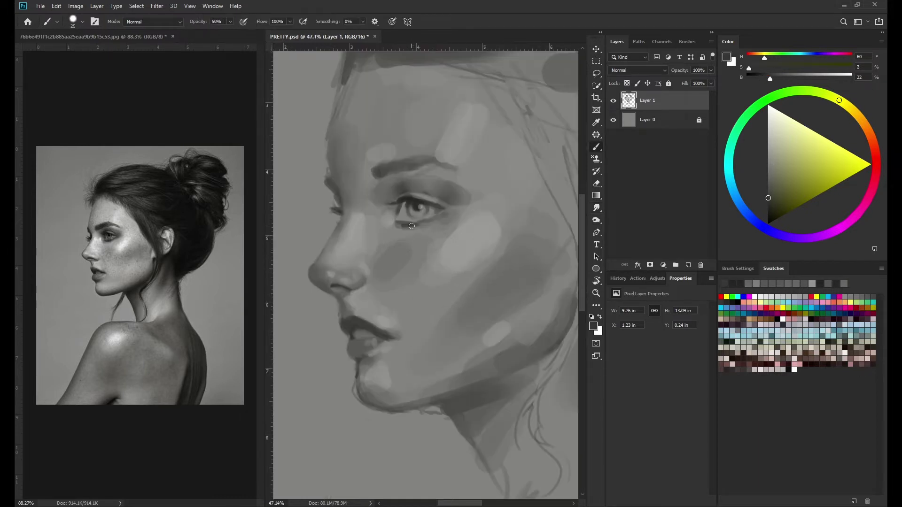
{"action": "key", "text": "r"}
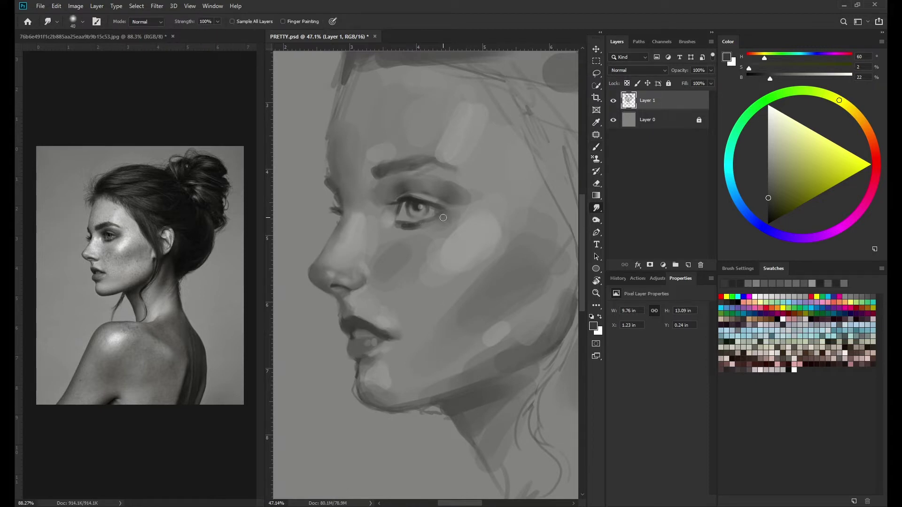
{"action": "key", "text": "b"}
Step: Darken the upper eyelid with a finer brush, then blend around the brow with a larger Smudge brush
{"action": "left_click", "coordinate": [430, 167], "text": "alt"}
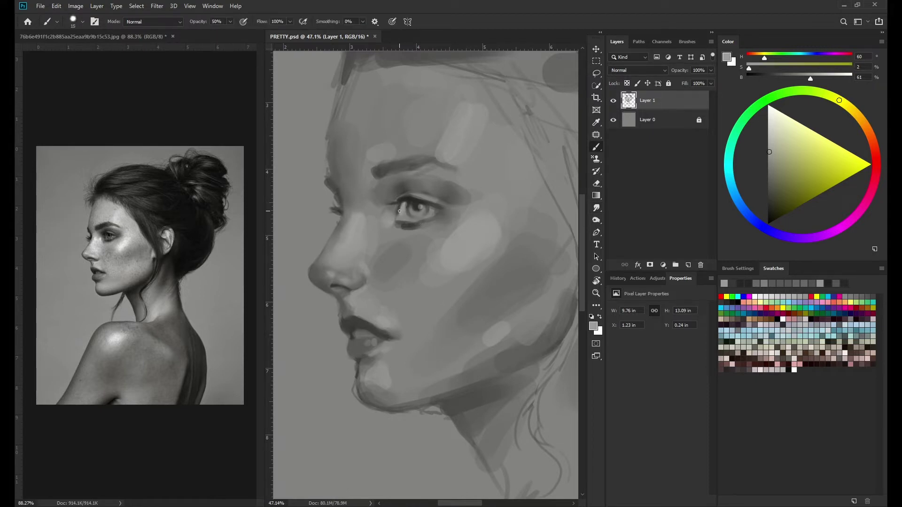
{"action": "left_click", "coordinate": [402, 202], "text": "alt"}
{"action": "key", "text": "bracketleft"}
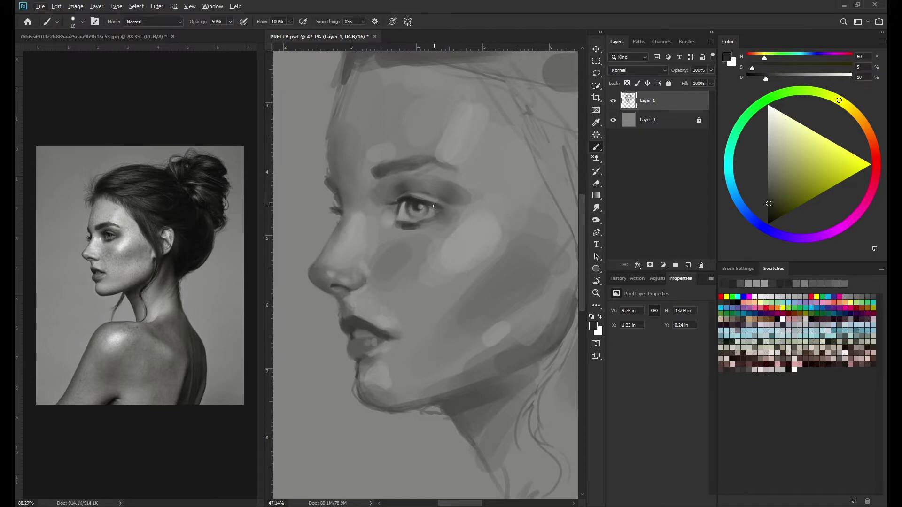
{"action": "left_click", "coordinate": [403, 186], "text": "alt"}
{"action": "key", "text": "r"}
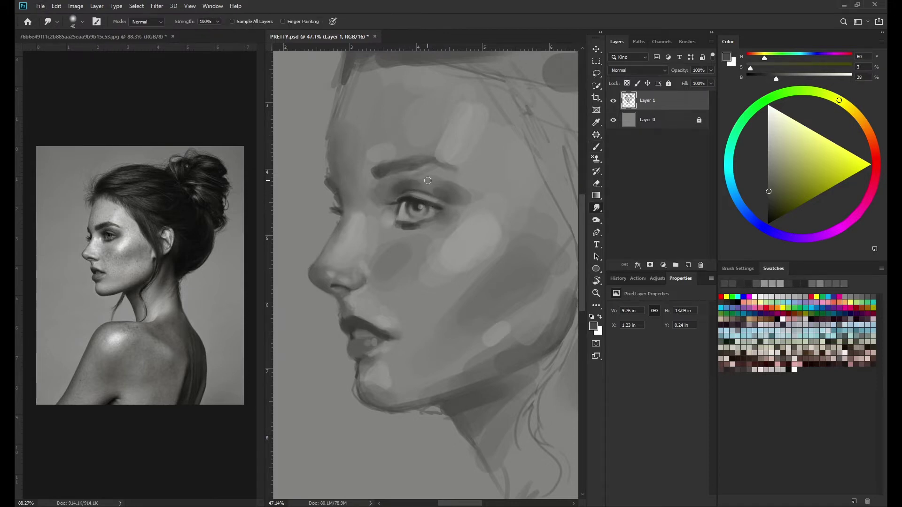
{"action": "scroll", "coordinate": [427, 180], "scroll_direction": "down", "scroll_amount": 5}
{"action": "key", "text": "bracketright"}
{"action": "key", "text": "bracketright"}
{"action": "key", "text": "bracketright"}
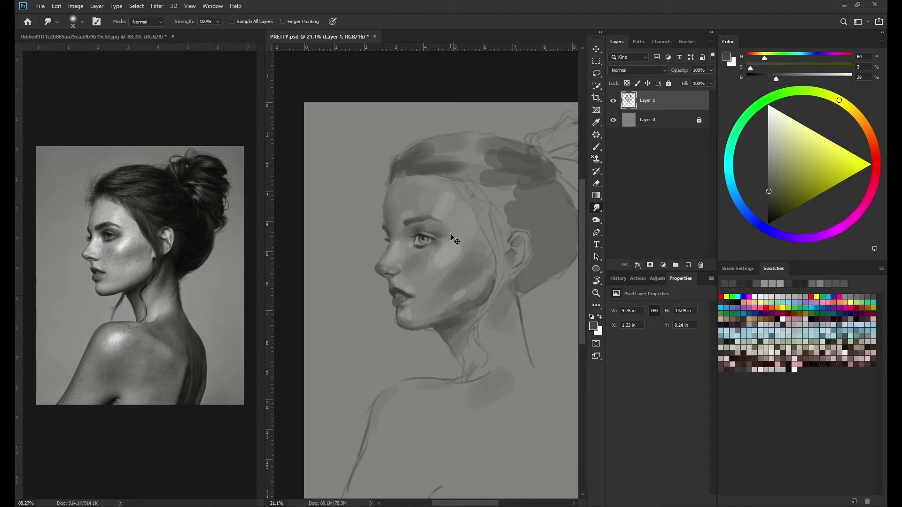
Step: Sample light and dark greys across the face and reduce the oversized brush for nose work
{"action": "scroll", "coordinate": [426, 270], "scroll_direction": "down", "scroll_amount": 3}
{"action": "key", "text": "b"}
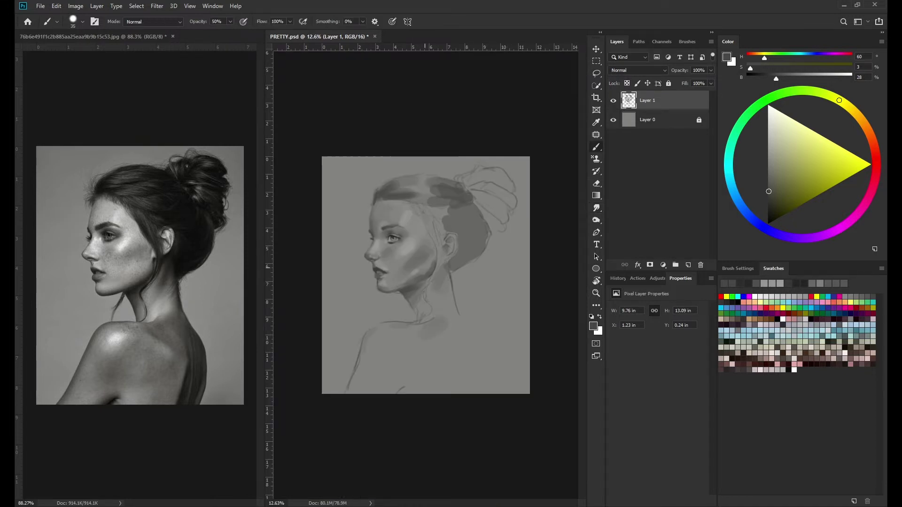
{"action": "left_click", "coordinate": [419, 216], "text": "alt"}
{"action": "scroll", "coordinate": [419, 216], "scroll_direction": "up", "scroll_amount": 3}
{"action": "key", "text": "bracketleft"}
{"action": "key", "text": "bracketleft"}
{"action": "key", "text": "bracketleft"}
{"action": "left_click", "coordinate": [403, 211], "text": "alt"}
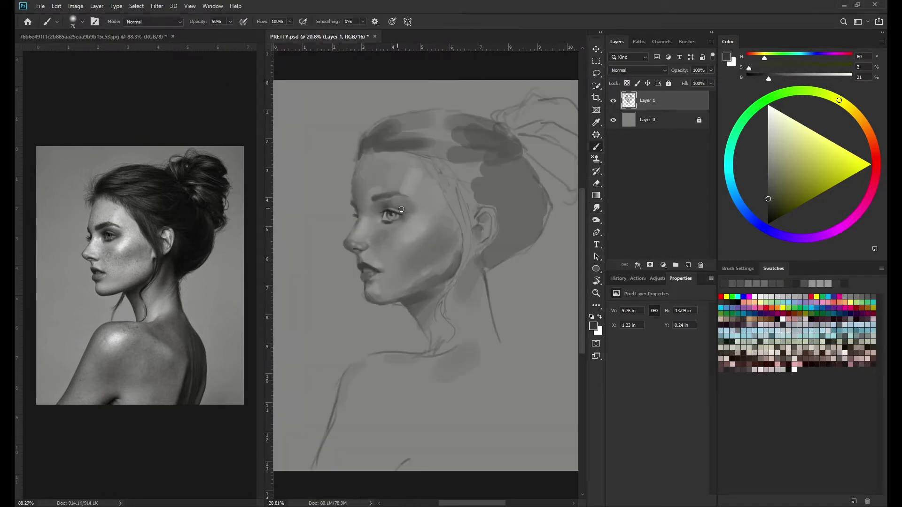
{"action": "scroll", "coordinate": [403, 206], "scroll_direction": "up", "scroll_amount": 3}
{"action": "left_click", "coordinate": [382, 203], "text": "alt"}
{"action": "key", "text": "bracketleft"}
{"action": "key", "text": "bracketleft"}
{"action": "key", "text": "bracketleft"}
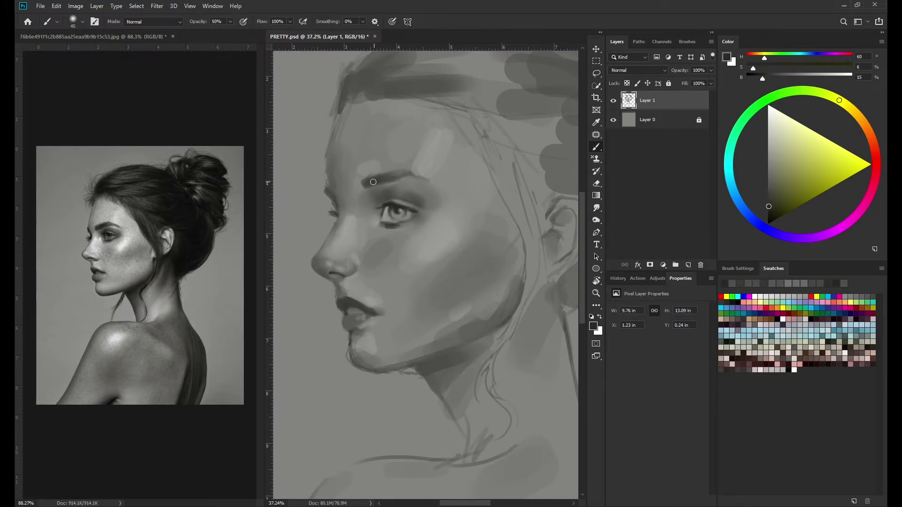
{"action": "left_click", "coordinate": [375, 244], "text": "alt"}
{"action": "left_click", "coordinate": [385, 230], "text": "alt"}
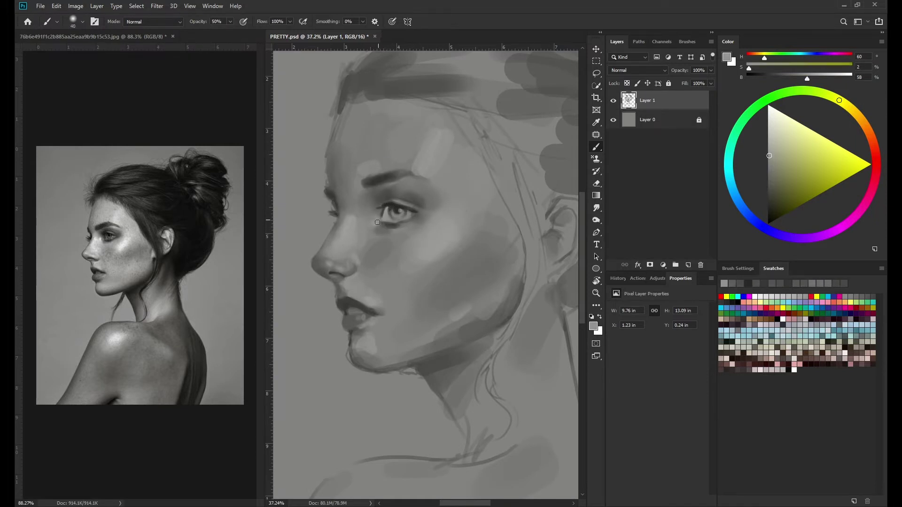
{"action": "key", "text": "bracketleft"}
{"action": "key", "text": "bracketleft"}
Step: Blend the cheek tones and smudge the jaw and neck shading smoother
{"action": "key", "text": "r"}
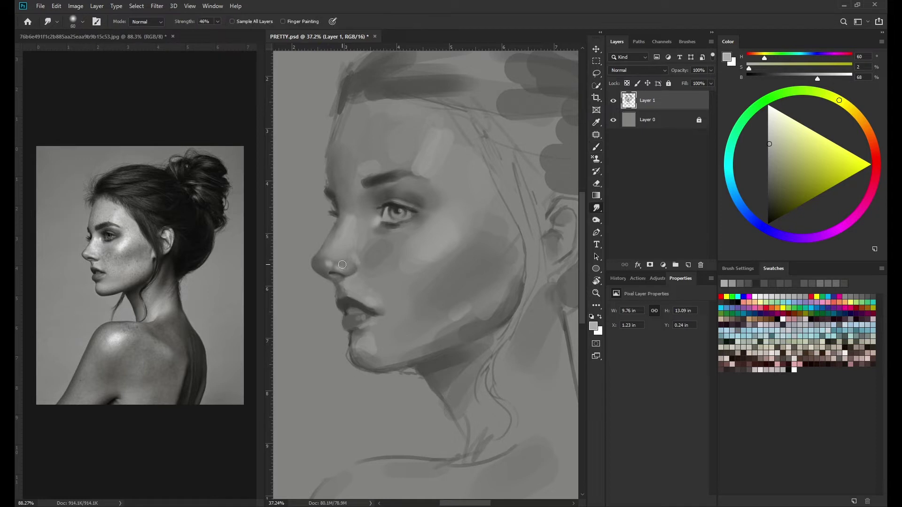
{"action": "scroll", "coordinate": [330, 264], "scroll_direction": "up", "scroll_amount": 2}
{"action": "key", "text": "b"}
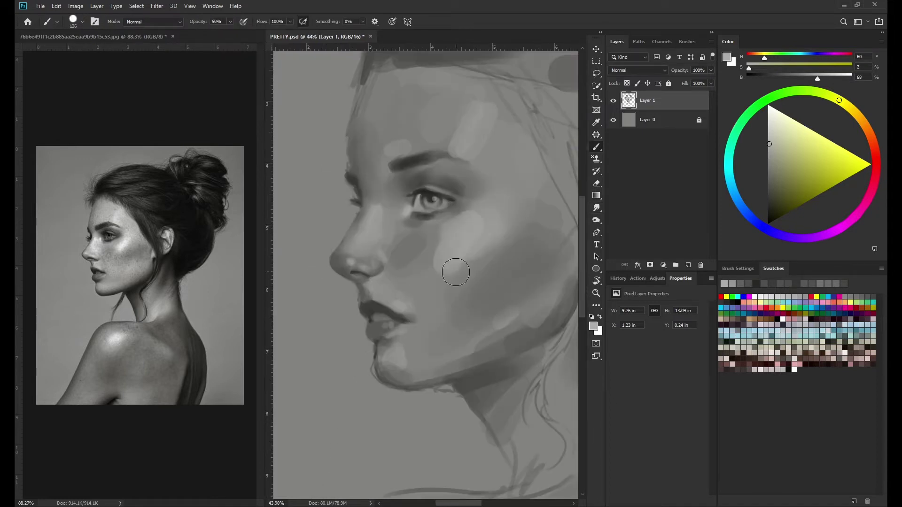
{"action": "left_click", "coordinate": [361, 228], "text": "alt"}
{"action": "key", "text": "bracketright"}
{"action": "left_click", "coordinate": [366, 204], "text": "alt"}
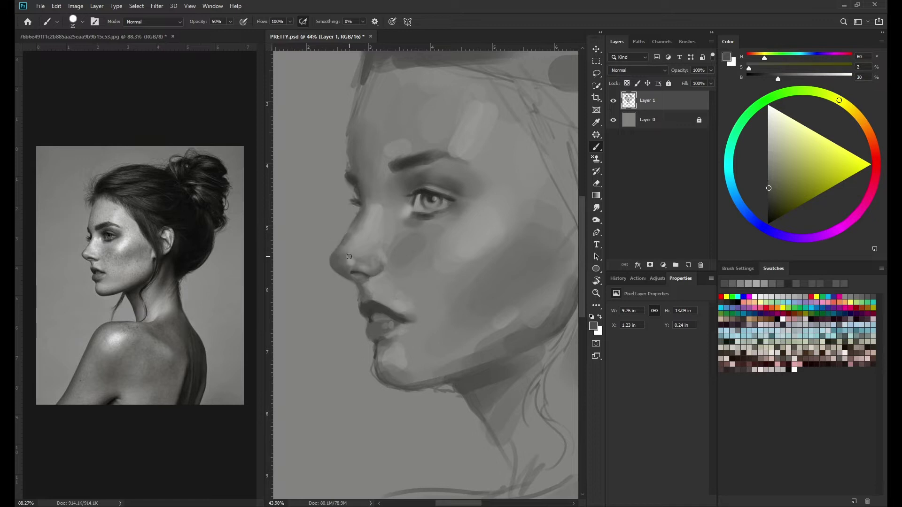
{"action": "key", "text": "bracketright"}
{"action": "key", "text": "bracketright"}
{"action": "left_click", "coordinate": [374, 213], "text": "alt"}
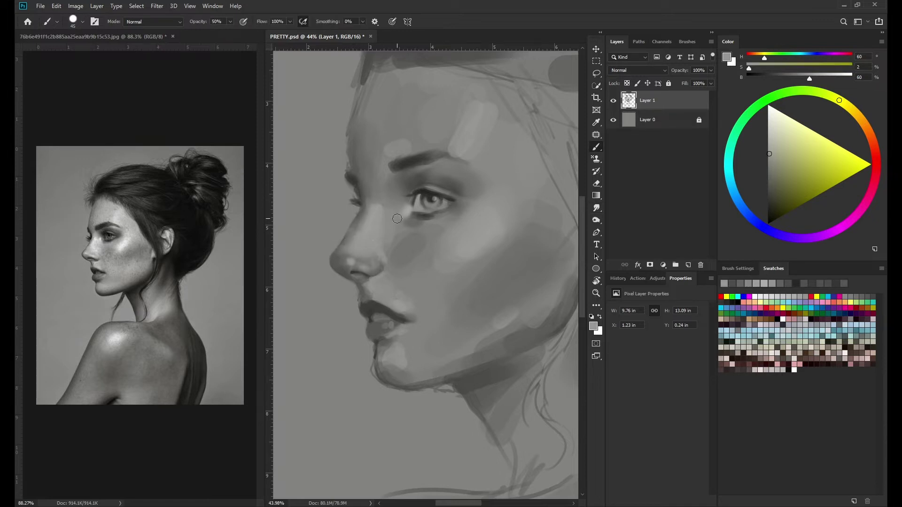
{"action": "key", "text": "r"}
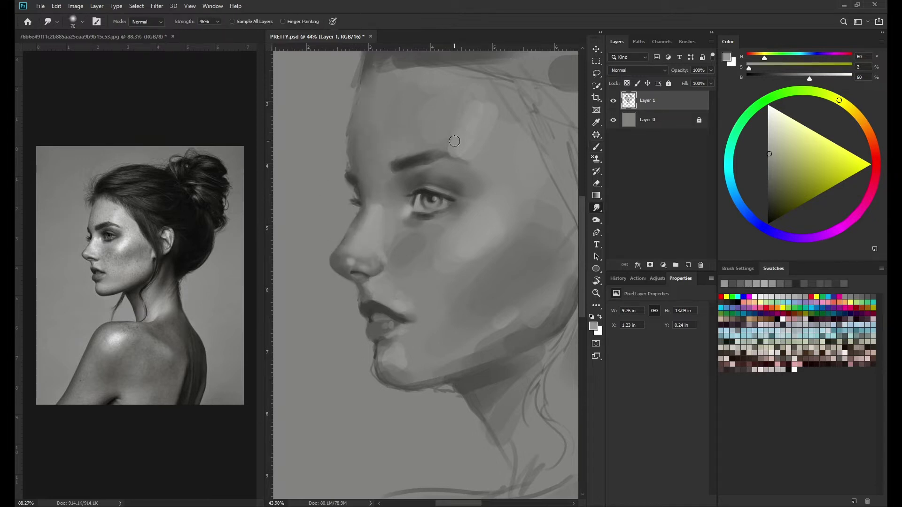
{"action": "key", "text": "bracketright"}
{"action": "left_click_drag", "start_coordinate": [517, 329], "coordinate": [461, 350]}
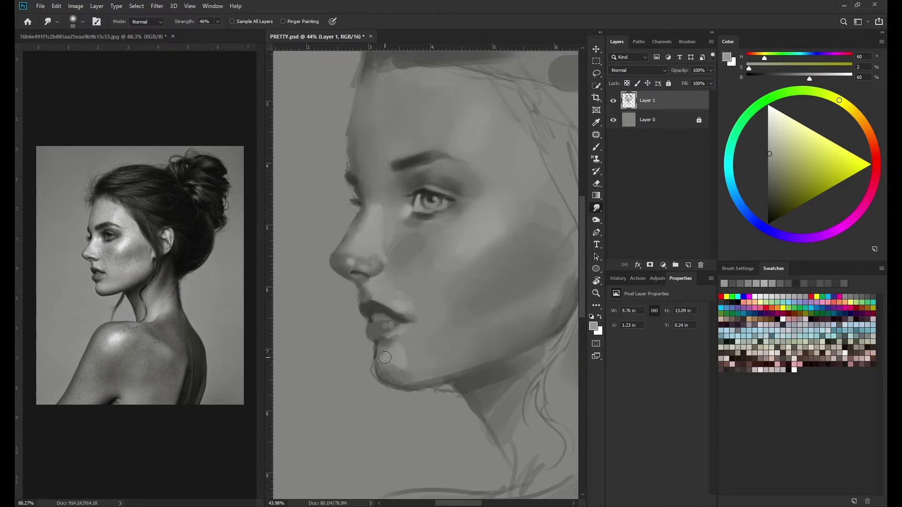
{"action": "key", "text": "b"}
Step: Reshade the nostril with darker greys sampled around the nose at a smaller brush size
{"action": "left_click", "coordinate": [380, 278], "text": "alt"}
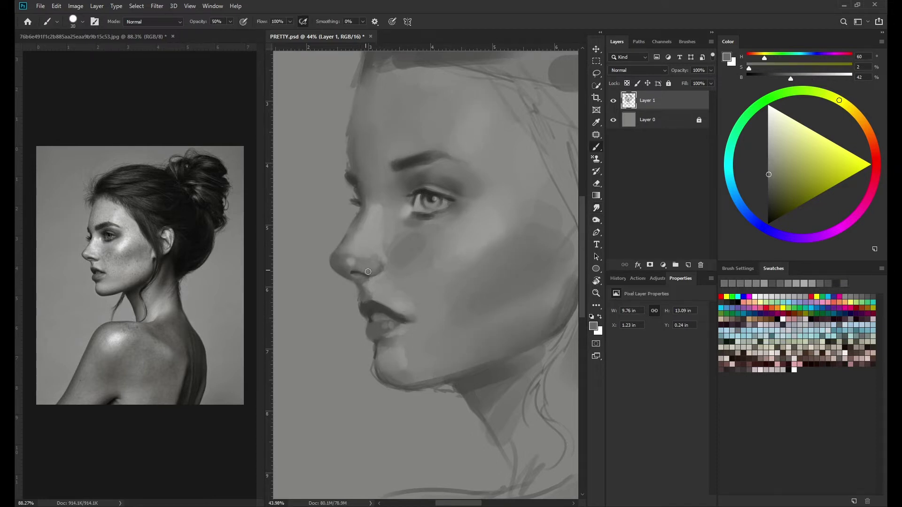
{"action": "key", "text": "bracketright"}
{"action": "left_click", "coordinate": [370, 271], "text": "alt"}
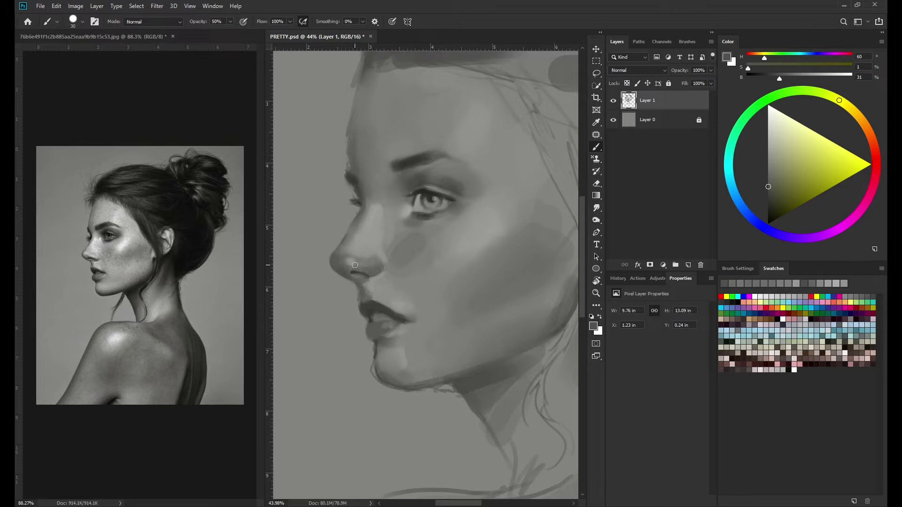
{"action": "left_click", "coordinate": [371, 252], "text": "alt"}
{"action": "key", "text": "bracketleft"}
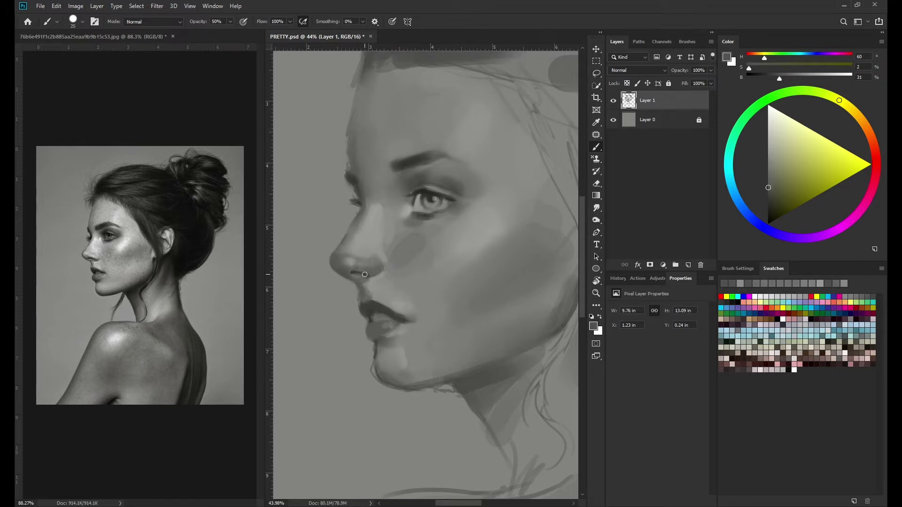
{"action": "scroll", "coordinate": [365, 274], "scroll_direction": "up", "scroll_amount": 2}
{"action": "key", "text": "bracketleft"}
{"action": "key", "text": "bracketleft"}
{"action": "left_click", "coordinate": [357, 268], "text": "alt"}
{"action": "key", "text": "bracketright"}
{"action": "key", "text": "bracketright"}
{"action": "key", "text": "bracketright"}
{"action": "left_click", "coordinate": [353, 272], "text": "alt"}
Step: Paint a bright highlight on the nose tip and a darker stroke on the nose wing
{"action": "left_click", "coordinate": [438, 174], "text": "alt"}
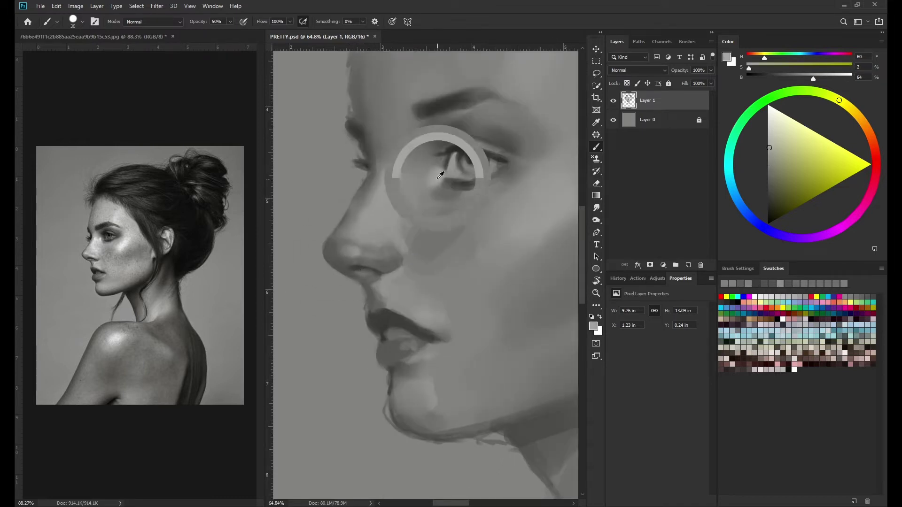
{"action": "left_click", "coordinate": [350, 255], "text": "alt"}
{"action": "left_click_drag", "start_coordinate": [350, 255], "coordinate": [386, 240]}
{"action": "key", "text": "bracketleft"}
{"action": "left_click", "coordinate": [393, 257], "text": "alt"}
{"action": "left_click", "coordinate": [381, 256], "text": "alt"}
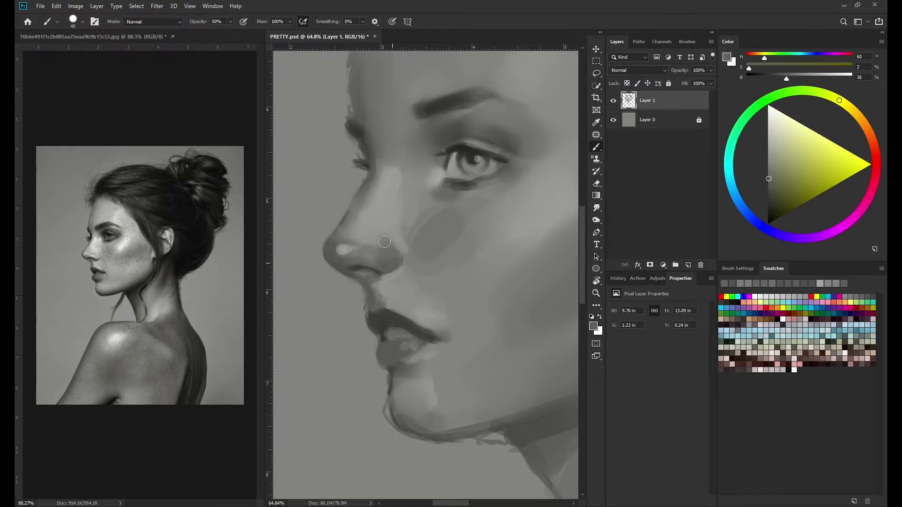
{"action": "key", "text": "bracketright"}
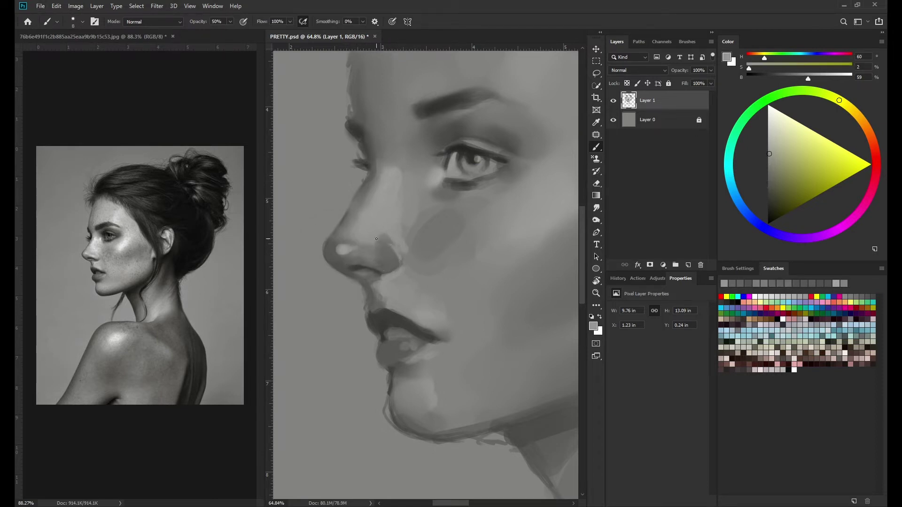
{"action": "left_click", "coordinate": [384, 234], "text": "alt"}
Step: Smudge the paint around the nose and mirror painting and reference to check proportions
{"action": "key", "text": "r"}
{"action": "left_click_drag", "start_coordinate": [422, 297], "coordinate": [404, 296]}
{"action": "key", "text": "h"}
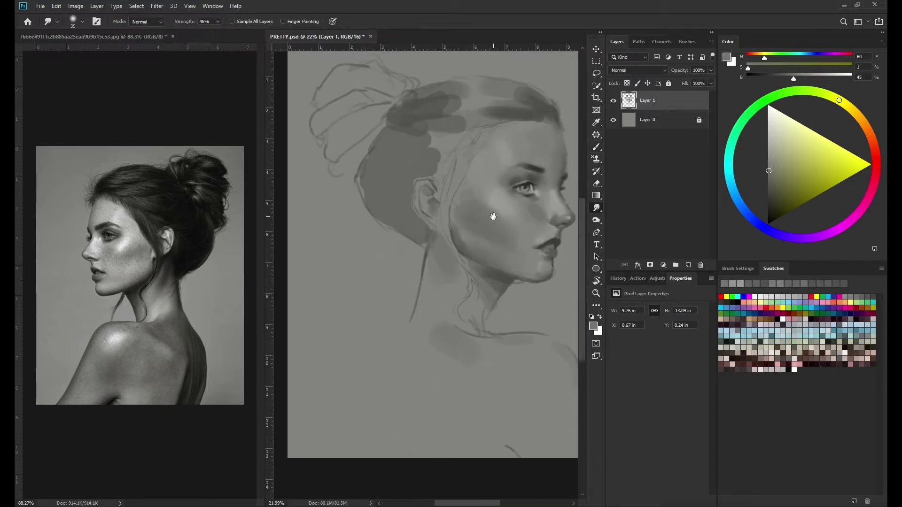
{"action": "key", "text": "b"}
{"action": "left_click", "coordinate": [515, 239], "text": "alt"}
{"action": "key", "text": "r"}
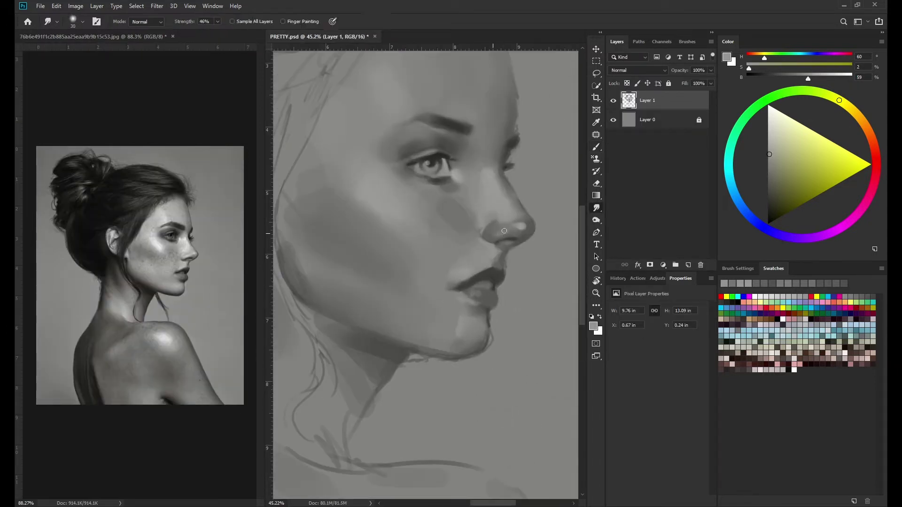
Step: Paint the brow with sampled mid-grey and dark eyebrow tones using a smaller brush
{"action": "scroll", "coordinate": [432, 262], "scroll_direction": "up", "scroll_amount": 2}
{"action": "key", "text": "b"}
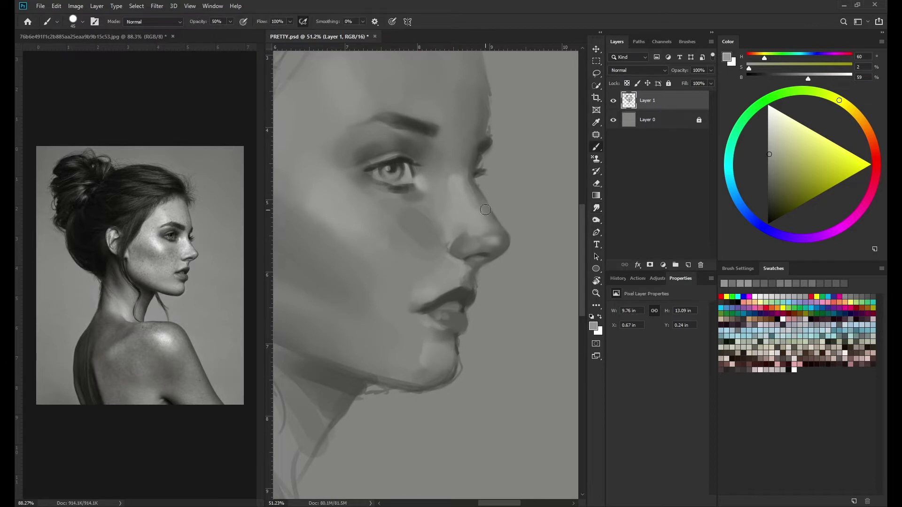
{"action": "left_click", "coordinate": [492, 230], "text": "alt"}
{"action": "key", "text": "bracketleft"}
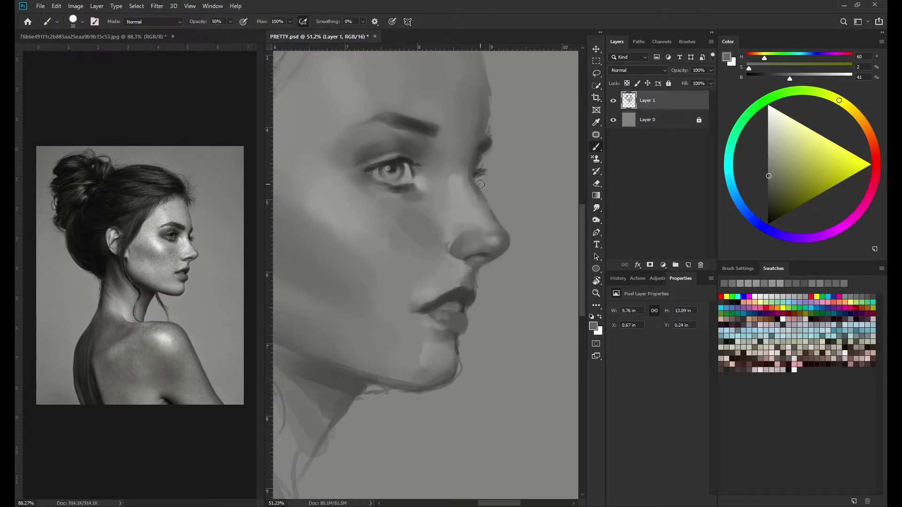
{"action": "left_click", "coordinate": [438, 139], "text": "alt"}
{"action": "scroll", "coordinate": [433, 216], "scroll_direction": "down", "scroll_amount": 2}
{"action": "left_click", "coordinate": [376, 179], "text": "alt"}
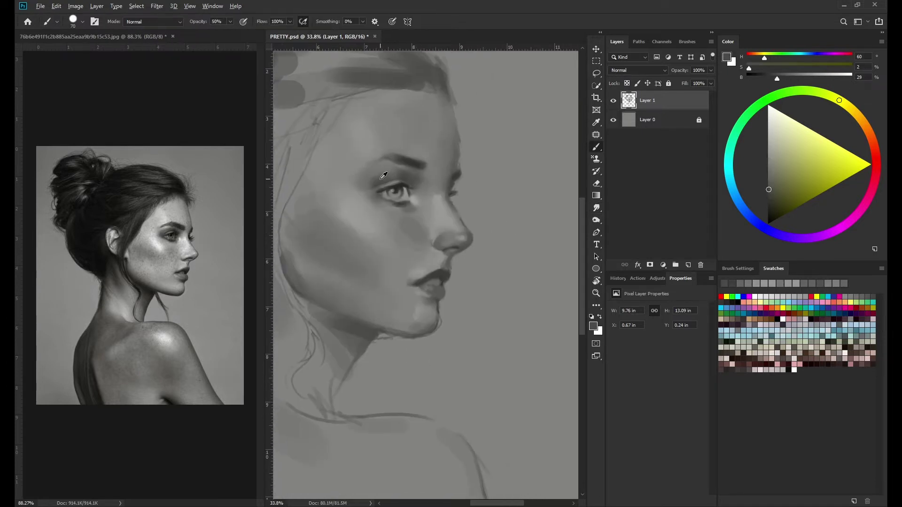
Step: Soften the cheek shading with a larger smudge brush
{"action": "key", "text": "r"}
{"action": "key", "text": "bracketright"}
{"action": "key", "text": "bracketright"}
{"action": "key", "text": "bracketright"}
{"action": "left_click", "coordinate": [390, 238], "text": "alt"}
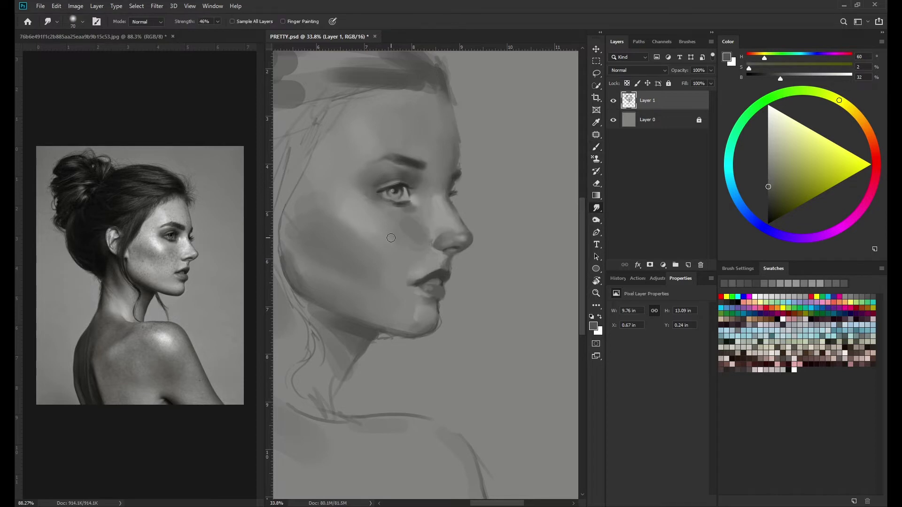
{"action": "key", "text": "b"}
{"action": "scroll", "coordinate": [387, 205], "scroll_direction": "up", "scroll_amount": 2}
Step: Shade around the eye with dark and slightly lighter greys, blending between strokes
{"action": "left_click", "coordinate": [390, 176], "text": "alt"}
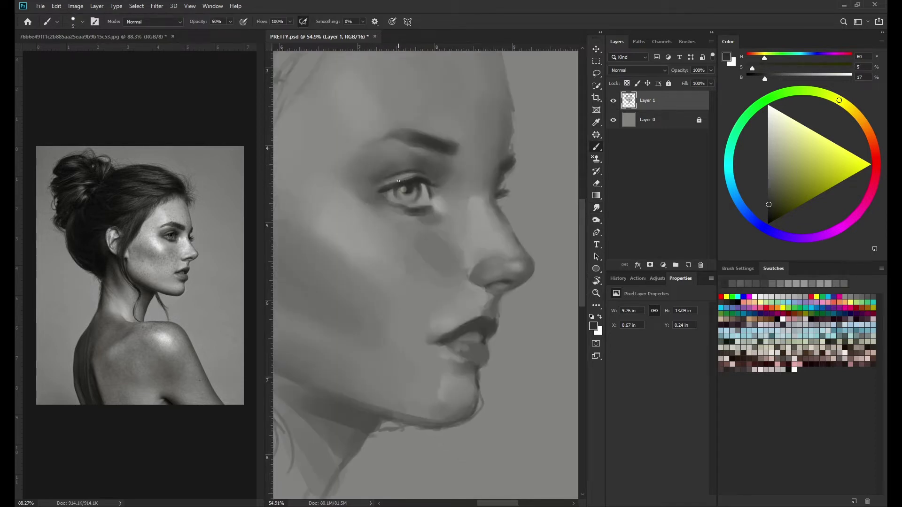
{"action": "key", "text": "r"}
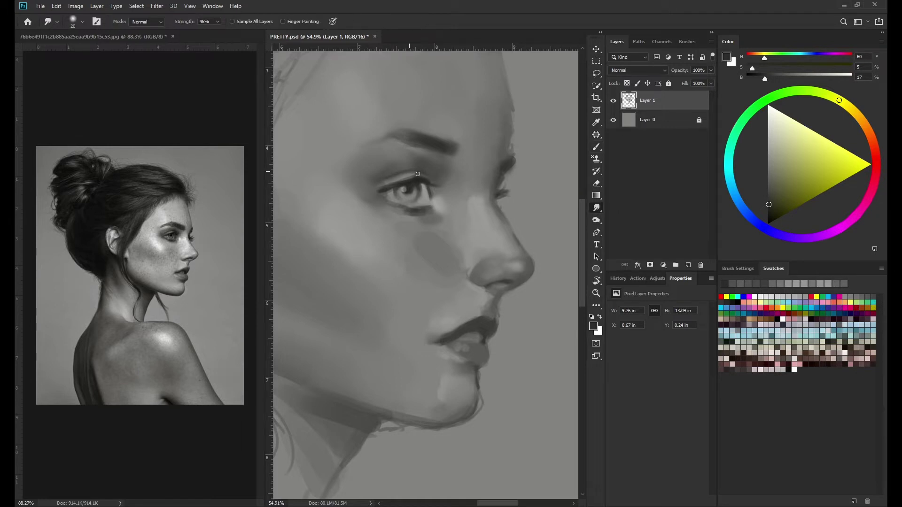
{"action": "scroll", "coordinate": [417, 174], "scroll_direction": "down", "scroll_amount": 3}
{"action": "key", "text": "b"}
{"action": "scroll", "coordinate": [442, 234], "scroll_direction": "up", "scroll_amount": 3}
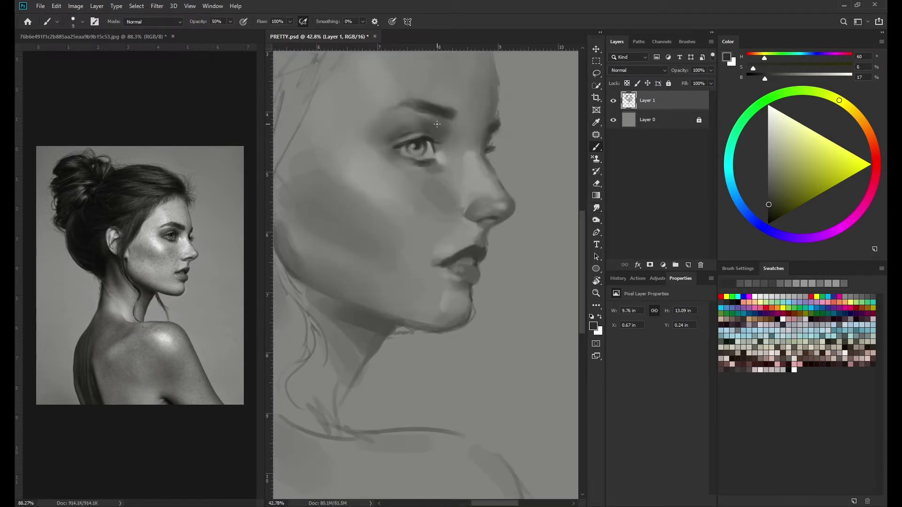
{"action": "key", "text": "r"}
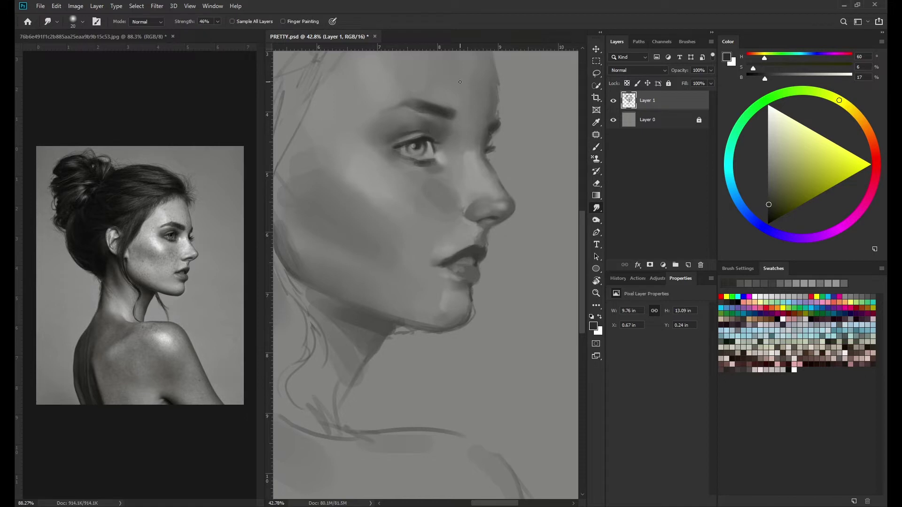
{"action": "key", "text": "b"}
{"action": "left_click", "coordinate": [401, 155], "text": "alt"}
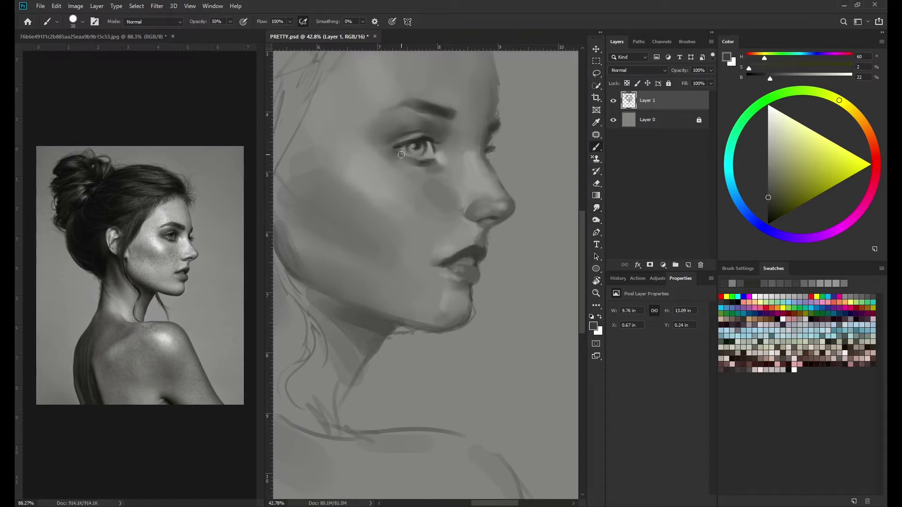
{"action": "left_click", "coordinate": [431, 146], "text": "alt"}
Step: Blend the cheek with greys sampled from the cheek
{"action": "key", "text": "r"}
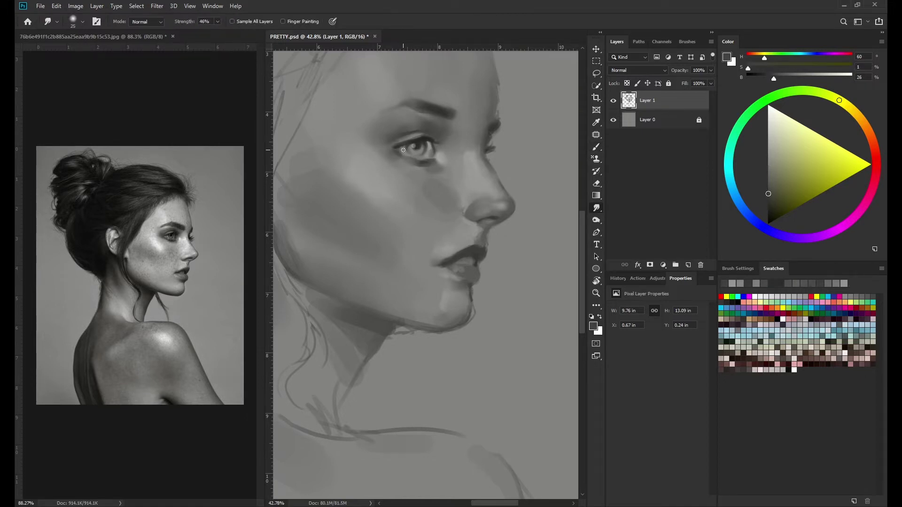
{"action": "scroll", "coordinate": [379, 203], "scroll_direction": "down", "scroll_amount": 3}
{"action": "left_click", "coordinate": [402, 195], "text": "alt"}
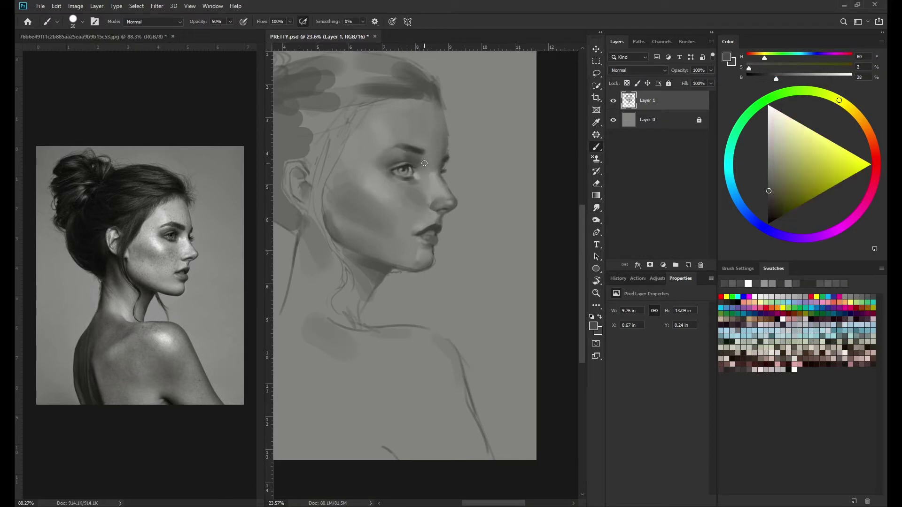
{"action": "left_click", "coordinate": [416, 196], "text": "alt"}
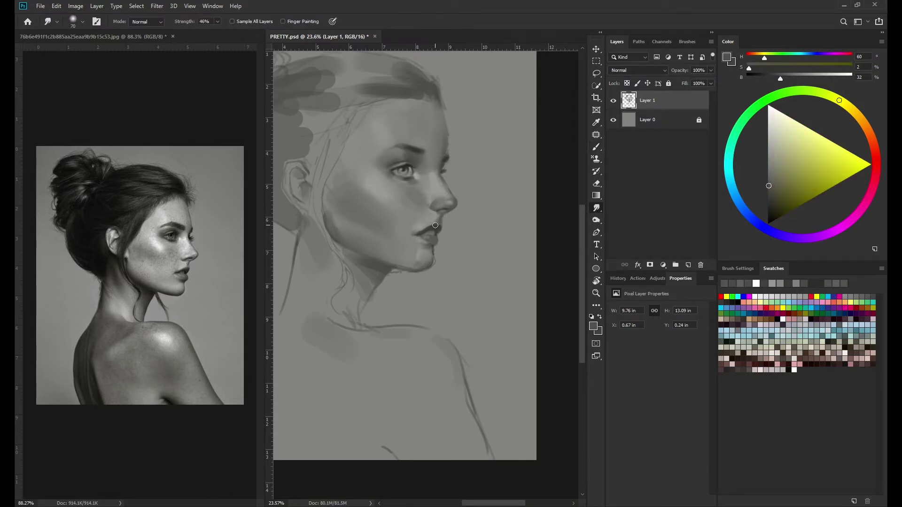
{"action": "scroll", "coordinate": [480, 304], "scroll_direction": "down", "scroll_amount": 2}
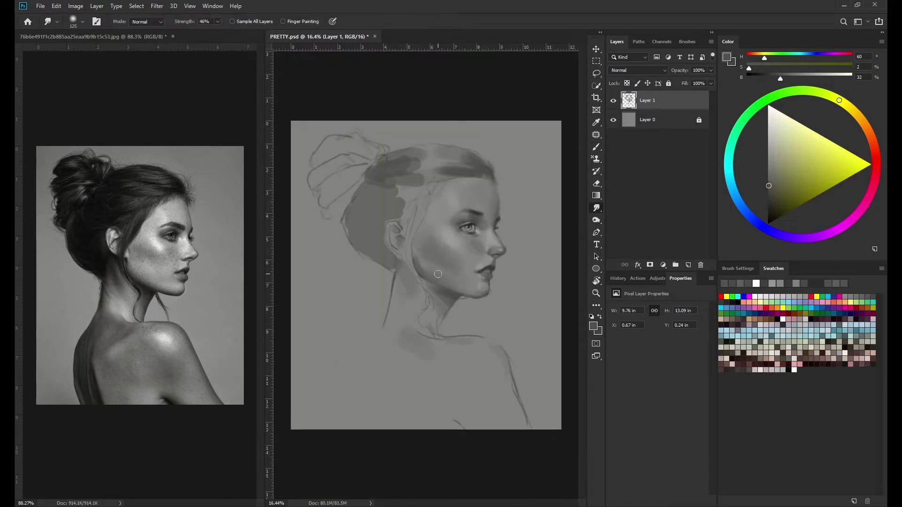
Step: Paint the forehead with a darker face grey and lighter forehead skin tones
{"action": "key", "text": "b"}
{"action": "left_click", "coordinate": [480, 216], "text": "alt"}
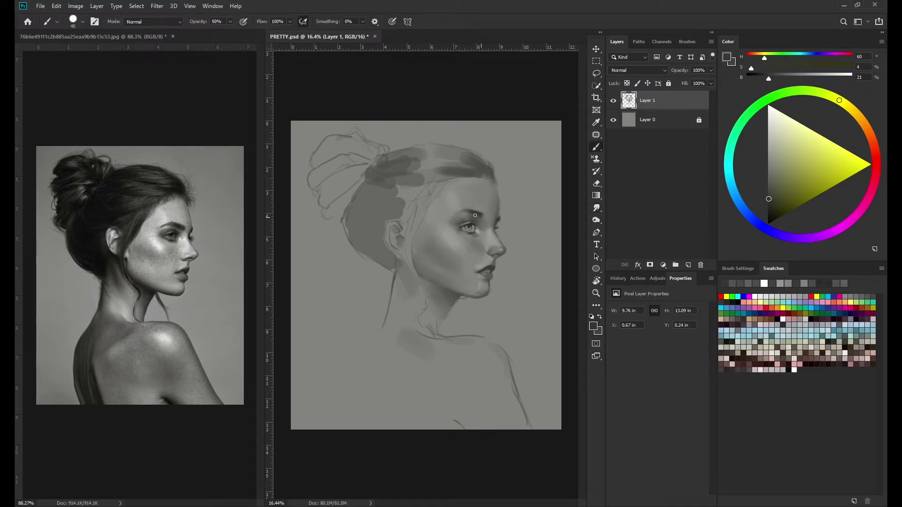
{"action": "scroll", "coordinate": [508, 192], "scroll_direction": "up", "scroll_amount": 3}
{"action": "scroll", "coordinate": [508, 192], "scroll_direction": "up", "scroll_amount": 3}
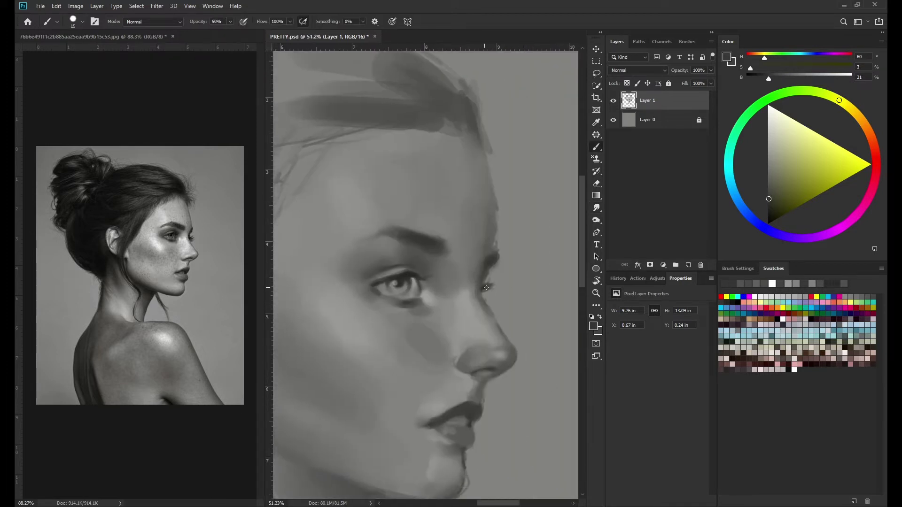
{"action": "key", "text": "bracketleft"}
{"action": "key", "text": "bracketright"}
{"action": "left_click", "coordinate": [506, 207], "text": "alt"}
{"action": "left_click", "coordinate": [506, 187], "text": "alt"}
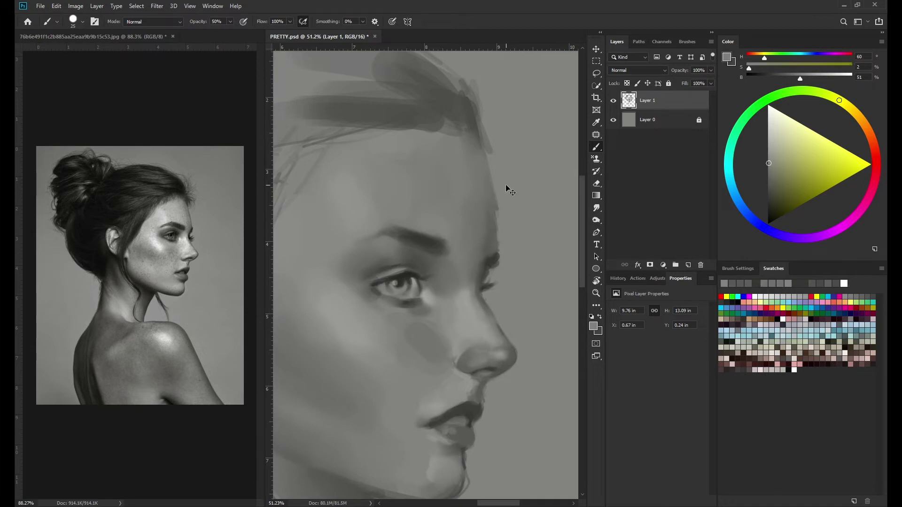
Step: Dab a bright highlight on the nose with a smaller brush
{"action": "key", "text": "bracketleft"}
{"action": "left_click", "coordinate": [504, 257], "text": "alt"}
{"action": "left_click", "coordinate": [503, 344], "text": "alt"}
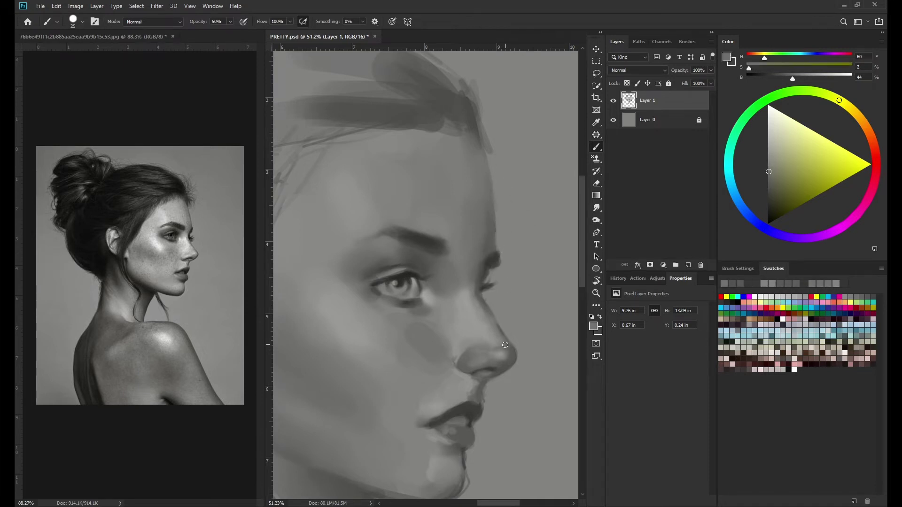
{"action": "left_click", "coordinate": [510, 362], "text": "alt"}
{"action": "scroll", "coordinate": [432, 216], "scroll_direction": "down", "scroll_amount": 3}
{"action": "key", "text": "bracketright"}
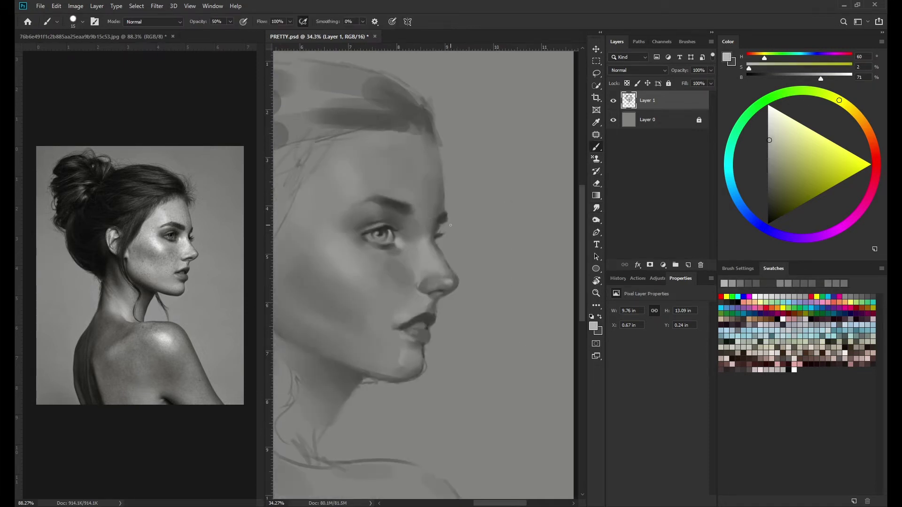
Step: Paint dark and lighter greys onto the face, then smudge them together
{"action": "scroll", "coordinate": [441, 223], "scroll_direction": "up", "scroll_amount": 2}
{"action": "left_click", "coordinate": [443, 222], "text": "alt"}
{"action": "left_click", "coordinate": [456, 212], "text": "alt"}
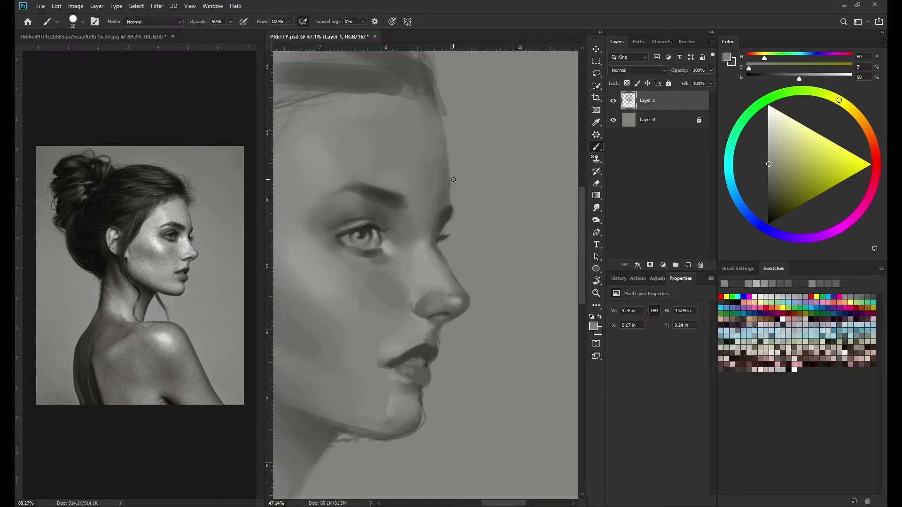
{"action": "left_click", "coordinate": [459, 164], "text": "alt"}
{"action": "left_click", "coordinate": [448, 204], "text": "alt"}
{"action": "key", "text": "r"}
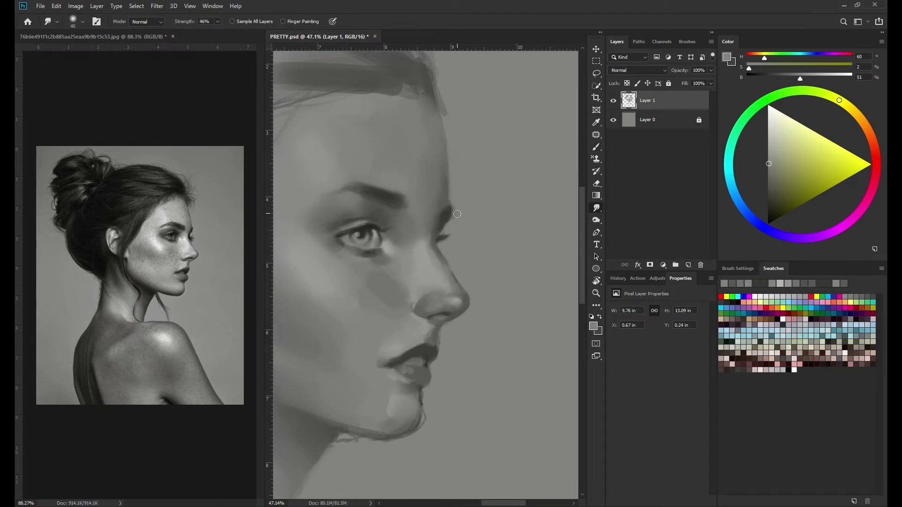
{"action": "scroll", "coordinate": [457, 214], "scroll_direction": "down", "scroll_amount": 2}
Step: Sample dark lip, lighter skin and mid nose greys to start shading the lips
{"action": "key", "text": "b"}
{"action": "left_click", "coordinate": [438, 299], "text": "alt"}
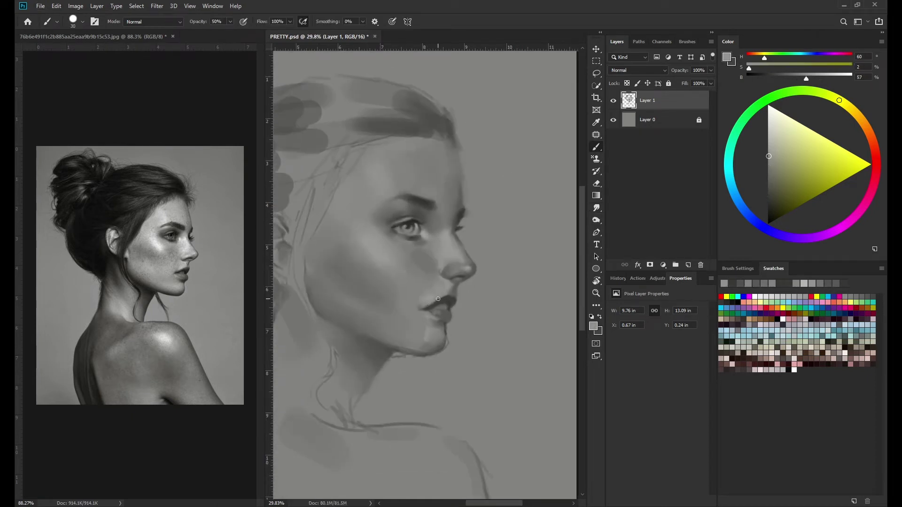
{"action": "scroll", "coordinate": [437, 299], "scroll_direction": "up", "scroll_amount": 1}
{"action": "scroll", "coordinate": [441, 291], "scroll_direction": "down", "scroll_amount": 3}
{"action": "scroll", "coordinate": [517, 251], "scroll_direction": "up", "scroll_amount": 3}
{"action": "left_click", "coordinate": [518, 250], "text": "alt"}
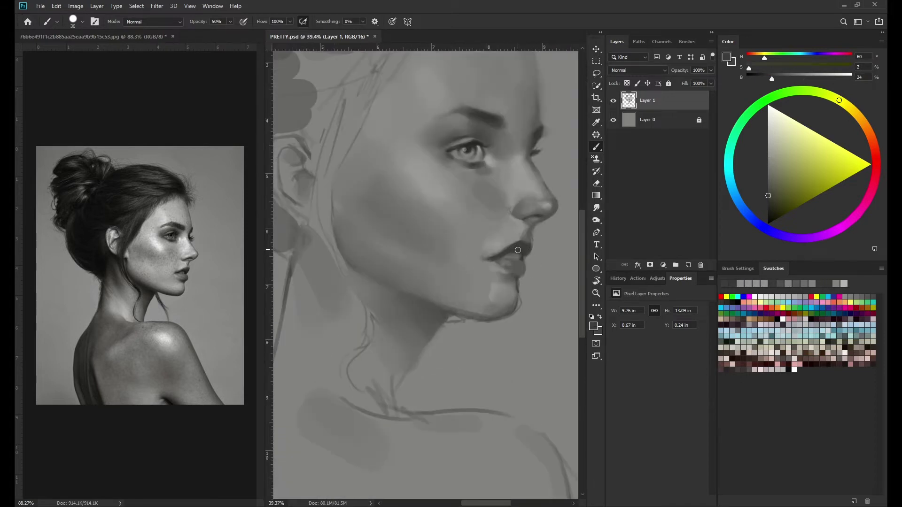
{"action": "left_click", "coordinate": [521, 239], "text": "alt"}
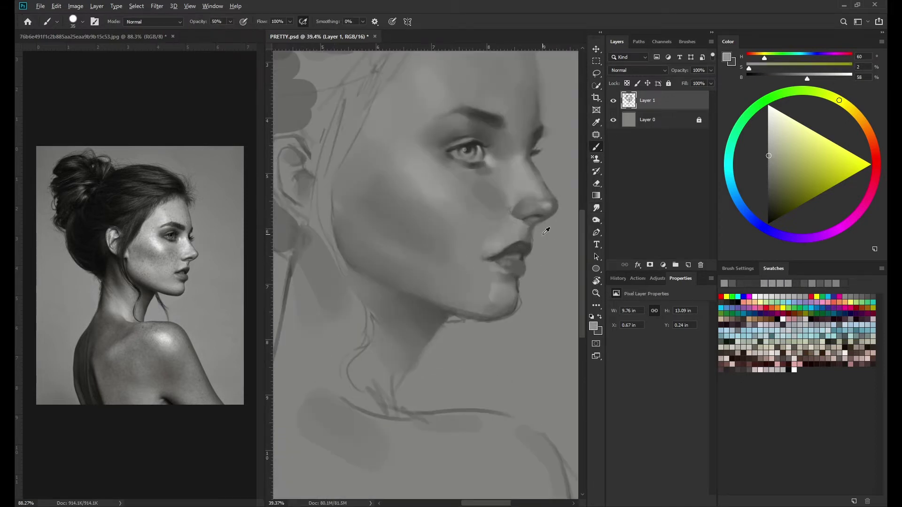
{"action": "left_click", "coordinate": [538, 170], "text": "alt"}
Step: Paint fine lip detail with a much smaller brush and a lighter skin grey
{"action": "key", "text": "bracketleft"}
{"action": "key", "text": "bracketleft"}
{"action": "key", "text": "bracketleft"}
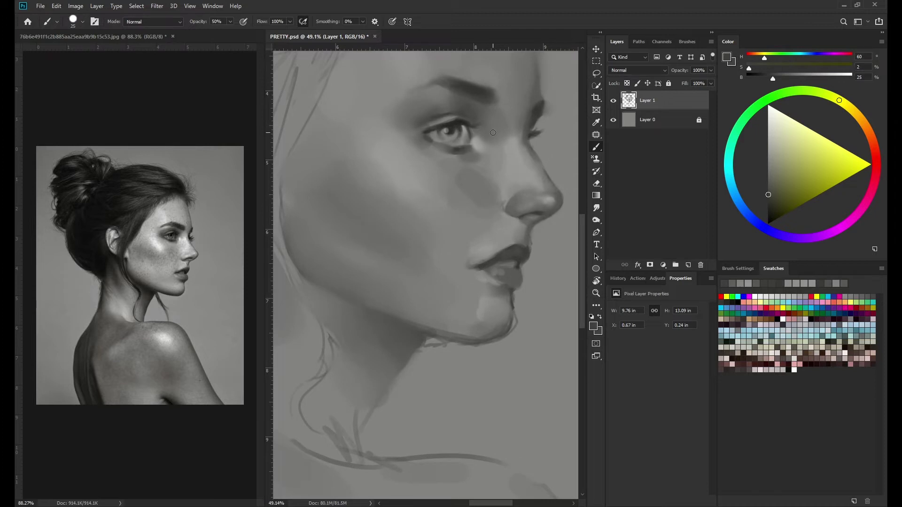
{"action": "key", "text": "bracketleft"}
{"action": "key", "text": "bracketright"}
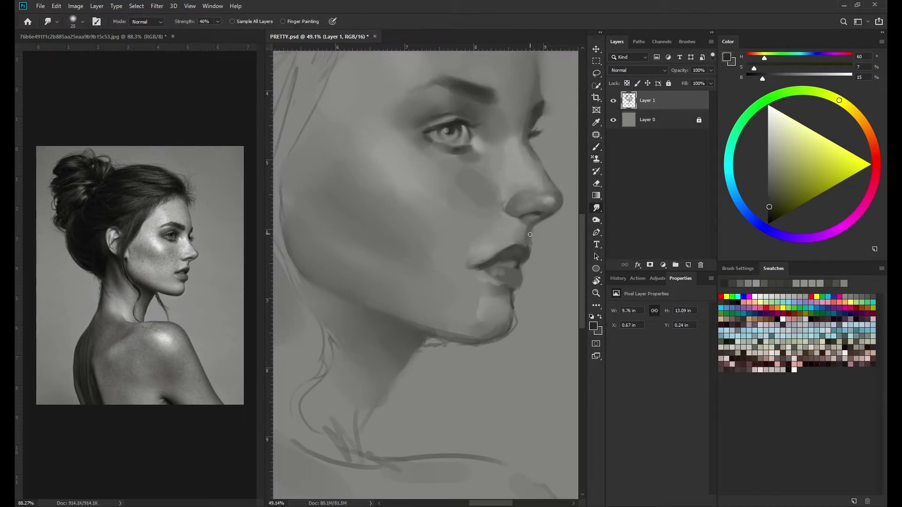
{"action": "left_click", "coordinate": [529, 229], "text": "alt"}
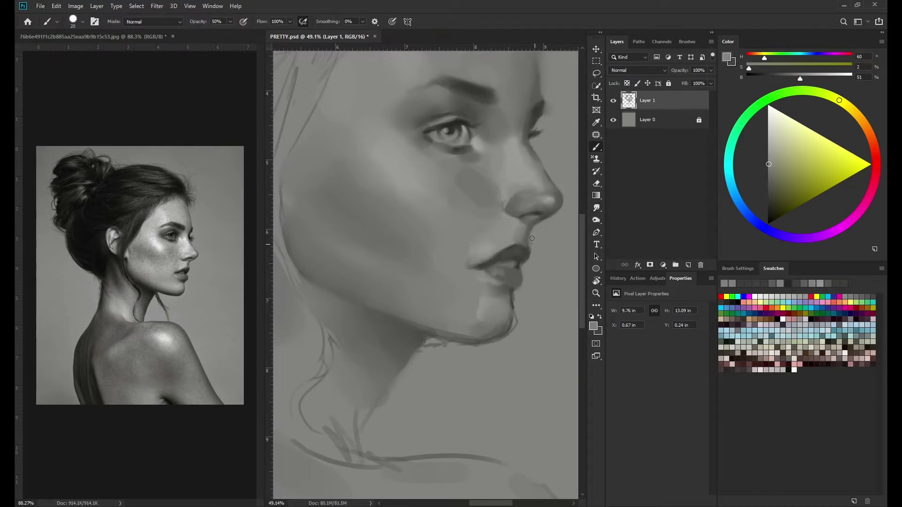
{"action": "scroll", "coordinate": [519, 313], "scroll_direction": "down", "scroll_amount": 3}
{"action": "scroll", "coordinate": [536, 226], "scroll_direction": "up", "scroll_amount": 2}
{"action": "scroll", "coordinate": [535, 227], "scroll_direction": "up", "scroll_amount": 3}
Step: Darken the area near the mouth and smudge to blend the lips
{"action": "left_click", "coordinate": [448, 226], "text": "alt"}
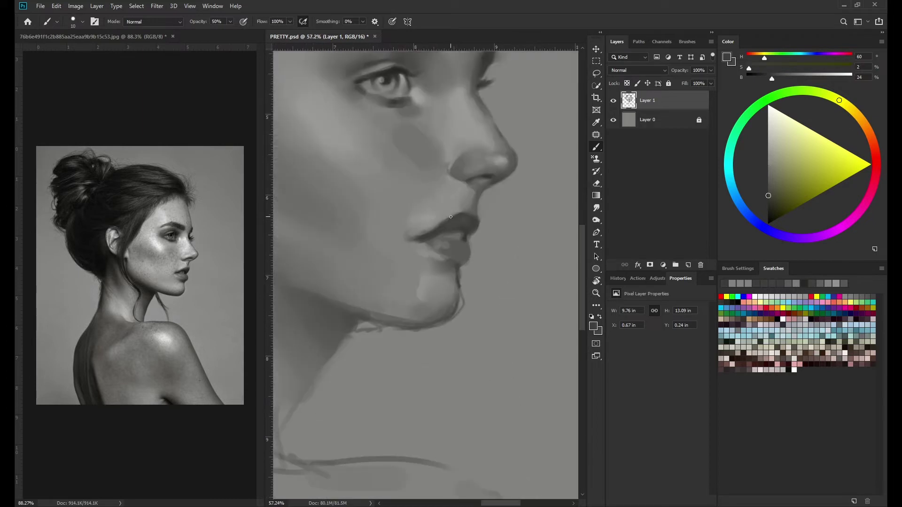
{"action": "key", "text": "bracketright"}
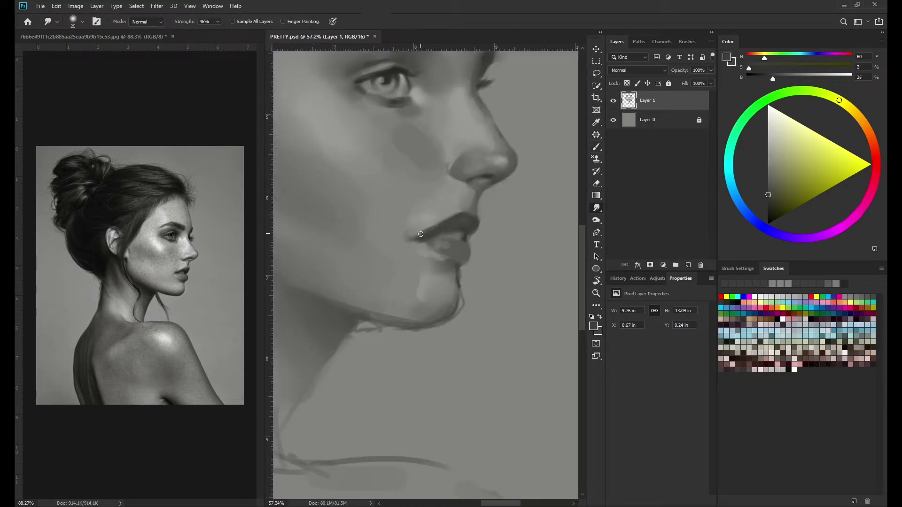
{"action": "left_click", "coordinate": [425, 232], "text": "alt"}
{"action": "key", "text": "r"}
{"action": "scroll", "coordinate": [409, 261], "scroll_direction": "down", "scroll_amount": 2}
{"action": "key", "text": "b"}
{"action": "scroll", "coordinate": [408, 262], "scroll_direction": "up", "scroll_amount": 1}
Step: Shade the mouth corner with dark lip tones and broader lighter skin strokes
{"action": "left_click", "coordinate": [402, 243], "text": "alt"}
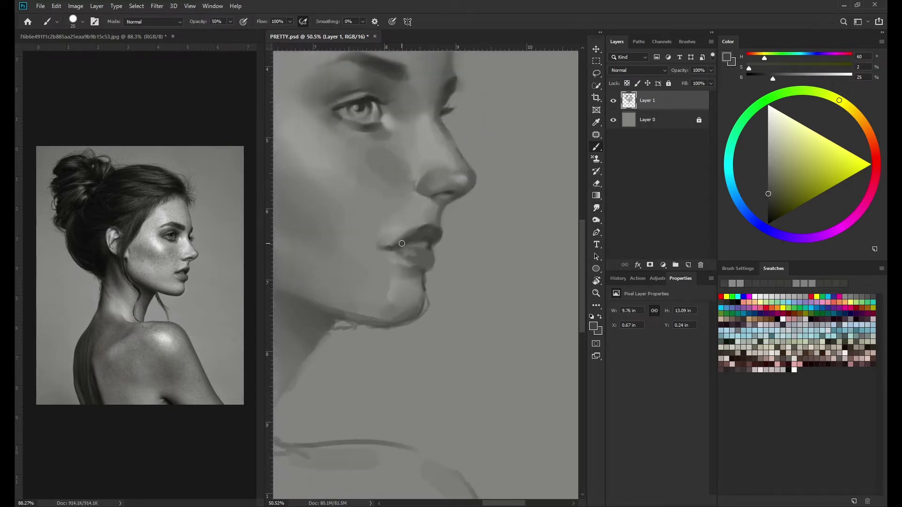
{"action": "left_click", "coordinate": [370, 129], "text": "alt"}
{"action": "key", "text": "bracketright"}
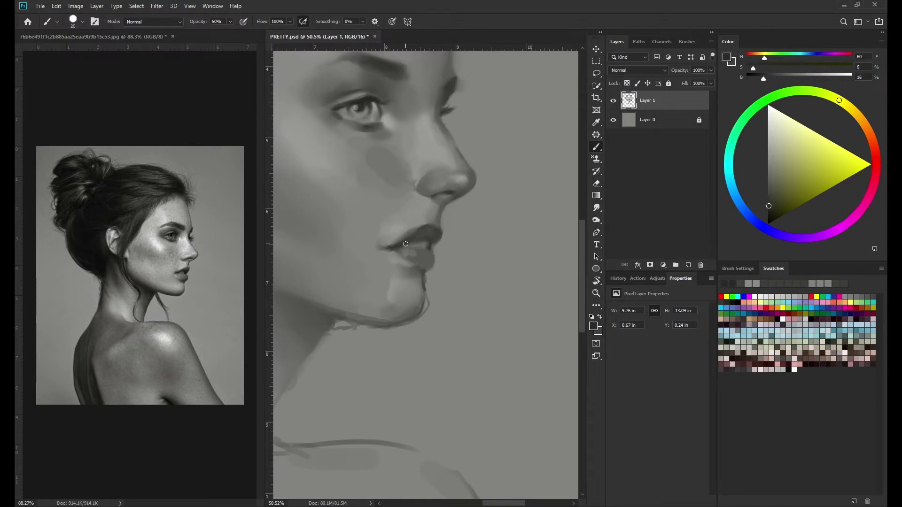
{"action": "key", "text": "bracketright"}
{"action": "key", "text": "bracketright"}
{"action": "left_click", "coordinate": [382, 245], "text": "alt"}
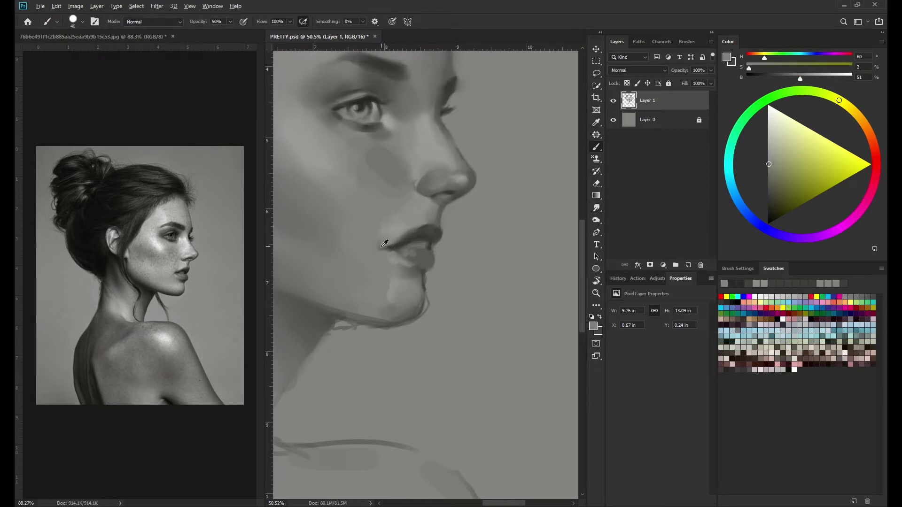
{"action": "key", "text": "bracketright"}
{"action": "key", "text": "bracketright"}
Step: Refine the chin contour with a smaller brush and darker lip greys
{"action": "scroll", "coordinate": [390, 240], "scroll_direction": "down", "scroll_amount": 3}
{"action": "scroll", "coordinate": [439, 223], "scroll_direction": "up", "scroll_amount": 1}
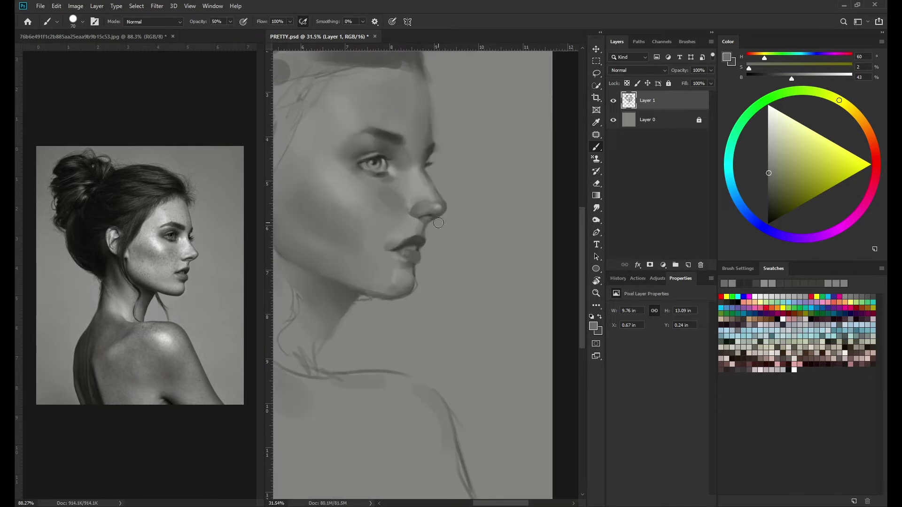
{"action": "scroll", "coordinate": [438, 222], "scroll_direction": "up", "scroll_amount": 1}
{"action": "key", "text": "bracketleft"}
{"action": "key", "text": "bracketleft"}
{"action": "key", "text": "bracketleft"}
{"action": "left_click", "coordinate": [412, 205], "text": "alt"}
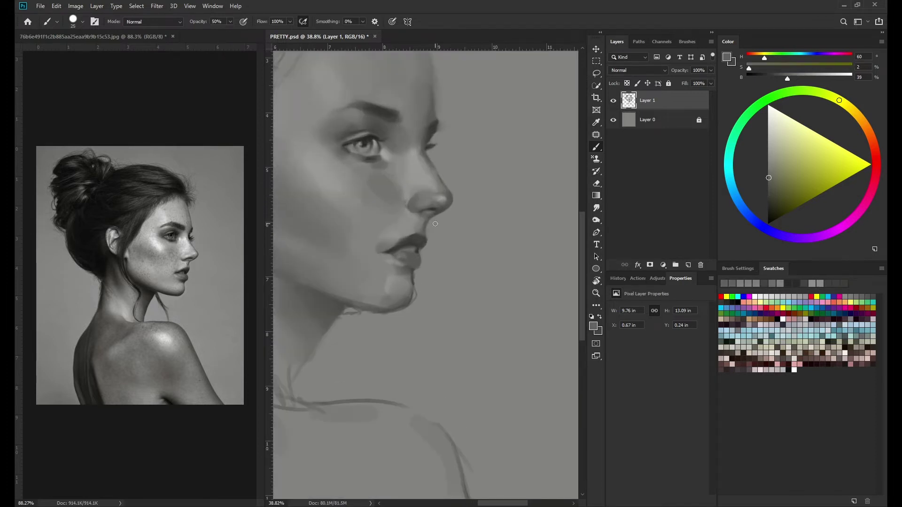
{"action": "left_click", "coordinate": [430, 238], "text": "alt"}
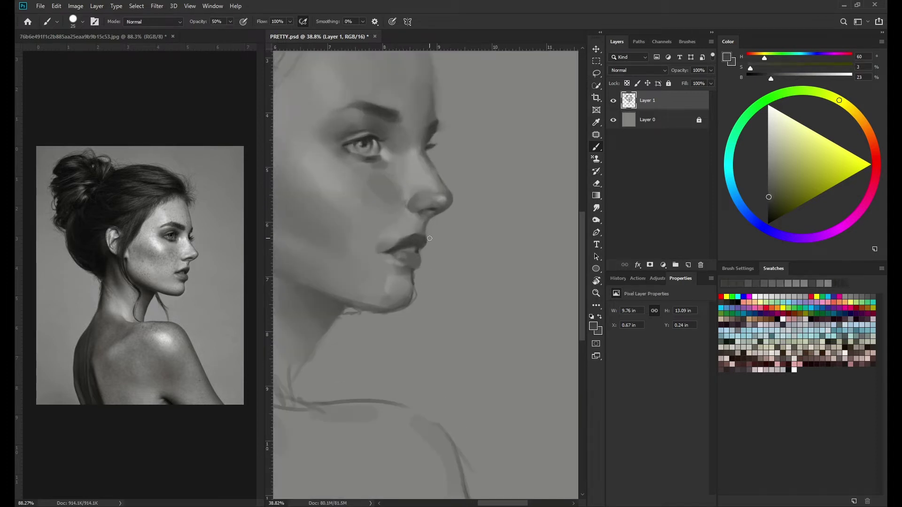
{"action": "key", "text": "bracketleft"}
Step: Save the painting with Ctrl+S and resize the brush for detail work
{"action": "scroll", "coordinate": [399, 248], "scroll_direction": "down", "scroll_amount": 3}
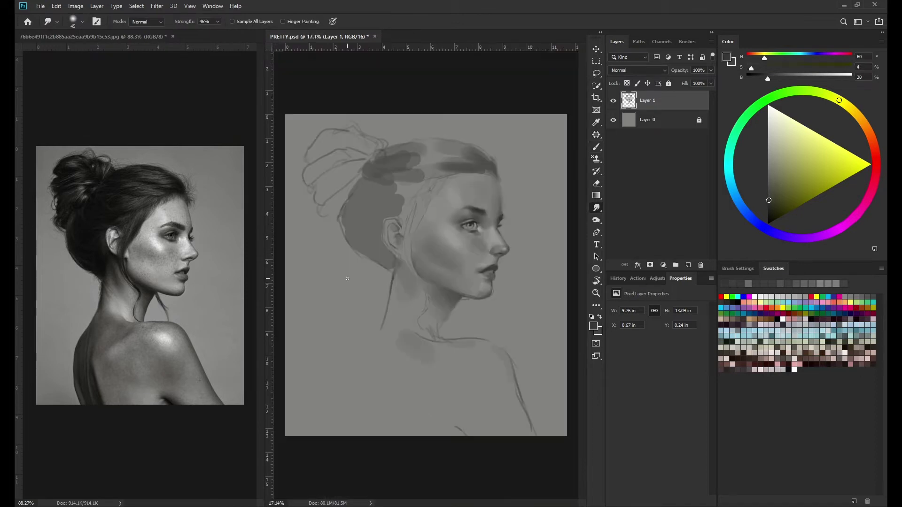
{"action": "key", "text": "ctrl+s"}
{"action": "scroll", "coordinate": [423, 244], "scroll_direction": "up", "scroll_amount": 1}
{"action": "key", "text": "bracketright"}
{"action": "key", "text": "bracketright"}
{"action": "key", "text": "bracketright"}
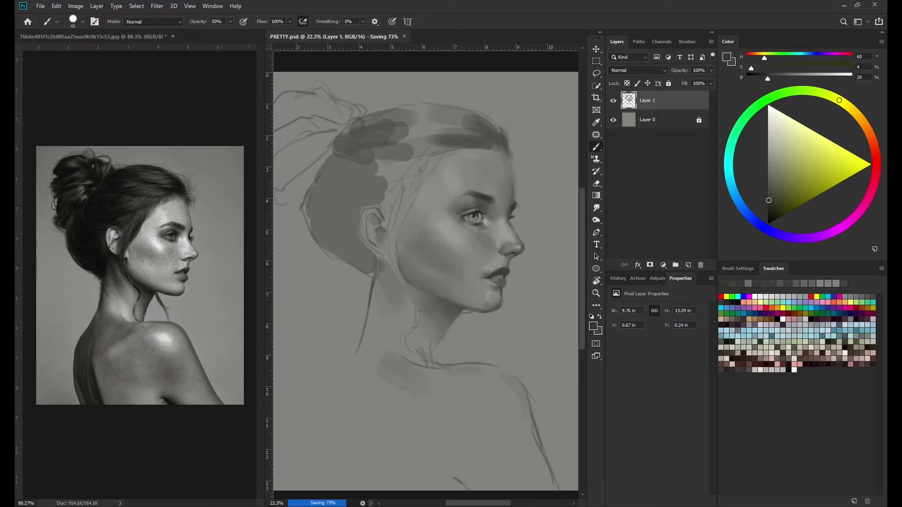
{"action": "scroll", "coordinate": [502, 225], "scroll_direction": "up", "scroll_amount": 2}
{"action": "key", "text": "bracketleft"}
{"action": "key", "text": "bracketleft"}
{"action": "key", "text": "bracketleft"}
Step: Paint lighter skin, near-white highlight and dark lip-corner tones on the face
{"action": "left_click", "coordinate": [502, 225], "text": "alt"}
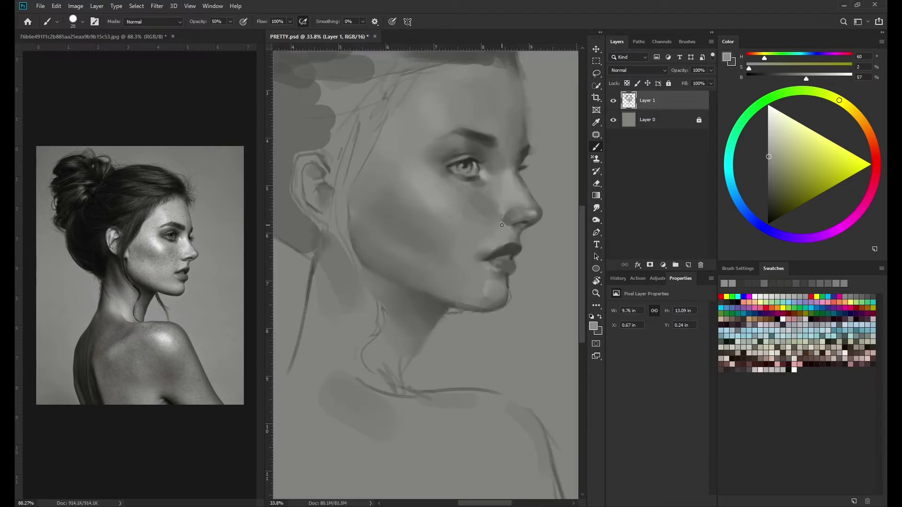
{"action": "left_click", "coordinate": [493, 249], "text": "alt"}
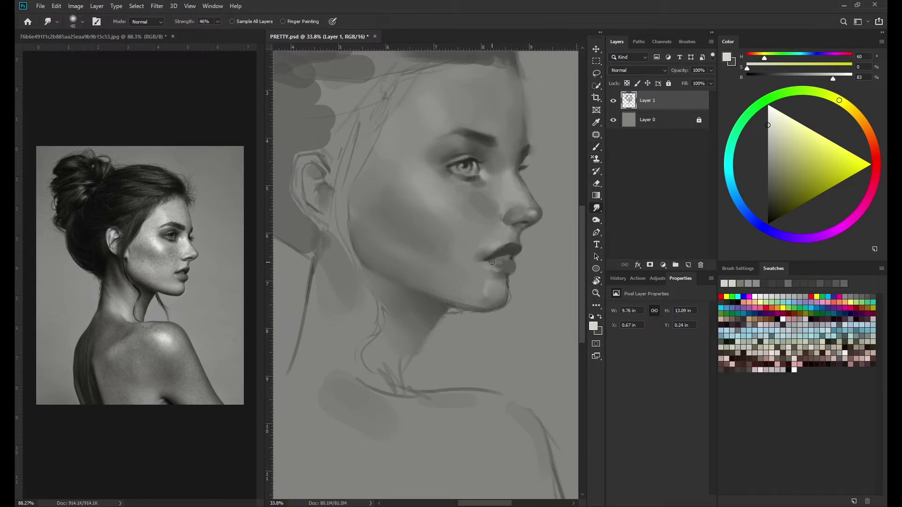
{"action": "left_click", "coordinate": [479, 259], "text": "alt"}
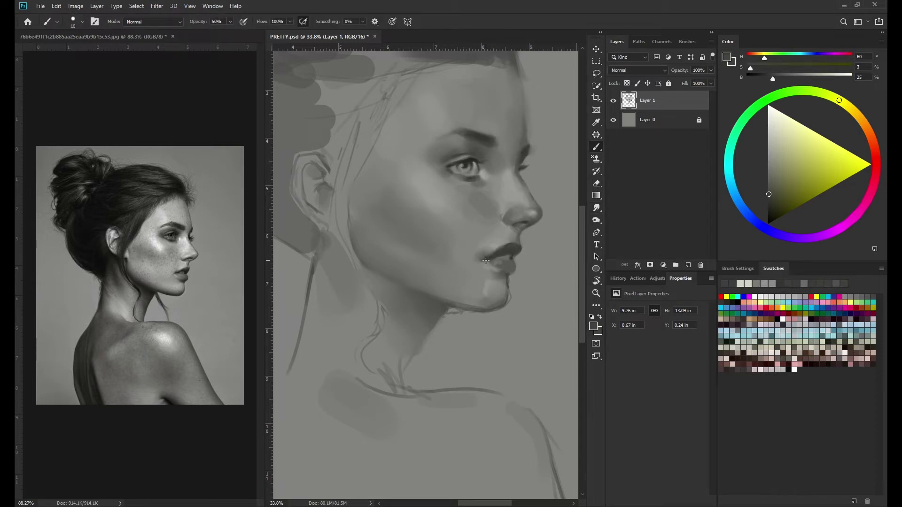
{"action": "key", "text": "r"}
{"action": "key", "text": "b"}
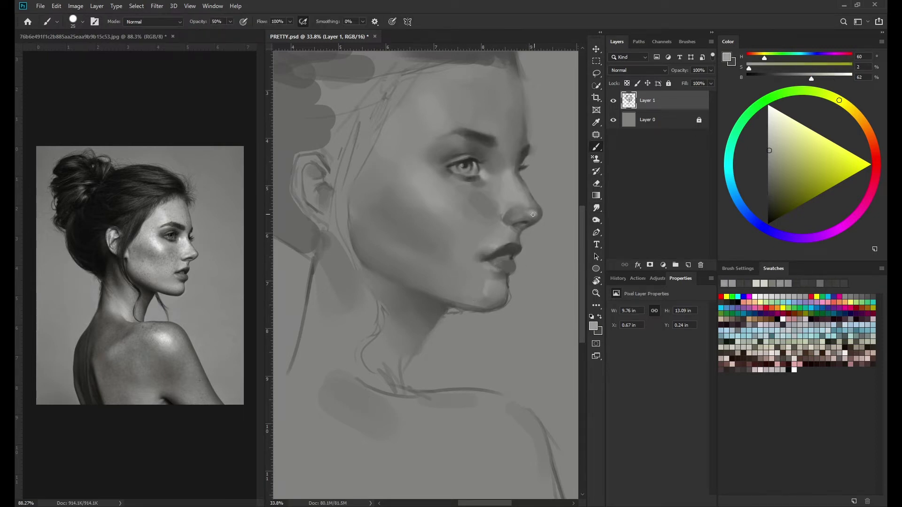
{"action": "left_click", "coordinate": [533, 217], "text": "alt"}
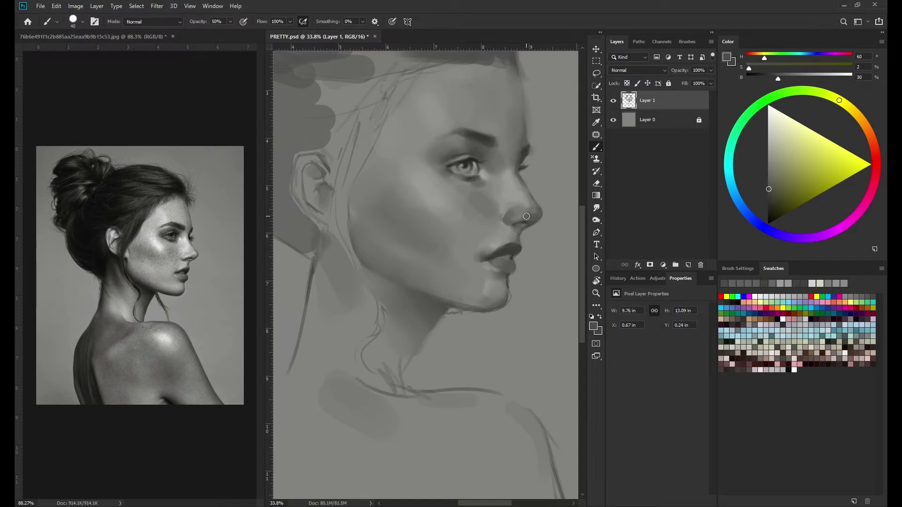
Step: Shade the cheek and brow with lighter and darker sampled greys
{"action": "left_click", "coordinate": [535, 215], "text": "alt"}
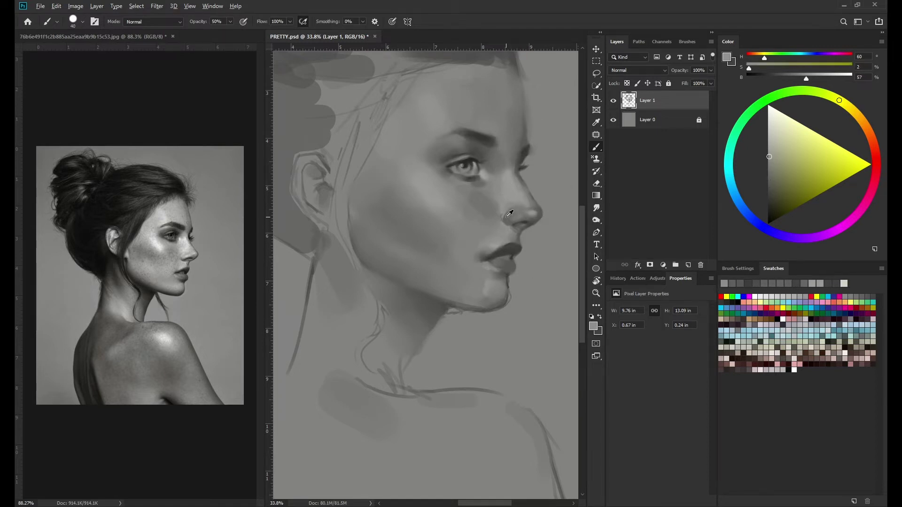
{"action": "left_click", "coordinate": [489, 224], "text": "alt"}
{"action": "left_click", "coordinate": [489, 206], "text": "alt"}
{"action": "key", "text": "bracketright"}
{"action": "key", "text": "bracketright"}
{"action": "key", "text": "bracketright"}
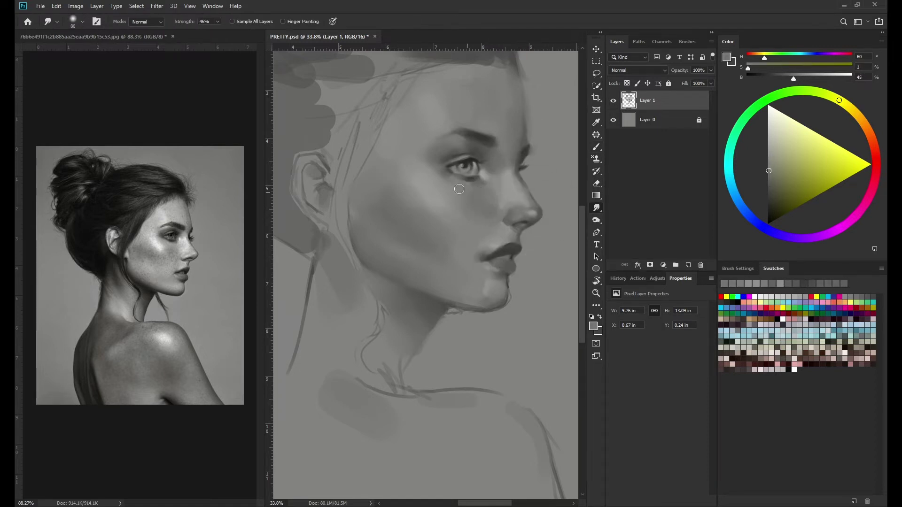
{"action": "left_click", "coordinate": [507, 220], "text": "alt"}
{"action": "key", "text": "bracketleft"}
{"action": "key", "text": "bracketleft"}
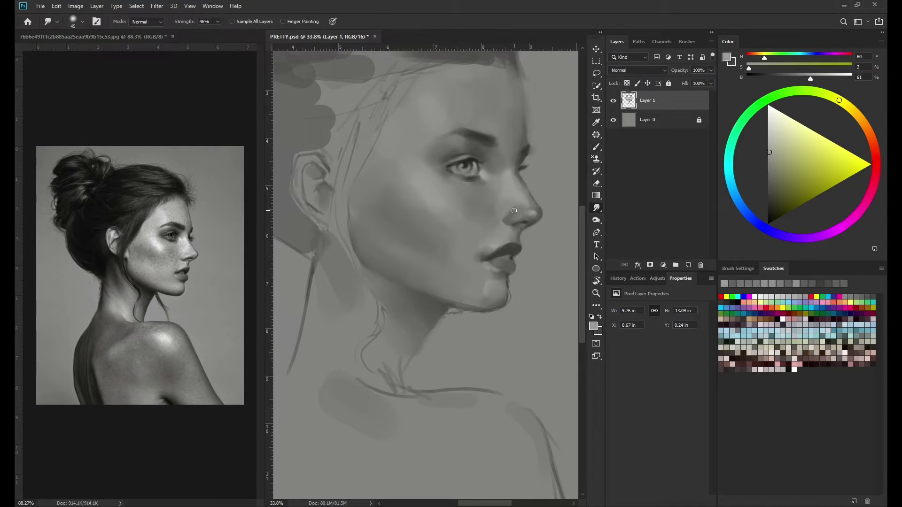
{"action": "left_click", "coordinate": [509, 219], "text": "alt"}
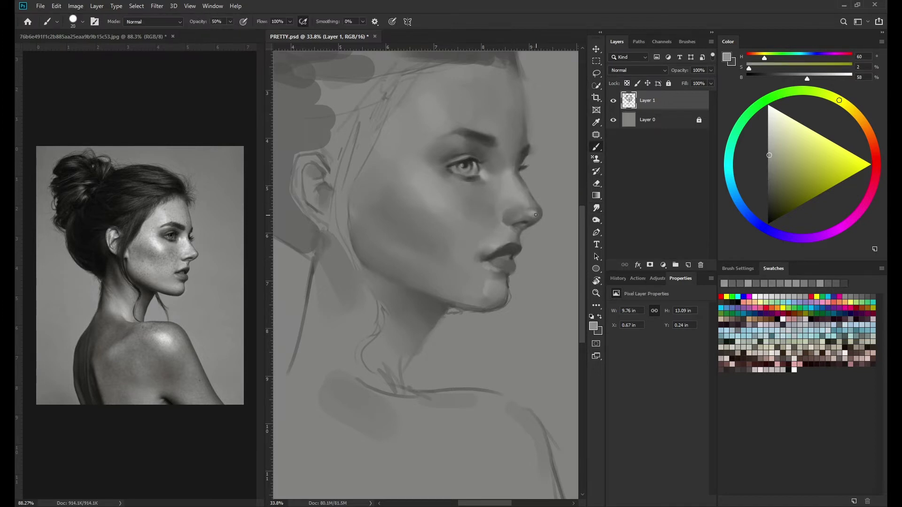
{"action": "key", "text": "bracketright"}
{"action": "left_click", "coordinate": [482, 143], "text": "alt"}
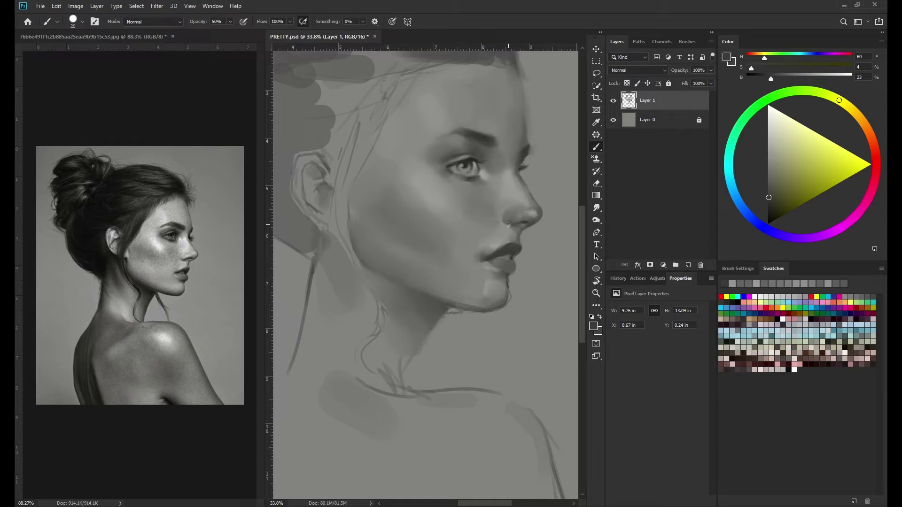
Step: Blend and repaint the shading under the chin with sampled greys
{"action": "key", "text": "r"}
{"action": "scroll", "coordinate": [498, 220], "scroll_direction": "down", "scroll_amount": 3}
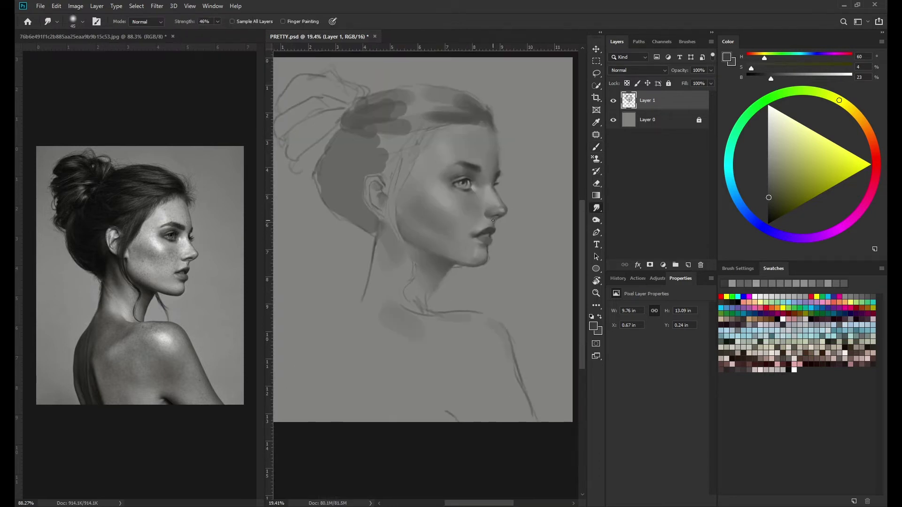
{"action": "key", "text": "b"}
{"action": "left_click", "coordinate": [490, 250], "text": "alt"}
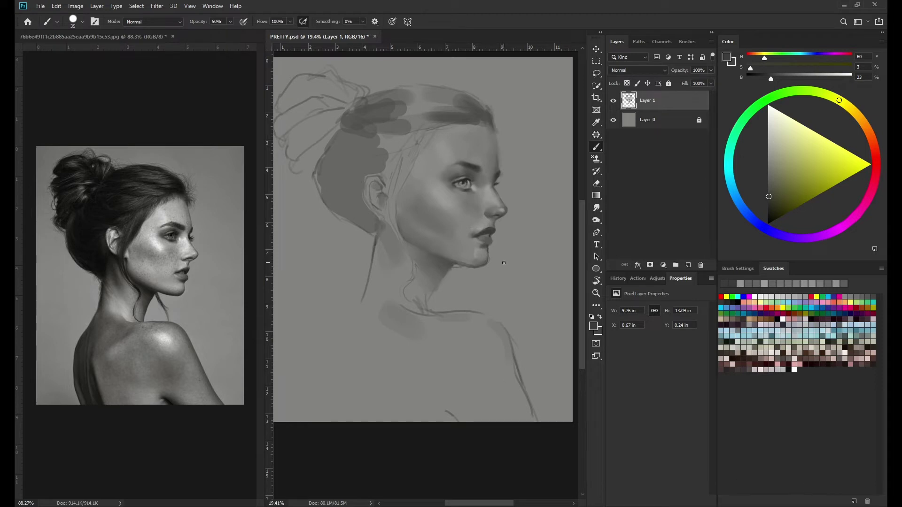
{"action": "key", "text": "r"}
{"action": "key", "text": "b"}
{"action": "left_click", "coordinate": [432, 277], "text": "alt"}
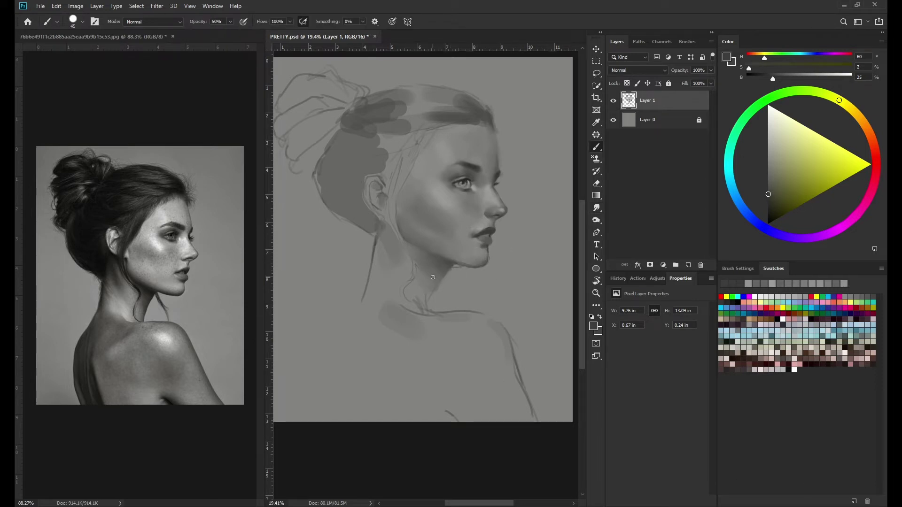
Step: Flip painting and reference back to face left, then soften the jaw shadow
{"action": "key", "text": "h"}
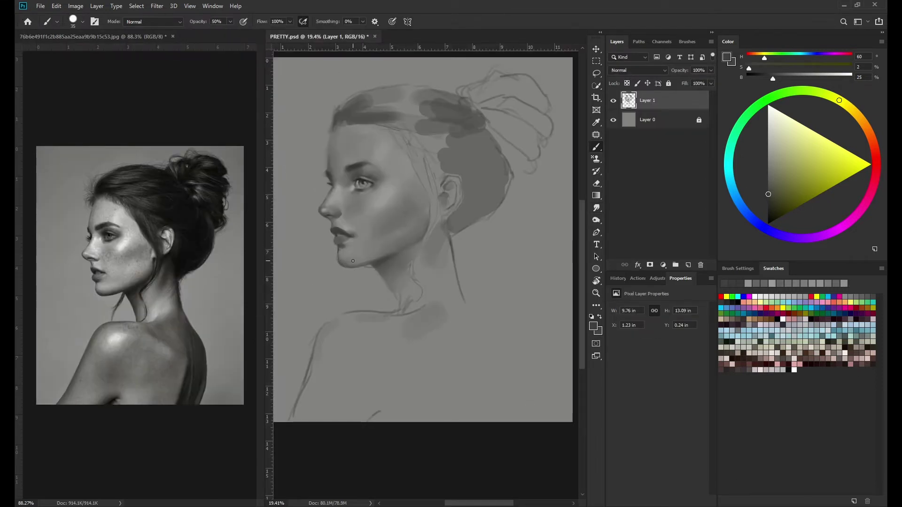
{"action": "left_click", "coordinate": [335, 253], "text": "alt"}
{"action": "left_click", "coordinate": [379, 263], "text": "alt"}
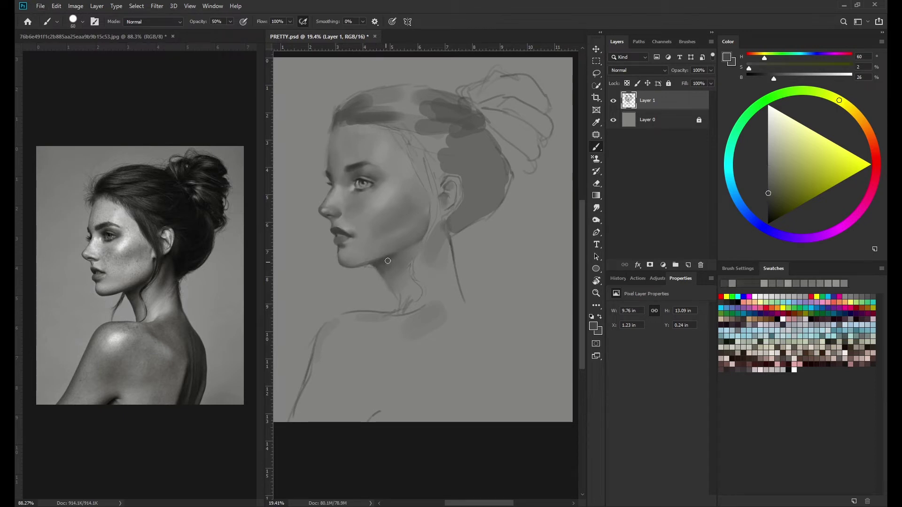
{"action": "key", "text": "r"}
{"action": "key", "text": "b"}
{"action": "left_click", "coordinate": [374, 264], "text": "alt"}
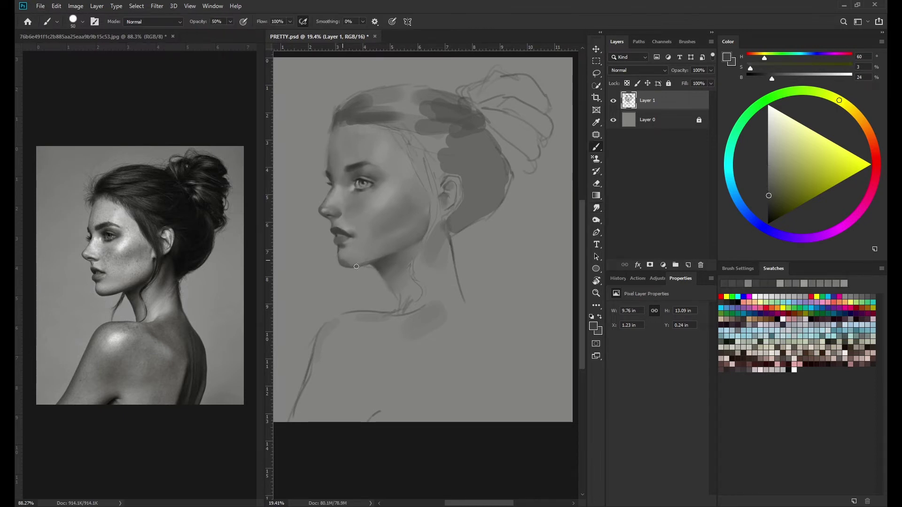
{"action": "key", "text": "bracketright"}
{"action": "key", "text": "bracketright"}
{"action": "key", "text": "bracketright"}
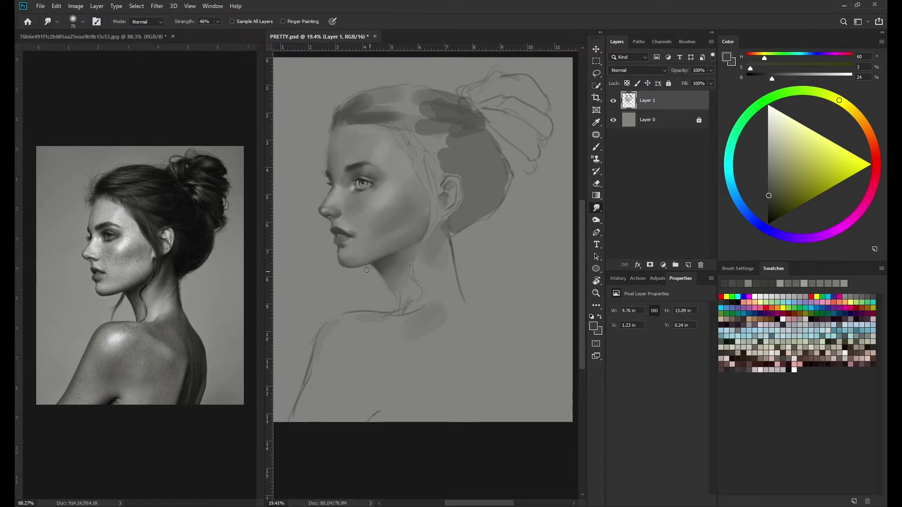
Step: Sample greys from the lips and face and paint soft strokes along the jawline
{"action": "scroll", "coordinate": [334, 260], "scroll_direction": "up", "scroll_amount": 3}
{"action": "left_click", "coordinate": [348, 229], "text": "alt"}
{"action": "key", "text": "bracketleft"}
{"action": "key", "text": "bracketleft"}
{"action": "key", "text": "bracketleft"}
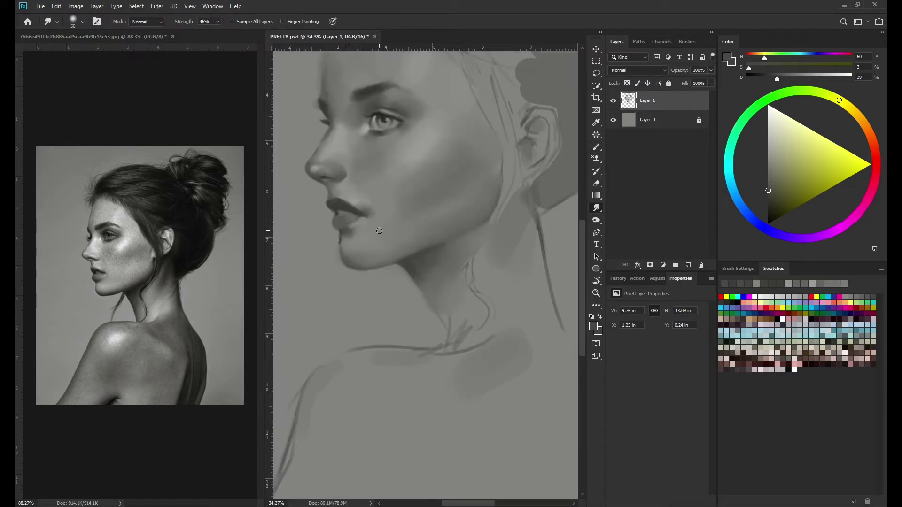
{"action": "scroll", "coordinate": [356, 231], "scroll_direction": "down", "scroll_amount": 1}
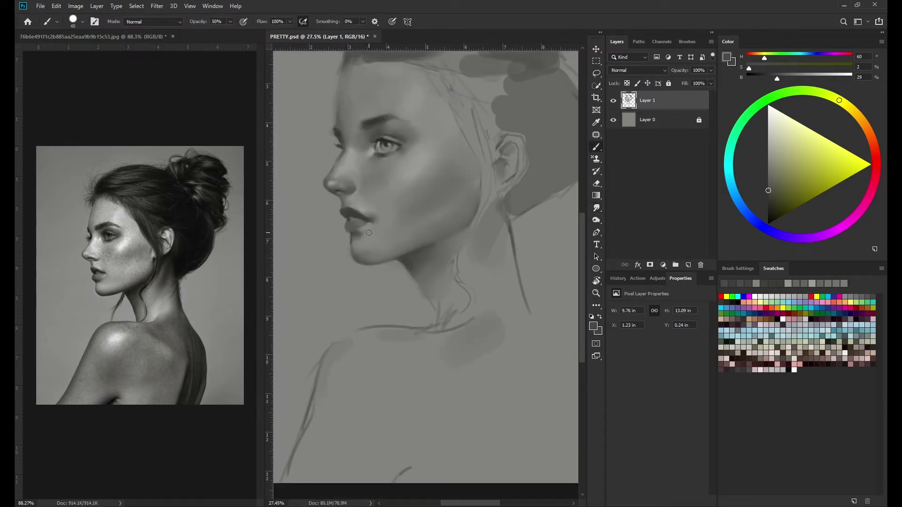
{"action": "left_click", "coordinate": [376, 259], "text": "alt"}
{"action": "left_click_drag", "start_coordinate": [377, 259], "coordinate": [362, 249]}
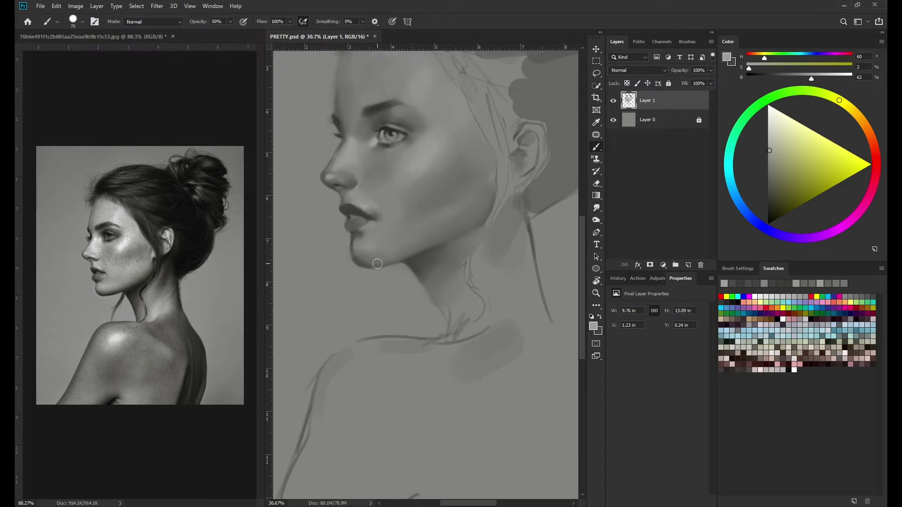
Step: Resample lighter and darker jaw greys, resize the brush, and smudge-blend the jaw
{"action": "left_click", "coordinate": [347, 254], "text": "alt"}
{"action": "key", "text": "bracketleft"}
{"action": "left_click", "coordinate": [355, 232], "text": "alt"}
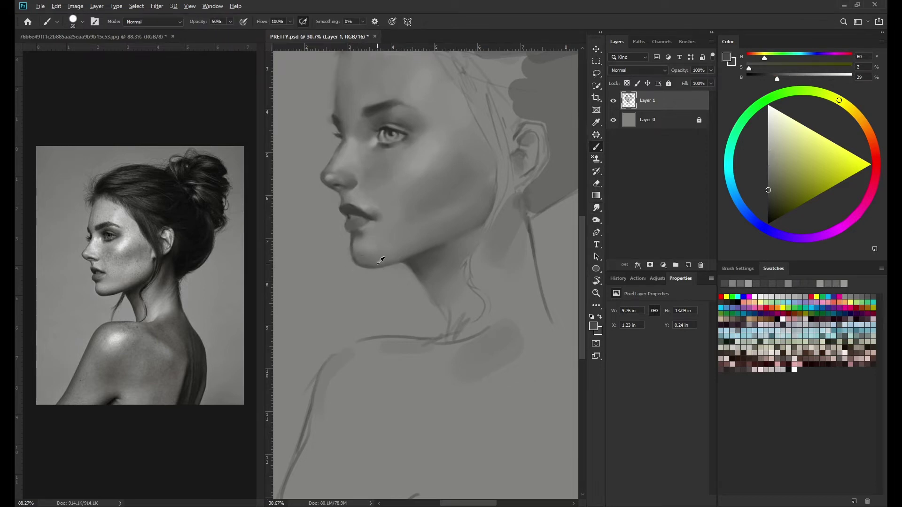
{"action": "key", "text": "bracketright"}
{"action": "scroll", "coordinate": [385, 260], "scroll_direction": "down", "scroll_amount": 2}
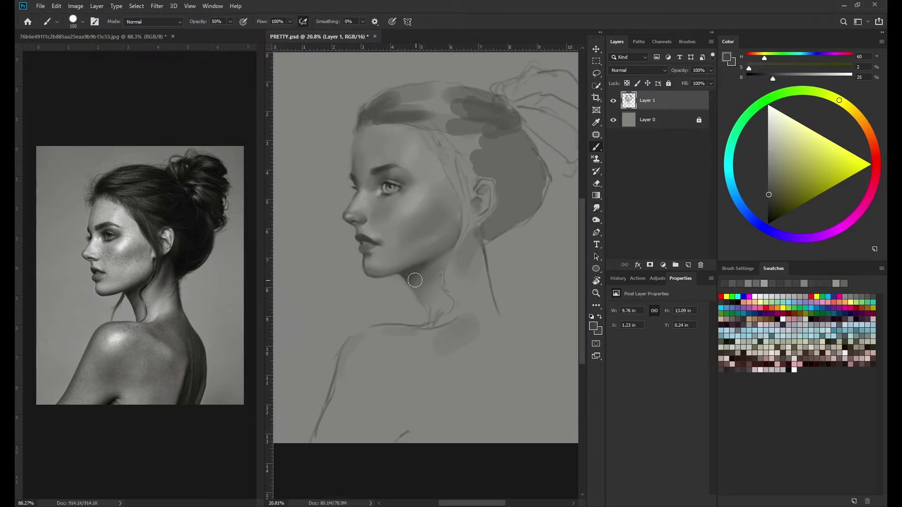
{"action": "key", "text": "r"}
{"action": "key", "text": "b"}
Step: Sample light to darker neck greys, adjust the brush size, and reframe the view on the head
{"action": "left_click", "coordinate": [408, 296], "text": "alt"}
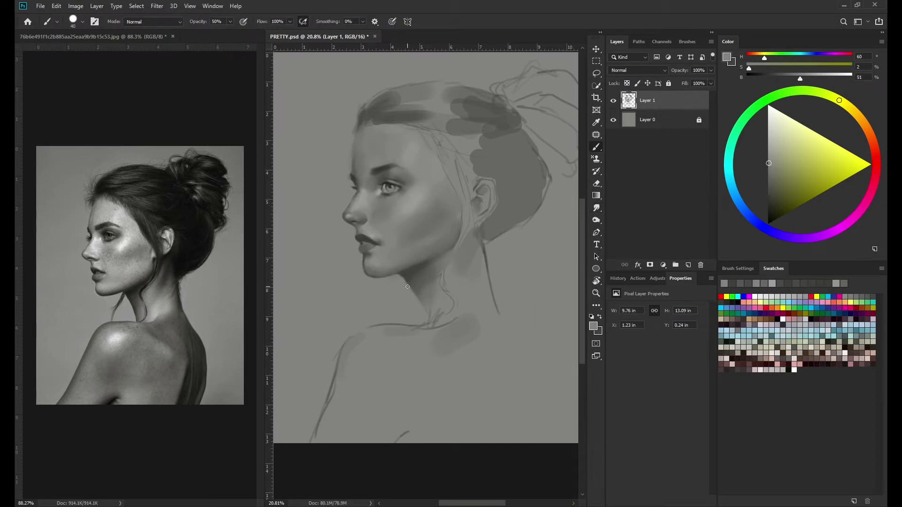
{"action": "left_click", "coordinate": [420, 294], "text": "alt"}
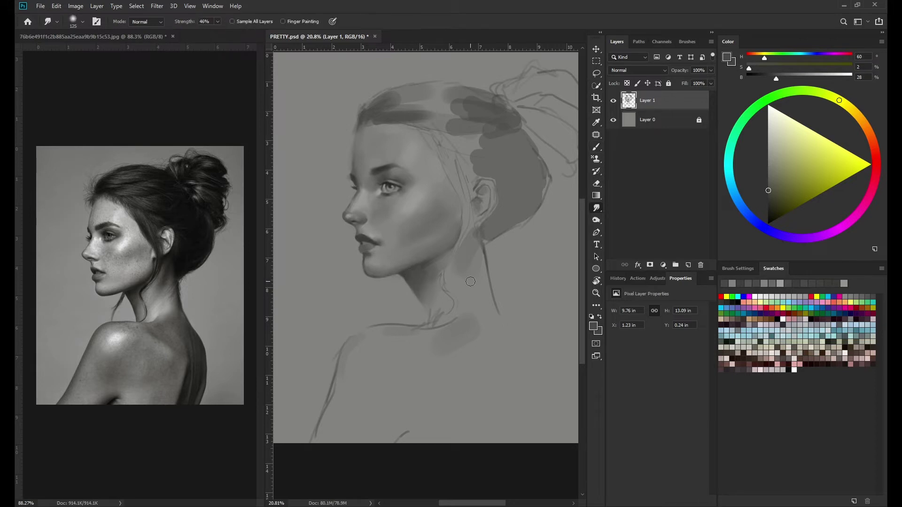
{"action": "left_click", "coordinate": [409, 278], "text": "alt"}
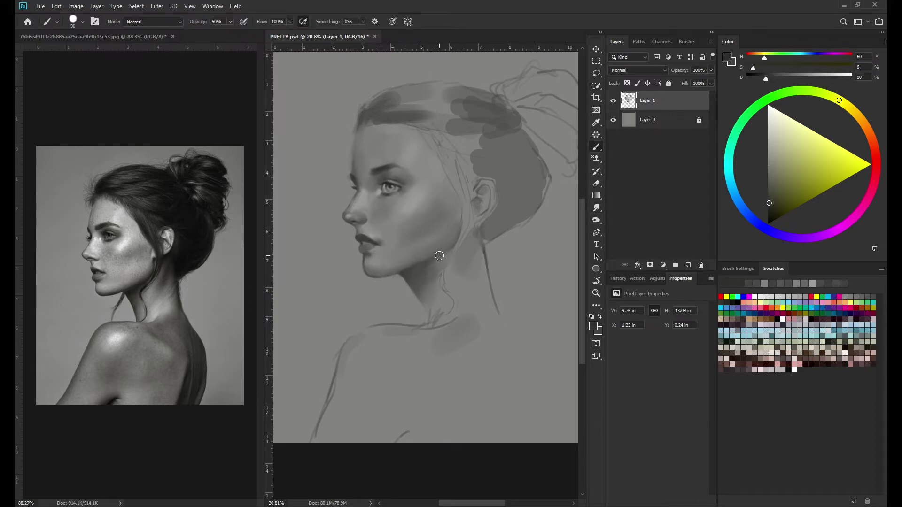
{"action": "key", "text": "bracketright"}
{"action": "key", "text": "bracketright"}
{"action": "key", "text": "bracketright"}
{"action": "scroll", "coordinate": [439, 255], "scroll_direction": "down", "scroll_amount": 3}
{"action": "key", "text": "bracketleft"}
{"action": "key", "text": "bracketleft"}
{"action": "key", "text": "bracketleft"}
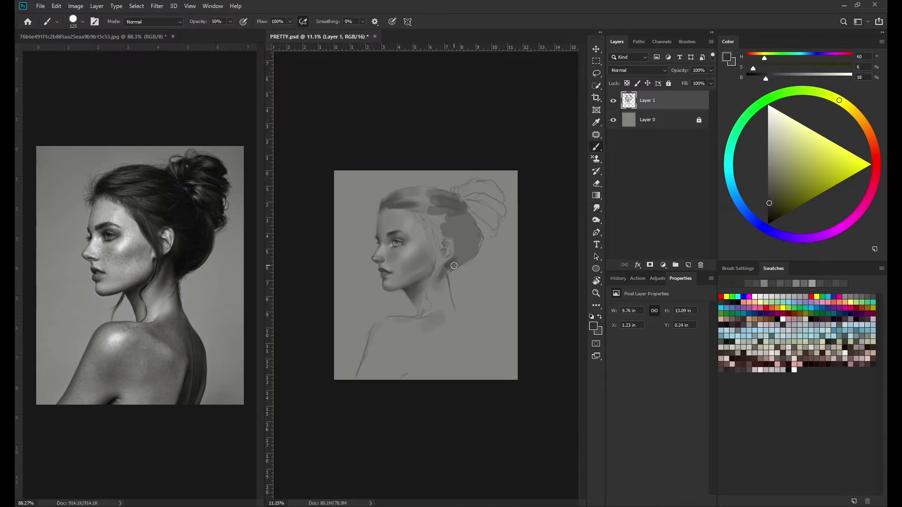
{"action": "key", "text": "bracketleft"}
{"action": "key", "text": "bracketleft"}
{"action": "key", "text": "bracketleft"}
{"action": "scroll", "coordinate": [451, 261], "scroll_direction": "up", "scroll_amount": 2}
{"action": "scroll", "coordinate": [460, 254], "scroll_direction": "up", "scroll_amount": 2}
Step: At 100% brush opacity, paint dark grey along the neck, into the hair above the ear, and at the hairline
{"action": "left_click", "coordinate": [468, 240], "text": "alt"}
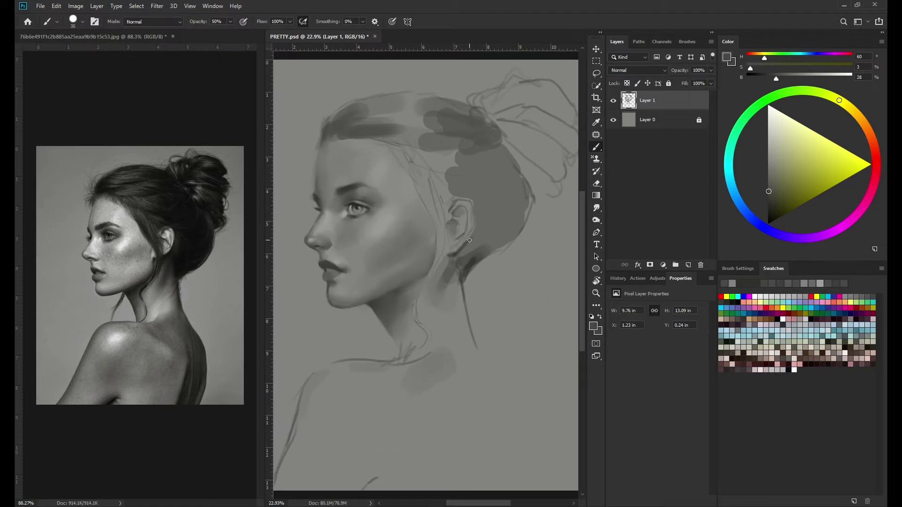
{"action": "mouse_move", "coordinate": [471, 254]}
{"action": "left_mouse_down"}
{"action": "mouse_move", "coordinate": [465, 247]}
{"action": "mouse_move", "coordinate": [509, 211]}
{"action": "mouse_move", "coordinate": [494, 196]}
{"action": "mouse_move", "coordinate": [493, 225]}
{"action": "mouse_move", "coordinate": [481, 238]}
{"action": "mouse_move", "coordinate": [497, 206]}
{"action": "left_mouse_up"}
{"action": "left_click", "coordinate": [475, 249], "text": "alt"}
{"action": "key", "text": "r"}
{"action": "key", "text": "b"}
{"action": "key", "text": "r"}
{"action": "key", "text": "b"}
{"action": "key", "text": "0"}
{"action": "mouse_move", "coordinate": [467, 177]}
{"action": "left_mouse_down"}
{"action": "mouse_move", "coordinate": [484, 183]}
{"action": "mouse_move", "coordinate": [470, 179]}
{"action": "mouse_move", "coordinate": [498, 155]}
{"action": "left_mouse_up"}
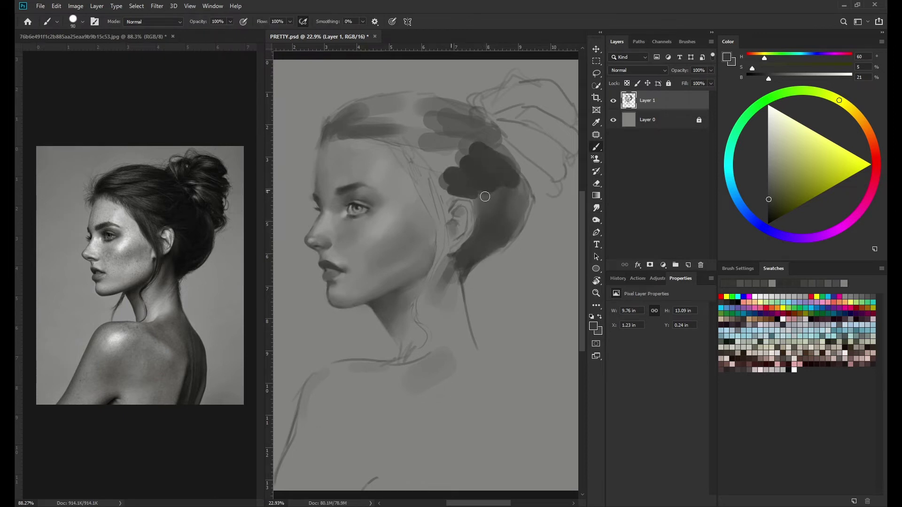
{"action": "left_click_drag", "start_coordinate": [446, 254], "coordinate": [459, 242]}
Step: Smudge the neck edge, zoom out to the whole head, and paint dark tone into the hair
{"action": "left_click", "coordinate": [458, 246], "text": "alt"}
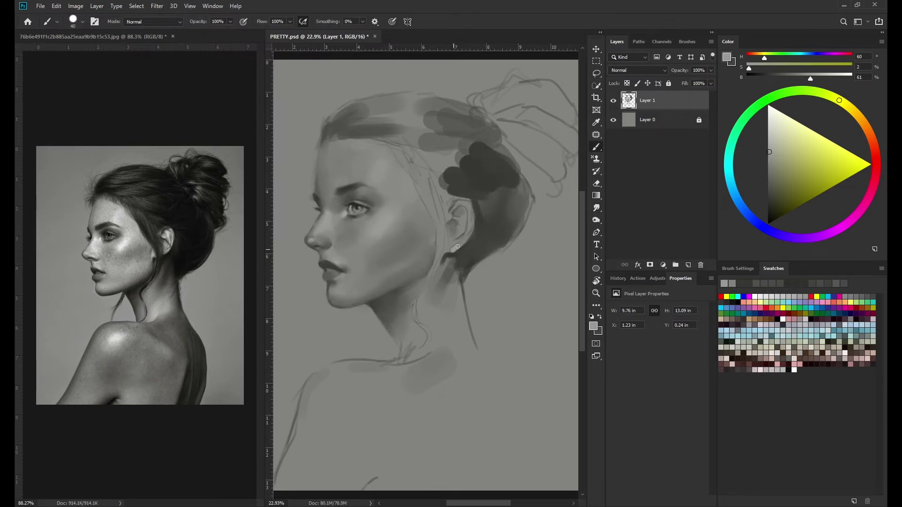
{"action": "key", "text": "r"}
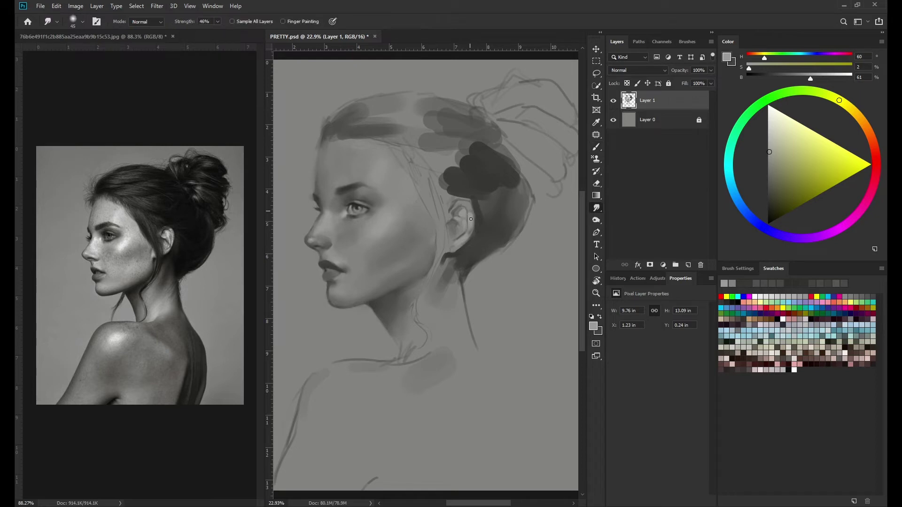
{"action": "key", "text": "ctrl+minus"}
{"action": "key", "text": "b"}
{"action": "left_click", "coordinate": [474, 207], "text": "alt"}
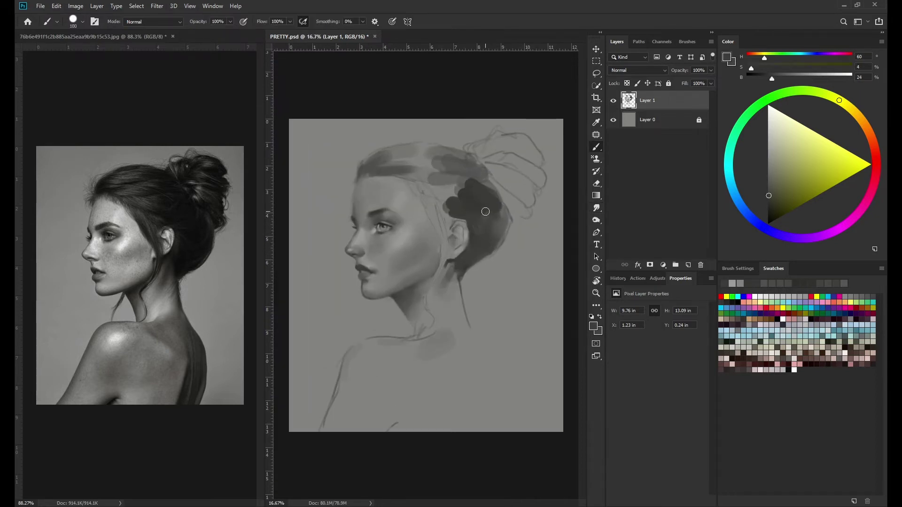
{"action": "mouse_move", "coordinate": [430, 192]}
{"action": "left_mouse_down"}
{"action": "mouse_move", "coordinate": [483, 182]}
{"action": "mouse_move", "coordinate": [459, 177]}
{"action": "mouse_move", "coordinate": [465, 167]}
{"action": "mouse_move", "coordinate": [444, 151]}
{"action": "mouse_move", "coordinate": [371, 164]}
{"action": "mouse_move", "coordinate": [378, 169]}
{"action": "mouse_move", "coordinate": [363, 182]}
{"action": "left_mouse_up"}
Step: Choose a textured Smudge tip, paint dark hair strokes near the ear, and blend them
{"action": "key", "text": "bracketleft"}
{"action": "key", "text": "bracketleft"}
{"action": "key", "text": "bracketleft"}
{"action": "key", "text": "r"}
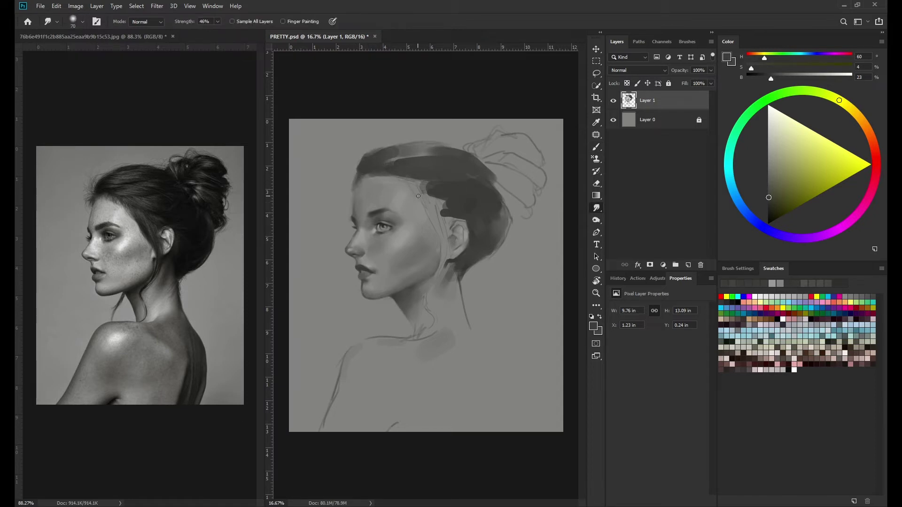
{"action": "right_click", "coordinate": [392, 184], "text": "alt"}
{"action": "key", "text": "period"}
{"action": "key", "text": "b"}
{"action": "mouse_move", "coordinate": [412, 181]}
{"action": "left_mouse_down"}
{"action": "mouse_move", "coordinate": [437, 206]}
{"action": "mouse_move", "coordinate": [422, 207]}
{"action": "mouse_move", "coordinate": [454, 253]}
{"action": "left_mouse_up"}
{"action": "key", "text": "bracketleft"}
{"action": "key", "text": "bracketleft"}
{"action": "key", "text": "bracketleft"}
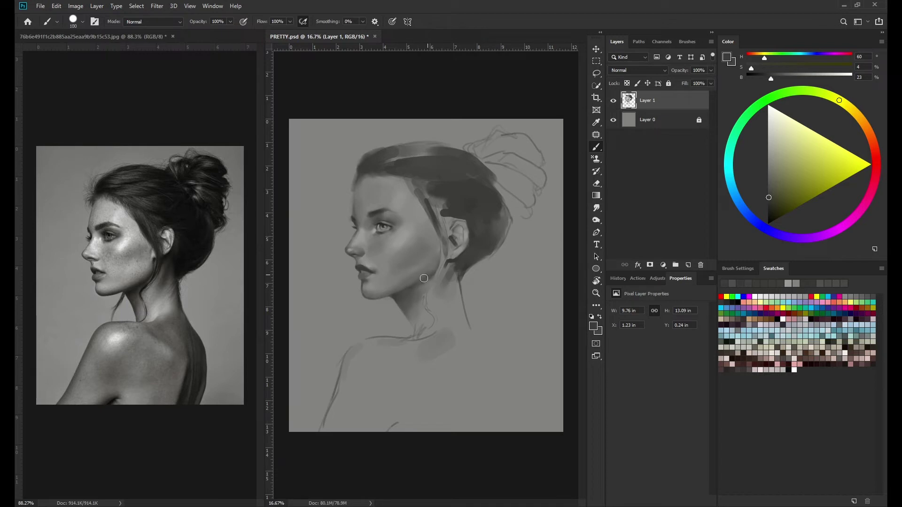
{"action": "key", "text": "r"}
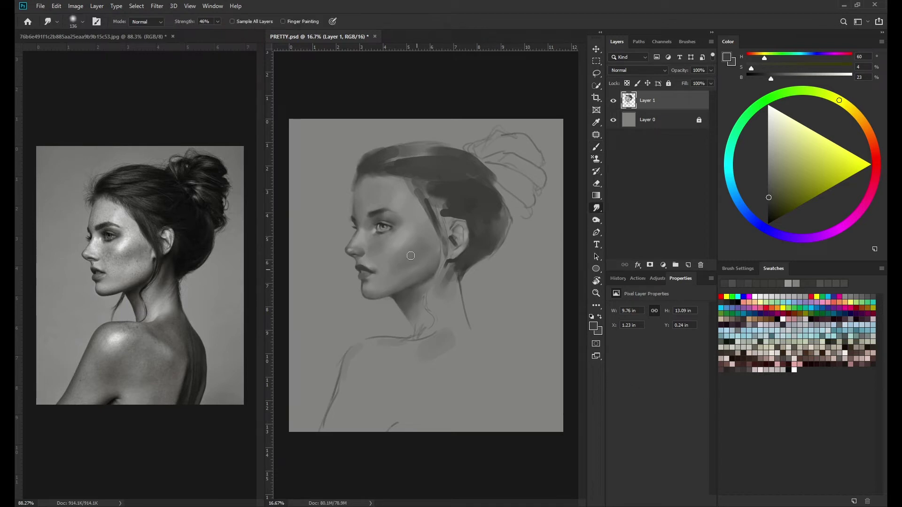
{"action": "left_click", "coordinate": [398, 280], "text": "alt"}
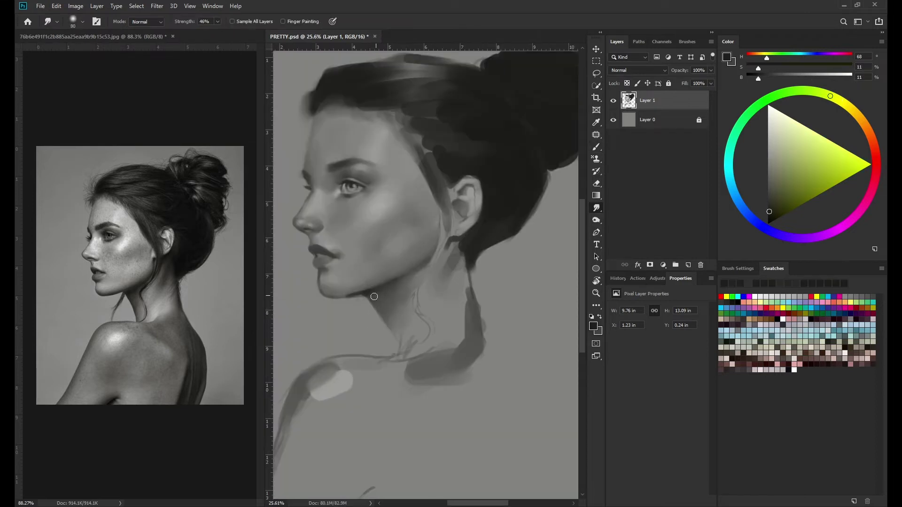
Step: Sample jaw greys and smudge-blend the jaw area with a larger brush
{"action": "key", "text": "b"}
{"action": "left_click", "coordinate": [369, 292], "text": "alt"}
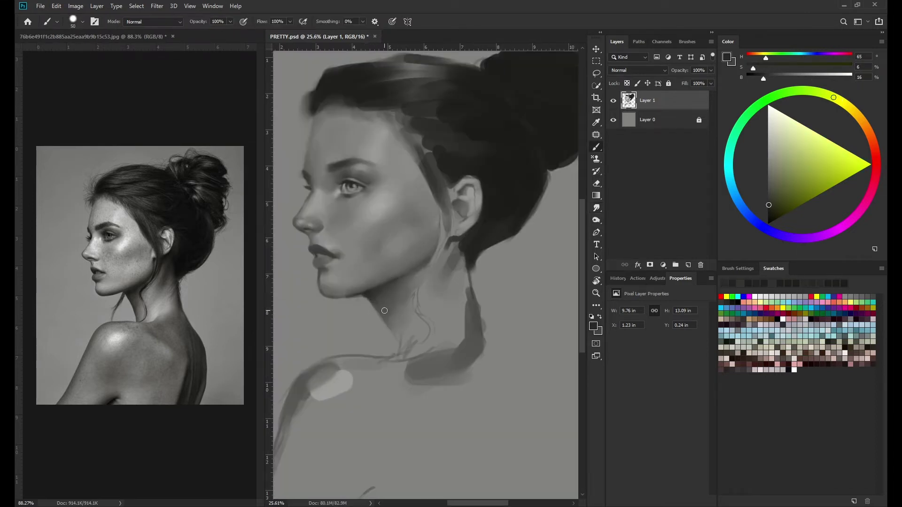
{"action": "left_click", "coordinate": [353, 295], "text": "alt"}
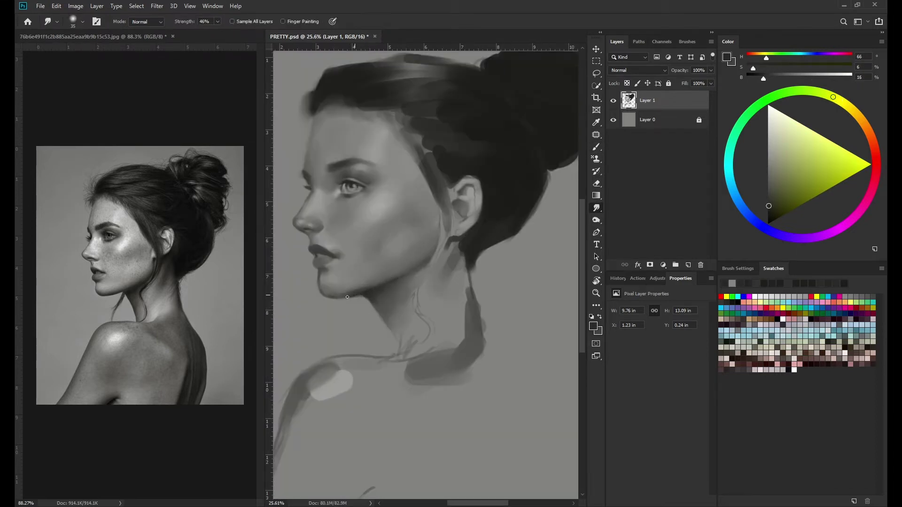
{"action": "key", "text": "r"}
{"action": "scroll", "coordinate": [393, 366], "scroll_direction": "down", "scroll_amount": 2}
{"action": "scroll", "coordinate": [393, 366], "scroll_direction": "down", "scroll_amount": 3}
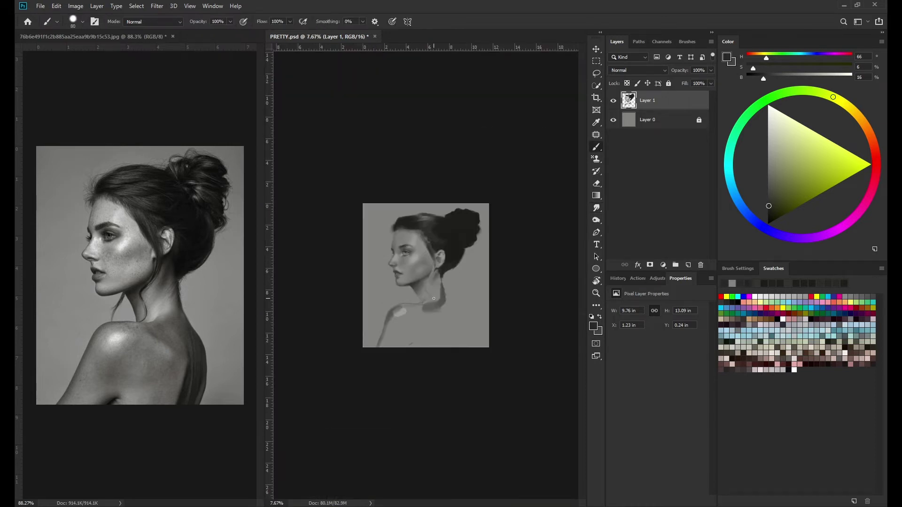
{"action": "scroll", "coordinate": [404, 319], "scroll_direction": "up", "scroll_amount": 3}
{"action": "key", "text": "bracketright"}
{"action": "key", "text": "bracketright"}
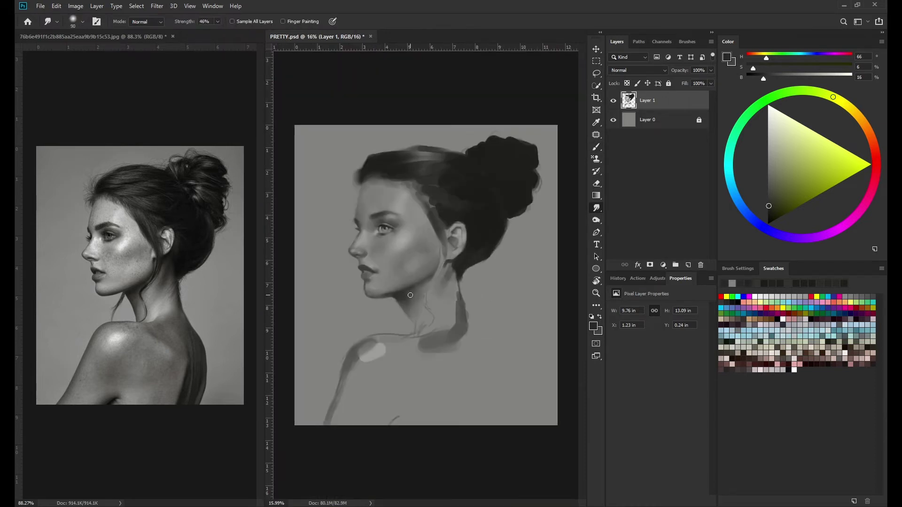
{"action": "scroll", "coordinate": [410, 295], "scroll_direction": "up", "scroll_amount": 1}
{"action": "key", "text": "b"}
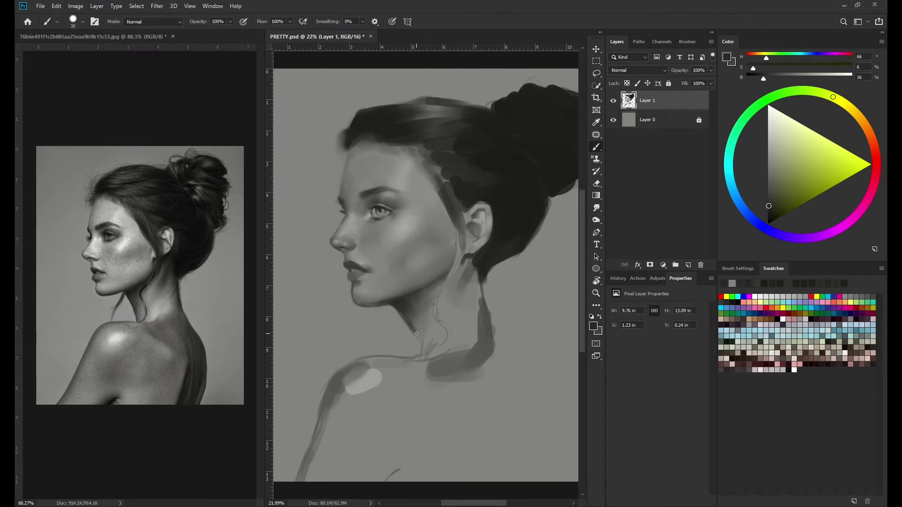
{"action": "key", "text": "r"}
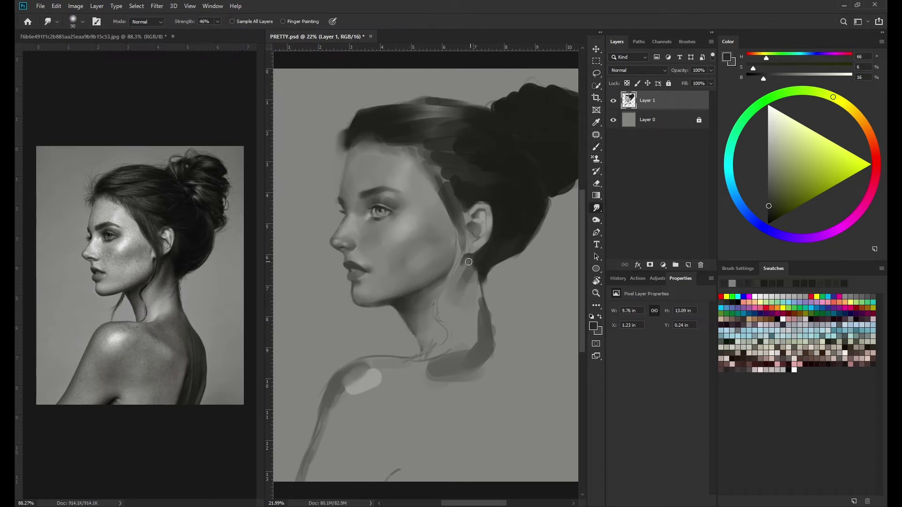
{"action": "key", "text": "b"}
Step: Paint a dark stroke down the neck below the ear and blend it in
{"action": "left_click", "coordinate": [472, 260], "text": "alt"}
{"action": "left_click_drag", "start_coordinate": [467, 256], "coordinate": [482, 329]}
{"action": "key", "text": "bracketleft"}
{"action": "left_click", "coordinate": [478, 278], "text": "alt"}
{"action": "left_click", "coordinate": [480, 303], "text": "alt"}
{"action": "key", "text": "r"}
{"action": "scroll", "coordinate": [480, 303], "scroll_direction": "down", "scroll_amount": 3}
{"action": "key", "text": "b"}
{"action": "scroll", "coordinate": [474, 305], "scroll_direction": "up", "scroll_amount": 2}
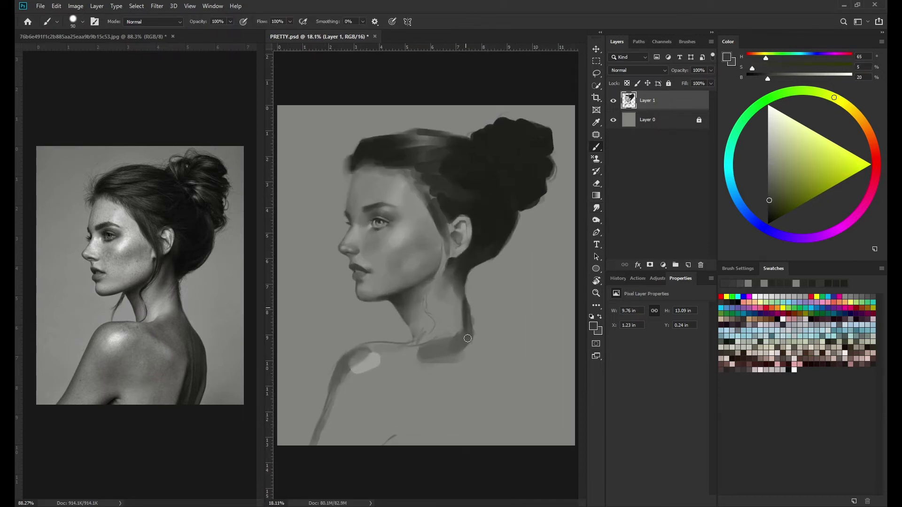
Step: With a finer brush, redraw the neck line so it extends down toward the shoulder
{"action": "left_click", "coordinate": [473, 307], "text": "alt"}
{"action": "key", "text": "bracketleft"}
{"action": "key", "text": "bracketleft"}
{"action": "key", "text": "bracketleft"}
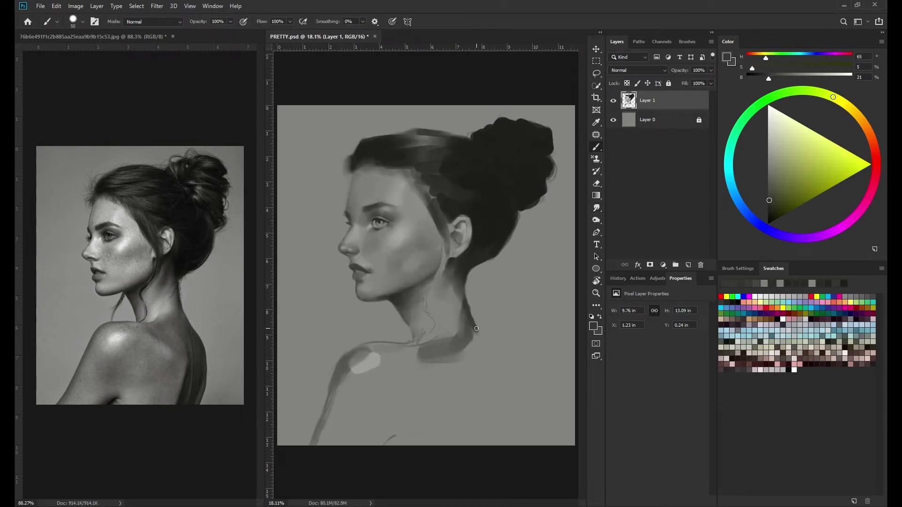
{"action": "mouse_move", "coordinate": [474, 312]}
{"action": "left_mouse_down"}
{"action": "mouse_move", "coordinate": [516, 390]}
{"action": "mouse_move", "coordinate": [514, 442]}
{"action": "left_mouse_up"}
{"action": "key", "text": "ctrl+z"}
{"action": "key", "text": "ctrl+z"}
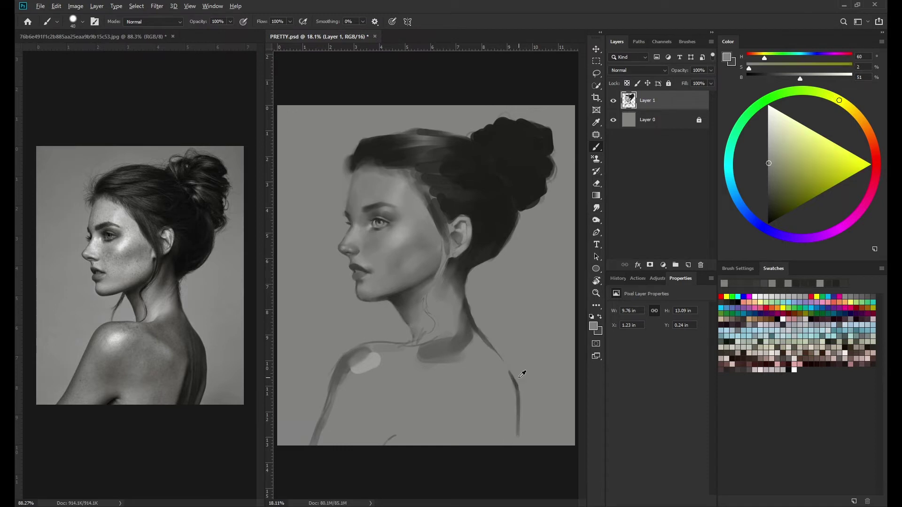
{"action": "left_click", "coordinate": [472, 343], "text": "alt"}
{"action": "key", "text": "bracketleft"}
{"action": "key", "text": "bracketleft"}
{"action": "mouse_move", "coordinate": [492, 348]}
{"action": "left_mouse_down"}
{"action": "mouse_move", "coordinate": [506, 362]}
{"action": "mouse_move", "coordinate": [521, 429]}
{"action": "left_mouse_up"}
{"action": "key", "text": "ctrl+z"}
Step: Sketch the back outline and add short dark strokes along the shoulder line and neck contour
{"action": "left_click_drag", "start_coordinate": [479, 389], "coordinate": [474, 444]}
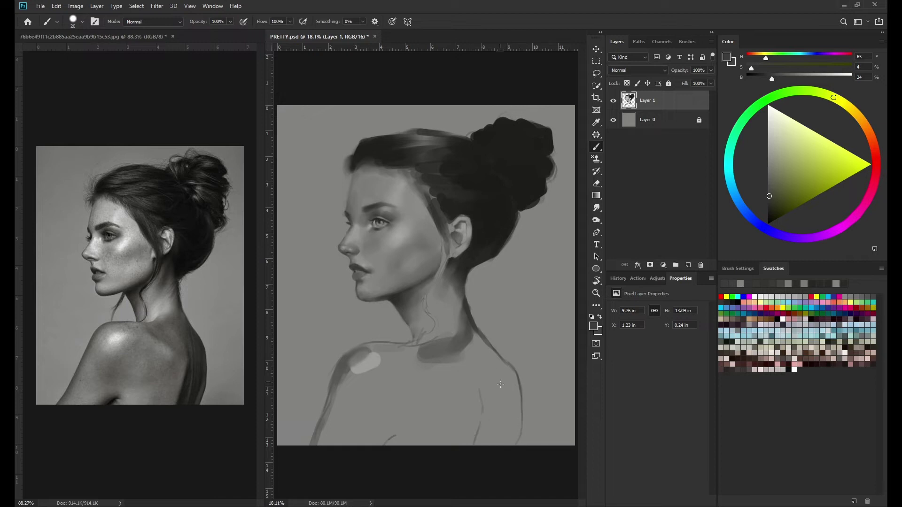
{"action": "key", "text": "bracketright"}
{"action": "key", "text": "bracketright"}
{"action": "key", "text": "bracketright"}
{"action": "left_click", "coordinate": [390, 441], "text": "alt"}
{"action": "left_click_drag", "start_coordinate": [387, 439], "coordinate": [376, 443]}
{"action": "left_click", "coordinate": [468, 253], "text": "alt"}
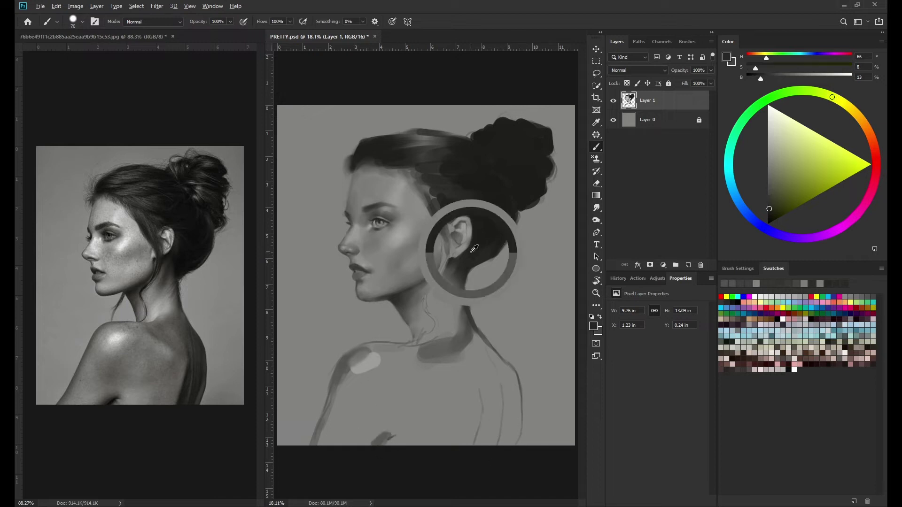
{"action": "left_click_drag", "start_coordinate": [342, 361], "coordinate": [379, 340]}
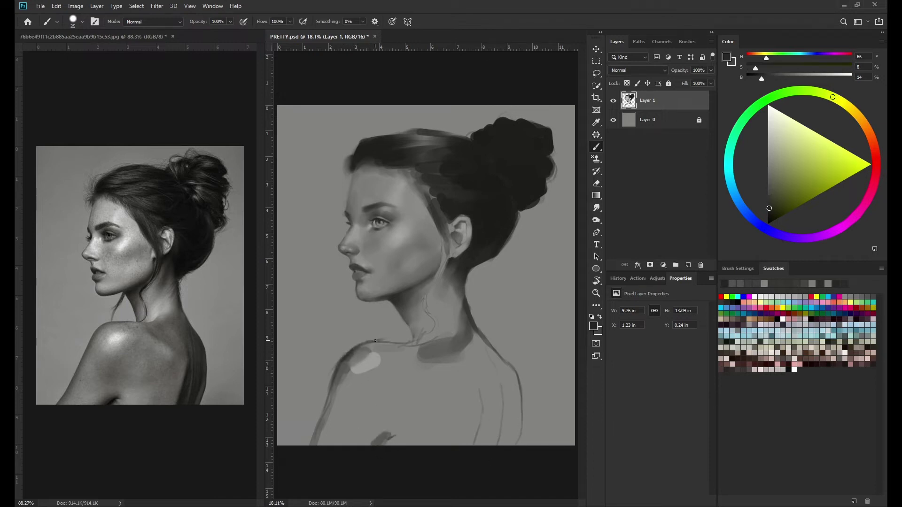
{"action": "left_click_drag", "start_coordinate": [501, 359], "coordinate": [517, 376]}
{"action": "left_click_drag", "start_coordinate": [390, 437], "coordinate": [394, 443]}
{"action": "key", "text": "bracketright"}
{"action": "key", "text": "bracketright"}
{"action": "key", "text": "bracketright"}
Step: Sample skin tones around the chin, lips and jaw and smudge-blend the chin area
{"action": "scroll", "coordinate": [376, 301], "scroll_direction": "up", "scroll_amount": 3}
{"action": "key", "text": "bracketright"}
{"action": "key", "text": "bracketright"}
{"action": "key", "text": "bracketright"}
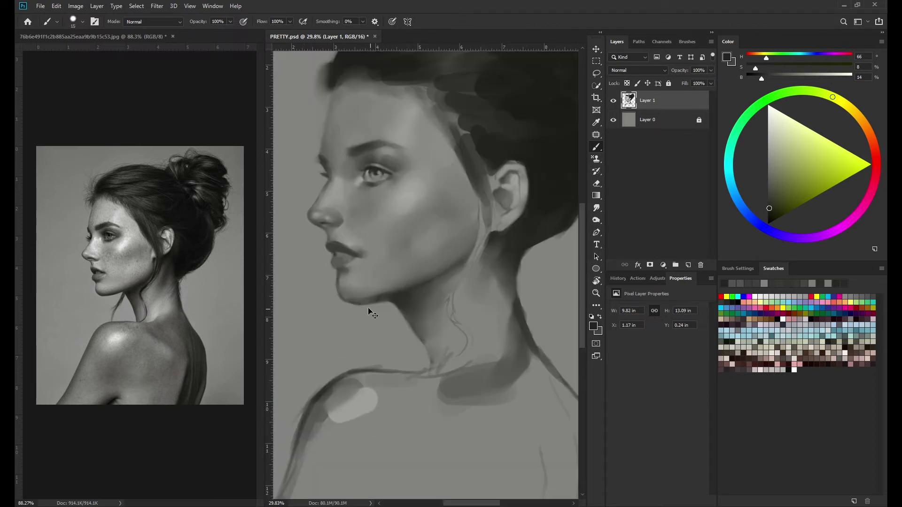
{"action": "left_click", "coordinate": [350, 293], "text": "alt"}
{"action": "key", "text": "bracketleft"}
{"action": "key", "text": "bracketleft"}
{"action": "key", "text": "bracketleft"}
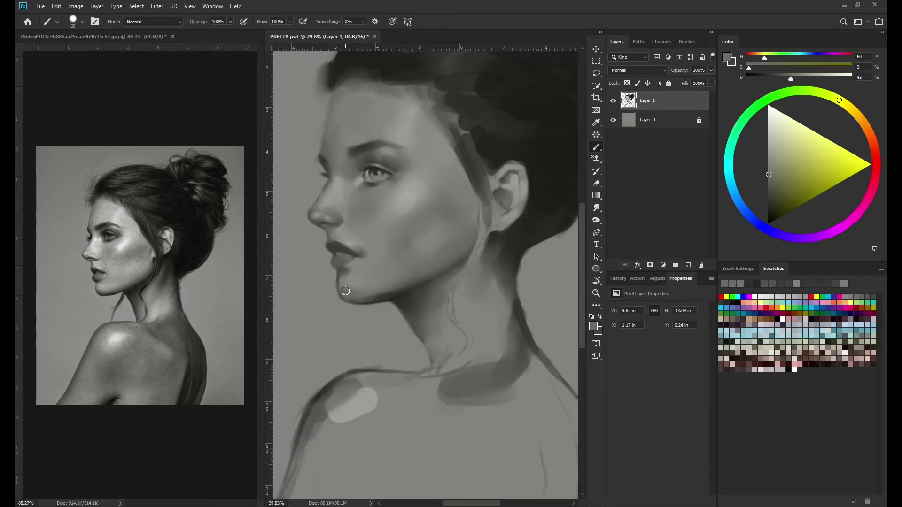
{"action": "left_click", "coordinate": [335, 261], "text": "alt"}
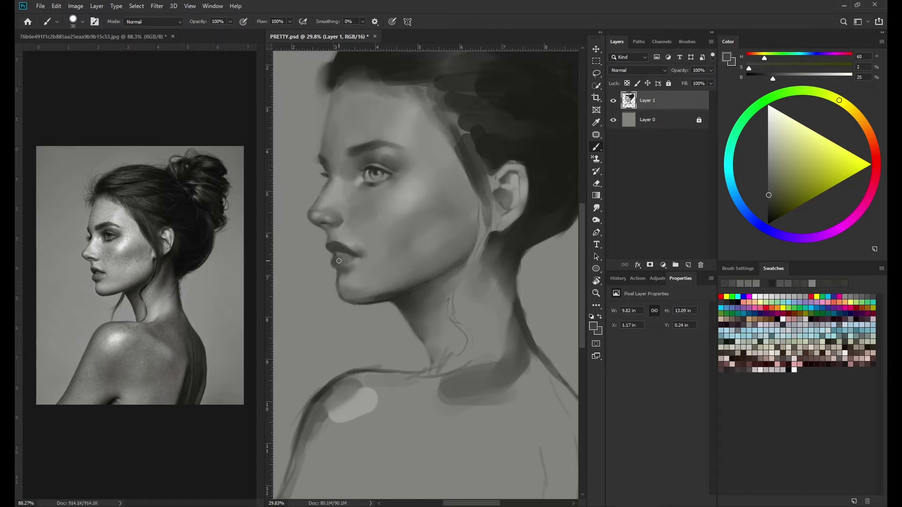
{"action": "scroll", "coordinate": [339, 261], "scroll_direction": "down", "scroll_amount": 2}
{"action": "key", "text": "bracketright"}
{"action": "key", "text": "bracketright"}
{"action": "key", "text": "bracketright"}
{"action": "left_click", "coordinate": [371, 284], "text": "alt"}
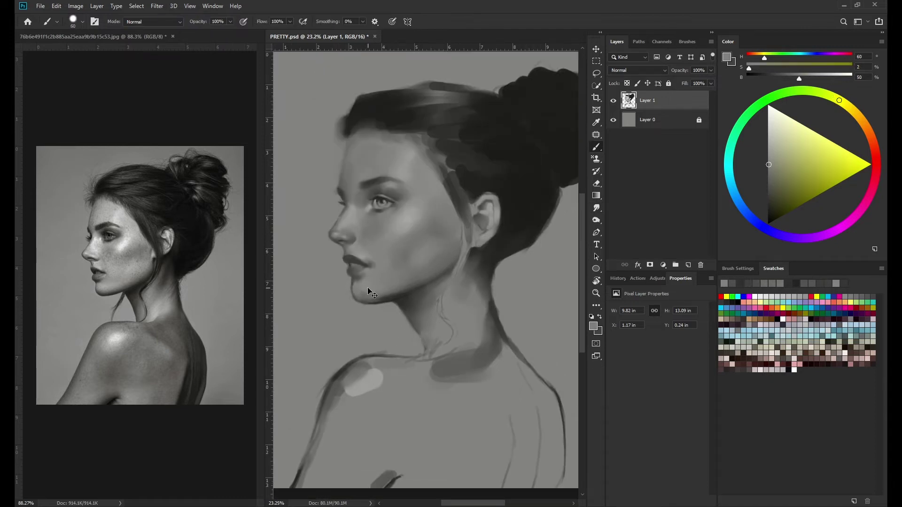
{"action": "left_click", "coordinate": [357, 283], "text": "alt"}
{"action": "key", "text": "r"}
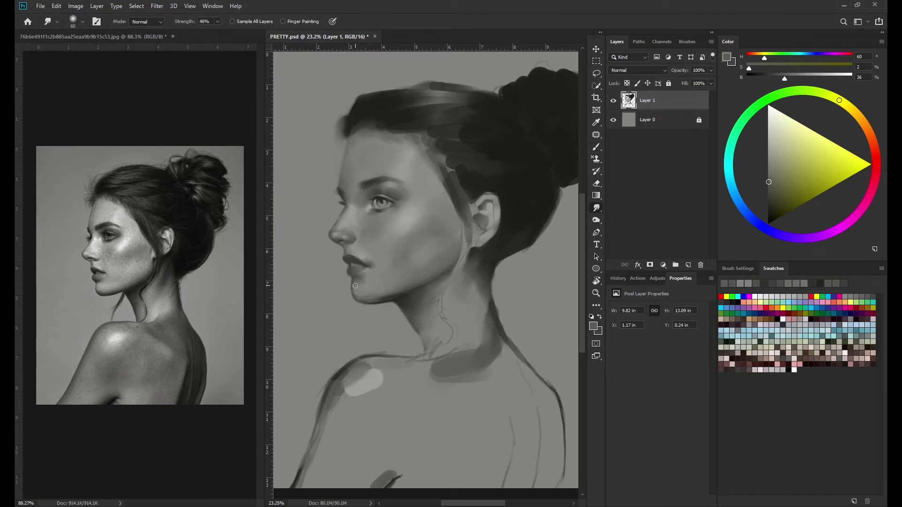
{"action": "left_click", "coordinate": [388, 295], "text": "alt"}
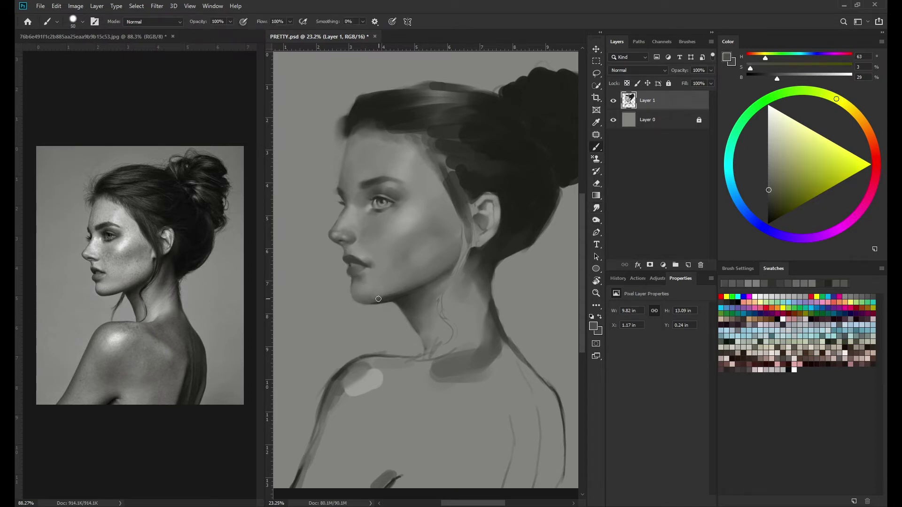
{"action": "key", "text": "b"}
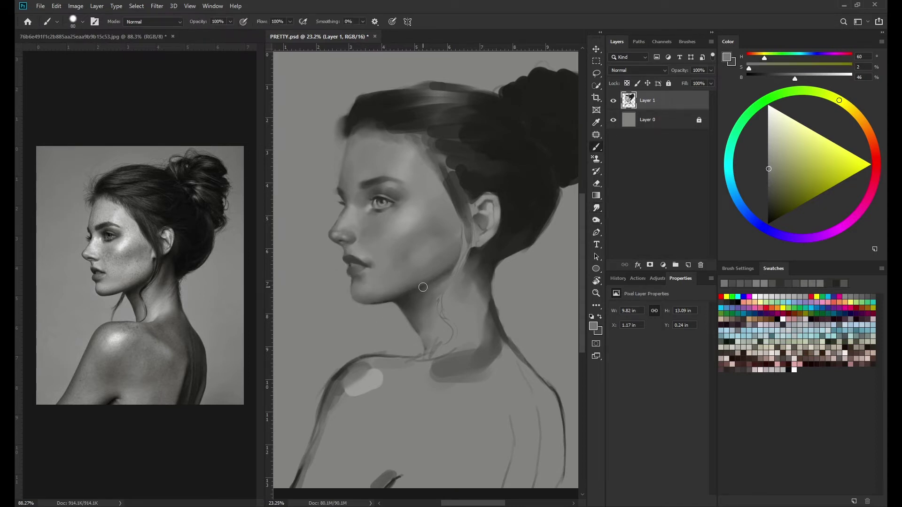
Step: Paint darker hair along the ear edge and a thin hair strand down the neck
{"action": "left_click", "coordinate": [437, 268], "text": "alt"}
{"action": "left_click", "coordinate": [476, 193], "text": "alt"}
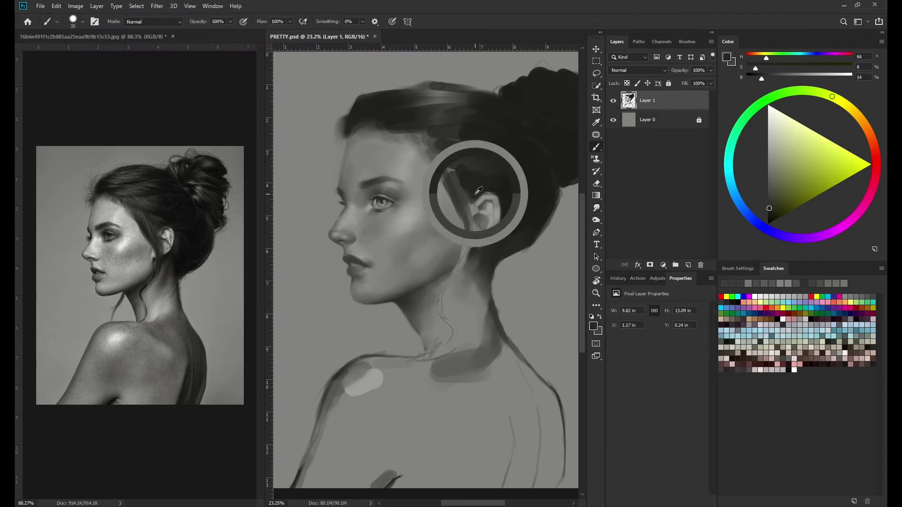
{"action": "left_click_drag", "start_coordinate": [440, 162], "coordinate": [449, 187]}
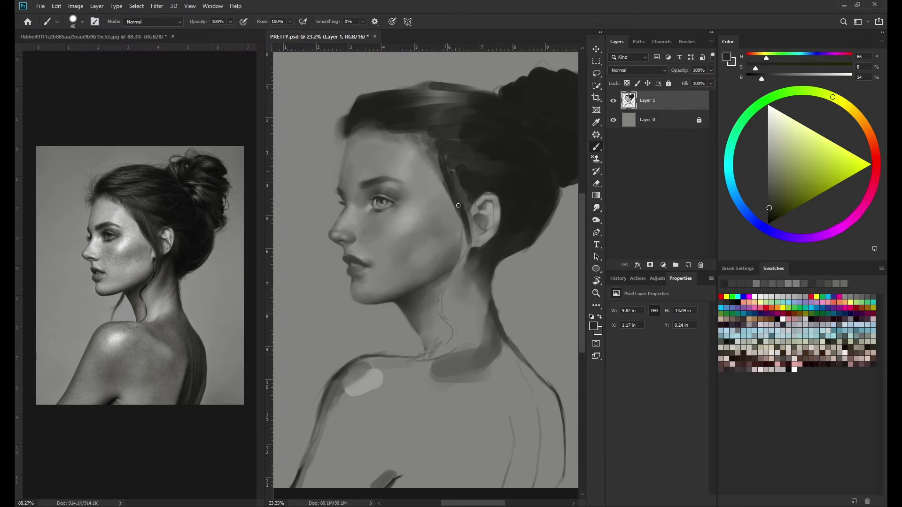
{"action": "key", "text": "bracketleft"}
{"action": "key", "text": "bracketleft"}
{"action": "key", "text": "bracketleft"}
{"action": "left_click_drag", "start_coordinate": [468, 249], "coordinate": [443, 319]}
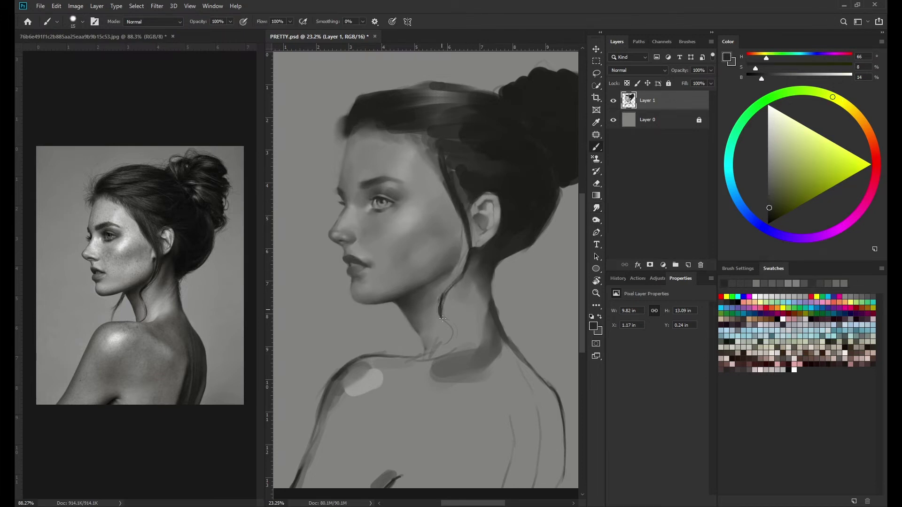
{"action": "key", "text": "bracketright"}
{"action": "key", "text": "bracketright"}
{"action": "key", "text": "bracketright"}
Step: Sample darker hair tones and paint dark hair across the top of the head
{"action": "left_click", "coordinate": [477, 191], "text": "alt"}
{"action": "left_click", "coordinate": [453, 160], "text": "alt"}
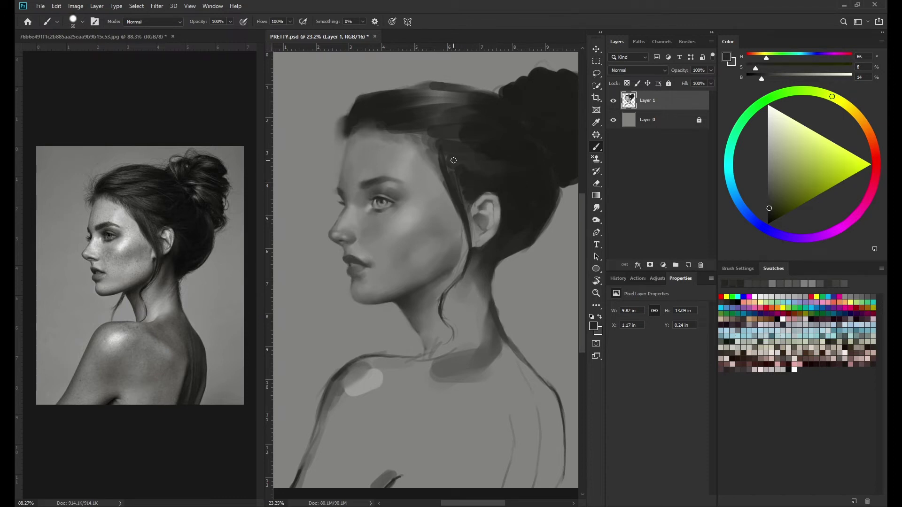
{"action": "left_click", "coordinate": [476, 154], "text": "alt"}
{"action": "key", "text": "bracketright"}
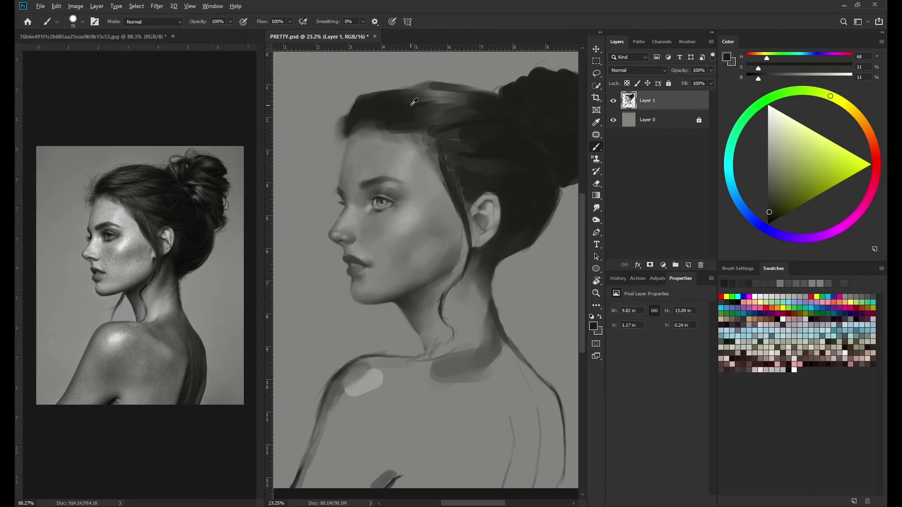
{"action": "left_click", "coordinate": [413, 103], "text": "alt"}
{"action": "mouse_move", "coordinate": [361, 94]}
{"action": "left_mouse_down"}
{"action": "mouse_move", "coordinate": [350, 113]}
{"action": "mouse_move", "coordinate": [383, 89]}
{"action": "mouse_move", "coordinate": [350, 106]}
{"action": "mouse_move", "coordinate": [355, 114]}
{"action": "mouse_move", "coordinate": [376, 90]}
{"action": "mouse_move", "coordinate": [432, 80]}
{"action": "left_mouse_up"}
{"action": "key", "text": "bracketright"}
{"action": "key", "text": "bracketright"}
{"action": "left_click", "coordinate": [376, 91], "text": "alt"}
{"action": "left_click", "coordinate": [371, 78], "text": "alt"}
Step: Soften the hair's top edge with the Eraser and add more dark strokes along it
{"action": "key", "text": "e"}
{"action": "key", "text": "b"}
{"action": "left_click", "coordinate": [397, 89], "text": "alt"}
{"action": "left_click", "coordinate": [432, 79], "text": "alt"}
{"action": "key", "text": "e"}
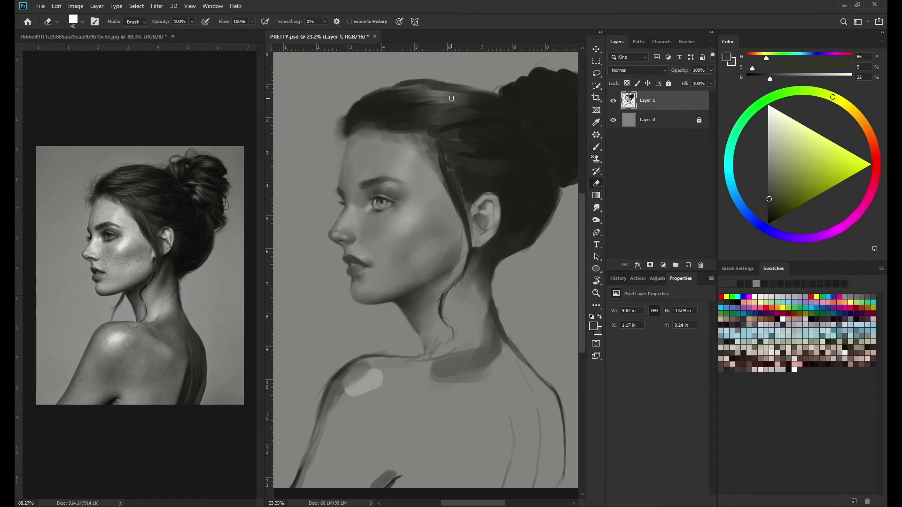
{"action": "scroll", "coordinate": [386, 287], "scroll_direction": "down", "scroll_amount": 3}
{"action": "key", "text": "b"}
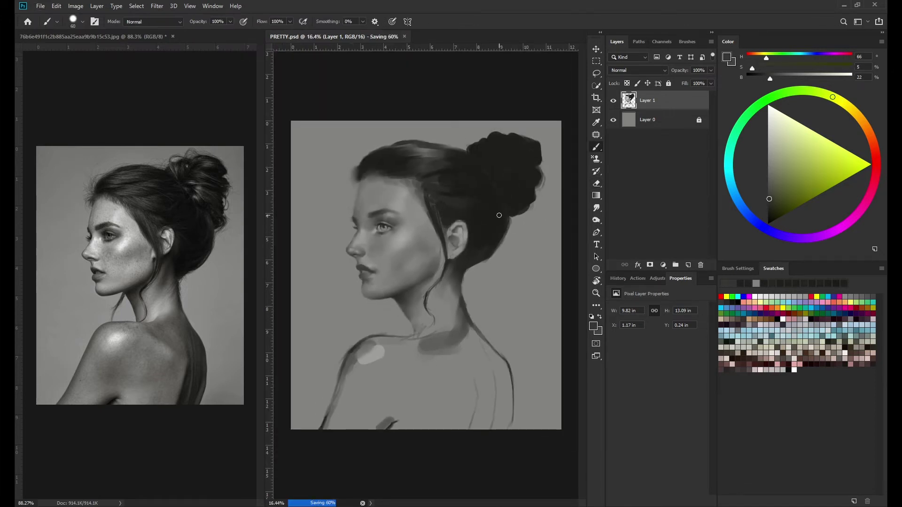
Step: Dab dark grey shading onto the cheek at 50% brush opacity
{"action": "left_click", "coordinate": [447, 259], "text": "alt"}
{"action": "key", "text": "5"}
{"action": "scroll", "coordinate": [447, 252], "scroll_direction": "up", "scroll_amount": 2}
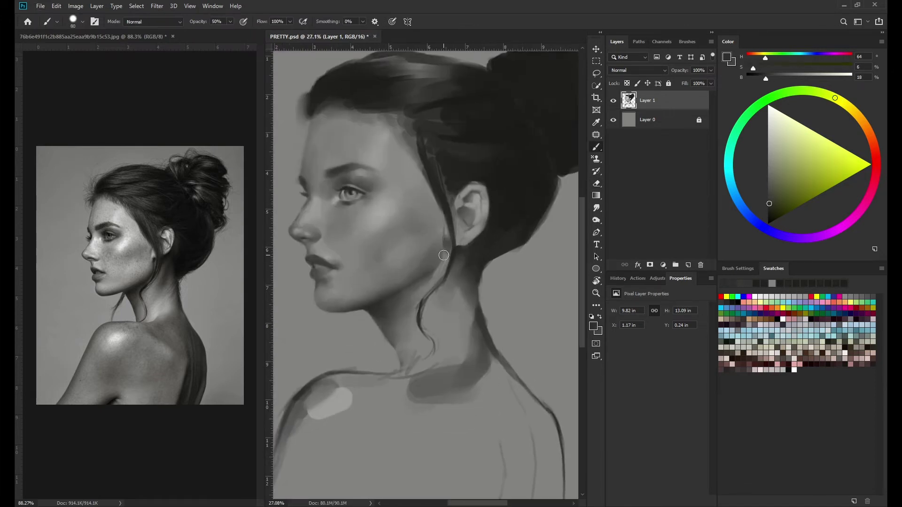
{"action": "left_click", "coordinate": [447, 252], "text": "alt"}
{"action": "key", "text": "bracketright"}
{"action": "key", "text": "bracketright"}
{"action": "key", "text": "bracketright"}
{"action": "left_click", "coordinate": [402, 221], "text": "alt"}
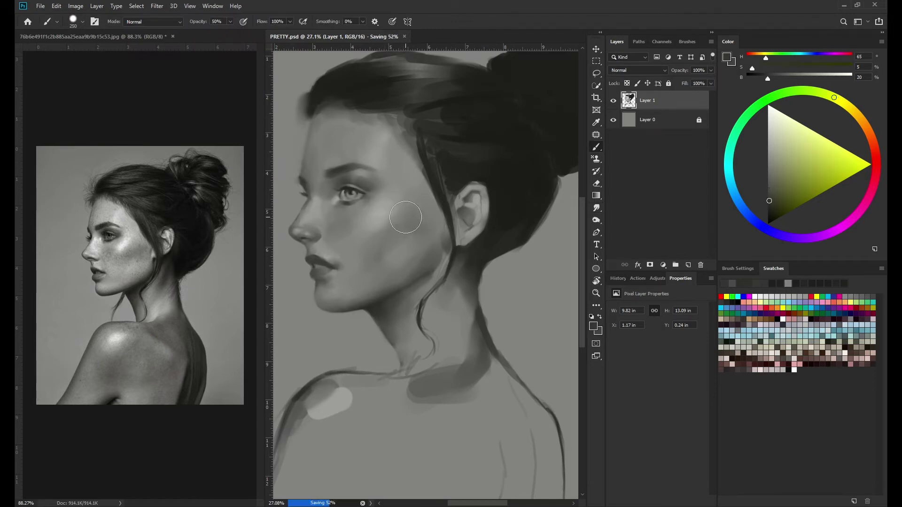
{"action": "left_click_drag", "start_coordinate": [402, 222], "coordinate": [399, 227]}
Step: Sample near-black from the hair and darken the hair mass between face and bun
{"action": "key", "text": "r"}
{"action": "scroll", "coordinate": [385, 238], "scroll_direction": "down", "scroll_amount": 3}
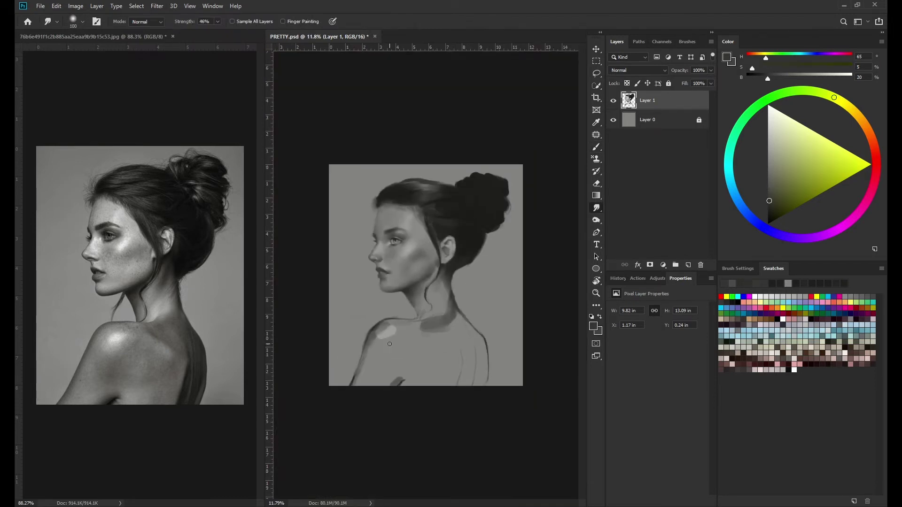
{"action": "key", "text": "b"}
{"action": "left_click", "coordinate": [426, 235], "text": "alt"}
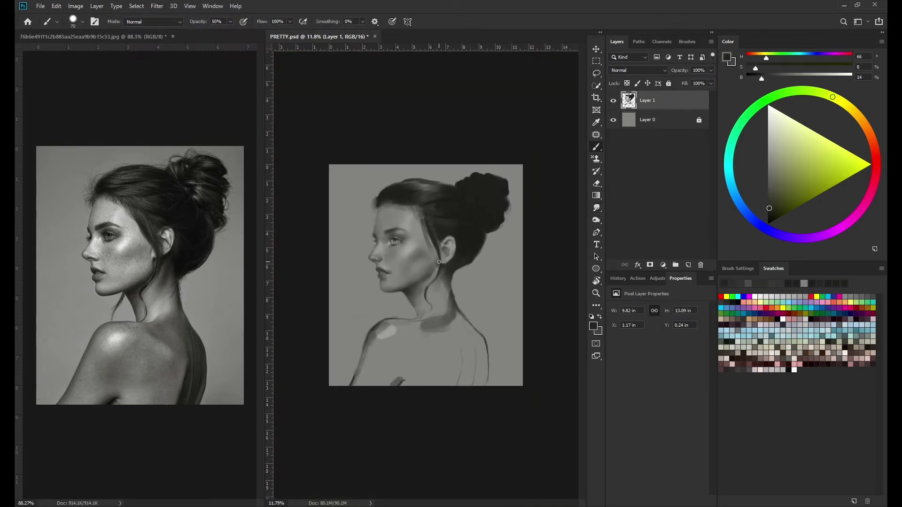
{"action": "key", "text": "bracketleft"}
{"action": "key", "text": "bracketleft"}
{"action": "key", "text": "bracketleft"}
{"action": "left_click", "coordinate": [423, 225], "text": "alt"}
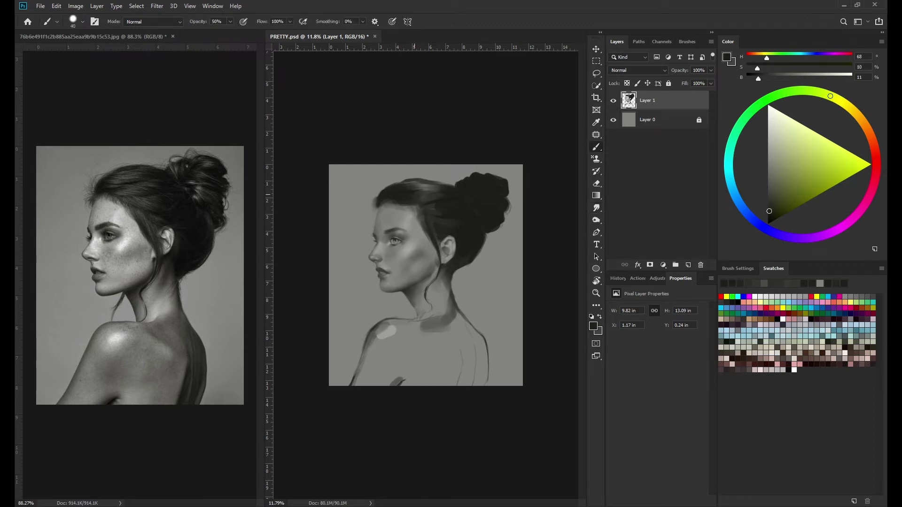
{"action": "scroll", "coordinate": [413, 270], "scroll_direction": "up", "scroll_amount": 2}
{"action": "key", "text": "bracketleft"}
{"action": "mouse_move", "coordinate": [459, 195]}
{"action": "left_mouse_down"}
{"action": "mouse_move", "coordinate": [469, 195]}
{"action": "mouse_move", "coordinate": [479, 173]}
{"action": "mouse_move", "coordinate": [524, 170]}
{"action": "left_mouse_up"}
Step: Paint a thin dark stroke along the top of the head
{"action": "key", "text": "bracketright"}
{"action": "key", "text": "bracketright"}
{"action": "key", "text": "bracketright"}
{"action": "left_click", "coordinate": [471, 149], "text": "alt"}
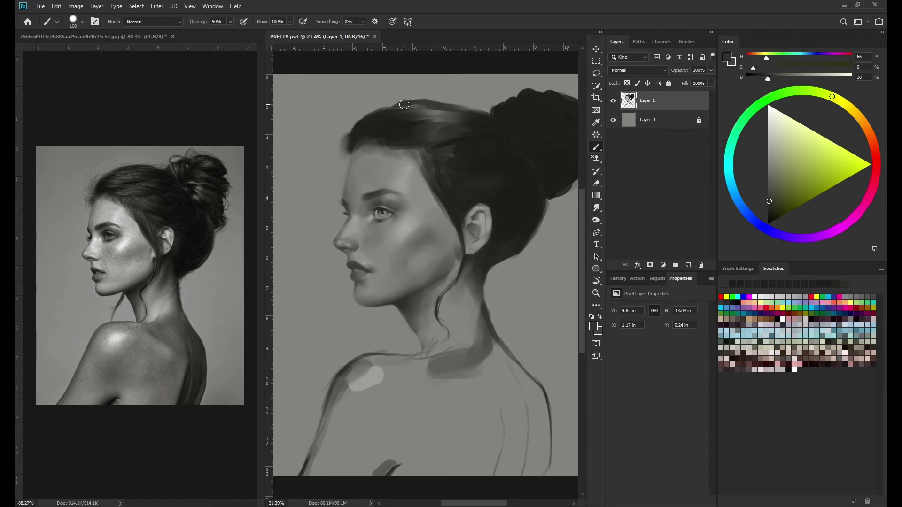
{"action": "key", "text": "bracketleft"}
{"action": "key", "text": "bracketleft"}
{"action": "key", "text": "bracketleft"}
{"action": "left_click_drag", "start_coordinate": [400, 104], "coordinate": [445, 103]}
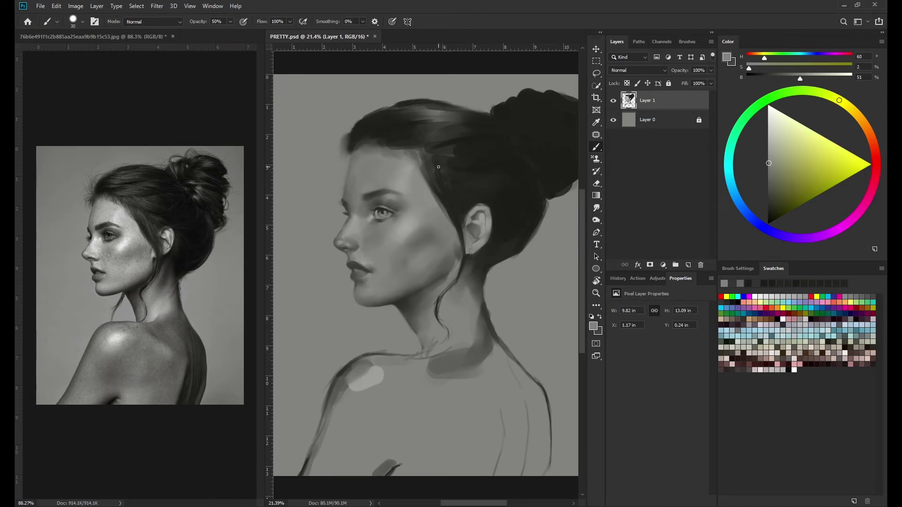
Step: Pick an even darker near-black hair colour and resize the brush for more hair work
{"action": "scroll", "coordinate": [470, 201], "scroll_direction": "down", "scroll_amount": 3}
{"action": "left_click", "coordinate": [471, 201], "text": "alt"}
{"action": "left_click", "coordinate": [477, 175], "text": "alt"}
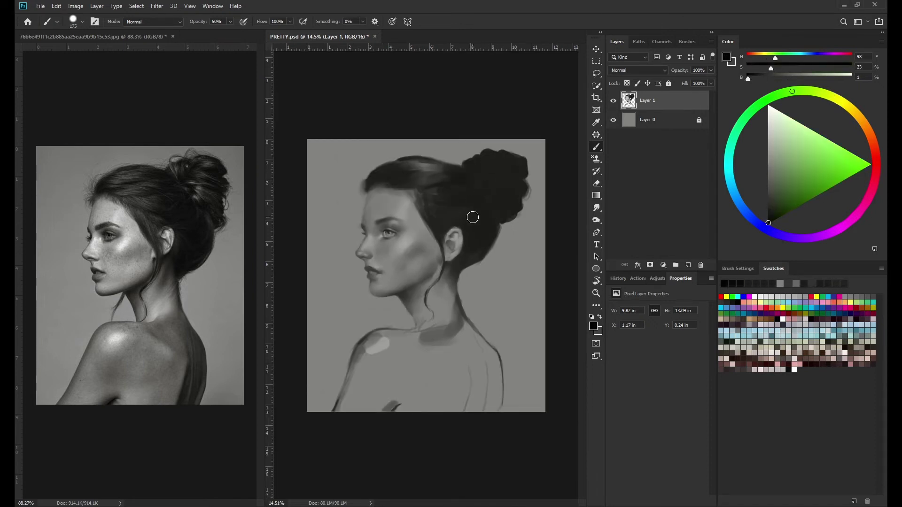
{"action": "left_click", "coordinate": [491, 167], "text": "alt"}
{"action": "key", "text": "bracketleft"}
{"action": "key", "text": "bracketleft"}
{"action": "key", "text": "bracketleft"}
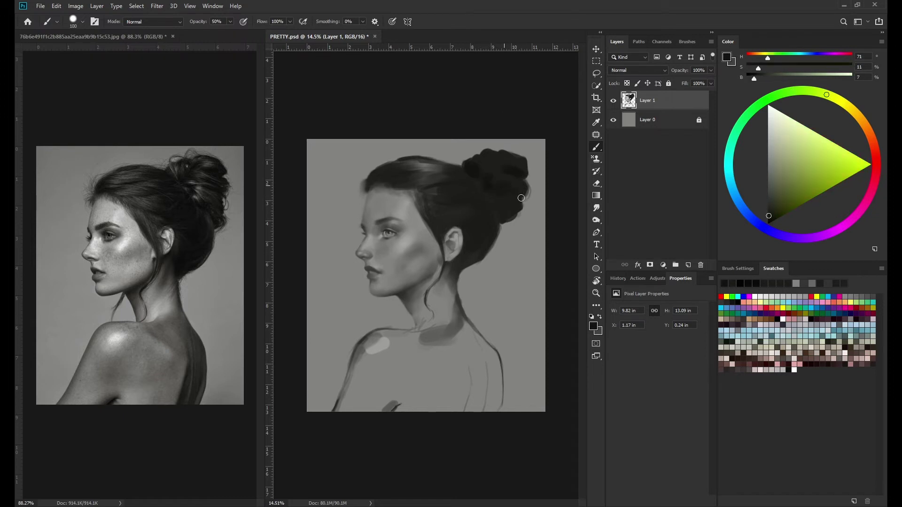
{"action": "key", "text": "bracketright"}
{"action": "key", "text": "bracketright"}
Step: Mirror the reference photo to match the painting and pick up the dark hair colour
{"action": "key", "text": "h"}
{"action": "key", "text": "ctrl+Tab"}
{"action": "key", "text": "h"}
{"action": "key", "text": "ctrl+Tab"}
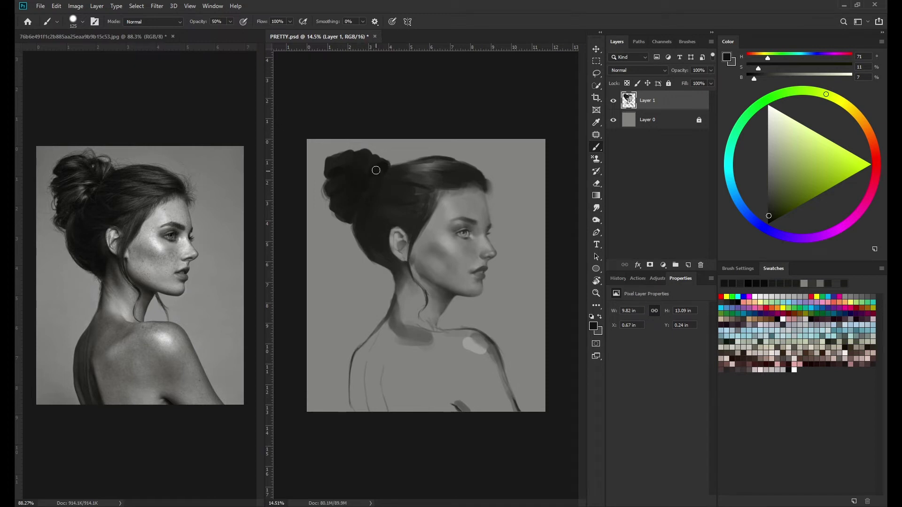
{"action": "left_click", "coordinate": [413, 192], "text": "alt"}
{"action": "key", "text": "bracketright"}
{"action": "key", "text": "bracketright"}
{"action": "key", "text": "bracketright"}
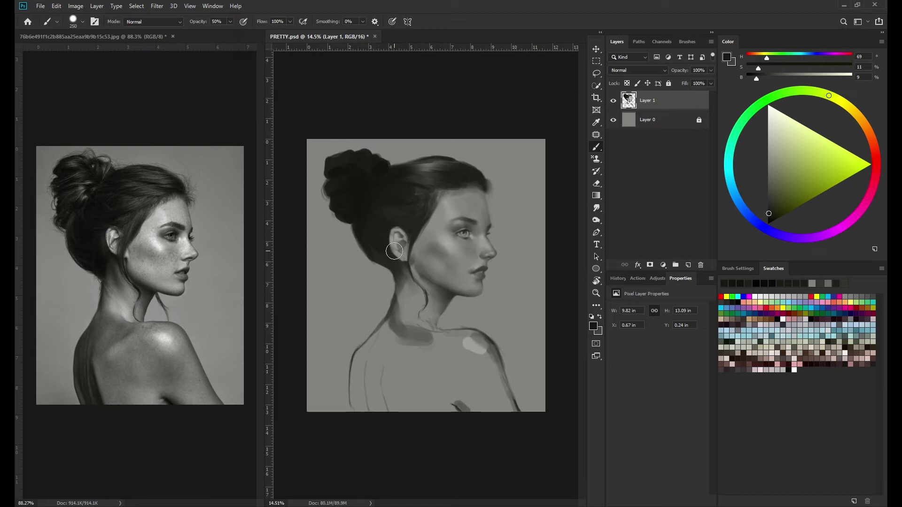
Step: Sample light, highlight, darker and mid greys from the face and cheek at varying brush sizes
{"action": "left_click", "coordinate": [467, 215], "text": "alt"}
{"action": "key", "text": "bracketleft"}
{"action": "key", "text": "bracketleft"}
{"action": "key", "text": "bracketleft"}
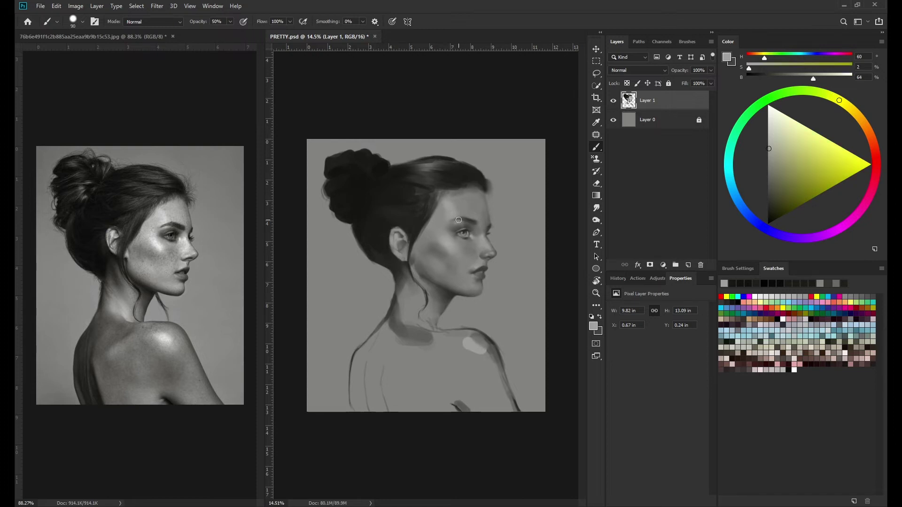
{"action": "left_click", "coordinate": [476, 226], "text": "alt"}
{"action": "key", "text": "bracketright"}
{"action": "key", "text": "bracketright"}
{"action": "key", "text": "bracketright"}
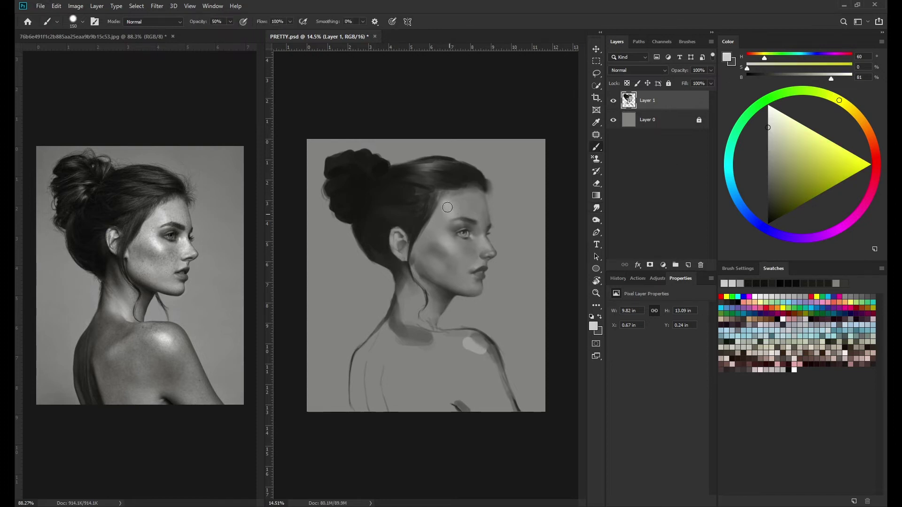
{"action": "key", "text": "bracketleft"}
{"action": "left_click", "coordinate": [442, 261], "text": "alt"}
{"action": "left_click", "coordinate": [432, 277], "text": "alt"}
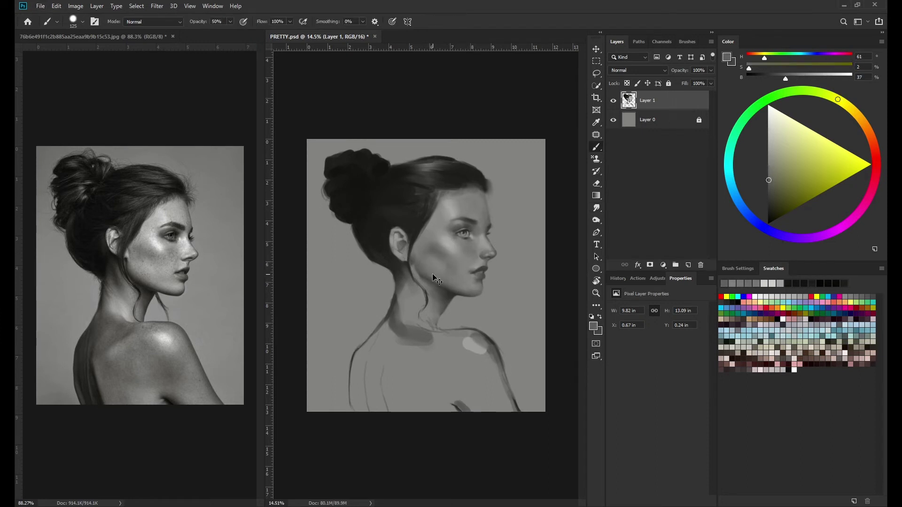
Step: Alternate the 46% Smudge tool and 50% brush to blend the cheek and neck greys
{"action": "key", "text": "r"}
{"action": "key", "text": "bracketright"}
{"action": "key", "text": "bracketright"}
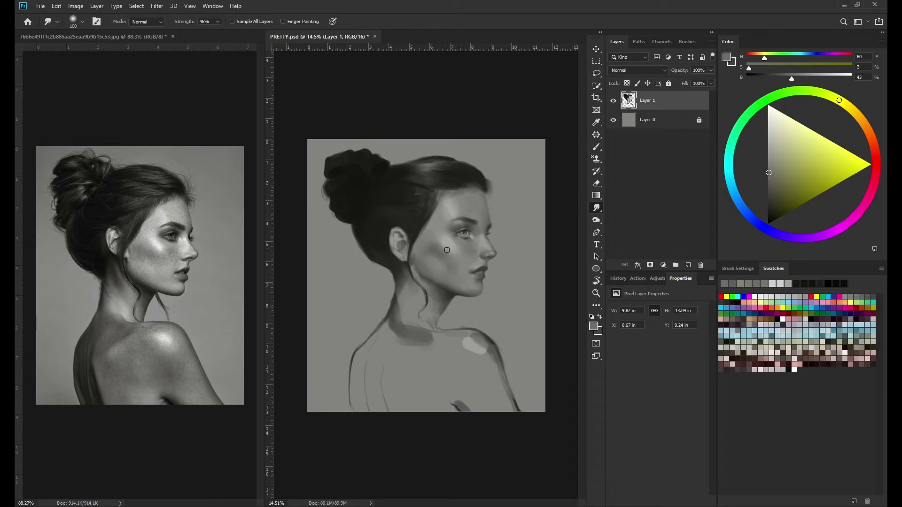
{"action": "left_click", "coordinate": [443, 251], "text": "alt"}
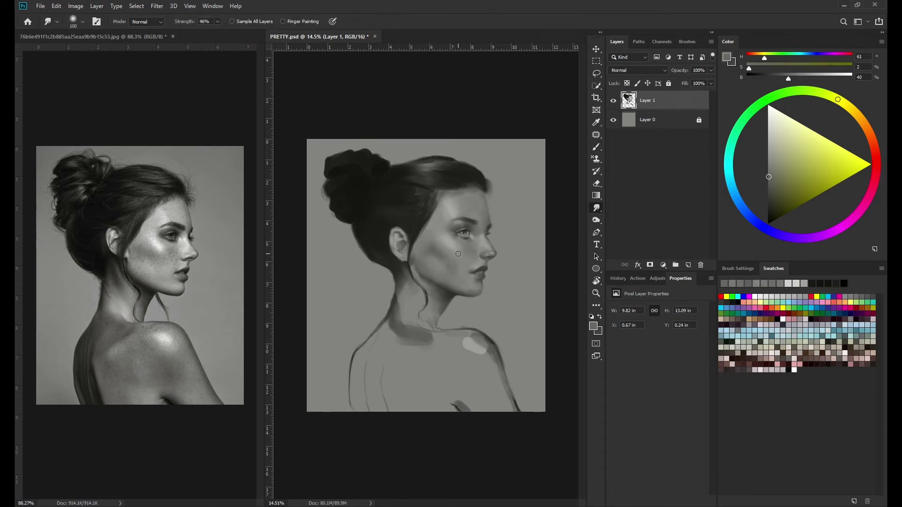
{"action": "scroll", "coordinate": [464, 275], "scroll_direction": "down", "scroll_amount": 2}
{"action": "key", "text": "b"}
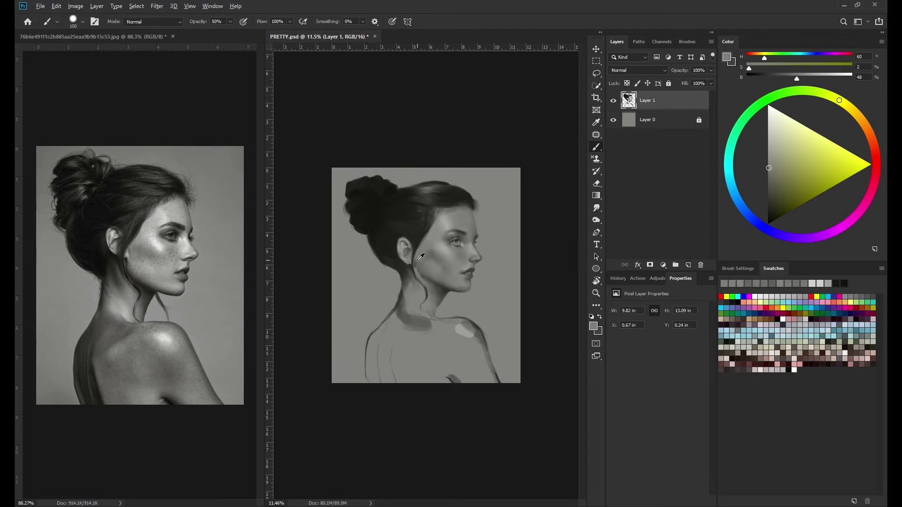
{"action": "left_click", "coordinate": [431, 278], "text": "alt"}
{"action": "scroll", "coordinate": [423, 265], "scroll_direction": "up", "scroll_amount": 2}
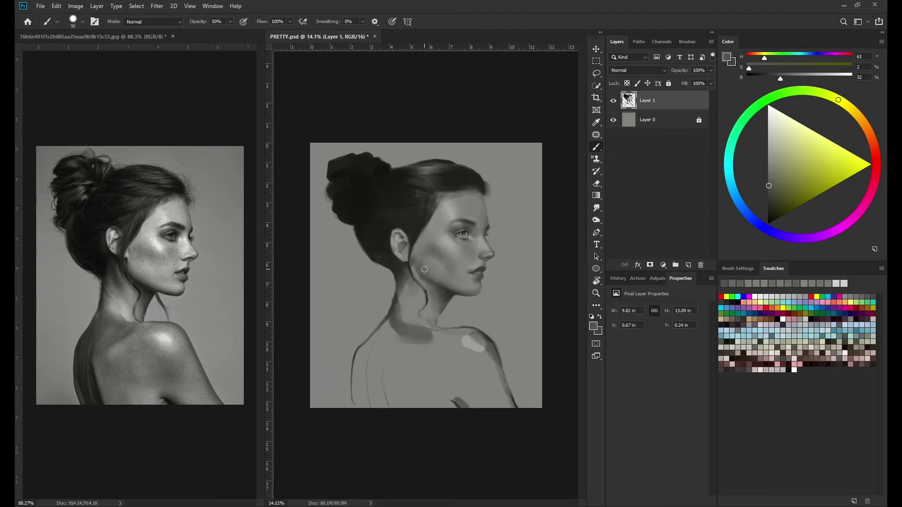
{"action": "key", "text": "r"}
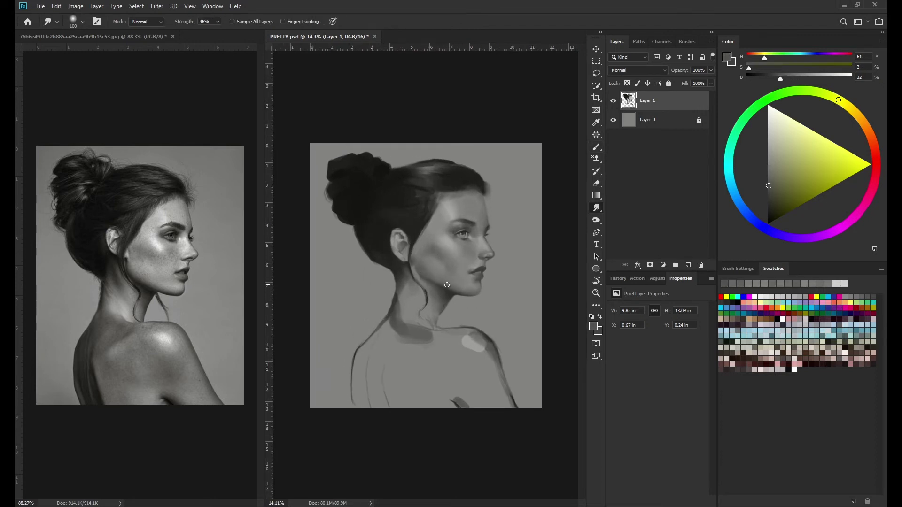
{"action": "scroll", "coordinate": [447, 284], "scroll_direction": "down", "scroll_amount": 1}
{"action": "key", "text": "b"}
{"action": "left_click", "coordinate": [425, 266], "text": "alt"}
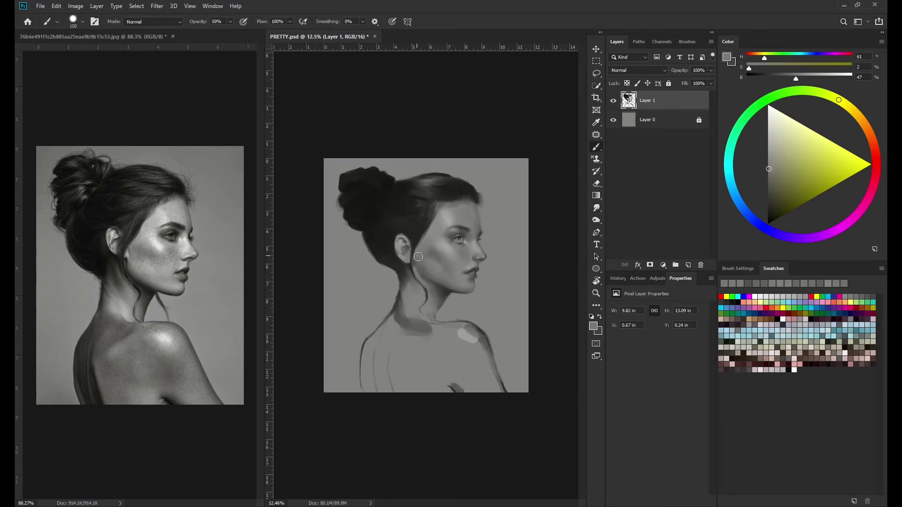
{"action": "scroll", "coordinate": [399, 252], "scroll_direction": "up", "scroll_amount": 3}
Step: Paint small detail strokes inside the ear and a dark stroke along the hair beside it
{"action": "left_click", "coordinate": [403, 224], "text": "alt"}
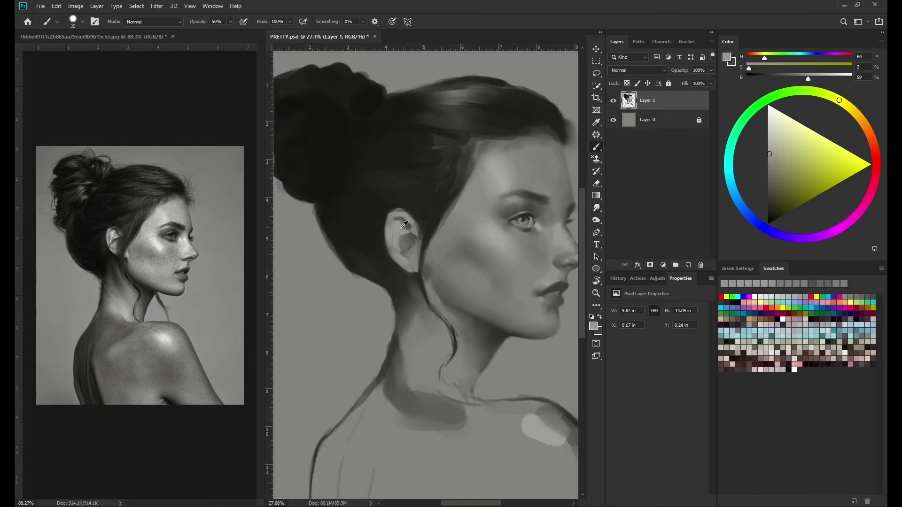
{"action": "mouse_move", "coordinate": [397, 230]}
{"action": "left_mouse_down"}
{"action": "mouse_move", "coordinate": [395, 241]}
{"action": "mouse_move", "coordinate": [407, 242]}
{"action": "mouse_move", "coordinate": [397, 212]}
{"action": "left_mouse_up"}
{"action": "key", "text": "bracketright"}
{"action": "left_click", "coordinate": [407, 240], "text": "alt"}
{"action": "left_click", "coordinate": [406, 248], "text": "alt"}
{"action": "left_click", "coordinate": [425, 213], "text": "alt"}
Step: Cover the lighter streaks on top of the head with the darkest hair tone
{"action": "key", "text": "bracketright"}
{"action": "key", "text": "bracketright"}
{"action": "key", "text": "bracketright"}
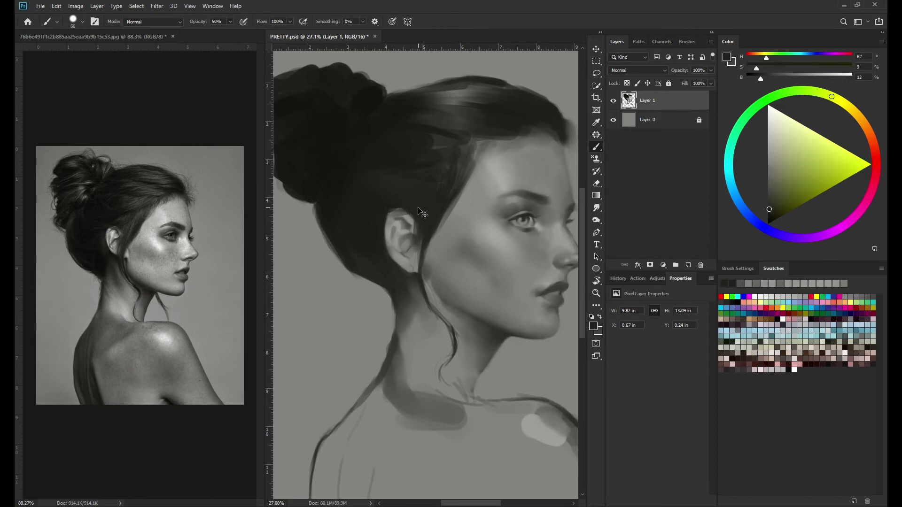
{"action": "key", "text": "bracketright"}
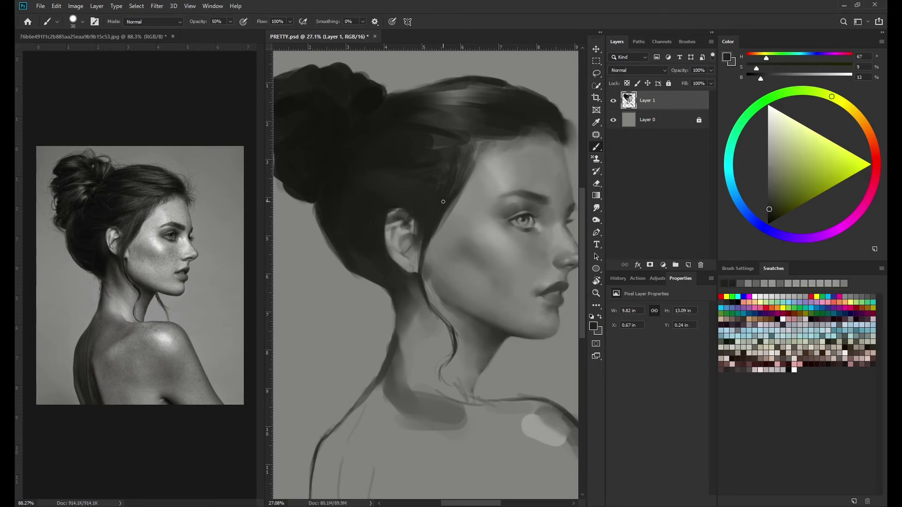
{"action": "left_click", "coordinate": [441, 188], "text": "alt"}
{"action": "key", "text": "bracketleft"}
{"action": "key", "text": "bracketleft"}
{"action": "key", "text": "bracketleft"}
{"action": "left_click", "coordinate": [453, 175], "text": "alt"}
{"action": "left_click_drag", "start_coordinate": [465, 146], "coordinate": [413, 168]}
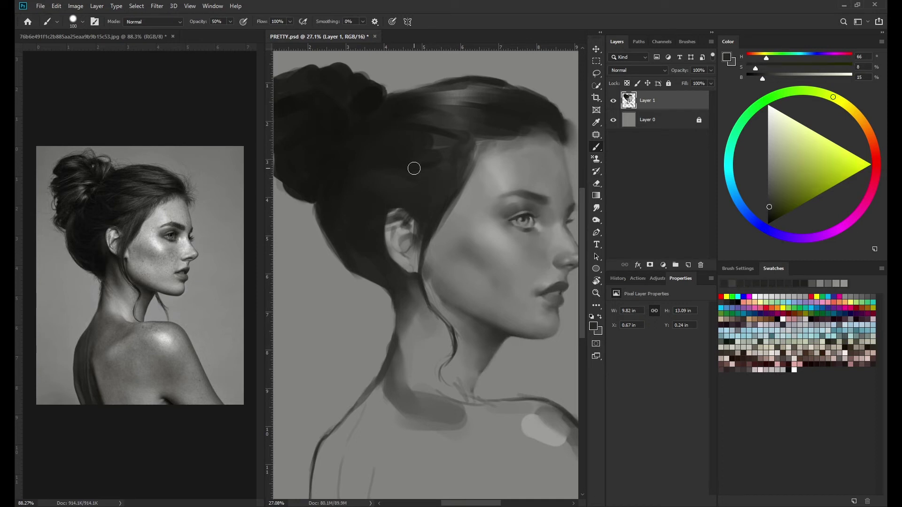
Step: Sample dark and mid-grey hair tones with a slightly larger brush for sheen
{"action": "key", "text": "bracketright"}
{"action": "key", "text": "bracketright"}
{"action": "left_click", "coordinate": [489, 114], "text": "alt"}
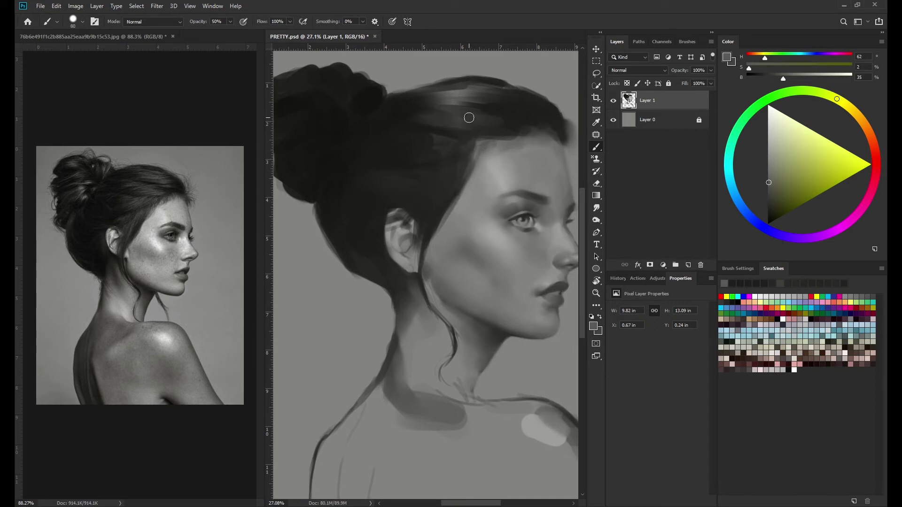
{"action": "left_click", "coordinate": [506, 116], "text": "alt"}
{"action": "scroll", "coordinate": [470, 136], "scroll_direction": "down", "scroll_amount": 2, "text": "alt"}
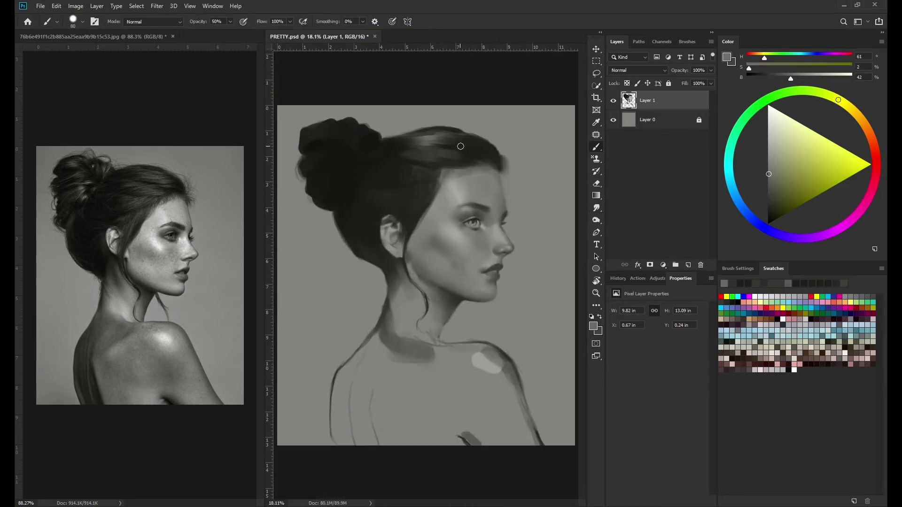
{"action": "left_click", "coordinate": [451, 143], "text": "alt"}
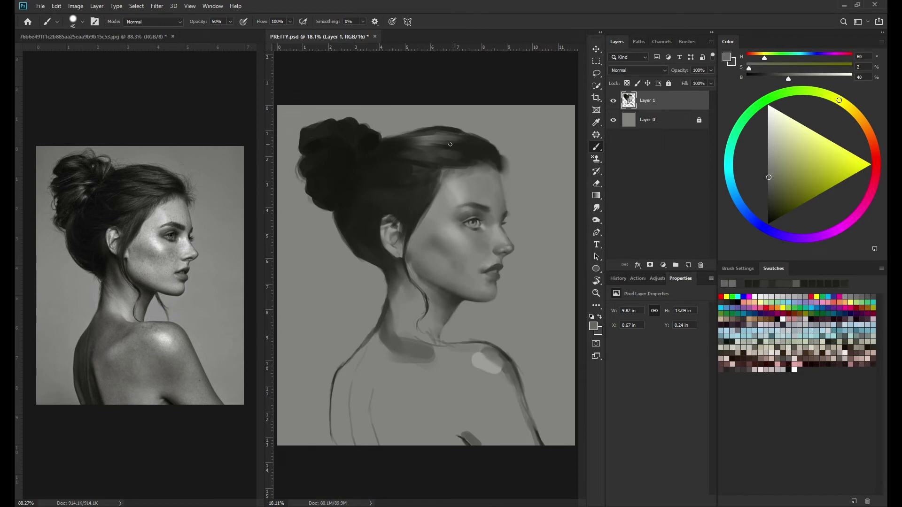
Step: Sample near-black and dark grey tones from the neck area with a much smaller brush
{"action": "key", "text": "r"}
{"action": "scroll", "coordinate": [436, 169], "scroll_direction": "down", "scroll_amount": 3, "text": "alt"}
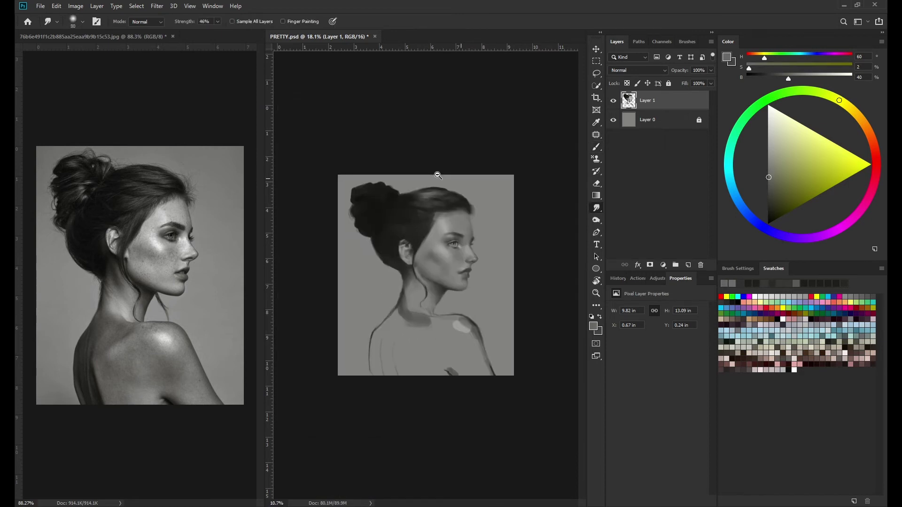
{"action": "scroll", "coordinate": [411, 171], "scroll_direction": "up", "scroll_amount": 4, "text": "alt"}
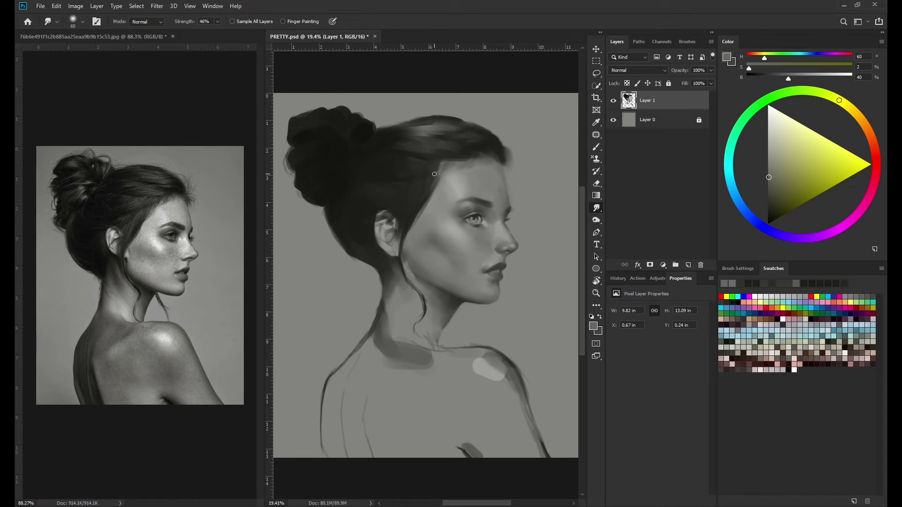
{"action": "key", "text": "b"}
{"action": "left_click", "coordinate": [465, 309], "text": "alt"}
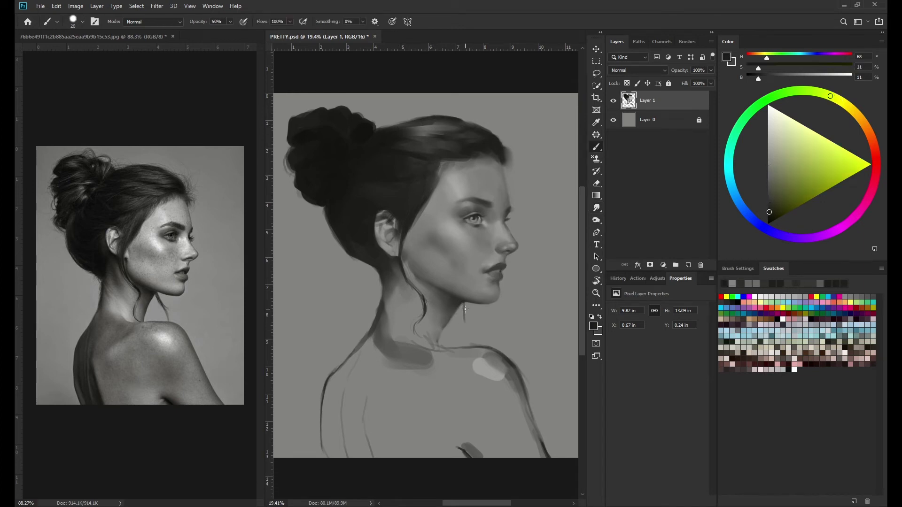
{"action": "key", "text": "bracketleft"}
{"action": "left_click", "coordinate": [428, 326], "text": "alt"}
Step: Paint a dark shadow band across the neck base with light strokes below and on the back
{"action": "key", "text": "r"}
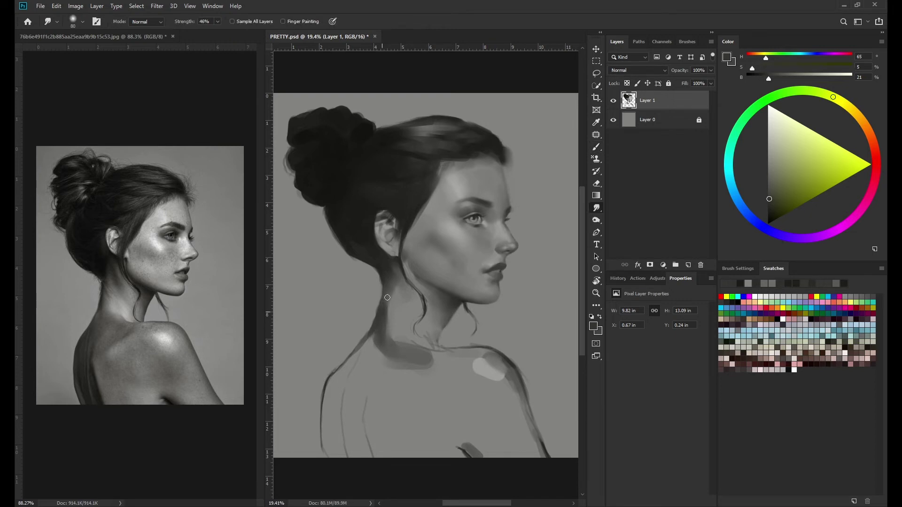
{"action": "key", "text": "b"}
{"action": "left_click", "coordinate": [379, 360], "text": "alt"}
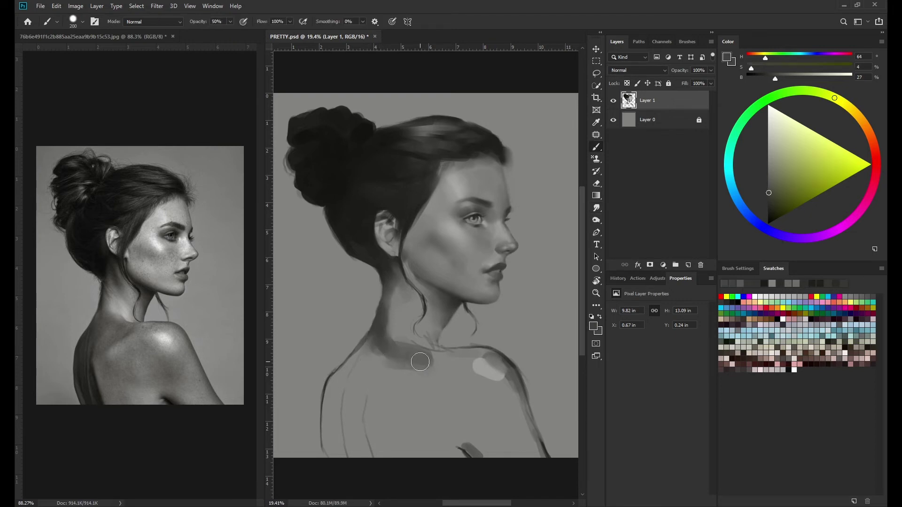
{"action": "left_click_drag", "start_coordinate": [400, 360], "coordinate": [458, 359]}
{"action": "left_click", "coordinate": [484, 367], "text": "alt"}
{"action": "left_click_drag", "start_coordinate": [400, 381], "coordinate": [442, 374]}
{"action": "left_click_drag", "start_coordinate": [371, 415], "coordinate": [376, 451]}
Step: Repaint the shoulder contour in mid-dark grey and smudge-blend the neck's left edge
{"action": "left_click", "coordinate": [432, 359], "text": "alt"}
{"action": "key", "text": "r"}
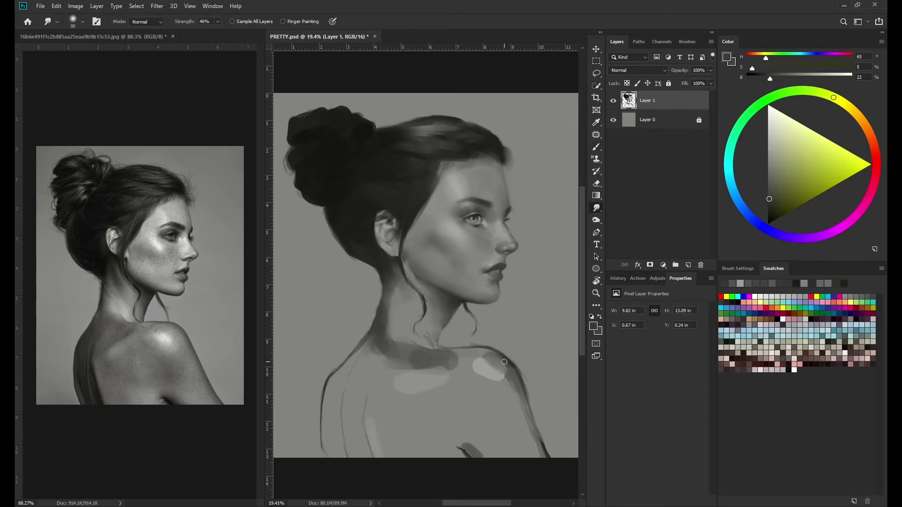
{"action": "key", "text": "b"}
{"action": "left_click", "coordinate": [493, 359], "text": "alt"}
{"action": "left_click_drag", "start_coordinate": [507, 371], "coordinate": [526, 412]}
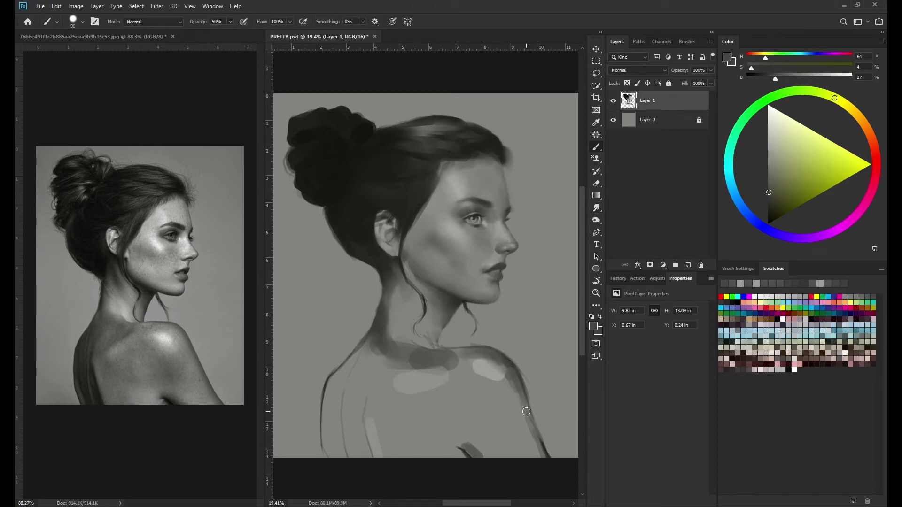
{"action": "left_click", "coordinate": [430, 356], "text": "alt"}
{"action": "key", "text": "r"}
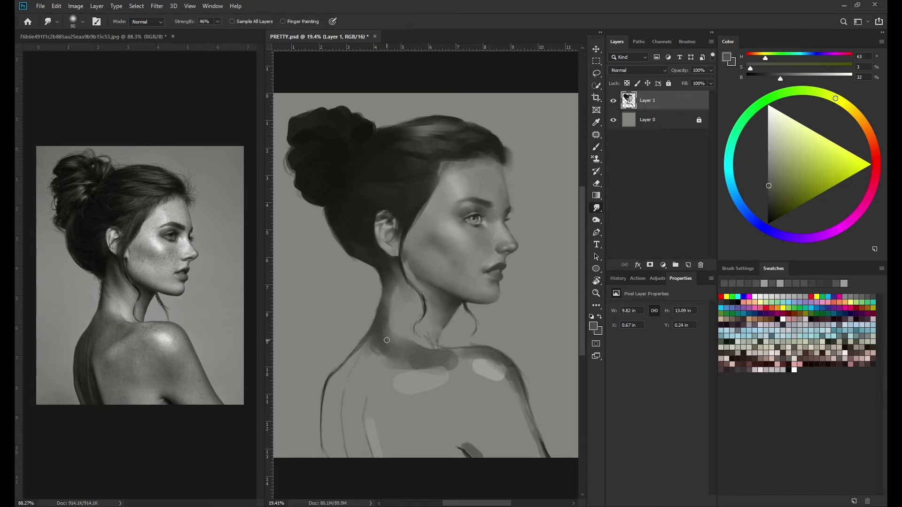
{"action": "mouse_move", "coordinate": [392, 334]}
{"action": "left_mouse_down"}
{"action": "mouse_move", "coordinate": [382, 351]}
{"action": "mouse_move", "coordinate": [472, 359]}
{"action": "mouse_move", "coordinate": [512, 385]}
{"action": "left_mouse_up"}
{"action": "scroll", "coordinate": [493, 371], "scroll_direction": "down", "scroll_amount": 2}
Step: Mirror the images, return to PRETTY.psd, and smudge small strokes near the neck
{"action": "key", "text": "F2"}
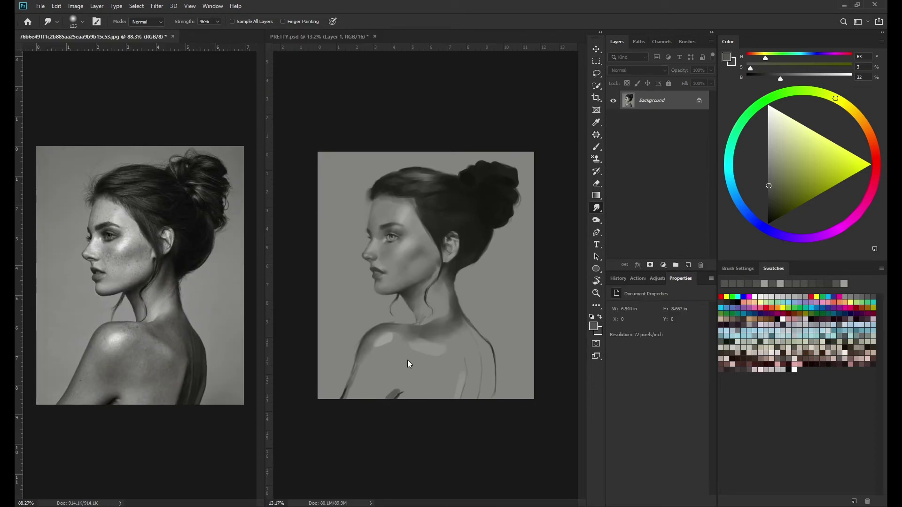
{"action": "key", "text": "b"}
{"action": "left_click", "coordinate": [524, 261]}
{"action": "left_click", "coordinate": [386, 338], "text": "alt"}
{"action": "key", "text": "r"}
{"action": "mouse_move", "coordinate": [390, 331]}
{"action": "left_mouse_down"}
{"action": "mouse_move", "coordinate": [376, 347]}
{"action": "mouse_move", "coordinate": [395, 390]}
{"action": "mouse_move", "coordinate": [404, 347]}
{"action": "mouse_move", "coordinate": [450, 365]}
{"action": "mouse_move", "coordinate": [458, 338]}
{"action": "mouse_move", "coordinate": [470, 397]}
{"action": "left_mouse_up"}
Step: Paint dark vertical strokes on the back and a thin hair strand down the neck
{"action": "key", "text": "b"}
{"action": "left_click", "coordinate": [383, 369], "text": "alt"}
{"action": "key", "text": "bracketleft"}
{"action": "key", "text": "bracketleft"}
{"action": "key", "text": "bracketleft"}
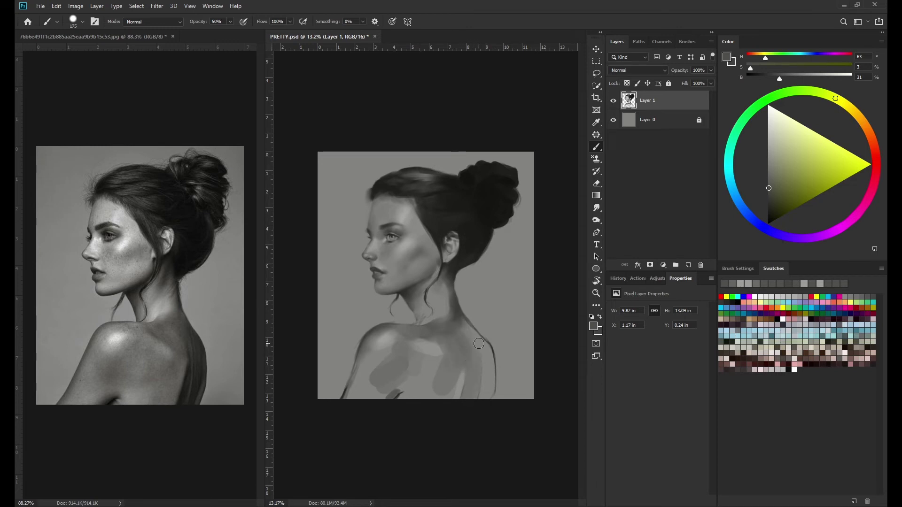
{"action": "left_click_drag", "start_coordinate": [487, 329], "coordinate": [494, 392]}
{"action": "left_click_drag", "start_coordinate": [444, 285], "coordinate": [441, 314]}
Step: Repaint the shoulder's edge in light grey with a smaller brush
{"action": "key", "text": "r"}
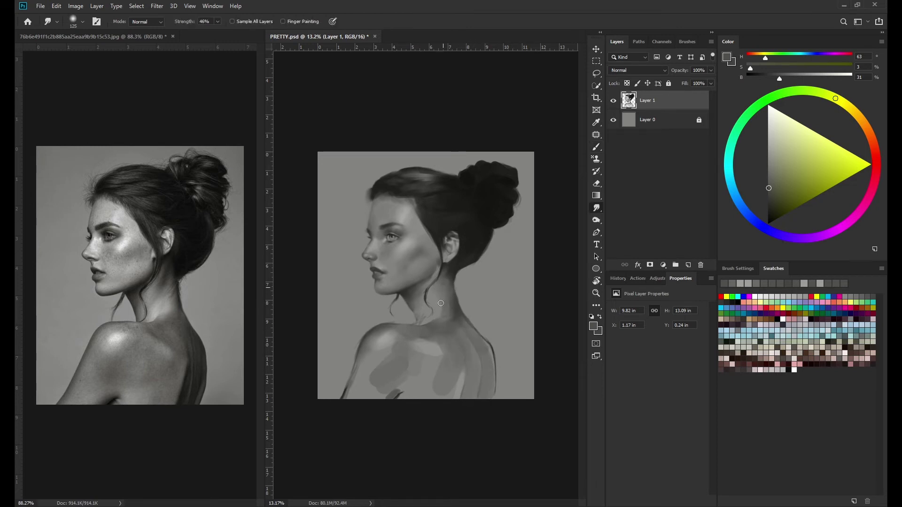
{"action": "key", "text": "b"}
{"action": "left_click", "coordinate": [448, 306], "text": "alt"}
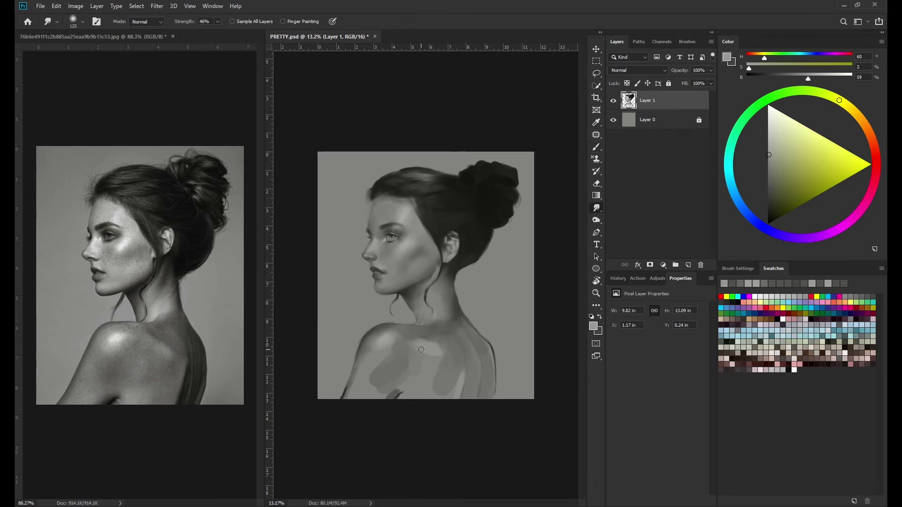
{"action": "scroll", "coordinate": [432, 281], "scroll_direction": "up", "scroll_amount": 2, "text": "alt"}
{"action": "key", "text": "bracketleft"}
{"action": "key", "text": "bracketleft"}
{"action": "key", "text": "bracketleft"}
{"action": "left_click", "coordinate": [348, 356], "text": "alt"}
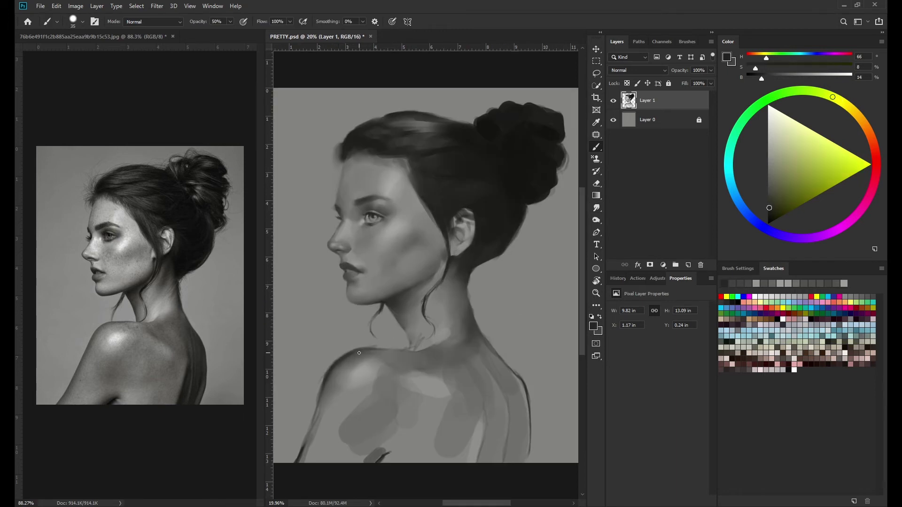
{"action": "left_click", "coordinate": [359, 353], "text": "alt"}
{"action": "left_click_drag", "start_coordinate": [336, 357], "coordinate": [354, 368]}
Step: Fill the gap at the bun's edge with near-black paint using a small brush
{"action": "key", "text": "bracketright"}
{"action": "key", "text": "bracketright"}
{"action": "key", "text": "bracketright"}
{"action": "left_click", "coordinate": [473, 278], "text": "alt"}
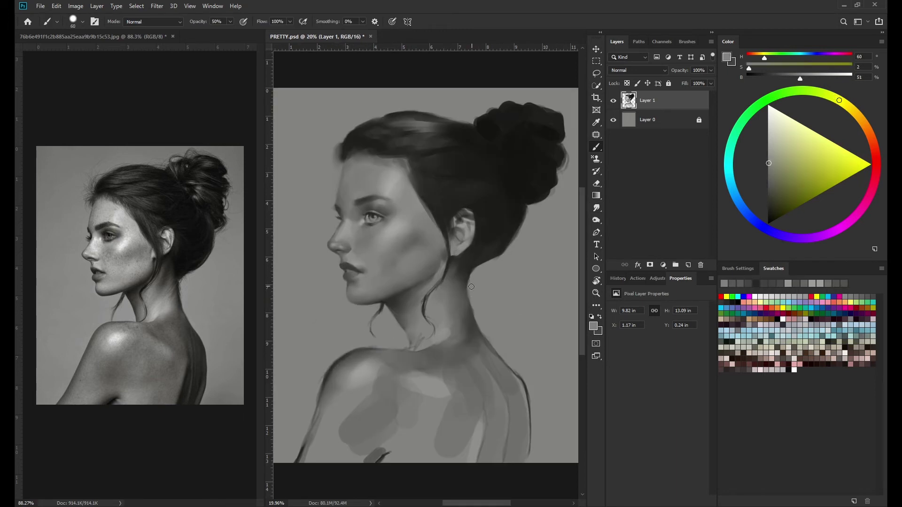
{"action": "left_click", "coordinate": [488, 263], "text": "alt"}
{"action": "key", "text": "bracketleft"}
{"action": "key", "text": "bracketleft"}
{"action": "key", "text": "bracketleft"}
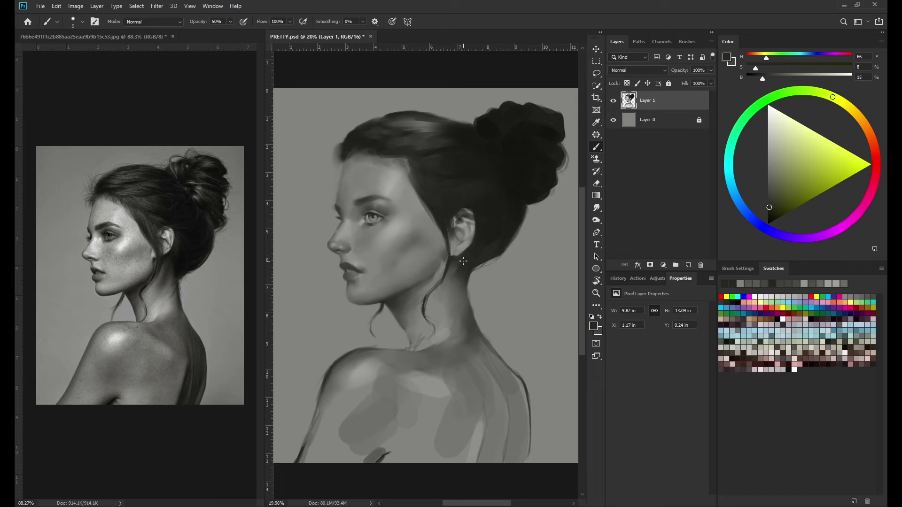
{"action": "left_click_drag", "start_coordinate": [541, 201], "coordinate": [469, 212]}
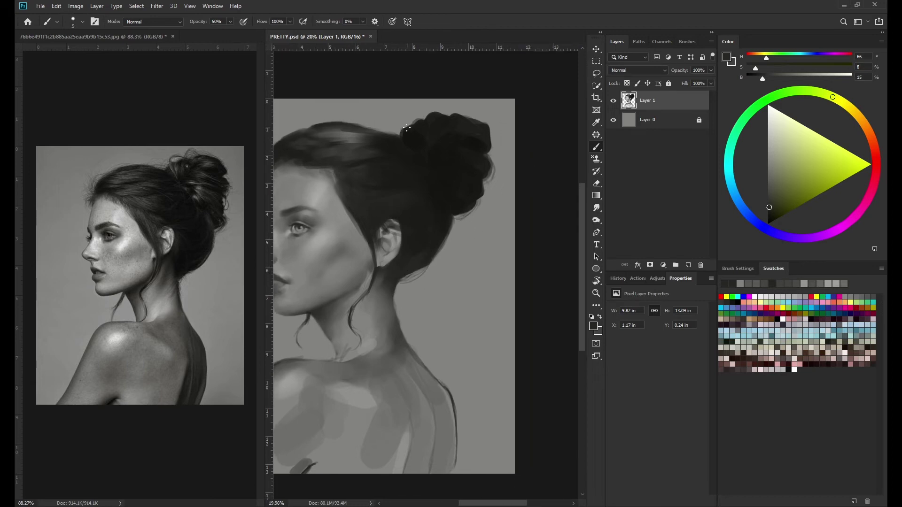
{"action": "key", "text": "bracketright"}
{"action": "key", "text": "bracketright"}
{"action": "key", "text": "bracketright"}
{"action": "mouse_move", "coordinate": [413, 132]}
{"action": "left_mouse_down"}
{"action": "mouse_move", "coordinate": [418, 115]}
{"action": "mouse_move", "coordinate": [379, 140]}
{"action": "left_mouse_up"}
{"action": "key", "text": "bracketright"}
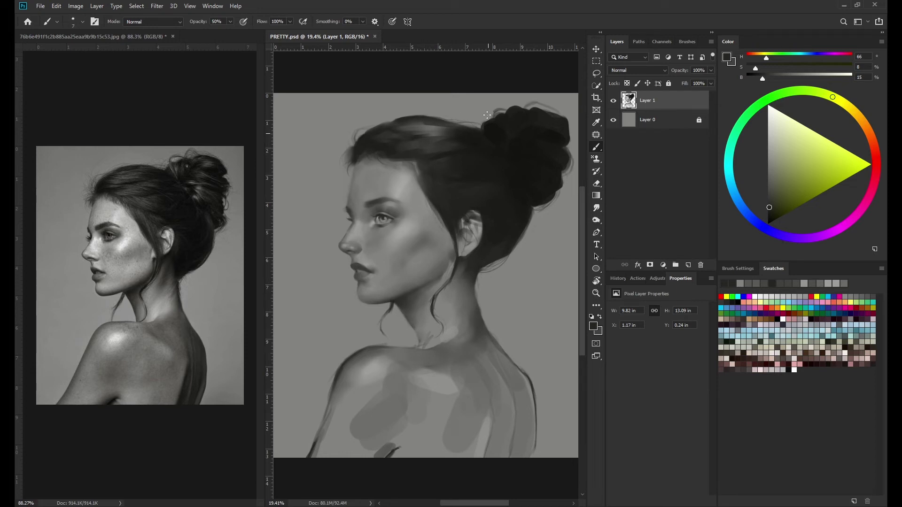
Step: Zoom in on the chin and neck and sample neck greys and shadow tones
{"action": "key", "text": "bracketright"}
{"action": "key", "text": "bracketright"}
{"action": "left_click", "coordinate": [383, 222], "text": "alt"}
{"action": "scroll", "coordinate": [383, 221], "scroll_direction": "up", "scroll_amount": 2}
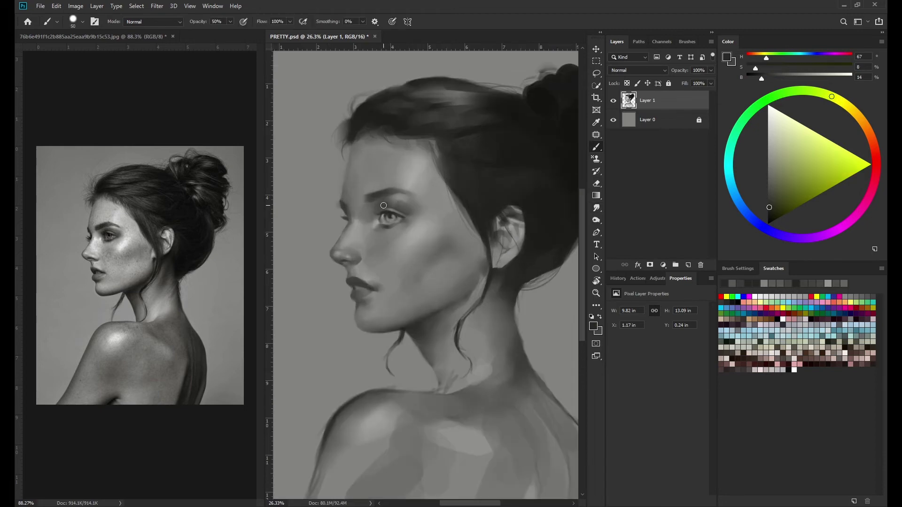
{"action": "scroll", "coordinate": [383, 205], "scroll_direction": "up", "scroll_amount": 1}
{"action": "key", "text": "h"}
{"action": "left_click_drag", "start_coordinate": [401, 191], "coordinate": [415, 246]}
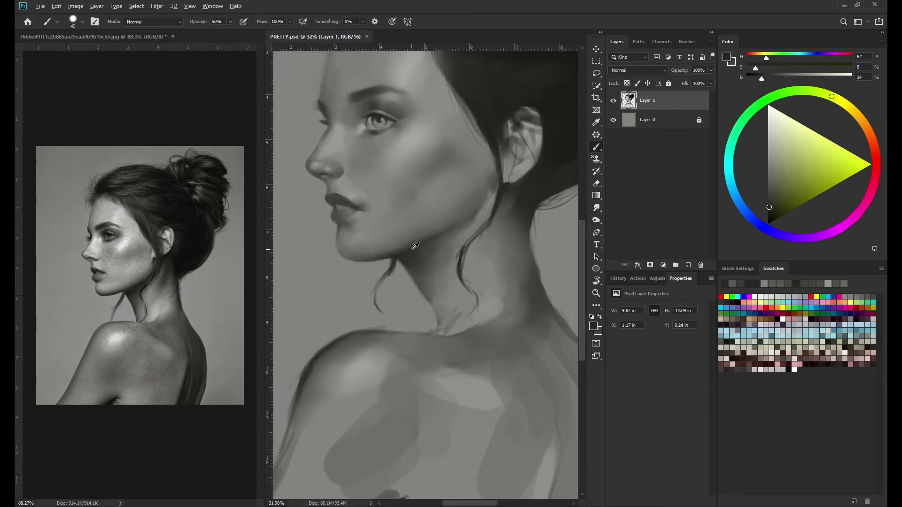
{"action": "left_click", "coordinate": [415, 246], "text": "alt"}
{"action": "key", "text": "bracketleft"}
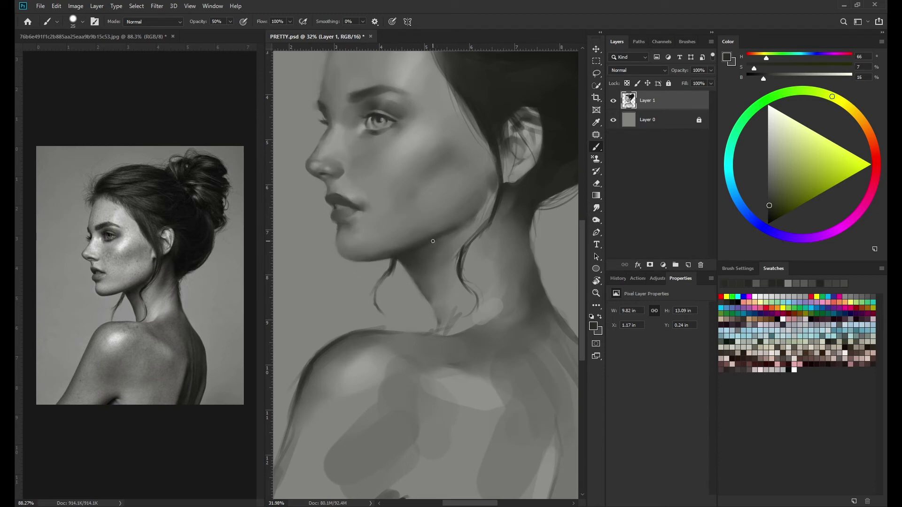
{"action": "left_click", "coordinate": [432, 241], "text": "alt"}
Step: Frame the face and neck and pick lighter, darker and mid greys for shading
{"action": "key", "text": "h"}
{"action": "left_click_drag", "start_coordinate": [433, 241], "coordinate": [436, 259]}
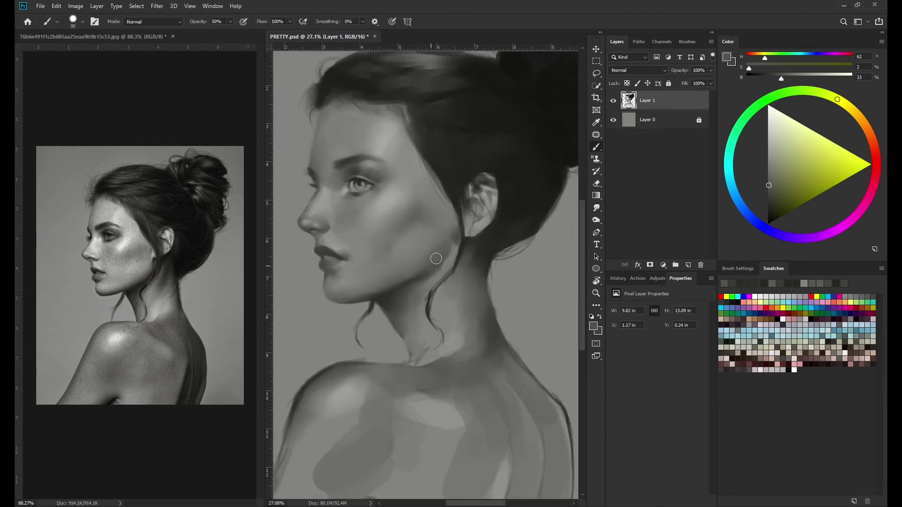
{"action": "key", "text": "bracketright"}
{"action": "key", "text": "bracketright"}
{"action": "left_click", "coordinate": [422, 263], "text": "alt"}
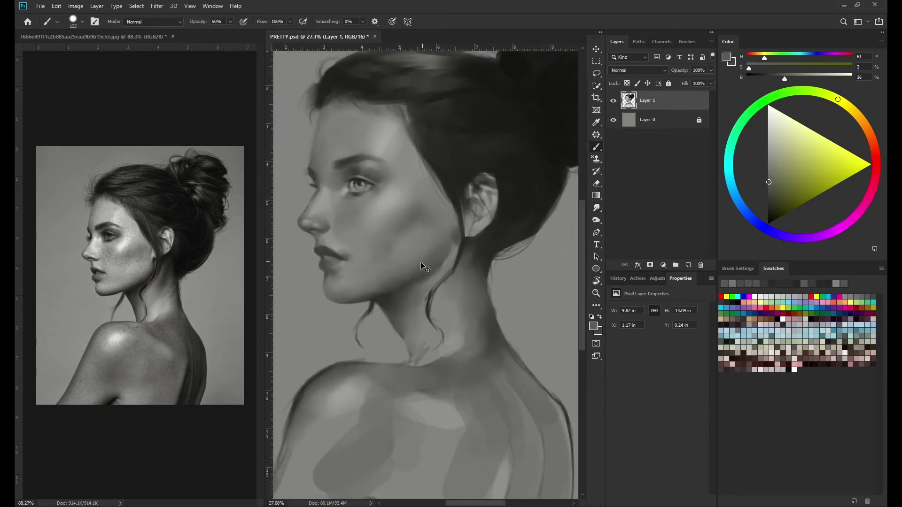
{"action": "key", "text": "bracketleft"}
{"action": "key", "text": "bracketleft"}
{"action": "key", "text": "bracketleft"}
{"action": "left_click", "coordinate": [432, 277], "text": "alt"}
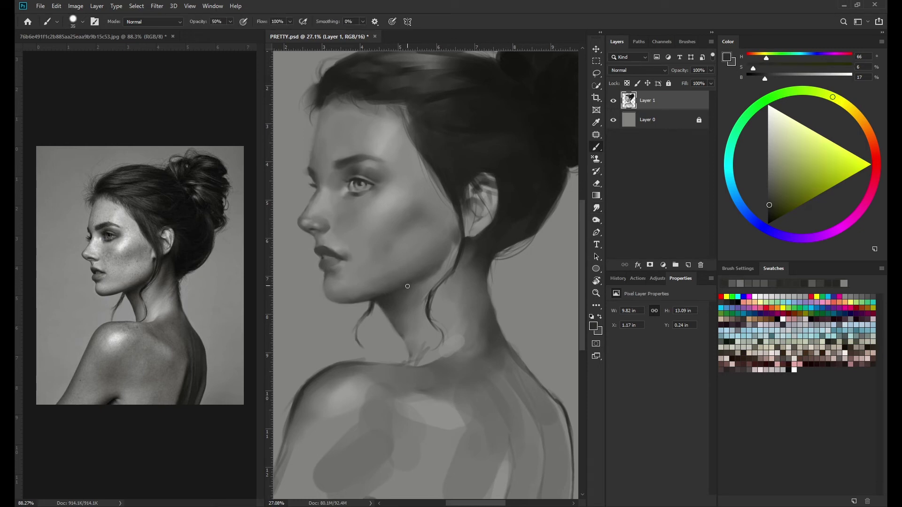
{"action": "left_click", "coordinate": [430, 276], "text": "alt"}
Step: Paint soft shading across the upper back using greys sampled from the shoulder
{"action": "scroll", "coordinate": [430, 282], "scroll_direction": "down", "scroll_amount": 3, "text": "alt"}
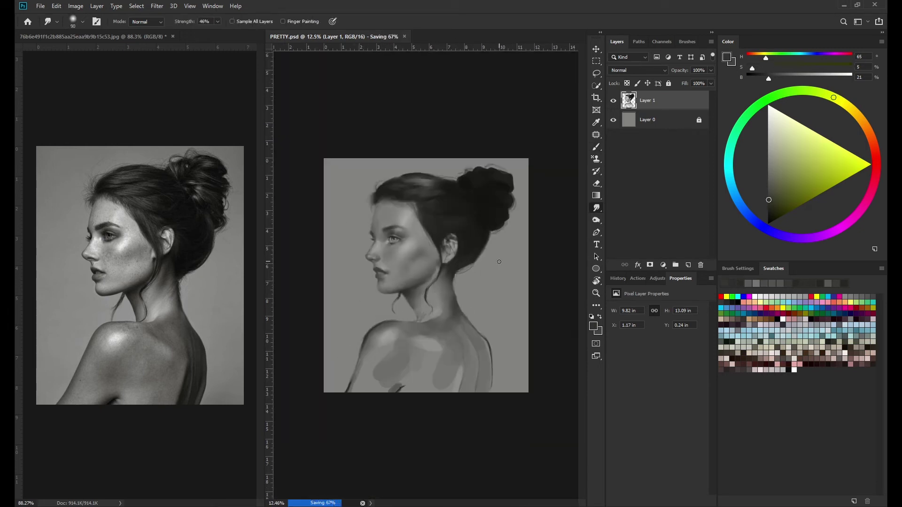
{"action": "left_click", "coordinate": [439, 352], "text": "alt"}
{"action": "key", "text": "bracketleft"}
{"action": "key", "text": "bracketleft"}
{"action": "key", "text": "bracketleft"}
{"action": "left_click", "coordinate": [463, 316], "text": "alt"}
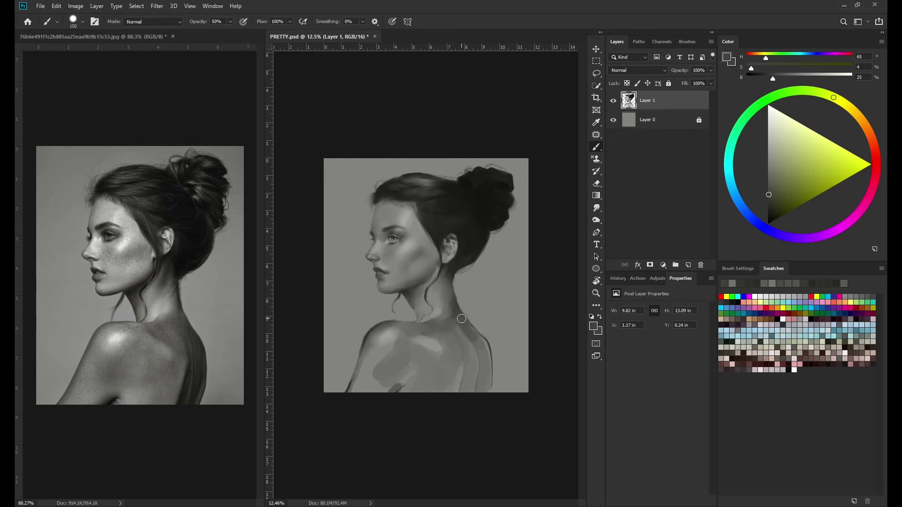
{"action": "left_click_drag", "start_coordinate": [465, 324], "coordinate": [475, 330]}
{"action": "key", "text": "bracketright"}
{"action": "key", "text": "bracketright"}
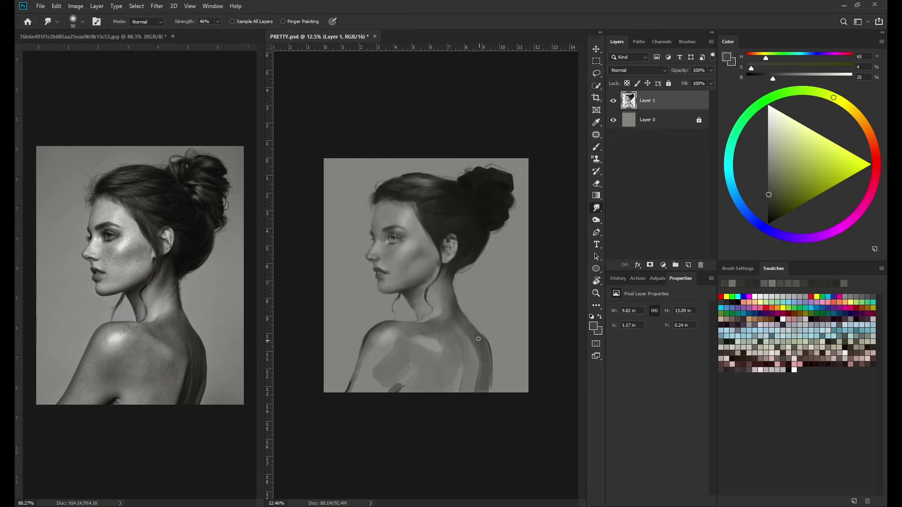
{"action": "left_click", "coordinate": [467, 364], "text": "alt"}
{"action": "key", "text": "bracketleft"}
{"action": "key", "text": "bracketleft"}
{"action": "key", "text": "bracketleft"}
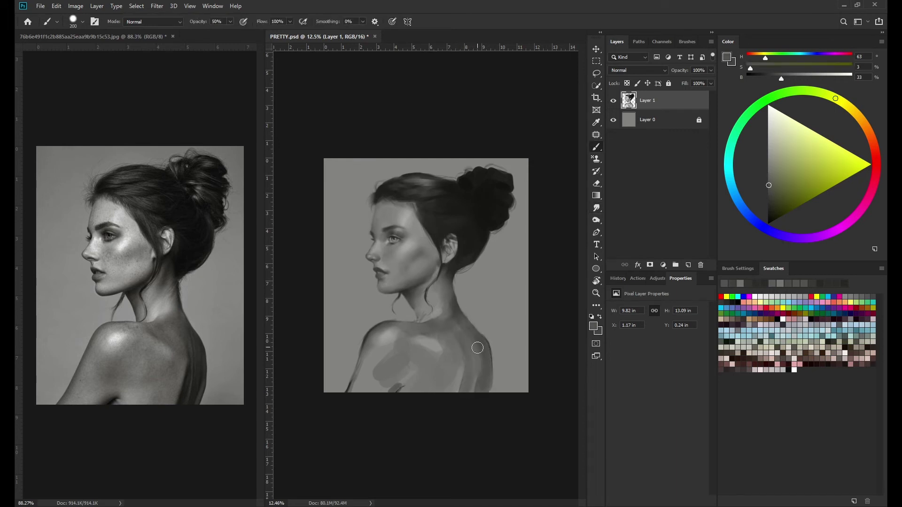
{"action": "left_click", "coordinate": [481, 347], "text": "alt"}
Step: Dab a light shoulder tone onto the back and pick a dark hair tone for detail
{"action": "left_click", "coordinate": [479, 364], "text": "alt"}
{"action": "key", "text": "bracketright"}
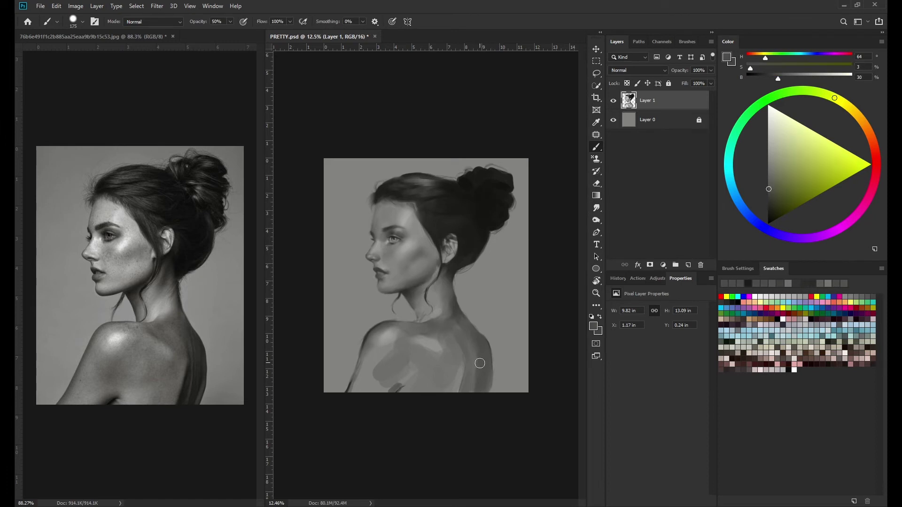
{"action": "left_click", "coordinate": [495, 384], "text": "alt"}
{"action": "left_click", "coordinate": [486, 406], "text": "alt"}
{"action": "key", "text": "bracketleft"}
{"action": "key", "text": "bracketleft"}
{"action": "key", "text": "bracketleft"}
{"action": "scroll", "coordinate": [387, 275], "scroll_direction": "up", "scroll_amount": 3}
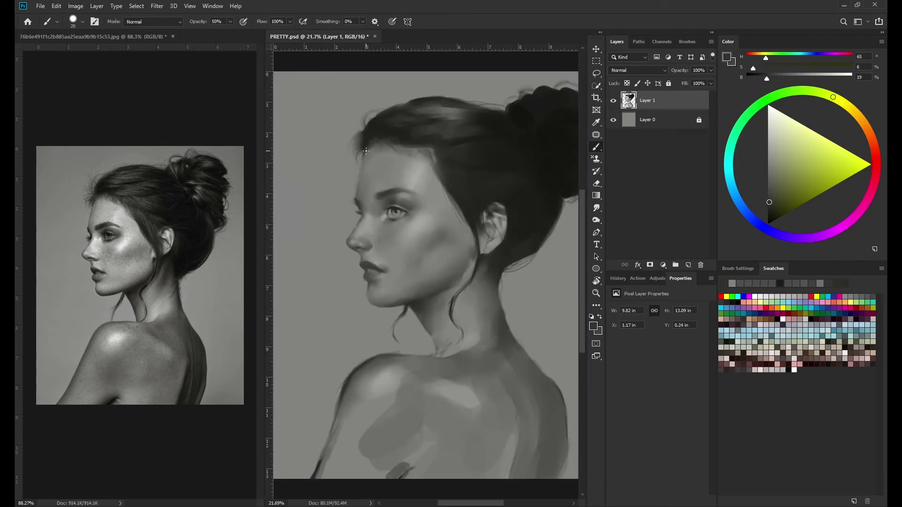
Step: Darken the shadows around the ear with the dark hair colour and mid greys
{"action": "scroll", "coordinate": [539, 306], "scroll_direction": "up", "scroll_amount": 3}
{"action": "key", "text": "bracketright"}
{"action": "key", "text": "bracketright"}
{"action": "key", "text": "bracketright"}
{"action": "left_click", "coordinate": [448, 210], "text": "alt"}
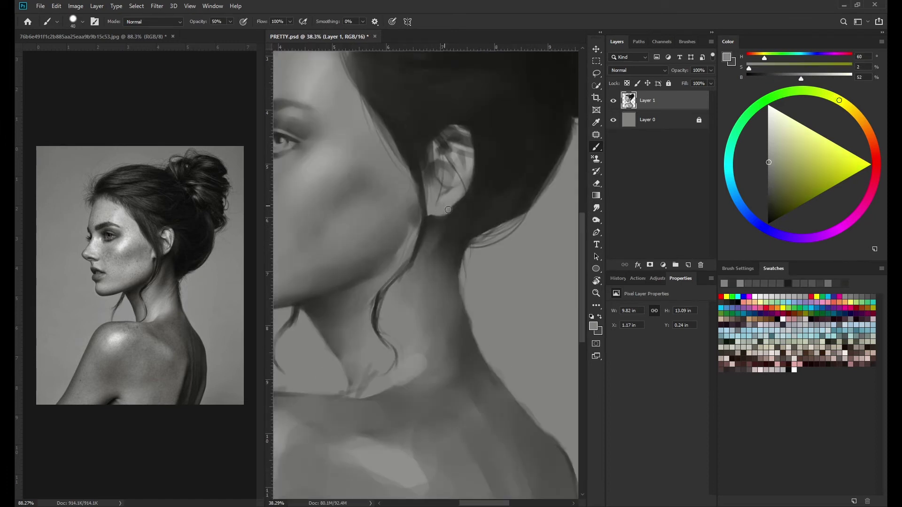
{"action": "left_click", "coordinate": [444, 146], "text": "alt"}
{"action": "key", "text": "bracketleft"}
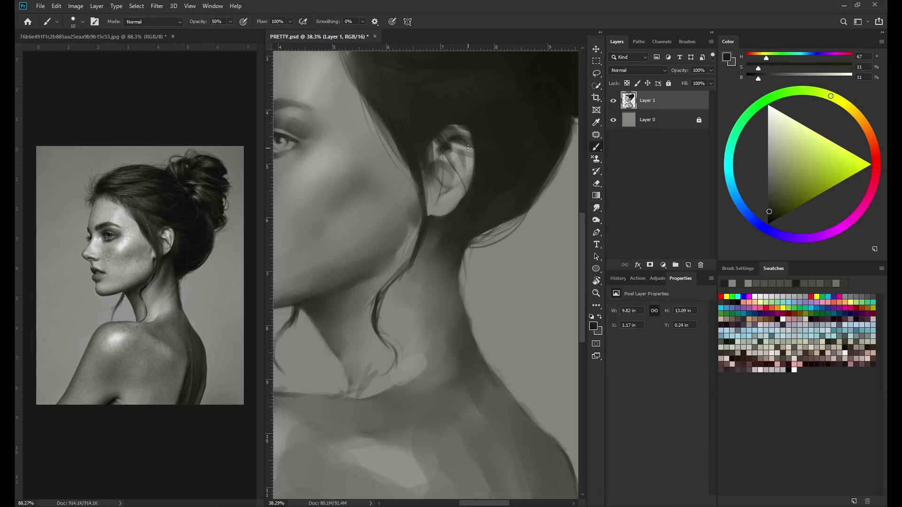
{"action": "left_click_drag", "start_coordinate": [440, 185], "coordinate": [434, 190]}
{"action": "left_click", "coordinate": [451, 186], "text": "alt"}
{"action": "key", "text": "bracketleft"}
{"action": "key", "text": "bracketleft"}
{"action": "key", "text": "bracketleft"}
{"action": "left_click", "coordinate": [454, 186], "text": "alt"}
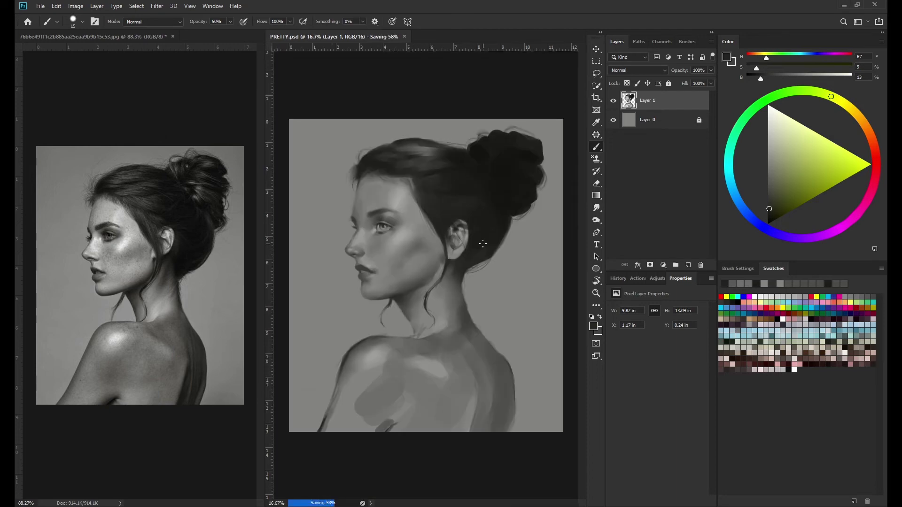
{"action": "scroll", "coordinate": [465, 212], "scroll_direction": "down", "scroll_amount": 5}
{"action": "scroll", "coordinate": [475, 245], "scroll_direction": "up", "scroll_amount": 5}
Step: Smudge-soften the ear's right edge and add a small dark stroke inside the ear
{"action": "key", "text": "r"}
{"action": "key", "text": "bracketleft"}
{"action": "key", "text": "bracketleft"}
{"action": "mouse_move", "coordinate": [475, 245]}
{"action": "left_mouse_down"}
{"action": "mouse_move", "coordinate": [470, 229]}
{"action": "mouse_move", "coordinate": [435, 238]}
{"action": "left_mouse_up"}
{"action": "key", "text": "b"}
{"action": "left_click", "coordinate": [444, 270], "text": "alt"}
{"action": "left_click", "coordinate": [433, 218], "text": "alt"}
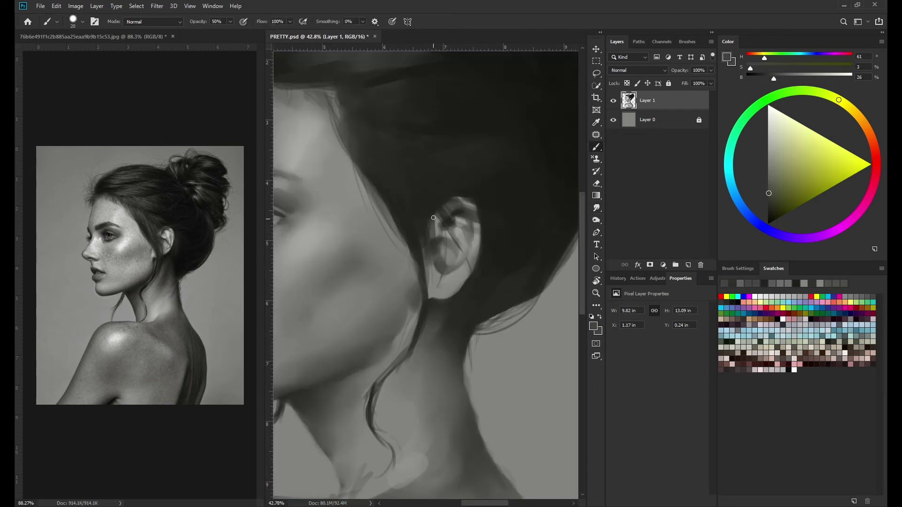
{"action": "left_click", "coordinate": [455, 249], "text": "alt"}
{"action": "key", "text": "bracketright"}
{"action": "key", "text": "bracketright"}
{"action": "key", "text": "bracketright"}
Step: Refine the ear folds and earlobe with darker hair greys and lighter skin greys
{"action": "left_click", "coordinate": [444, 225], "text": "alt"}
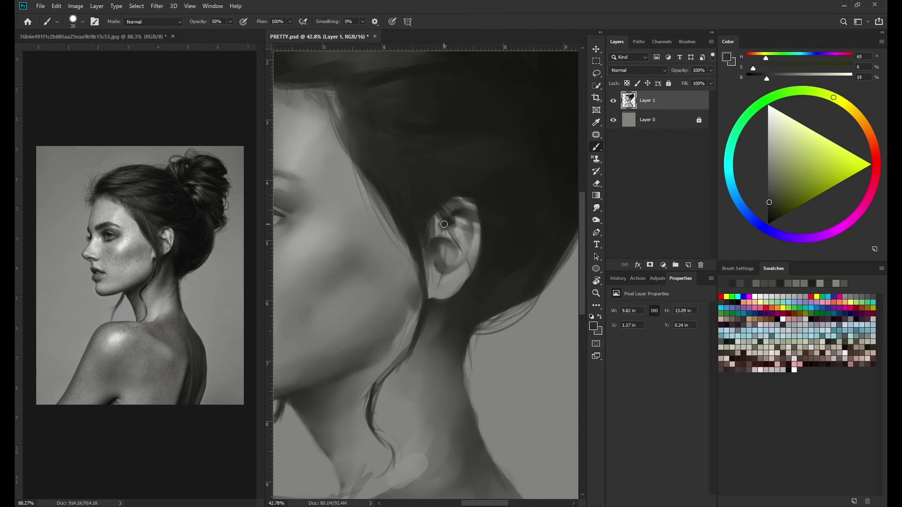
{"action": "key", "text": "bracketright"}
{"action": "left_click", "coordinate": [436, 244], "text": "alt"}
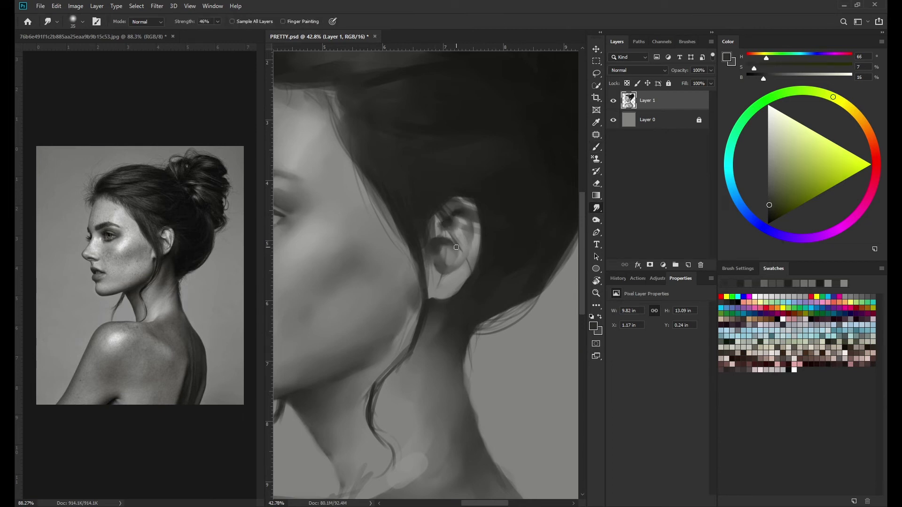
{"action": "left_click", "coordinate": [454, 246], "text": "alt"}
{"action": "key", "text": "bracketleft"}
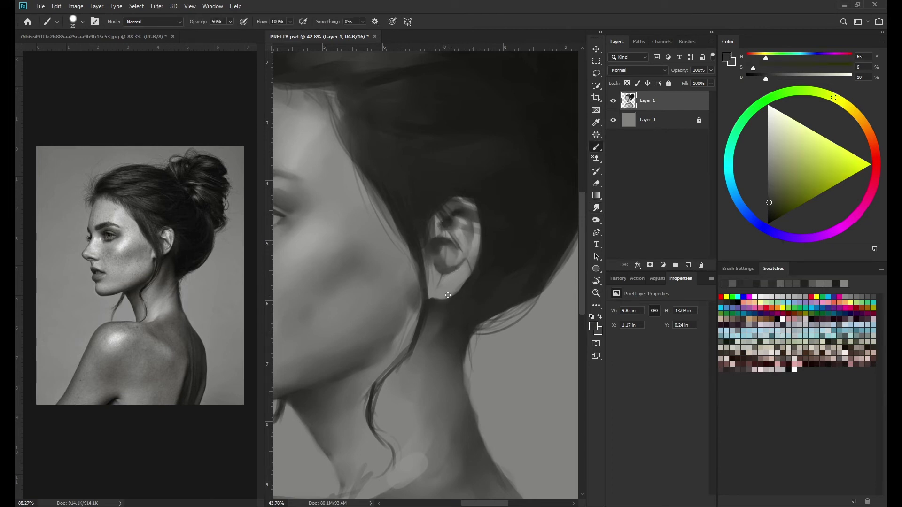
{"action": "left_click", "coordinate": [470, 295], "text": "alt"}
{"action": "left_click", "coordinate": [462, 285], "text": "alt"}
{"action": "key", "text": "bracketright"}
{"action": "key", "text": "bracketright"}
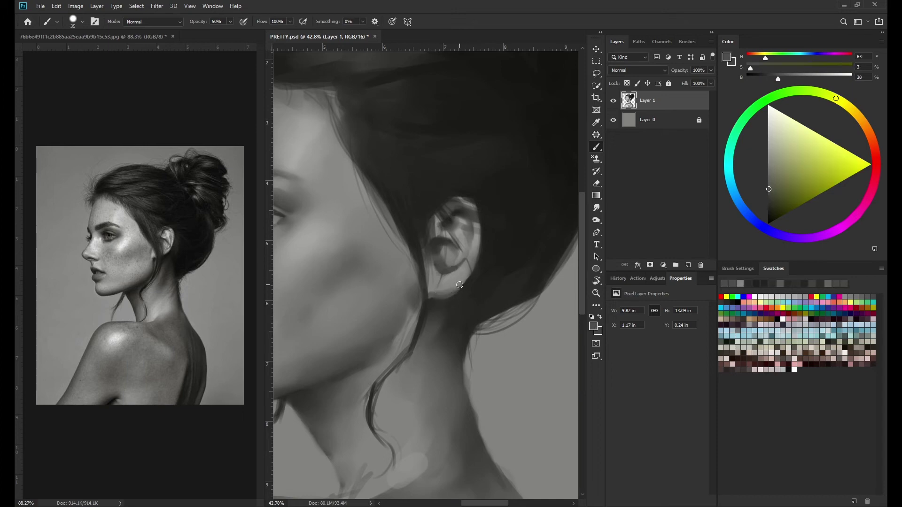
{"action": "left_click", "coordinate": [459, 285], "text": "alt"}
Step: Blend near the neck with light skin tones and flip the painting horizontally
{"action": "key", "text": "r"}
{"action": "scroll", "coordinate": [465, 368], "scroll_direction": "down", "scroll_amount": 3, "text": "alt"}
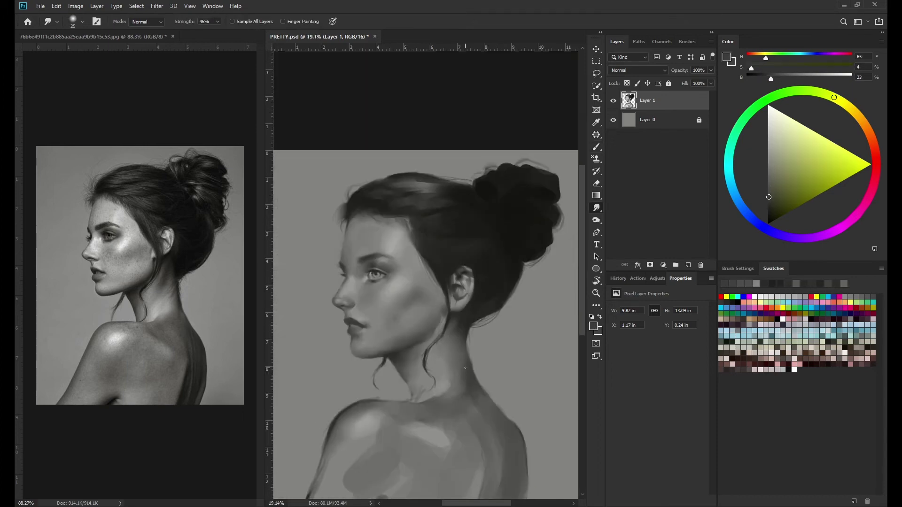
{"action": "key", "text": "b"}
{"action": "left_click", "coordinate": [462, 309], "text": "alt"}
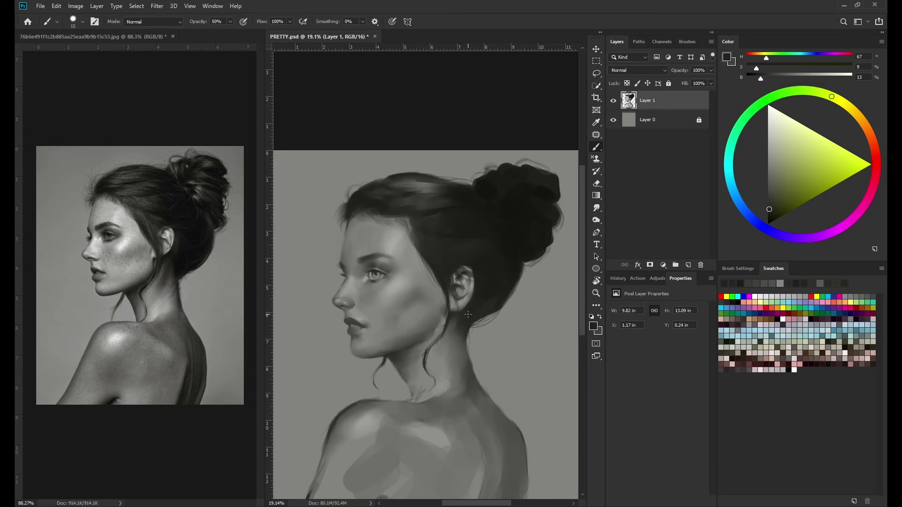
{"action": "key", "text": "bracketright"}
{"action": "key", "text": "bracketright"}
{"action": "key", "text": "bracketright"}
{"action": "scroll", "coordinate": [463, 282], "scroll_direction": "up", "scroll_amount": 3, "text": "alt"}
{"action": "left_click", "coordinate": [474, 282], "text": "alt"}
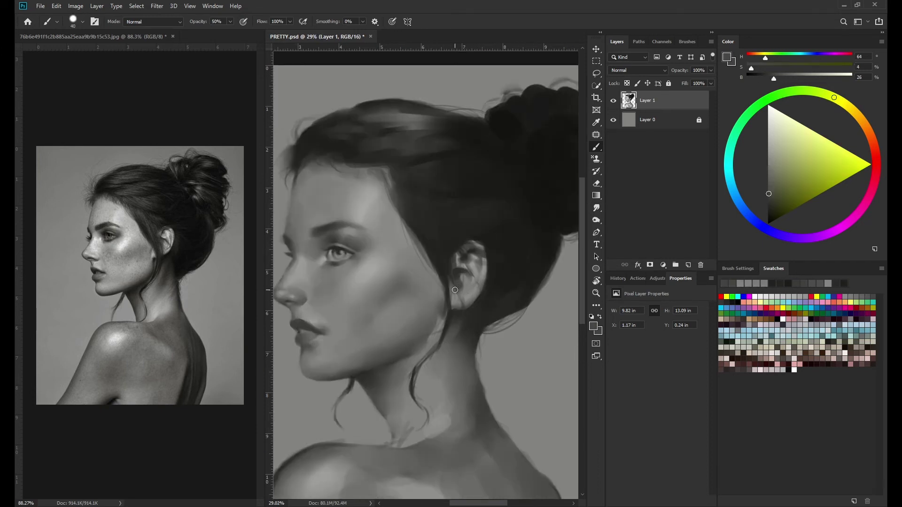
{"action": "left_click", "coordinate": [362, 207], "text": "alt"}
{"action": "key", "text": "ctrl+minus"}
Step: Flip the reference photo horizontally and sample skin, hair and ear greys
{"action": "key", "text": "h"}
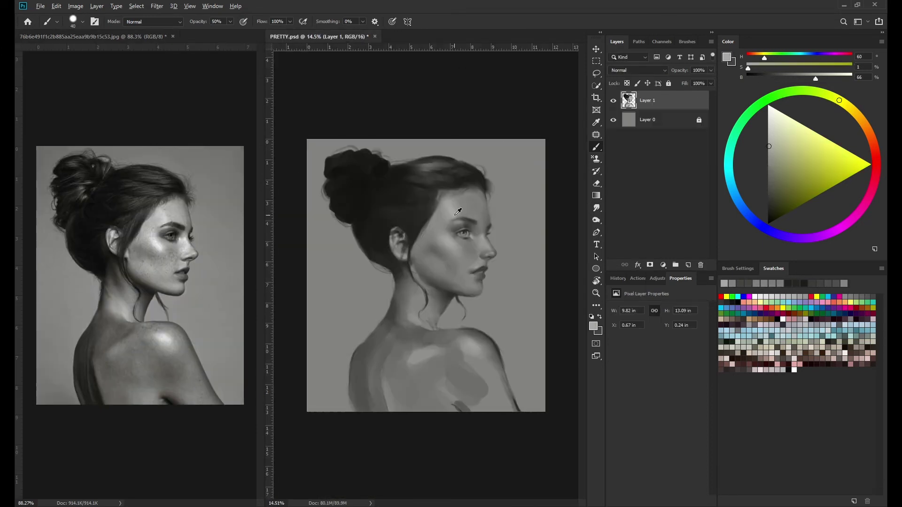
{"action": "scroll", "coordinate": [419, 276], "scroll_direction": "up", "scroll_amount": 4}
{"action": "left_click", "coordinate": [542, 230], "text": "alt"}
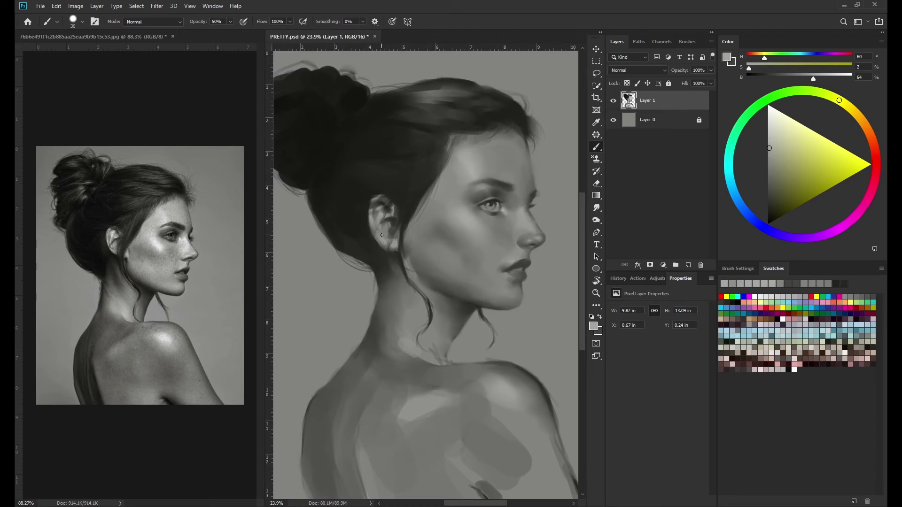
{"action": "key", "text": "bracketright"}
{"action": "left_click", "coordinate": [372, 244], "text": "alt"}
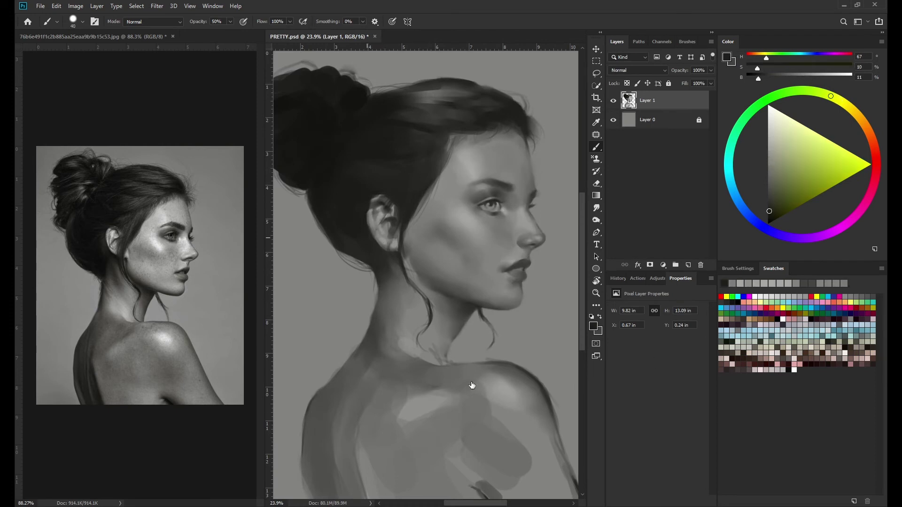
{"action": "key", "text": "bracketright"}
{"action": "scroll", "coordinate": [356, 206], "scroll_direction": "up", "scroll_amount": 2}
{"action": "left_click", "coordinate": [373, 235], "text": "alt"}
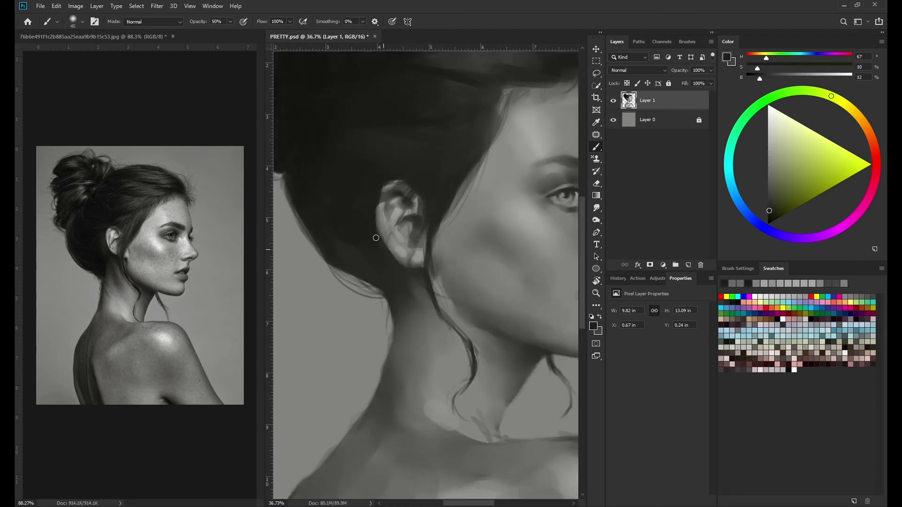
{"action": "left_click", "coordinate": [380, 212], "text": "alt"}
Step: Paint small dark strokes into the ear with a resized brush
{"action": "key", "text": "bracketleft"}
{"action": "key", "text": "bracketleft"}
{"action": "left_click", "coordinate": [380, 204], "text": "alt"}
{"action": "key", "text": "bracketleft"}
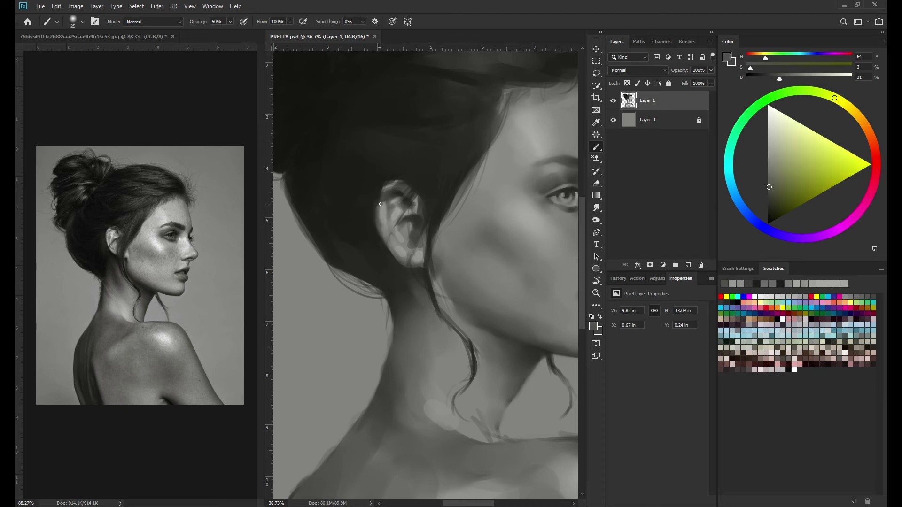
{"action": "scroll", "coordinate": [398, 257], "scroll_direction": "down", "scroll_amount": 3}
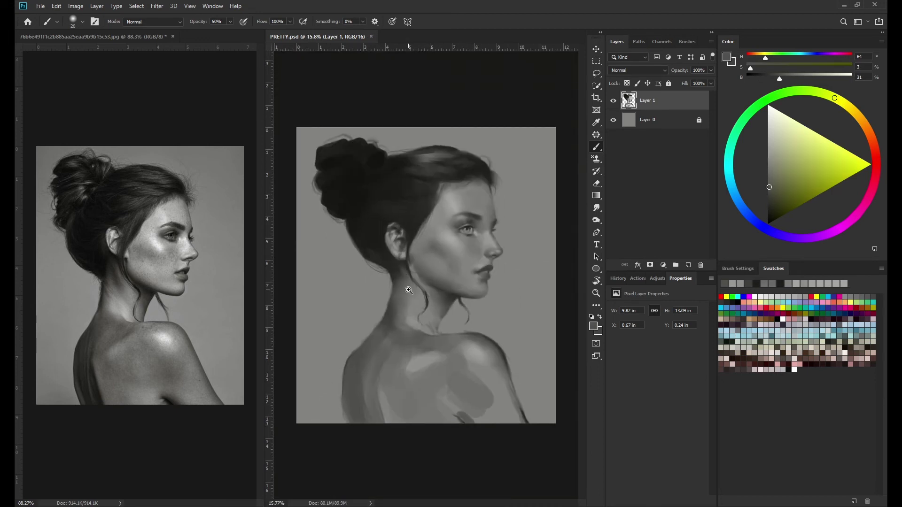
{"action": "key", "text": "bracketright"}
{"action": "key", "text": "bracketright"}
{"action": "key", "text": "bracketright"}
{"action": "scroll", "coordinate": [423, 226], "scroll_direction": "up", "scroll_amount": 3}
{"action": "left_click", "coordinate": [423, 226], "text": "alt"}
{"action": "left_click_drag", "start_coordinate": [423, 226], "coordinate": [439, 234]}
{"action": "left_click", "coordinate": [446, 207], "text": "alt"}
Step: Dab finer shadows into the ear, then blend the jaw and neck with Smudge
{"action": "key", "text": "bracketleft"}
{"action": "key", "text": "bracketleft"}
{"action": "left_click", "coordinate": [461, 205], "text": "alt"}
{"action": "key", "text": "bracketleft"}
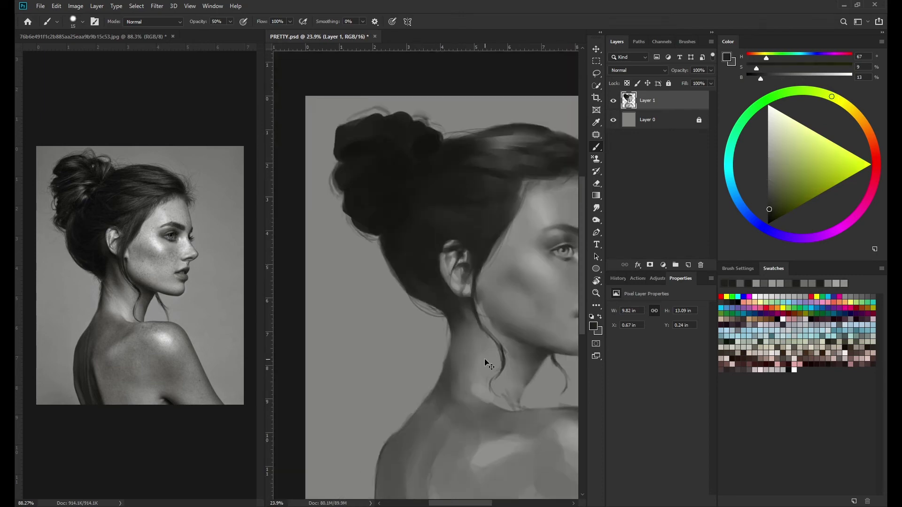
{"action": "scroll", "coordinate": [463, 225], "scroll_direction": "down", "scroll_amount": 2}
{"action": "key", "text": "bracketleft"}
{"action": "key", "text": "bracketleft"}
{"action": "scroll", "coordinate": [473, 344], "scroll_direction": "up", "scroll_amount": 2}
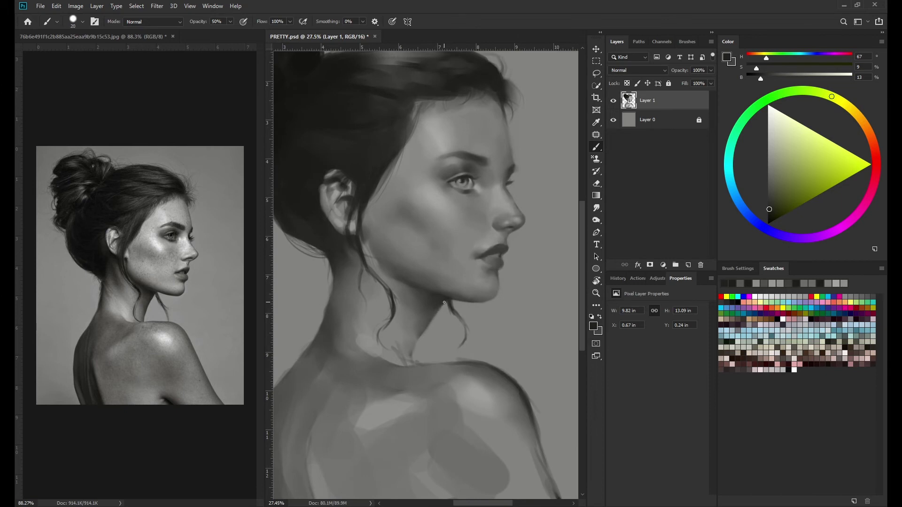
{"action": "key", "text": "bracketright"}
{"action": "key", "text": "bracketright"}
{"action": "key", "text": "bracketright"}
{"action": "key", "text": "r"}
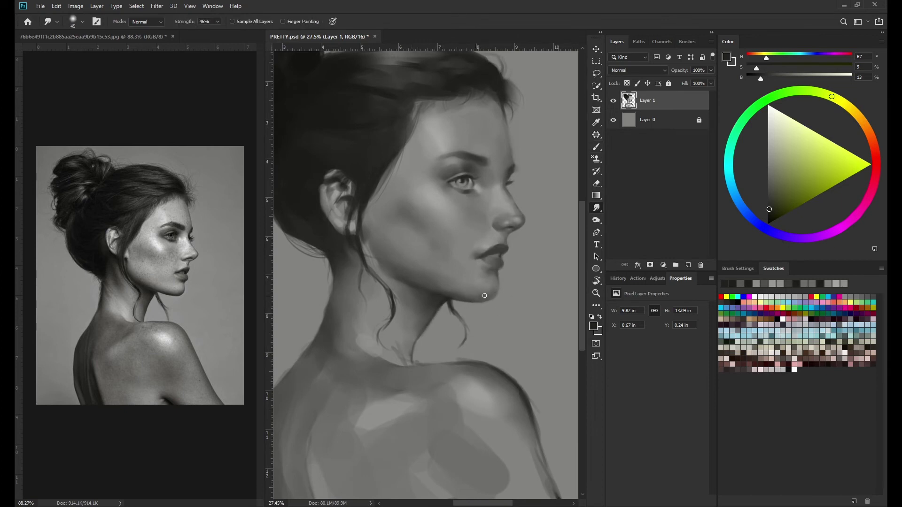
{"action": "scroll", "coordinate": [498, 319], "scroll_direction": "down", "scroll_amount": 4}
Step: Paint dark strokes on the lower back and a darker edge along the back's left side
{"action": "key", "text": "b"}
{"action": "left_click", "coordinate": [485, 390], "text": "alt"}
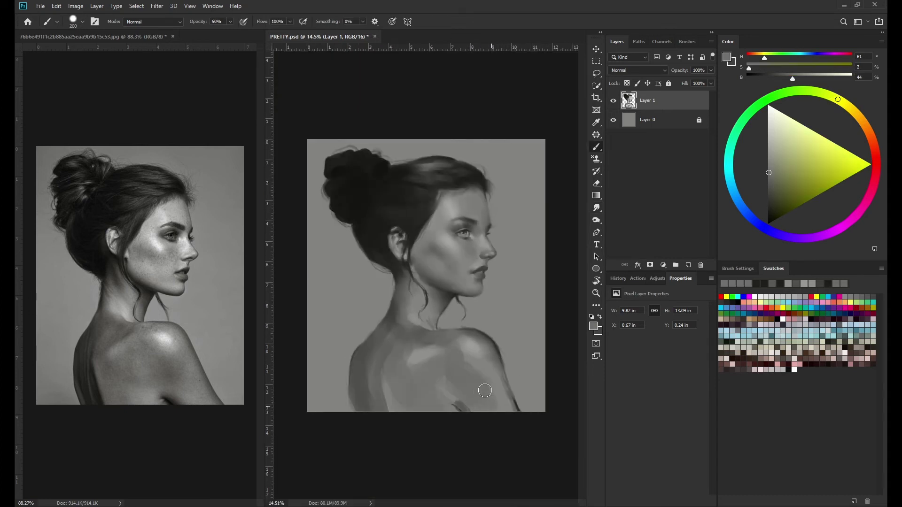
{"action": "left_click", "coordinate": [402, 285], "text": "alt"}
{"action": "left_click_drag", "start_coordinate": [379, 381], "coordinate": [386, 406]}
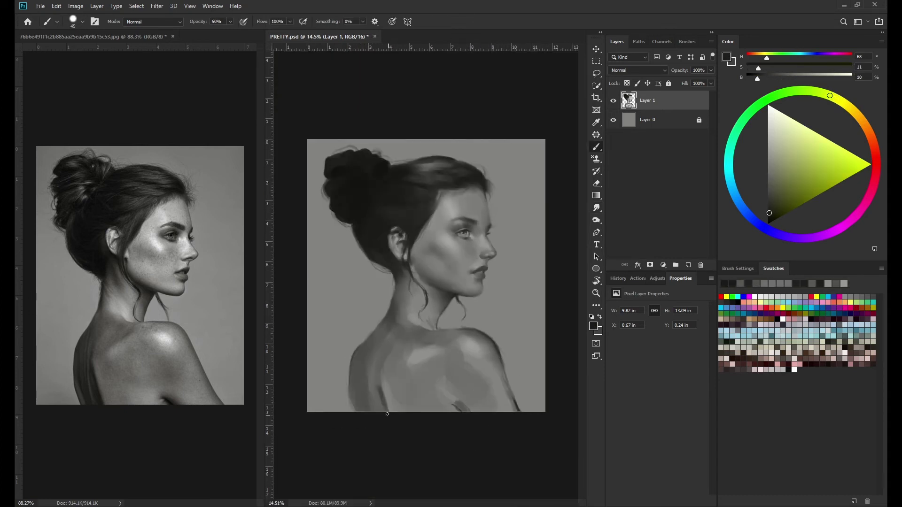
{"action": "left_click", "coordinate": [363, 409], "text": "alt"}
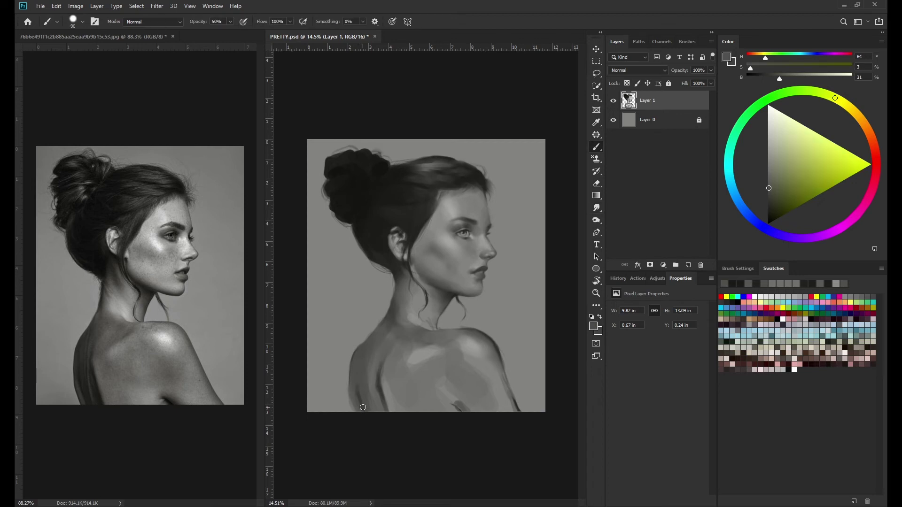
{"action": "key", "text": "bracketright"}
{"action": "key", "text": "bracketright"}
{"action": "key", "text": "bracketright"}
{"action": "left_click", "coordinate": [359, 360], "text": "alt"}
{"action": "left_click_drag", "start_coordinate": [359, 360], "coordinate": [354, 399]}
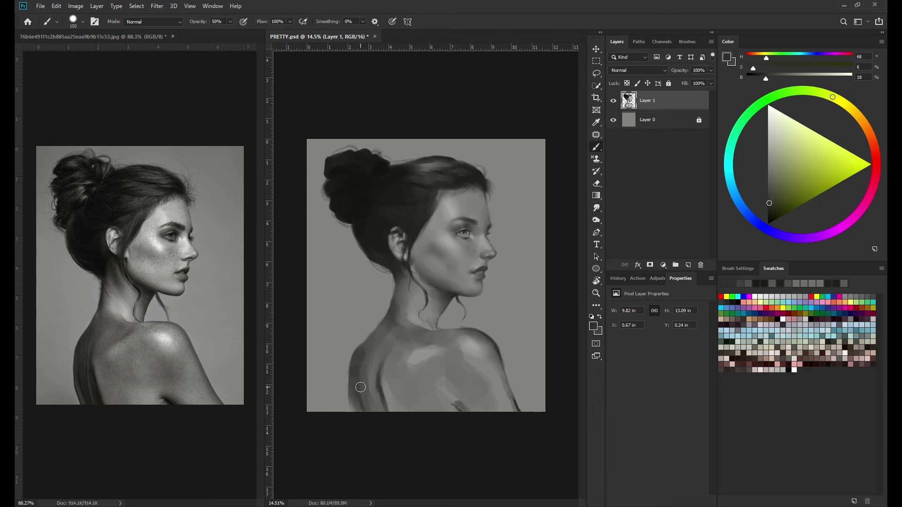
{"action": "key", "text": "bracketleft"}
{"action": "key", "text": "bracketleft"}
{"action": "key", "text": "bracketleft"}
{"action": "left_click", "coordinate": [517, 404], "text": "alt"}
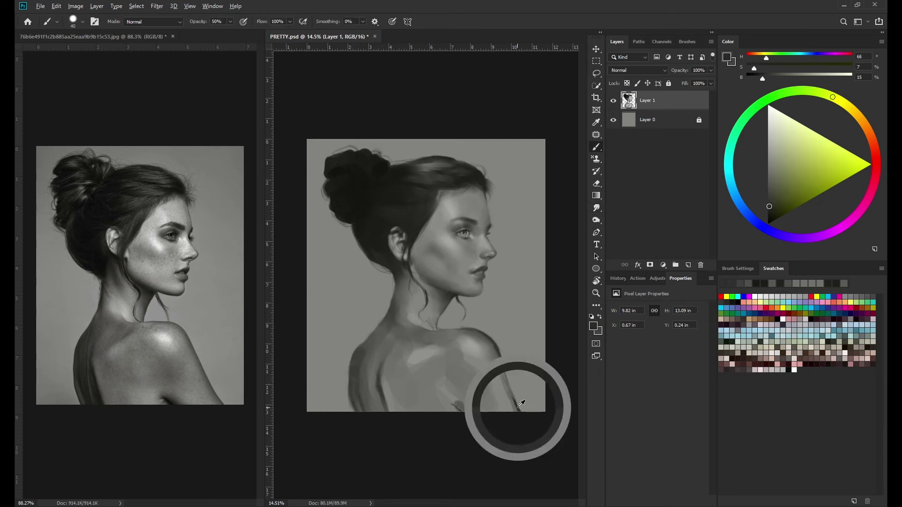
Step: Paint dark shading on the shoulder and blend it with the Smudge tool
{"action": "key", "text": "r"}
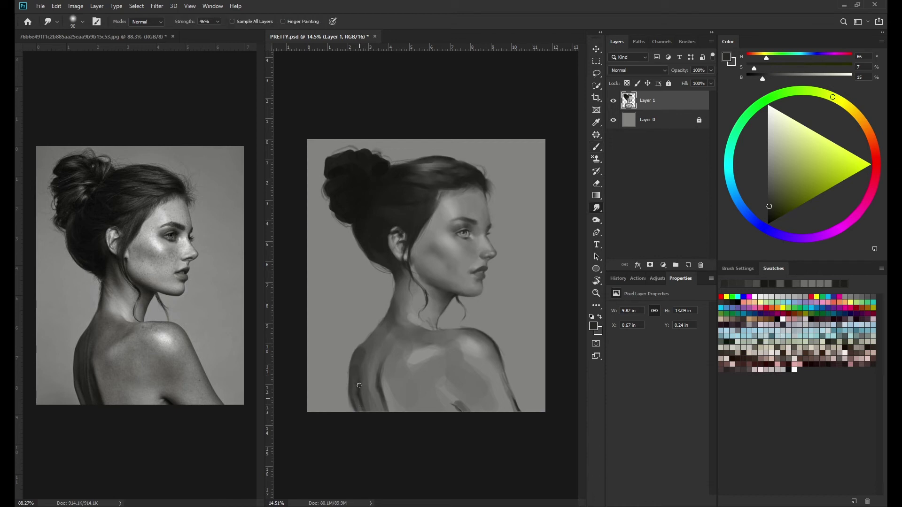
{"action": "key", "text": "b"}
{"action": "left_click", "coordinate": [393, 410], "text": "alt"}
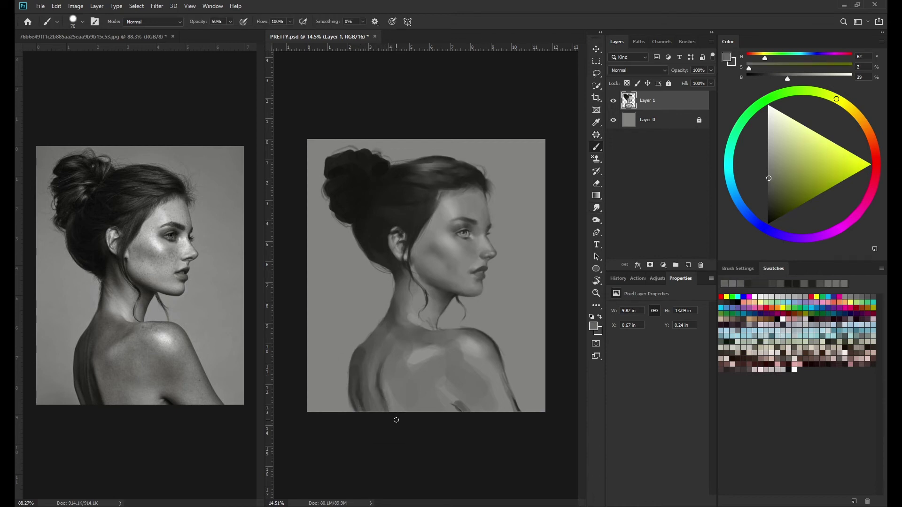
{"action": "left_click", "coordinate": [412, 364], "text": "alt"}
{"action": "mouse_move", "coordinate": [414, 348]}
{"action": "left_mouse_down"}
{"action": "mouse_move", "coordinate": [433, 345]}
{"action": "mouse_move", "coordinate": [406, 343]}
{"action": "left_mouse_up"}
{"action": "key", "text": "r"}
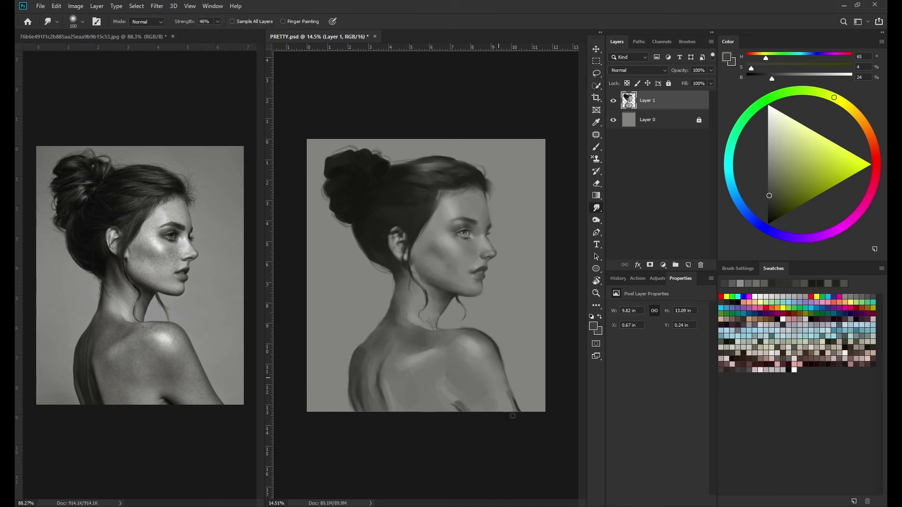
{"action": "key", "text": "b"}
{"action": "scroll", "coordinate": [517, 375], "scroll_direction": "up", "scroll_amount": 2}
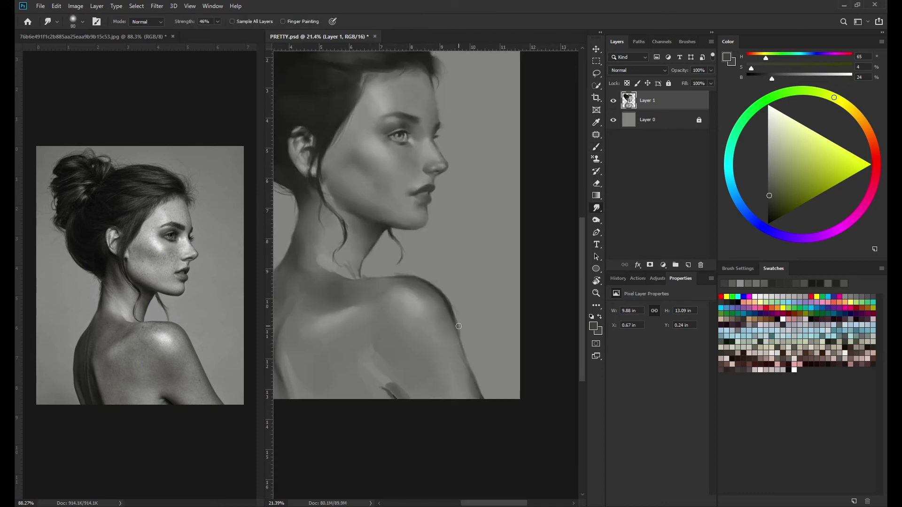
Step: Blend the shoulder, then smudge the neck and jaw using lighter sampled tones
{"action": "key", "text": "r"}
{"action": "key", "text": "b"}
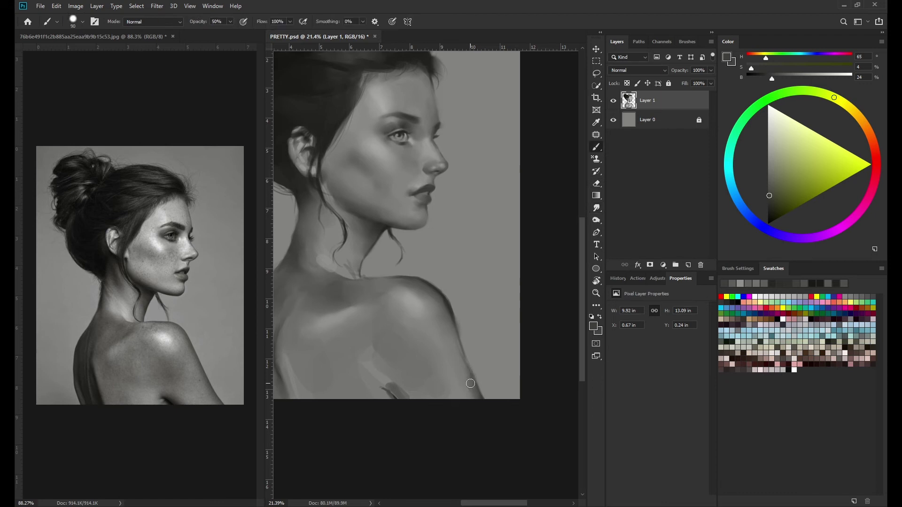
{"action": "left_click_drag", "start_coordinate": [459, 320], "coordinate": [477, 309]}
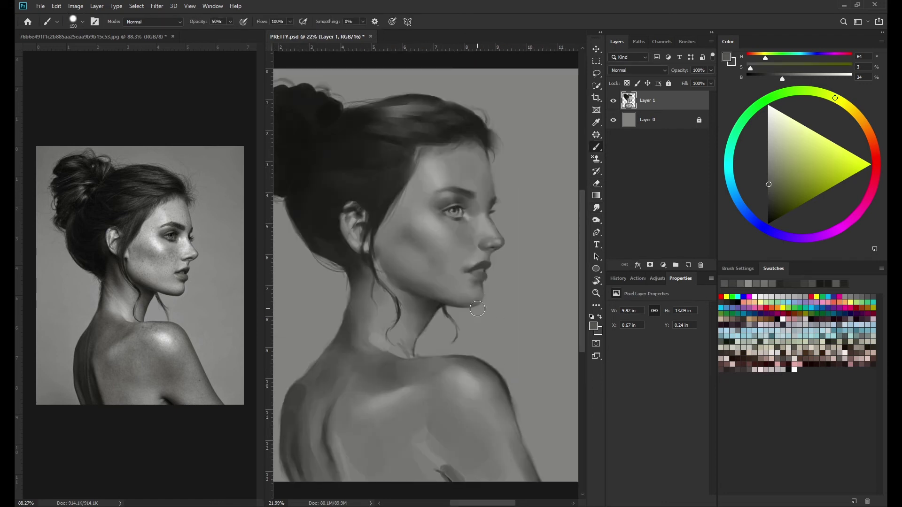
{"action": "left_click", "coordinate": [436, 308], "text": "alt"}
{"action": "key", "text": "r"}
{"action": "scroll", "coordinate": [438, 309], "scroll_direction": "up", "scroll_amount": 1}
{"action": "scroll", "coordinate": [435, 314], "scroll_direction": "up", "scroll_amount": 1}
{"action": "left_click", "coordinate": [427, 322], "text": "alt"}
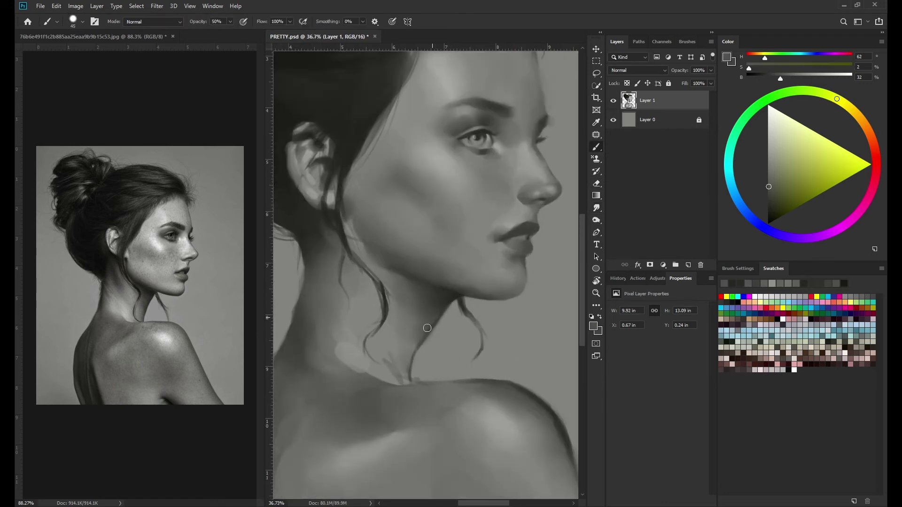
{"action": "left_click", "coordinate": [465, 287], "text": "alt"}
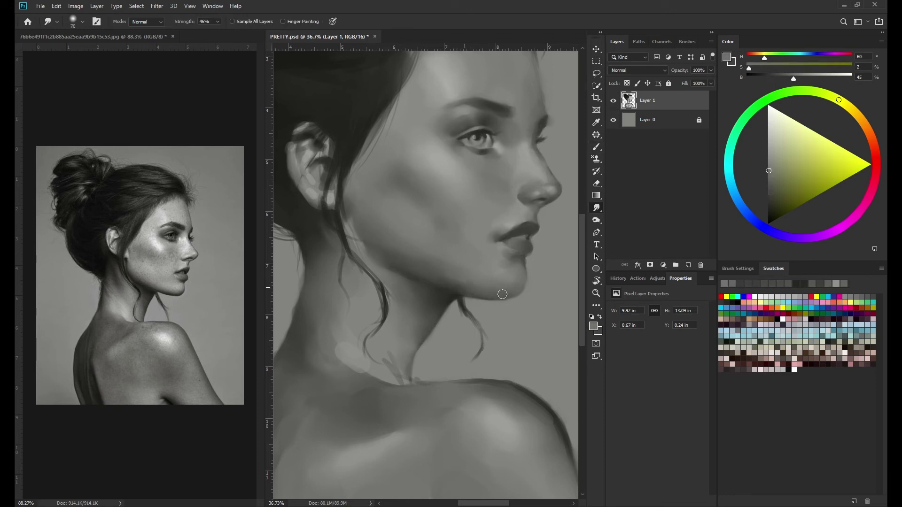
Step: Refine the chin underside and neck with dark hair tones and Smudge, and save PRETTY.psd
{"action": "key", "text": "b"}
{"action": "left_click", "coordinate": [456, 295], "text": "alt"}
{"action": "scroll", "coordinate": [433, 233], "scroll_direction": "up", "scroll_amount": 2}
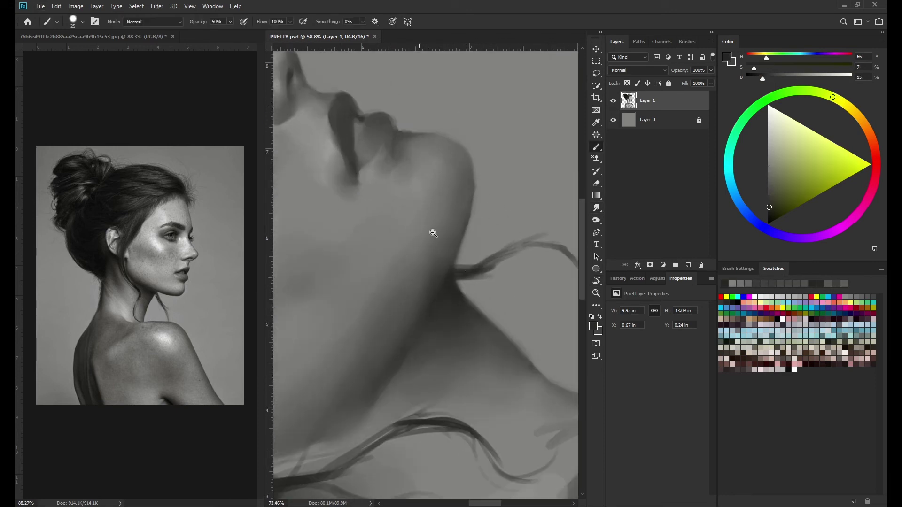
{"action": "scroll", "coordinate": [454, 211], "scroll_direction": "up", "scroll_amount": 1}
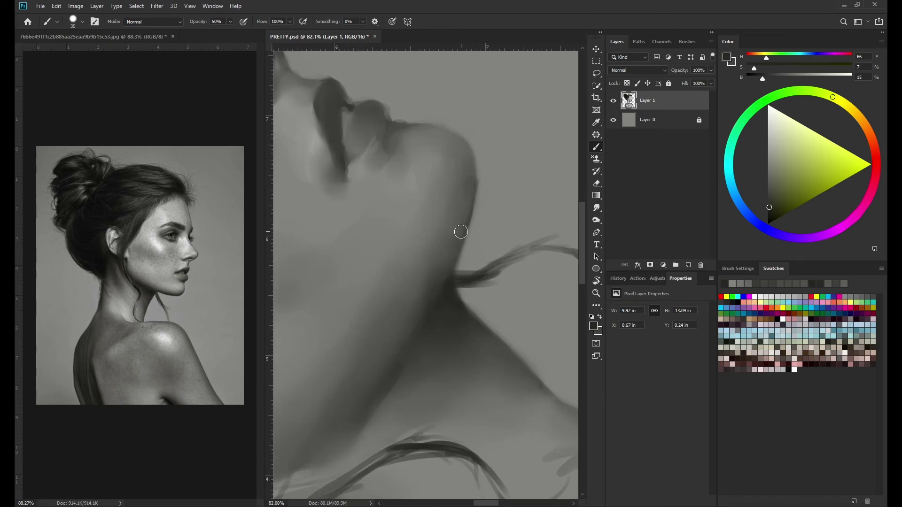
{"action": "key", "text": "r"}
{"action": "scroll", "coordinate": [402, 311], "scroll_direction": "down", "scroll_amount": 2}
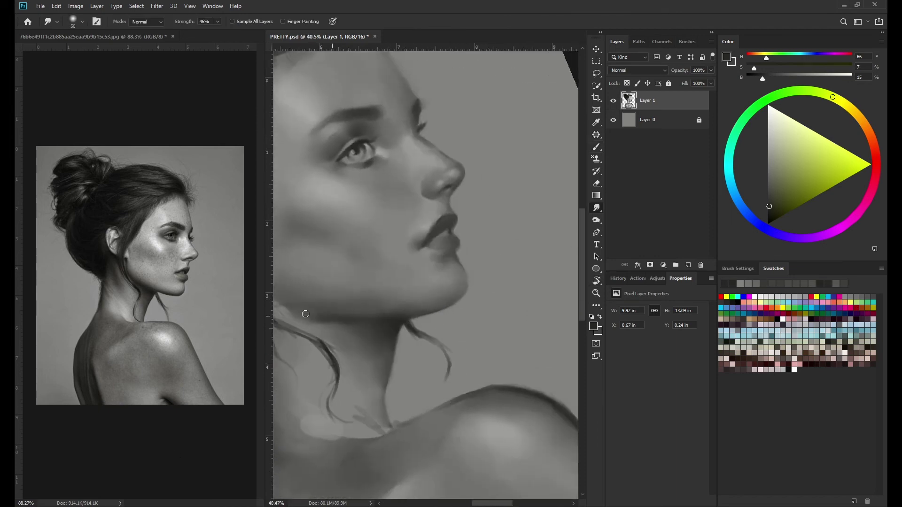
{"action": "key", "text": "b"}
{"action": "scroll", "coordinate": [488, 312], "scroll_direction": "down", "scroll_amount": 2}
{"action": "key", "text": "ctrl+s"}
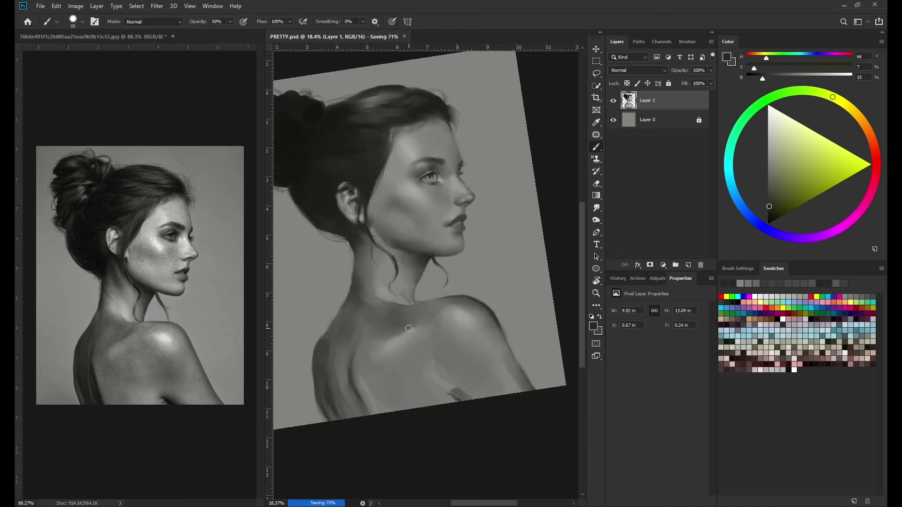
{"action": "left_click", "coordinate": [448, 380], "text": "alt"}
{"action": "key", "text": "r"}
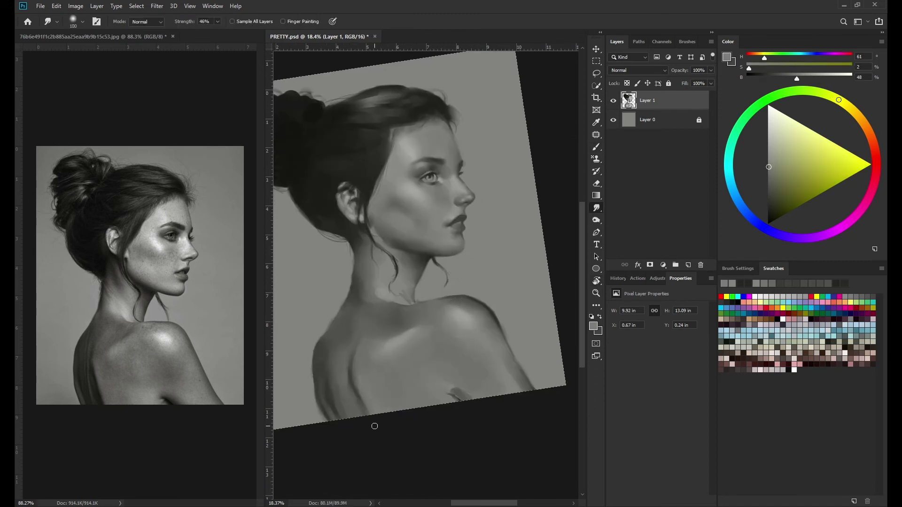
Step: Reset the canvas rotation and sample grey and lighter grey tones from the back with a smaller brush
{"action": "key", "text": "Escape"}
{"action": "key", "text": "b"}
{"action": "left_click", "coordinate": [383, 379], "text": "alt"}
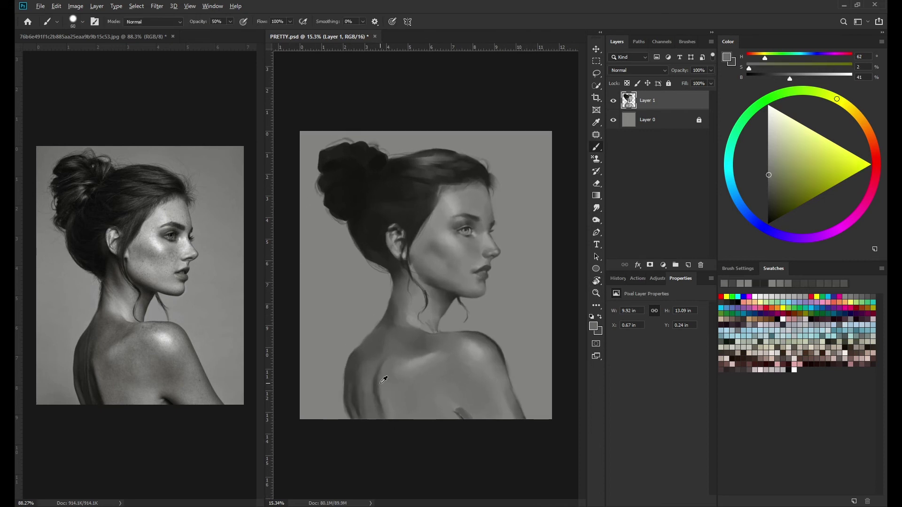
{"action": "key", "text": "bracketleft"}
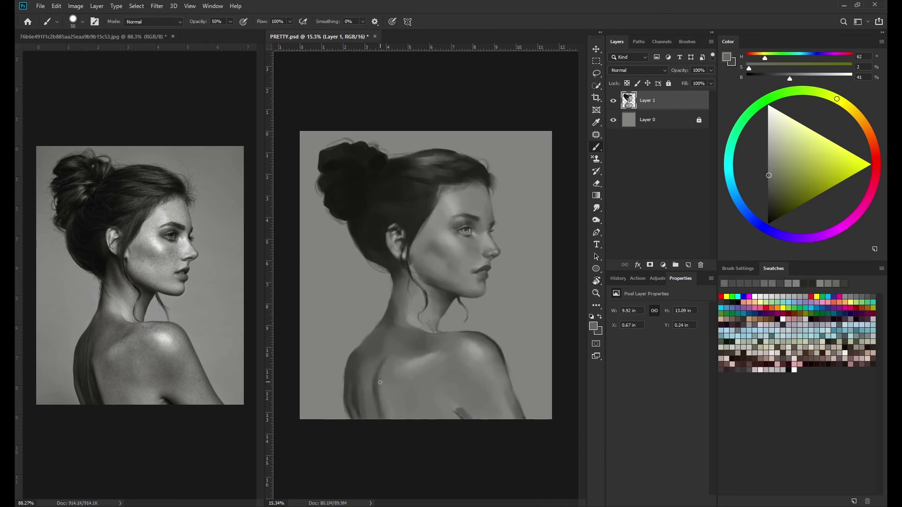
{"action": "left_click", "coordinate": [380, 383], "text": "alt"}
{"action": "key", "text": "r"}
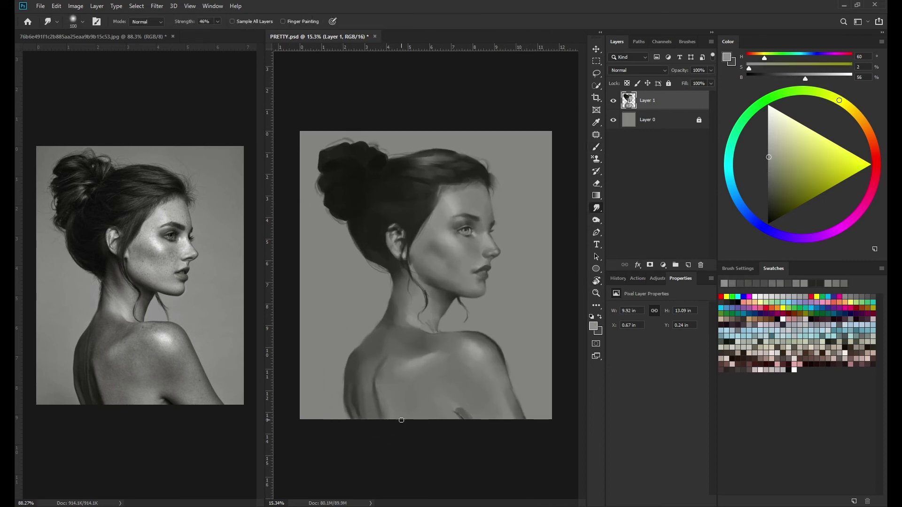
{"action": "key", "text": "b"}
Step: Sample mid, darker and near-black greys from the back with an enlarged brush and zoomed-out view
{"action": "left_click", "coordinate": [380, 376], "text": "alt"}
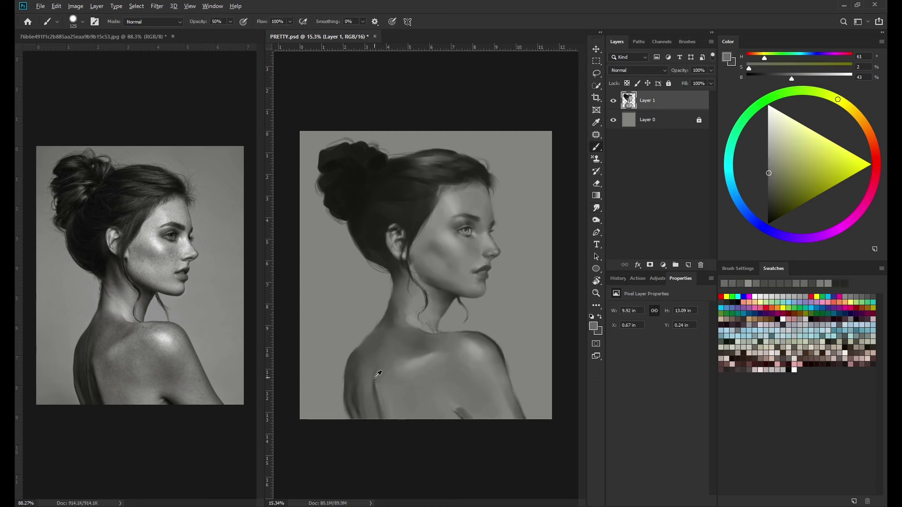
{"action": "left_click", "coordinate": [377, 357], "text": "alt"}
{"action": "left_click", "coordinate": [389, 310], "text": "alt"}
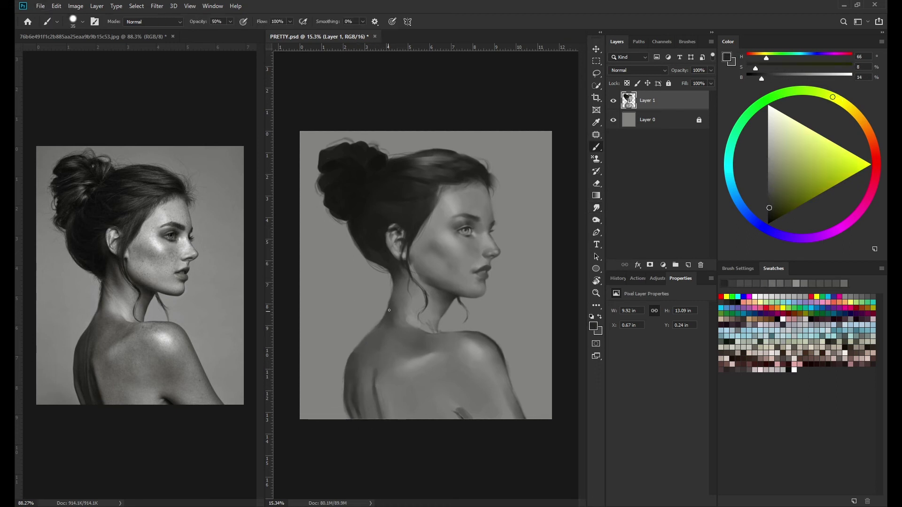
{"action": "key", "text": "bracketright"}
{"action": "key", "text": "bracketright"}
{"action": "key", "text": "bracketright"}
{"action": "key", "text": "ctrl+minus"}
{"action": "left_click", "coordinate": [358, 358], "text": "alt"}
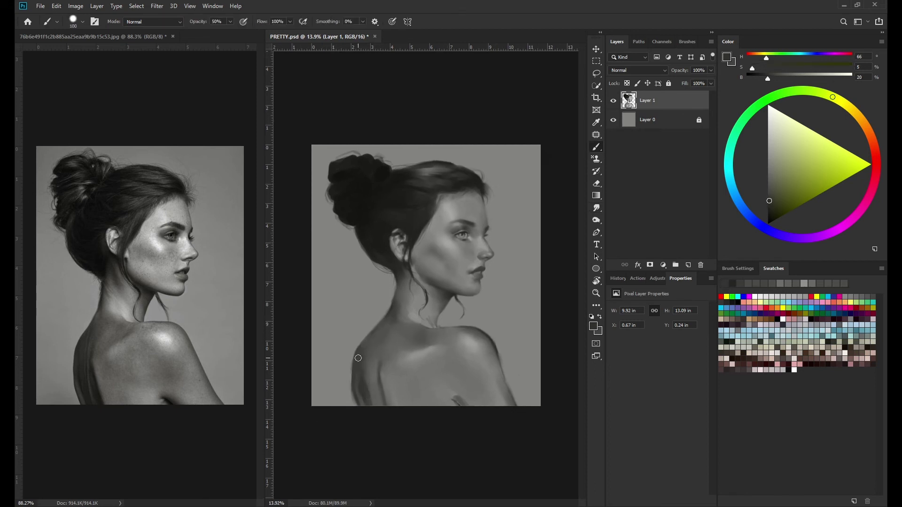
Step: Duplicate the painting layer, reshape the copy with Free Transform, and merge it back down
{"action": "key", "text": "ctrl+j"}
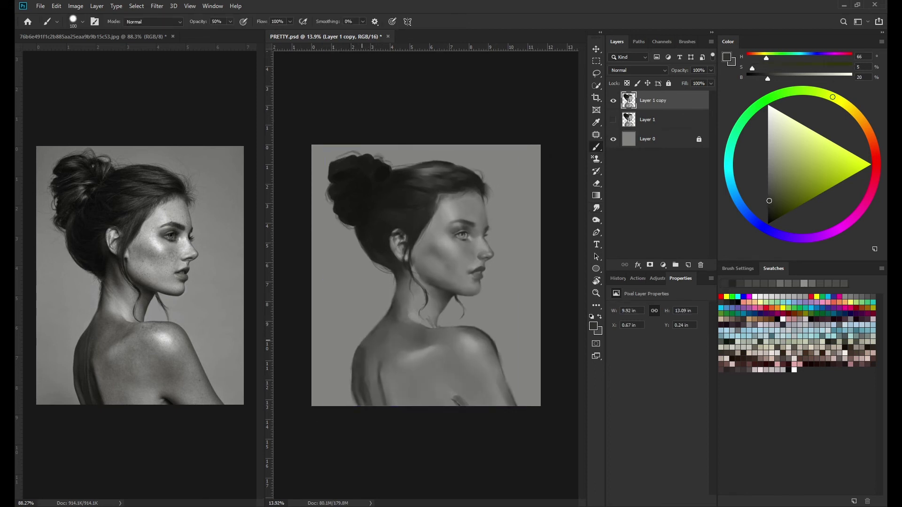
{"action": "key", "text": "ctrl+t"}
{"action": "left_click_drag", "start_coordinate": [433, 368], "coordinate": [400, 357]}
{"action": "key", "text": "Return"}
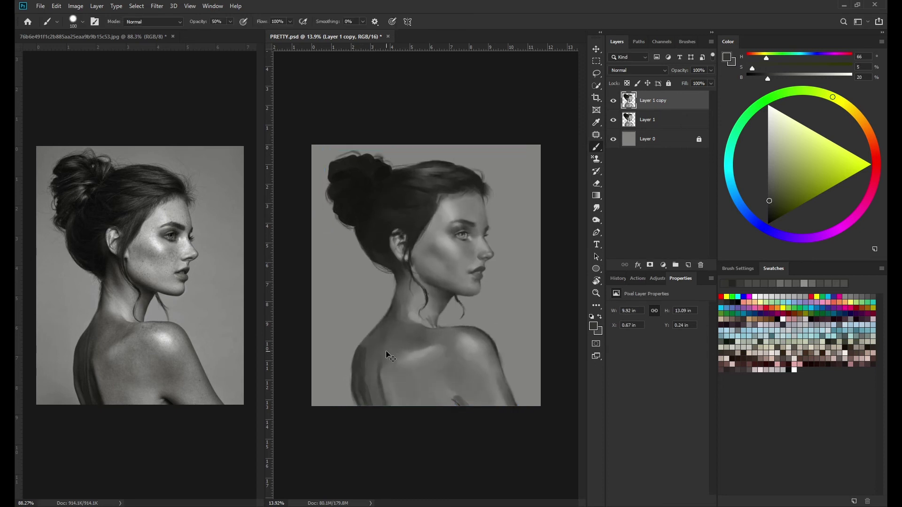
{"action": "key", "text": "ctrl+e"}
Step: Brighten the dark edge of the back and shoulder with light greys sampled from back and neck
{"action": "left_click", "coordinate": [375, 337], "text": "alt"}
{"action": "key", "text": "bracketleft"}
{"action": "key", "text": "bracketleft"}
{"action": "left_click", "coordinate": [361, 335], "text": "alt"}
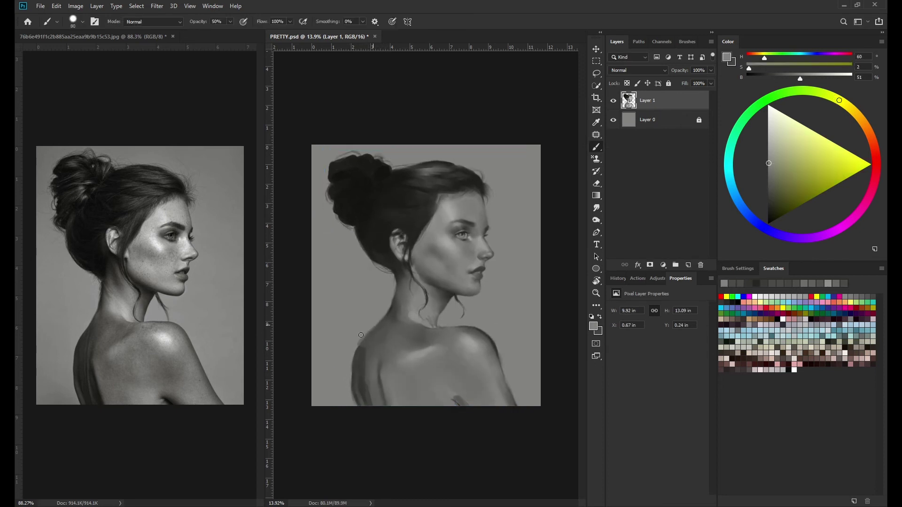
{"action": "left_click", "coordinate": [357, 356], "text": "alt"}
{"action": "left_click", "coordinate": [374, 323], "text": "alt"}
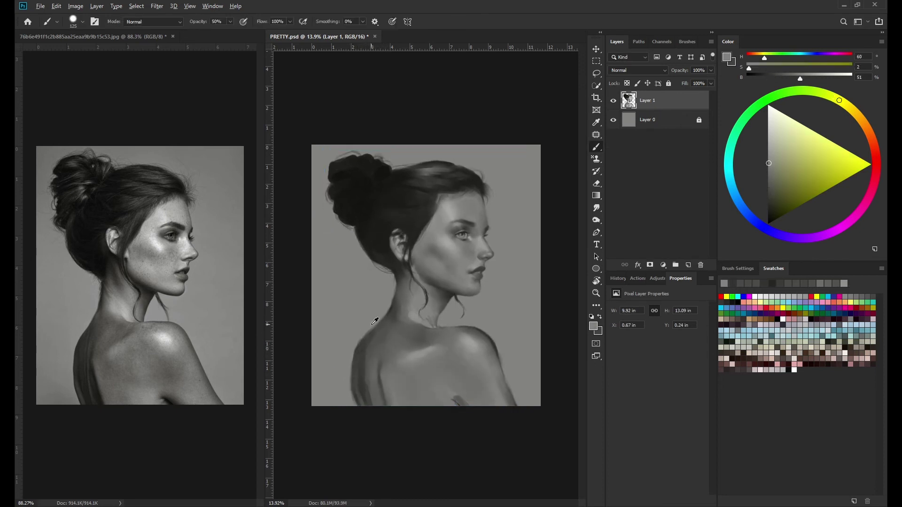
{"action": "left_click_drag", "start_coordinate": [359, 335], "coordinate": [352, 354]}
Step: Sample darker back tones, briefly erase, then pick grey and skin tones for soft painting
{"action": "left_click", "coordinate": [358, 374], "text": "alt"}
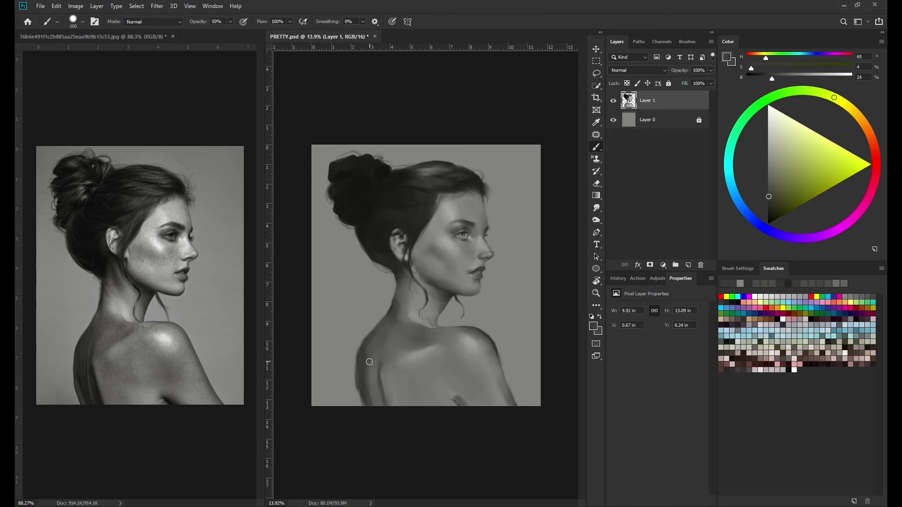
{"action": "left_click", "coordinate": [370, 362], "text": "alt"}
{"action": "key", "text": "e"}
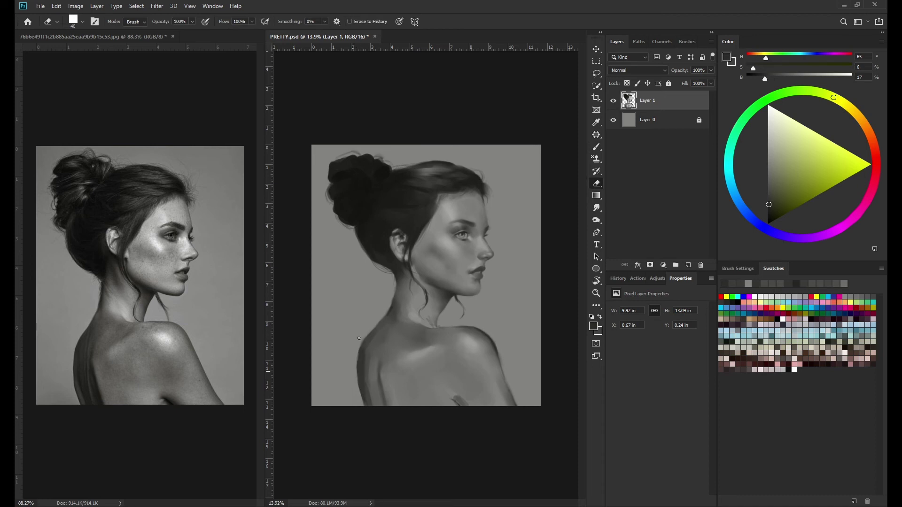
{"action": "key", "text": "b"}
{"action": "left_click", "coordinate": [364, 335], "text": "alt"}
{"action": "left_click", "coordinate": [391, 310], "text": "alt"}
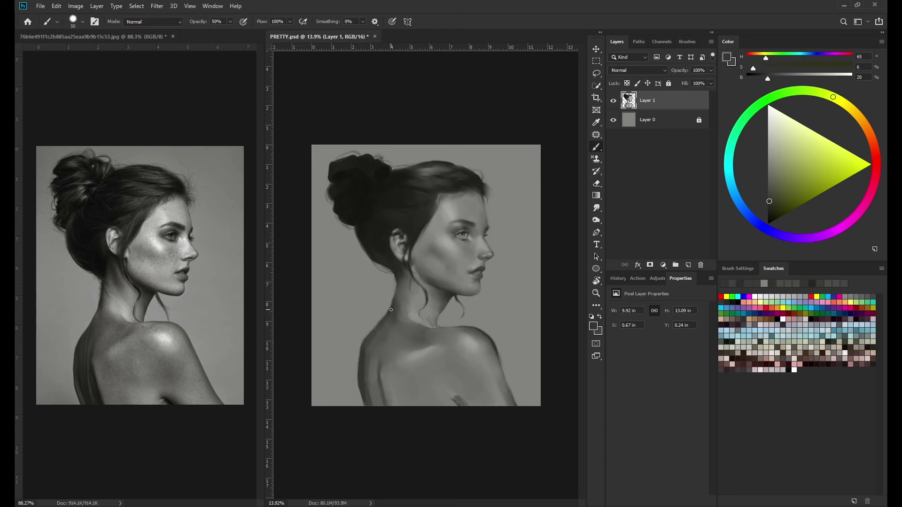
Step: Paint light strokes on the lower back with a larger brush, then trim edges with the eraser
{"action": "key", "text": "bracketright"}
{"action": "left_click", "coordinate": [363, 374], "text": "alt"}
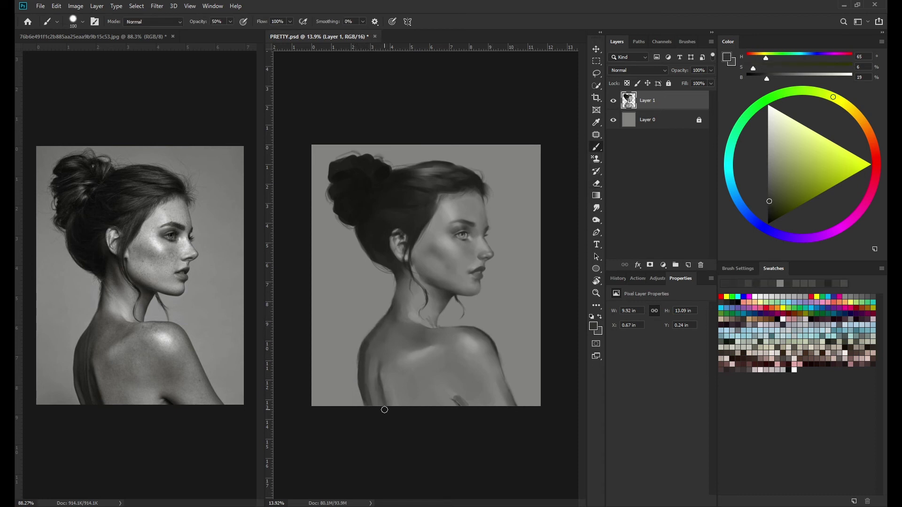
{"action": "key", "text": "bracketright"}
{"action": "left_click_drag", "start_coordinate": [399, 391], "coordinate": [383, 360]}
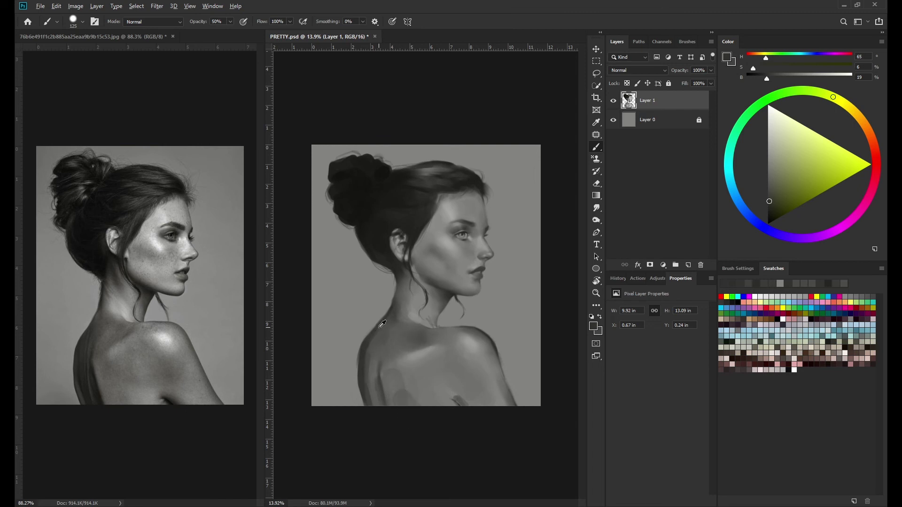
{"action": "left_click", "coordinate": [377, 333], "text": "alt"}
{"action": "key", "text": "e"}
{"action": "scroll", "coordinate": [376, 347], "scroll_direction": "up", "scroll_amount": 2}
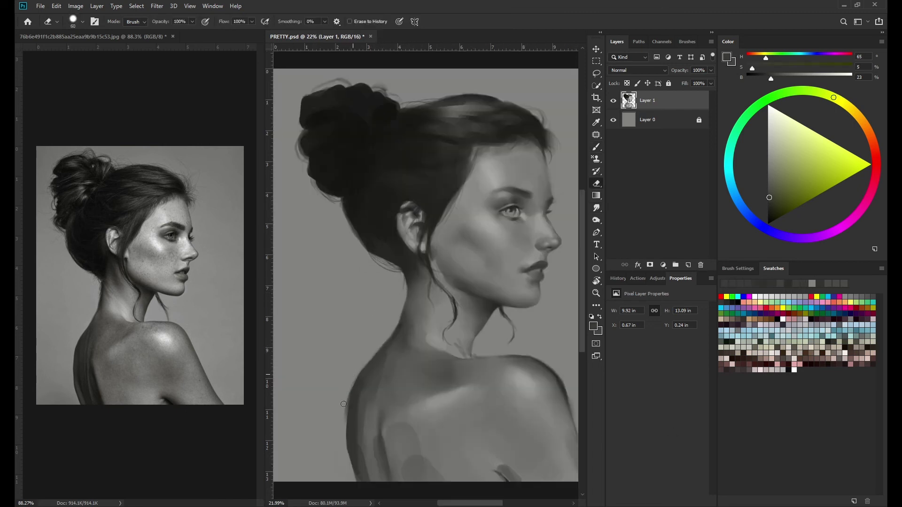
Step: Paint dark shading along the neck and blend it with the Smudge tool
{"action": "key", "text": "b"}
{"action": "left_click", "coordinate": [404, 312], "text": "alt"}
{"action": "left_click_drag", "start_coordinate": [409, 280], "coordinate": [401, 331]}
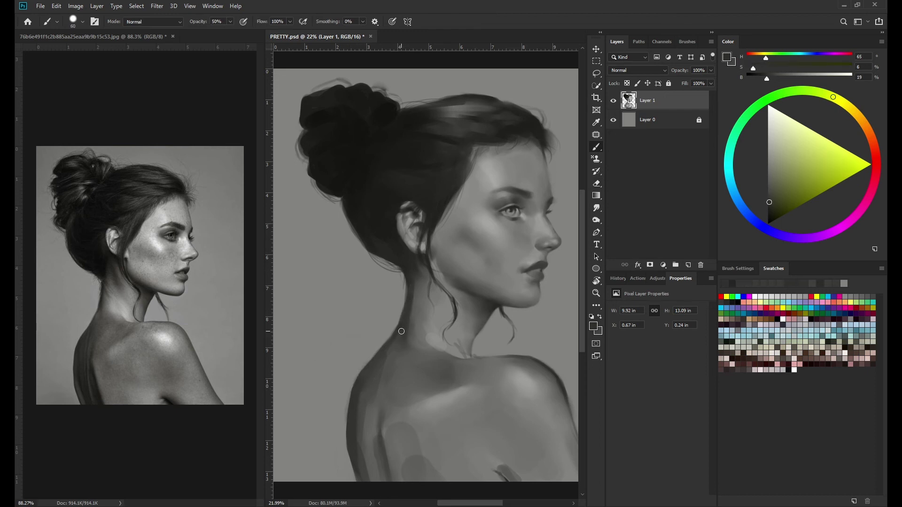
{"action": "key", "text": "r"}
{"action": "scroll", "coordinate": [417, 339], "scroll_direction": "down", "scroll_amount": 2}
Step: Alternate smudging and painting, sampling a dark tone and the mid grey background with a smaller brush
{"action": "key", "text": "b"}
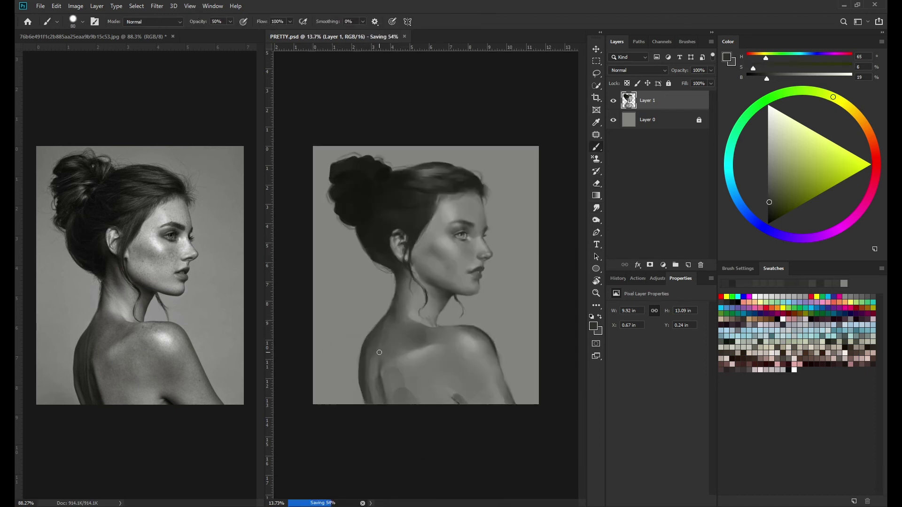
{"action": "key", "text": "r"}
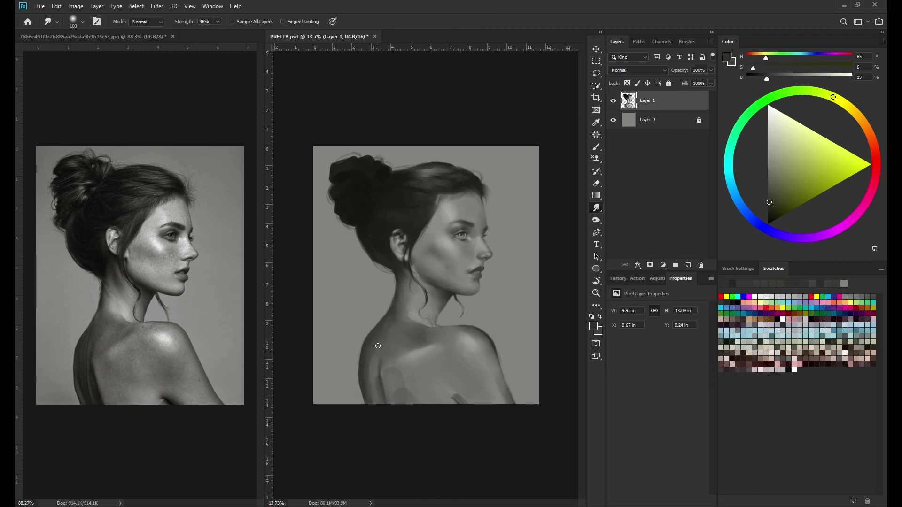
{"action": "key", "text": "b"}
{"action": "left_click", "coordinate": [371, 352], "text": "alt"}
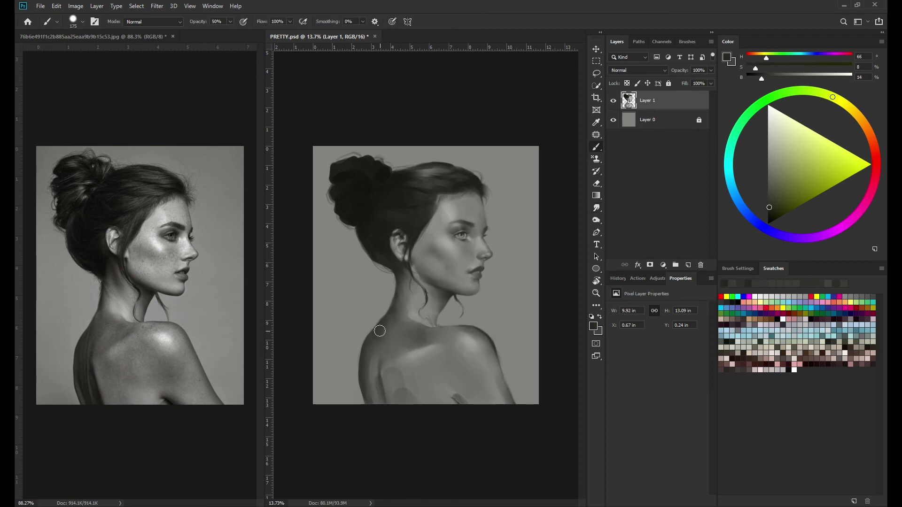
{"action": "key", "text": "bracketleft"}
{"action": "key", "text": "bracketleft"}
{"action": "key", "text": "bracketleft"}
{"action": "left_click", "coordinate": [386, 391], "text": "alt"}
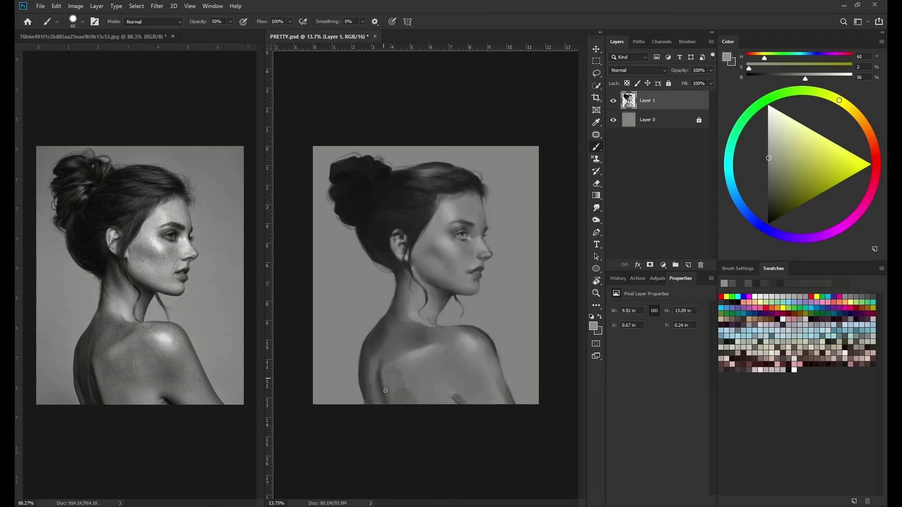
Step: Mirror both images horizontally, trim with a smaller eraser, and sample darker shadow greys from the back
{"action": "key", "text": "r"}
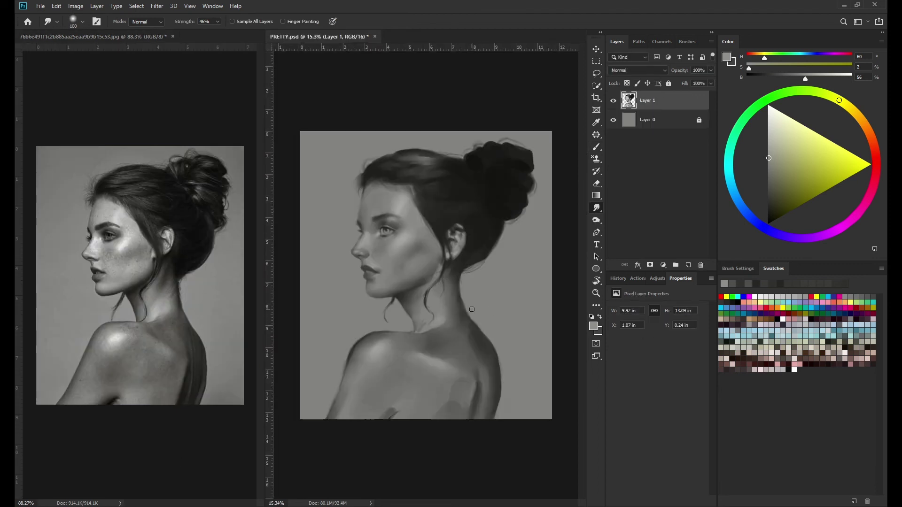
{"action": "key", "text": "e"}
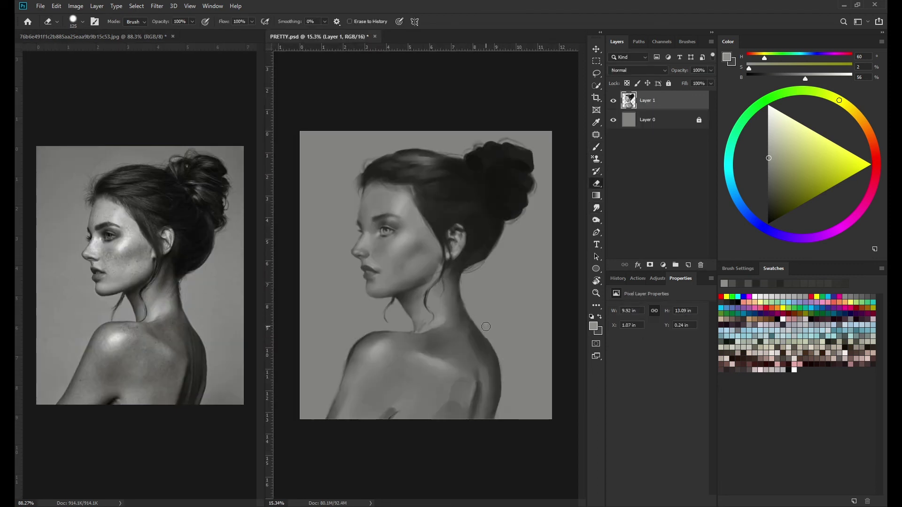
{"action": "key", "text": "bracketleft"}
{"action": "key", "text": "bracketleft"}
{"action": "key", "text": "bracketleft"}
{"action": "key", "text": "b"}
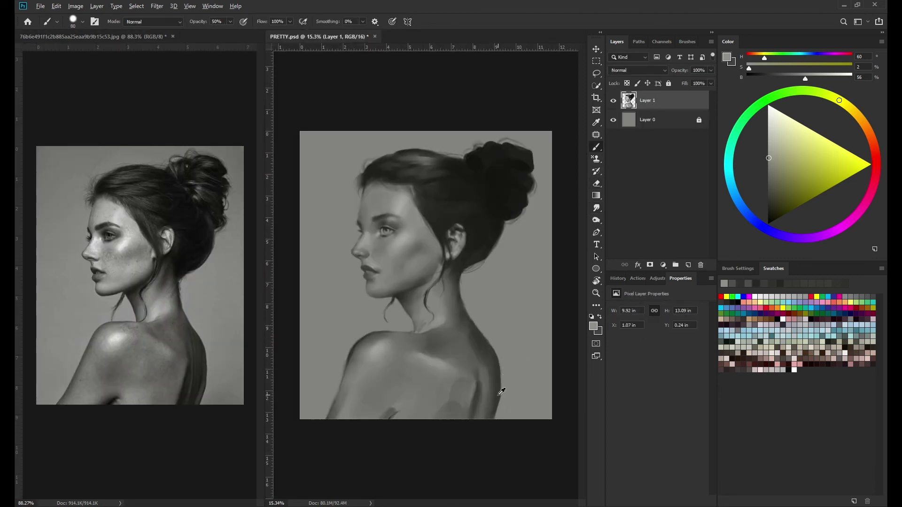
{"action": "left_click", "coordinate": [498, 398], "text": "alt"}
{"action": "left_click", "coordinate": [501, 353], "text": "alt"}
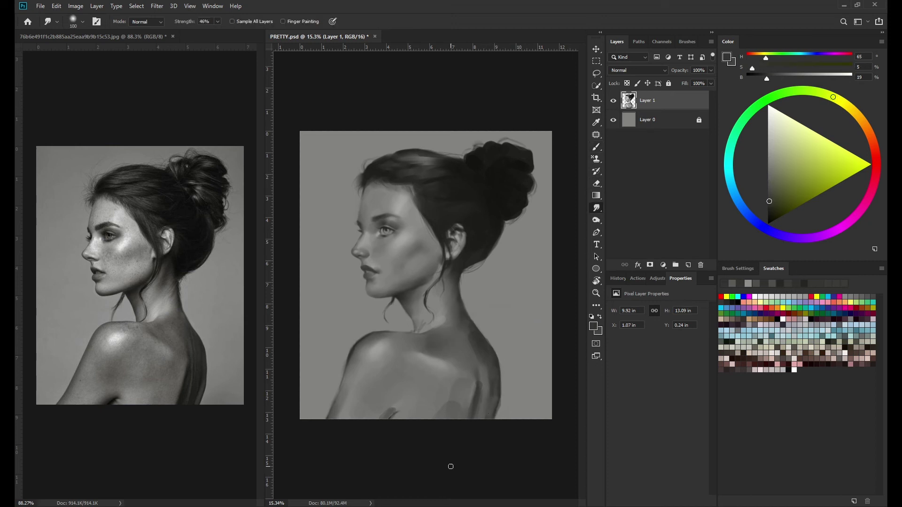
Step: Paint dark shading across the shoulder and back with a large brush, blending with smudge
{"action": "key", "text": "bracketright"}
{"action": "key", "text": "bracketright"}
{"action": "key", "text": "bracketright"}
{"action": "left_click", "coordinate": [407, 398], "text": "alt"}
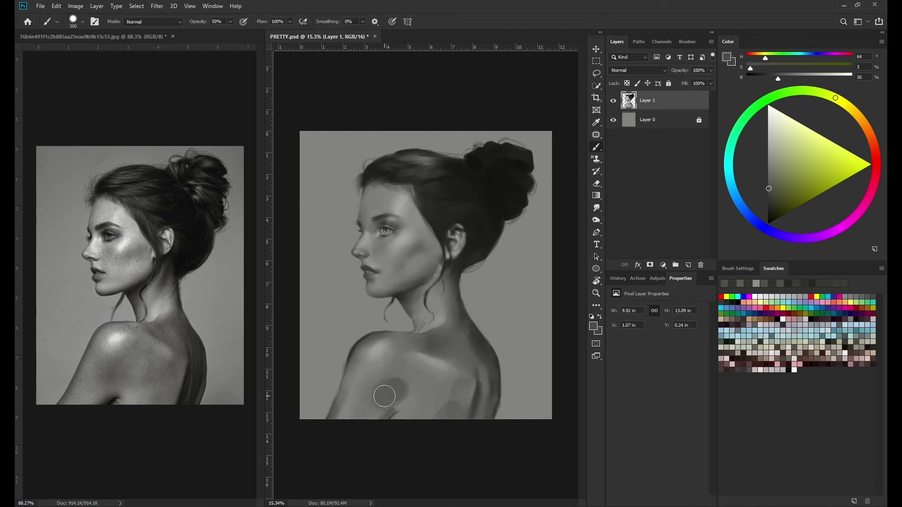
{"action": "key", "text": "r"}
{"action": "key", "text": "b"}
{"action": "mouse_move", "coordinate": [390, 392]}
{"action": "left_mouse_down"}
{"action": "mouse_move", "coordinate": [409, 369]}
{"action": "mouse_move", "coordinate": [451, 393]}
{"action": "left_mouse_up"}
{"action": "key", "text": "r"}
{"action": "key", "text": "b"}
{"action": "key", "text": "ctrl+minus"}
{"action": "key", "text": "ctrl+minus"}
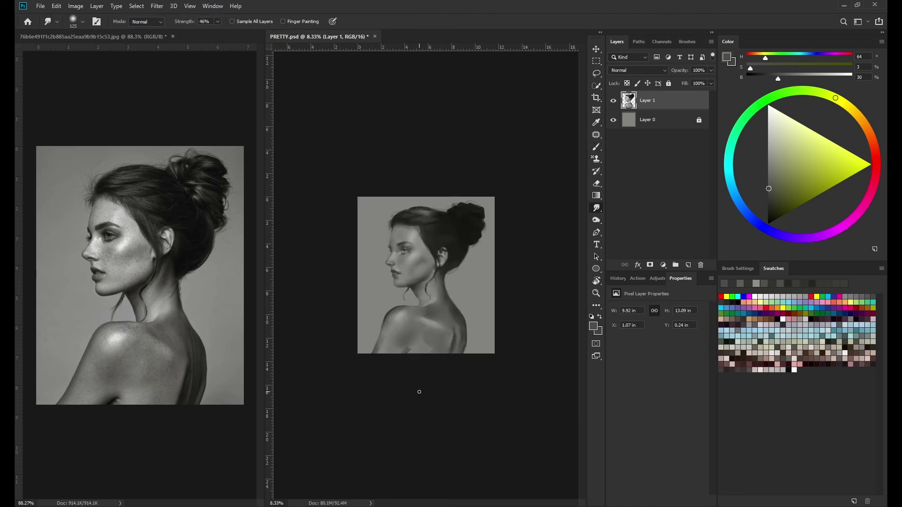
{"action": "key", "text": "bracketleft"}
{"action": "key", "text": "bracketleft"}
{"action": "key", "text": "bracketleft"}
Step: Sample darker, lighter and mid greys from the back while resizing the brush
{"action": "left_click", "coordinate": [460, 345], "text": "alt"}
{"action": "key", "text": "bracketleft"}
{"action": "key", "text": "bracketleft"}
{"action": "key", "text": "bracketleft"}
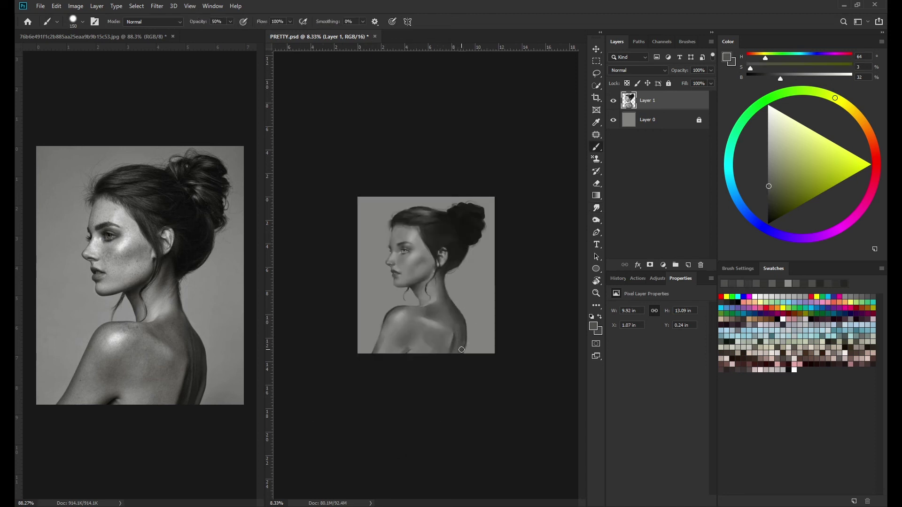
{"action": "left_click", "coordinate": [452, 340], "text": "alt"}
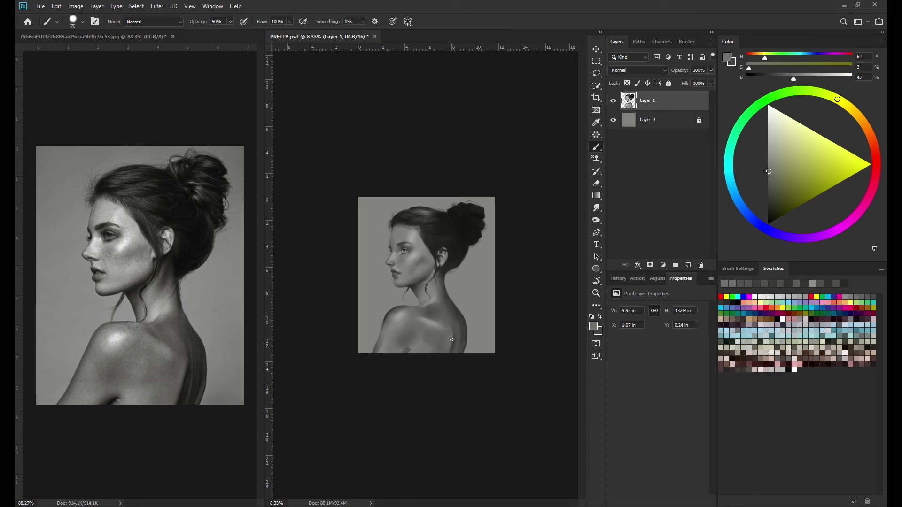
{"action": "key", "text": "bracketright"}
{"action": "left_click", "coordinate": [436, 319], "text": "alt"}
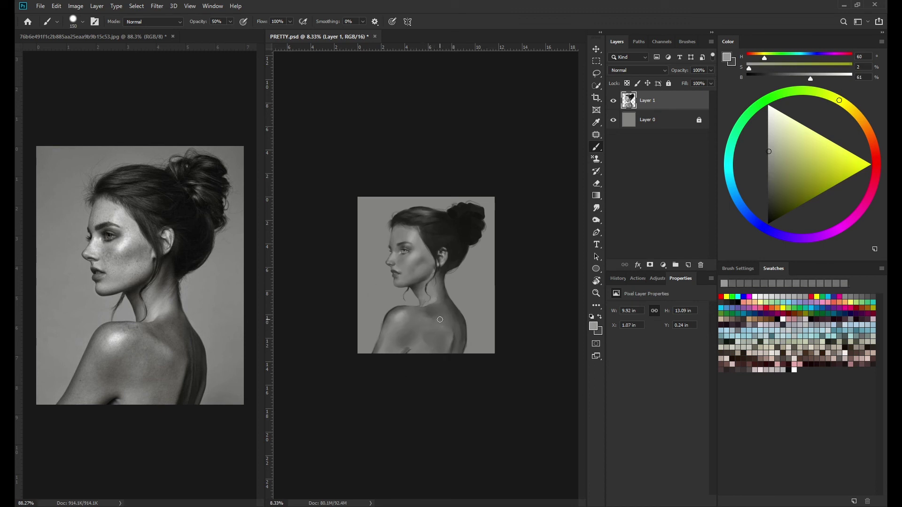
{"action": "key", "text": "bracketleft"}
{"action": "key", "text": "bracketleft"}
{"action": "key", "text": "bracketleft"}
{"action": "left_click", "coordinate": [453, 331], "text": "alt"}
Step: Bring the shoulder and neck into view and dab dark paint near the neck, then smudge
{"action": "scroll", "coordinate": [406, 307], "scroll_direction": "down", "scroll_amount": 1}
{"action": "left_click", "coordinate": [433, 226], "text": "alt"}
{"action": "scroll", "coordinate": [432, 226], "scroll_direction": "up", "scroll_amount": 2}
{"action": "key", "text": "bracketright"}
{"action": "key", "text": "bracketright"}
{"action": "key", "text": "bracketright"}
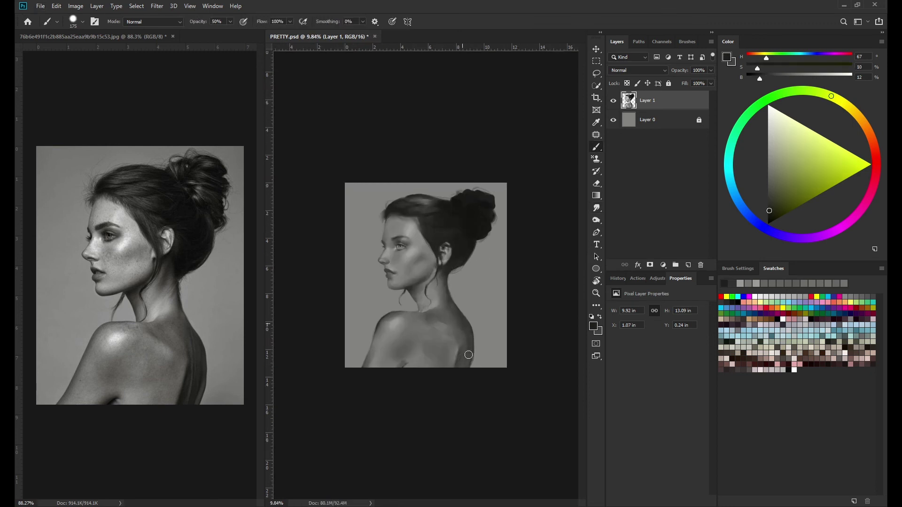
{"action": "key", "text": "bracketleft"}
{"action": "key", "text": "bracketleft"}
{"action": "key", "text": "bracketleft"}
{"action": "scroll", "coordinate": [420, 274], "scroll_direction": "up", "scroll_amount": 4}
{"action": "left_click_drag", "start_coordinate": [419, 343], "coordinate": [433, 214]}
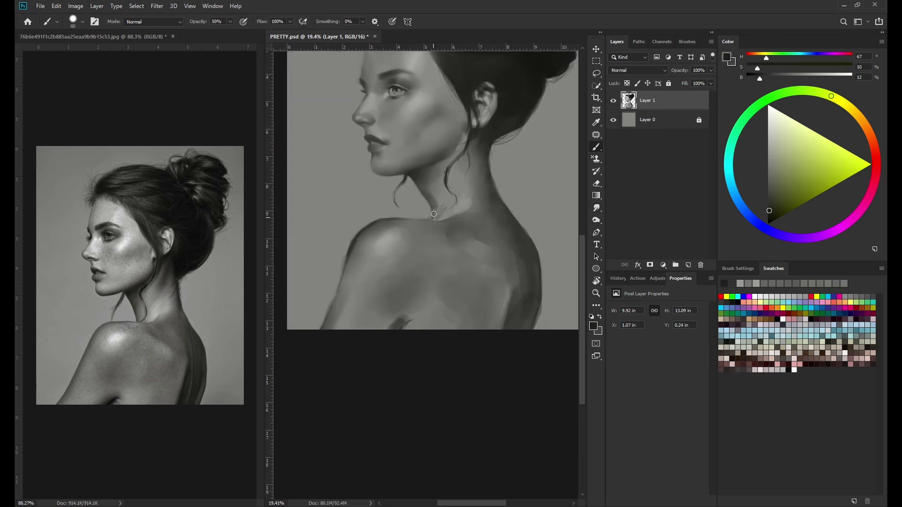
{"action": "left_click", "coordinate": [433, 214]}
{"action": "left_click", "coordinate": [401, 223], "text": "alt"}
{"action": "key", "text": "r"}
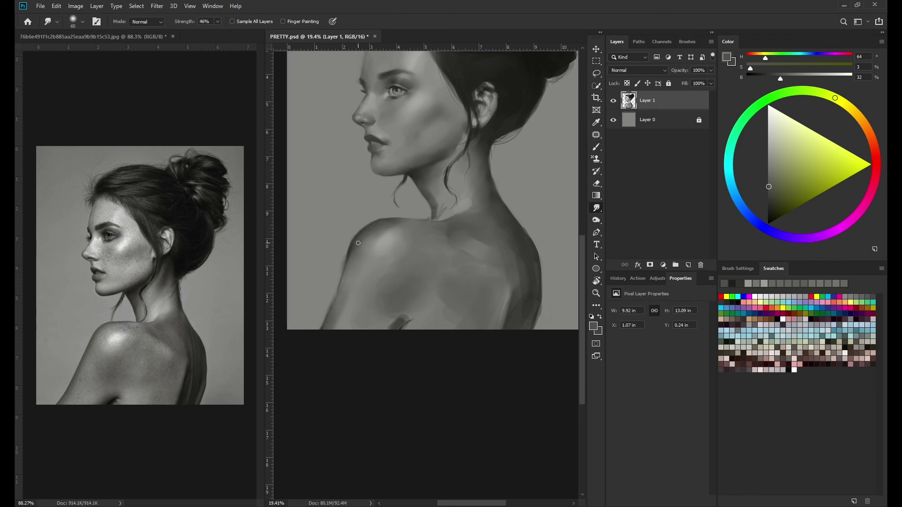
Step: Resample a grey from the figure and alternate between brush and smudge
{"action": "left_click", "coordinate": [344, 274], "text": "alt"}
{"action": "scroll", "coordinate": [376, 329], "scroll_direction": "down", "scroll_amount": 2}
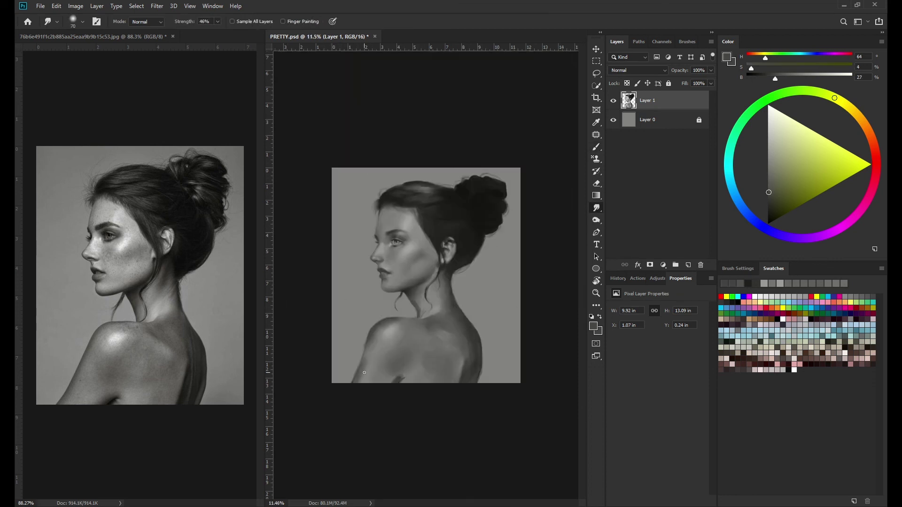
{"action": "key", "text": "b"}
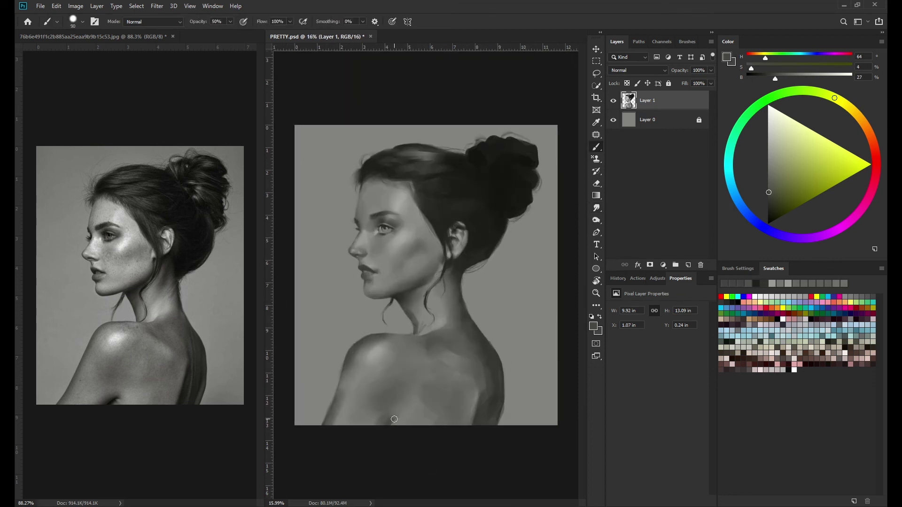
{"action": "key", "text": "r"}
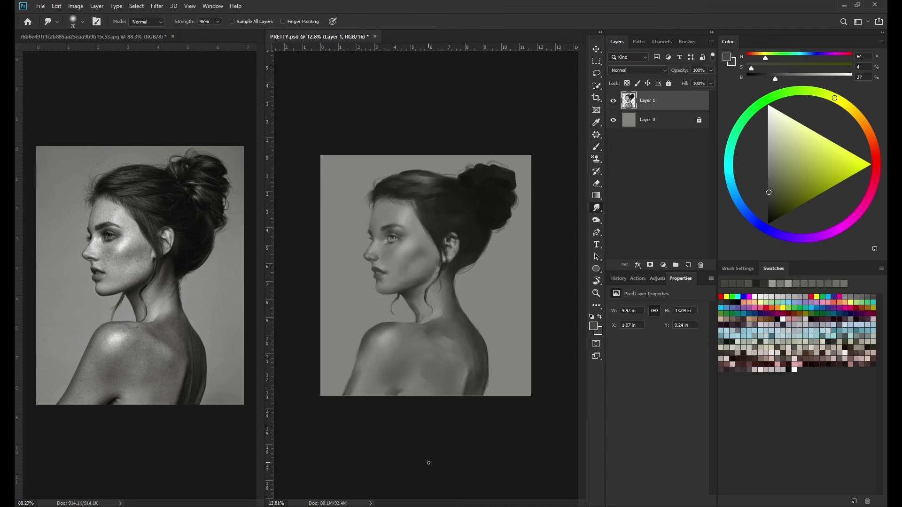
{"action": "key", "text": "b"}
{"action": "scroll", "coordinate": [479, 228], "scroll_direction": "up", "scroll_amount": 3}
Step: Reframe the view around the hair bun, face and whole figure, sampling a dark hair tone
{"action": "left_click", "coordinate": [495, 78], "text": "alt"}
{"action": "left_click_drag", "start_coordinate": [496, 79], "coordinate": [402, 140]}
{"action": "left_click", "coordinate": [458, 139], "text": "alt"}
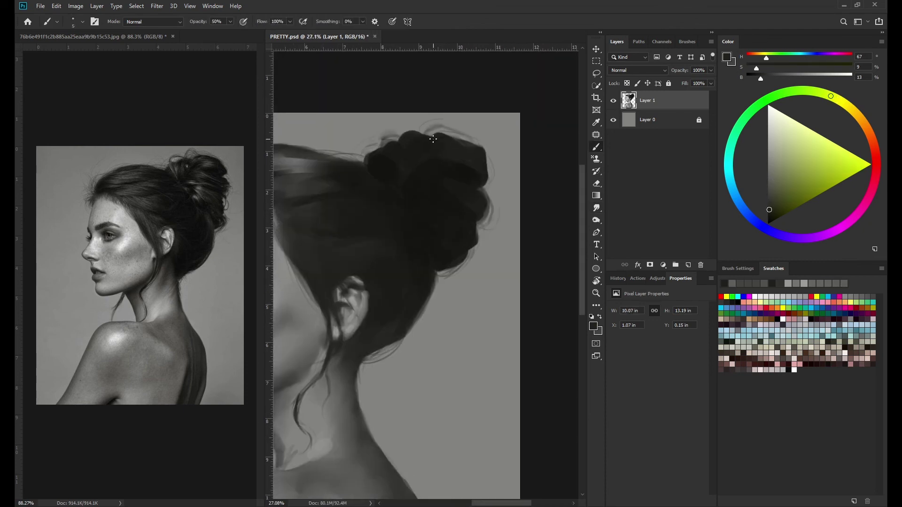
{"action": "left_click_drag", "start_coordinate": [410, 154], "coordinate": [511, 167]}
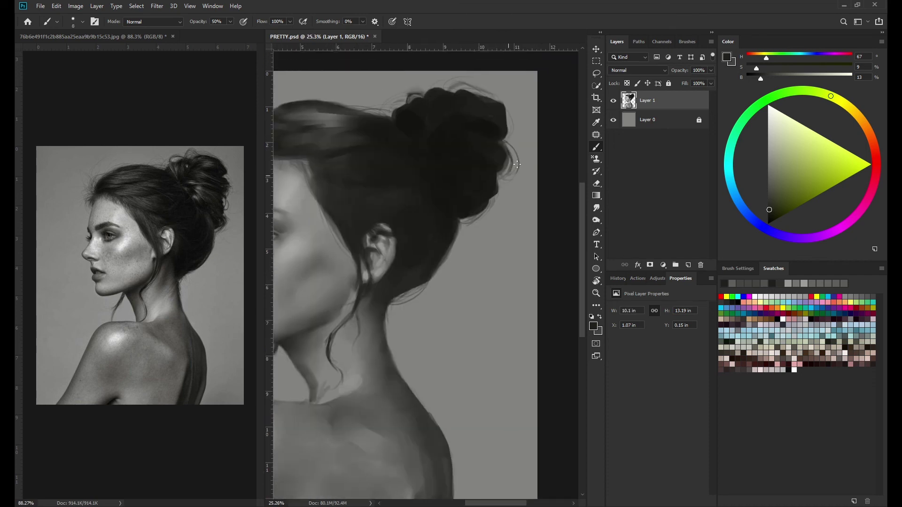
{"action": "left_click_drag", "start_coordinate": [449, 87], "coordinate": [408, 157]}
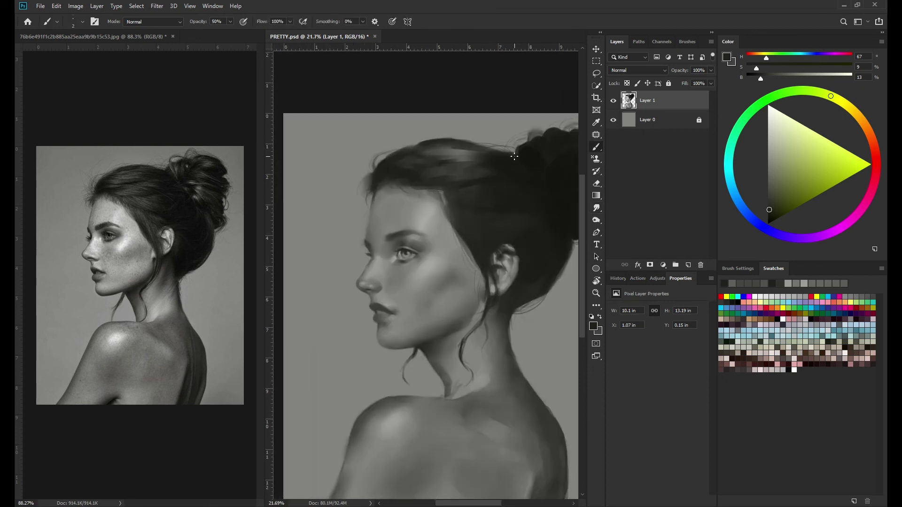
{"action": "left_click_drag", "start_coordinate": [443, 377], "coordinate": [456, 172]}
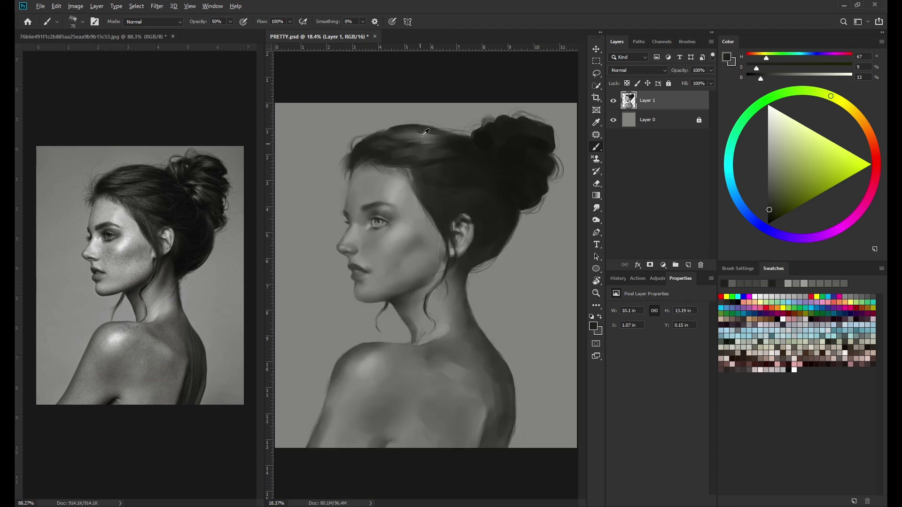
Step: Sample dark, mid and darker hair greys while resizing the brush for detail work
{"action": "key", "text": "bracketright"}
{"action": "key", "text": "bracketright"}
{"action": "key", "text": "bracketright"}
{"action": "left_click", "coordinate": [519, 225], "text": "alt"}
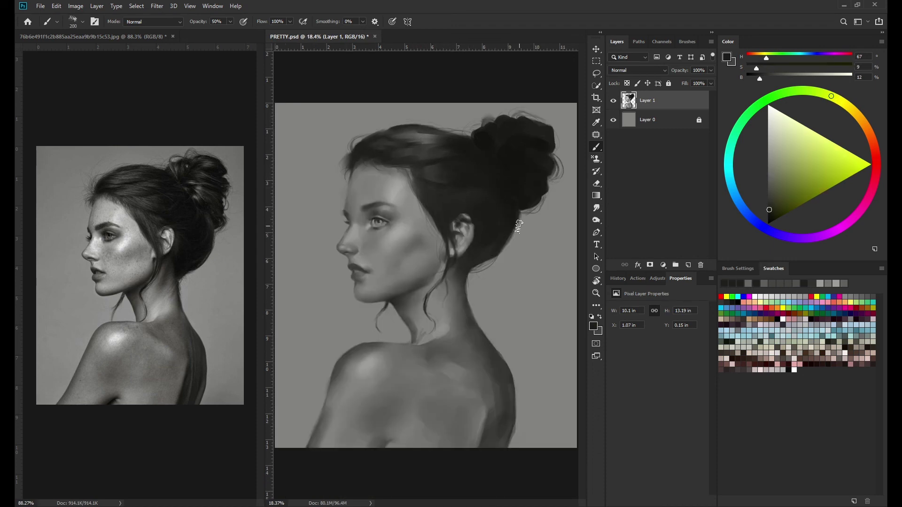
{"action": "key", "text": "bracketright"}
{"action": "left_click", "coordinate": [393, 131], "text": "alt"}
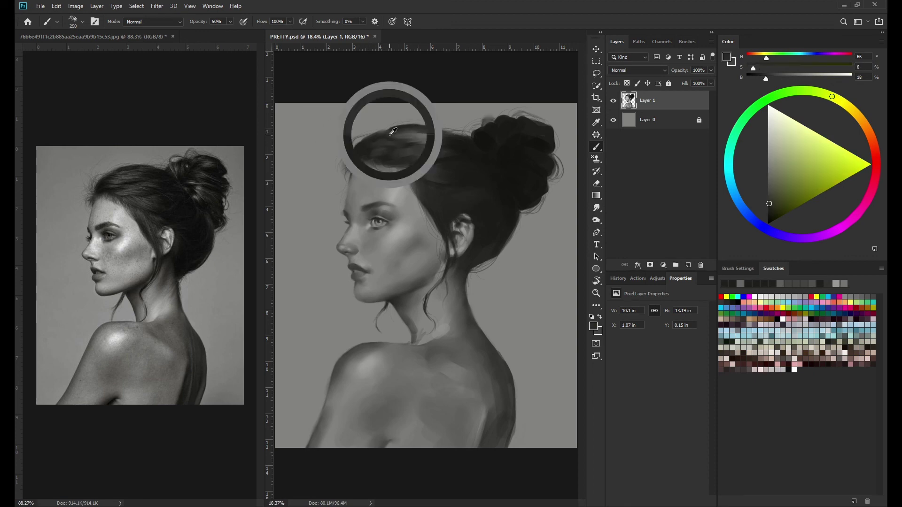
{"action": "key", "text": "bracketleft"}
{"action": "key", "text": "bracketleft"}
{"action": "key", "text": "bracketleft"}
{"action": "left_click", "coordinate": [507, 202], "text": "alt"}
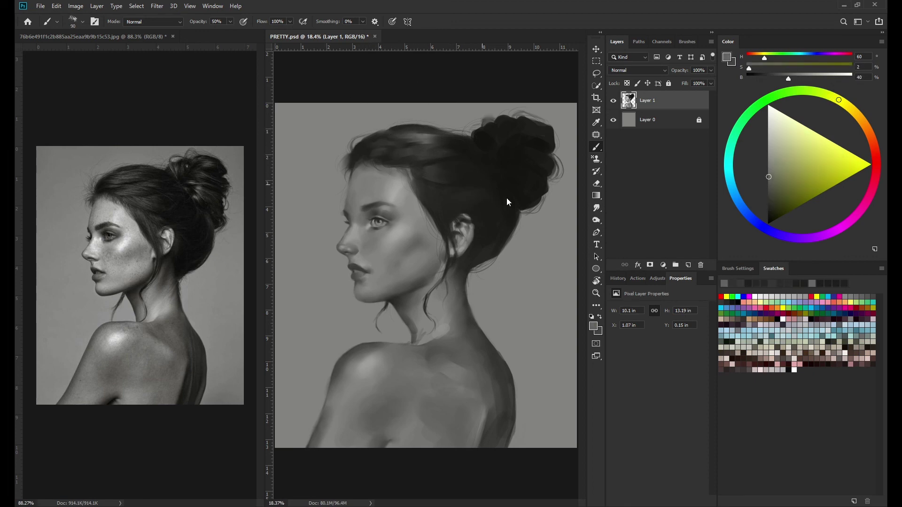
{"action": "left_click", "coordinate": [449, 195], "text": "alt"}
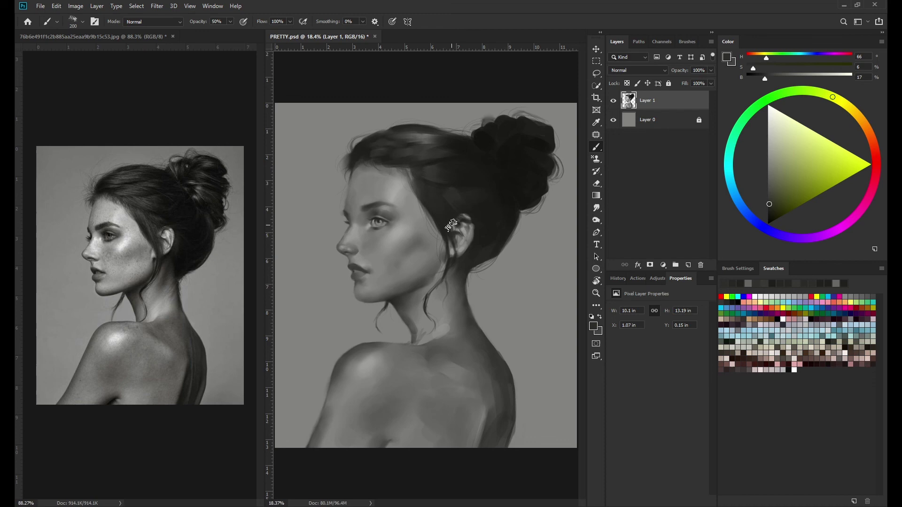
{"action": "left_click", "coordinate": [452, 199], "text": "alt"}
Step: Paint a lighter grey stroke across the hair and fine light strand strokes on the bun
{"action": "key", "text": "bracketright"}
{"action": "left_click", "coordinate": [452, 199], "text": "alt"}
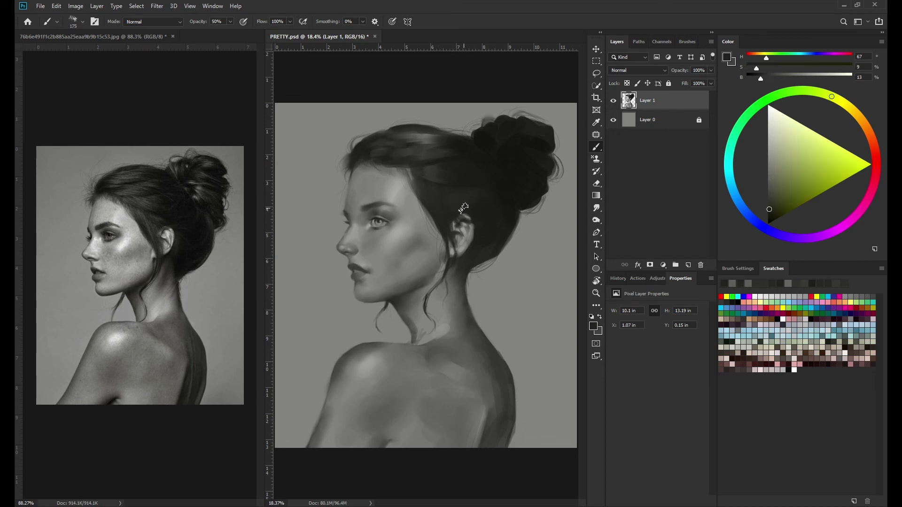
{"action": "left_click_drag", "start_coordinate": [451, 199], "coordinate": [485, 199]}
{"action": "left_click", "coordinate": [497, 137], "text": "alt"}
{"action": "key", "text": "bracketleft"}
{"action": "key", "text": "bracketleft"}
{"action": "key", "text": "bracketleft"}
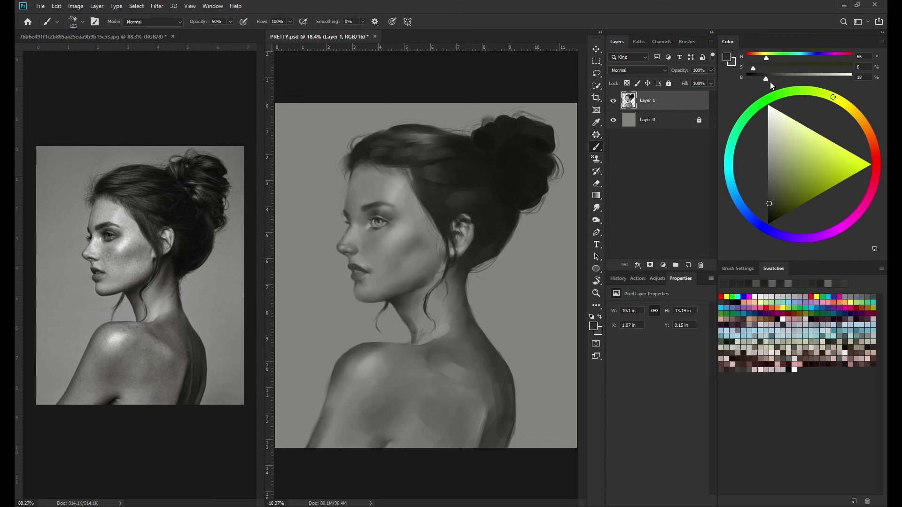
{"action": "left_click", "coordinate": [768, 173]}
{"action": "key", "text": "bracketleft"}
{"action": "key", "text": "bracketleft"}
{"action": "key", "text": "bracketleft"}
{"action": "left_click_drag", "start_coordinate": [504, 170], "coordinate": [522, 155]}
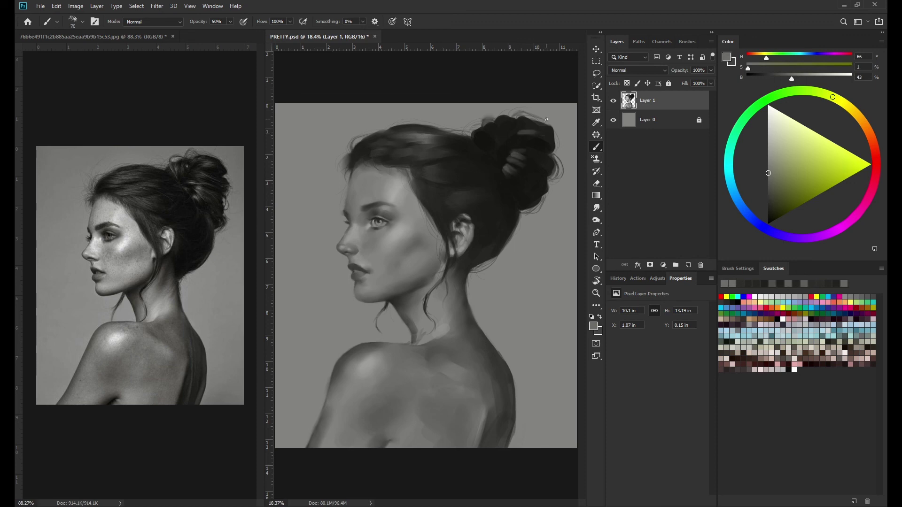
Step: Sample darker bun and hair tones with a progressively smaller brush for fine strands
{"action": "key", "text": "bracketright"}
{"action": "key", "text": "bracketright"}
{"action": "left_click", "coordinate": [519, 164], "text": "alt"}
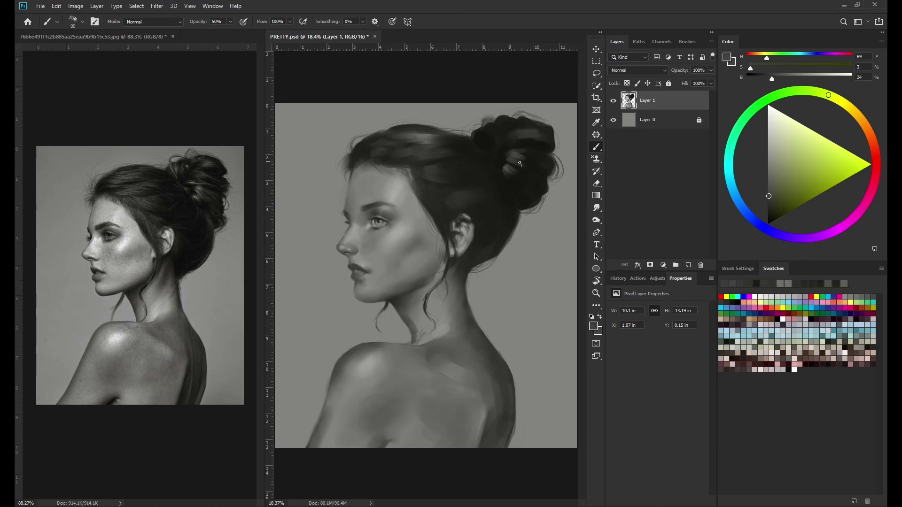
{"action": "left_click", "coordinate": [519, 146], "text": "alt"}
{"action": "key", "text": "bracketleft"}
{"action": "key", "text": "bracketleft"}
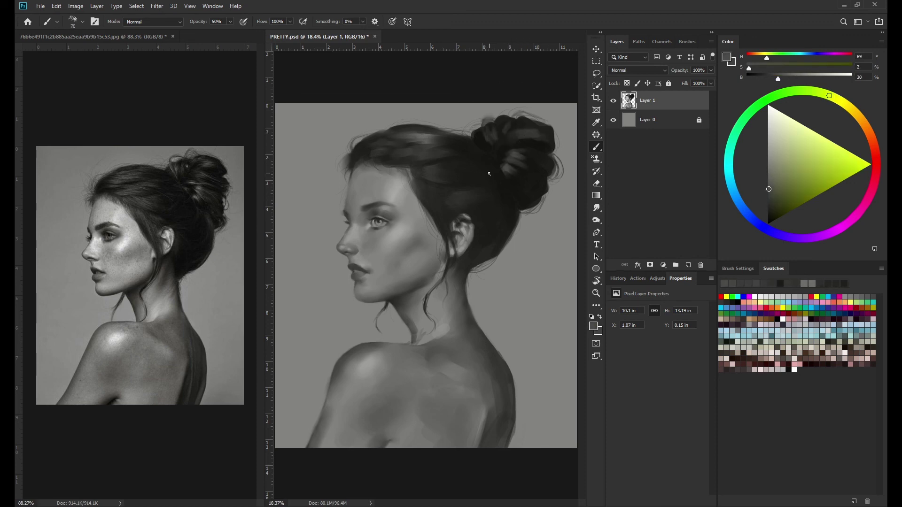
{"action": "left_click", "coordinate": [531, 136], "text": "alt"}
{"action": "key", "text": "bracketleft"}
{"action": "key", "text": "bracketleft"}
{"action": "key", "text": "bracketleft"}
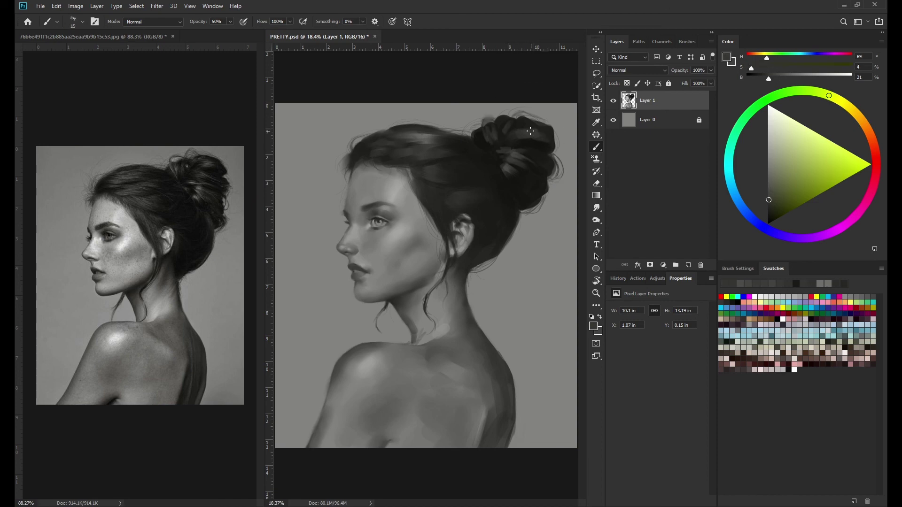
{"action": "scroll", "coordinate": [493, 130], "scroll_direction": "up", "scroll_amount": 3, "text": "alt"}
{"action": "left_click", "coordinate": [499, 124], "text": "alt"}
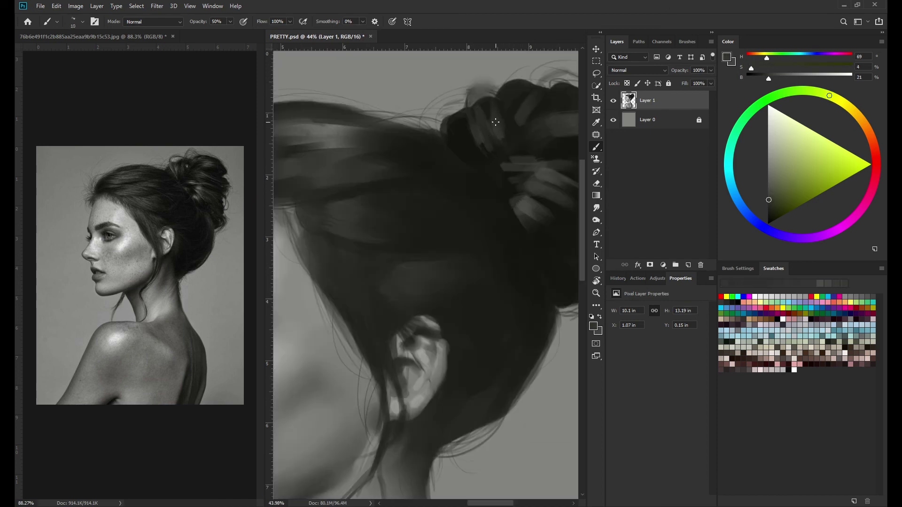
Step: Paint dark strokes into the hair bun with a larger brush, sampling the darkest hair greys
{"action": "left_click", "coordinate": [520, 125], "text": "alt"}
{"action": "key", "text": "bracketright"}
{"action": "key", "text": "bracketright"}
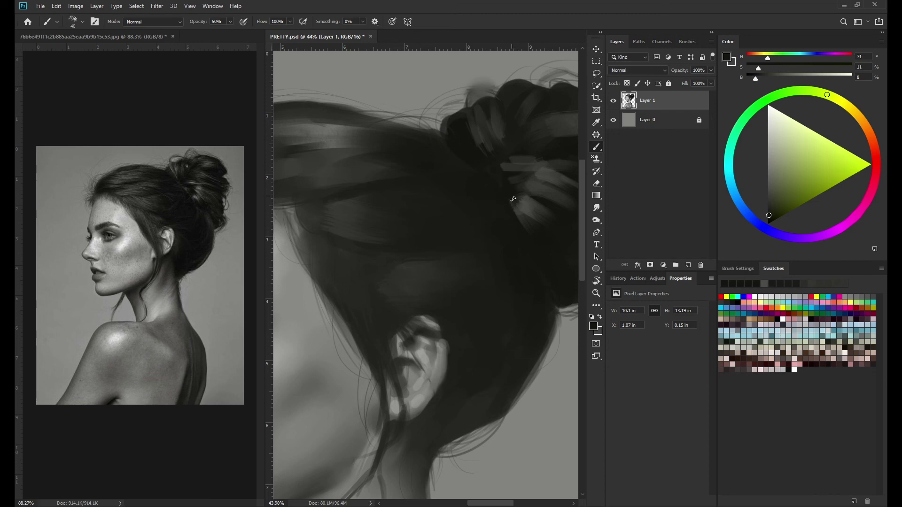
{"action": "mouse_move", "coordinate": [513, 200]}
{"action": "left_mouse_down"}
{"action": "mouse_move", "coordinate": [535, 211]}
{"action": "mouse_move", "coordinate": [451, 202]}
{"action": "mouse_move", "coordinate": [437, 212]}
{"action": "left_mouse_up"}
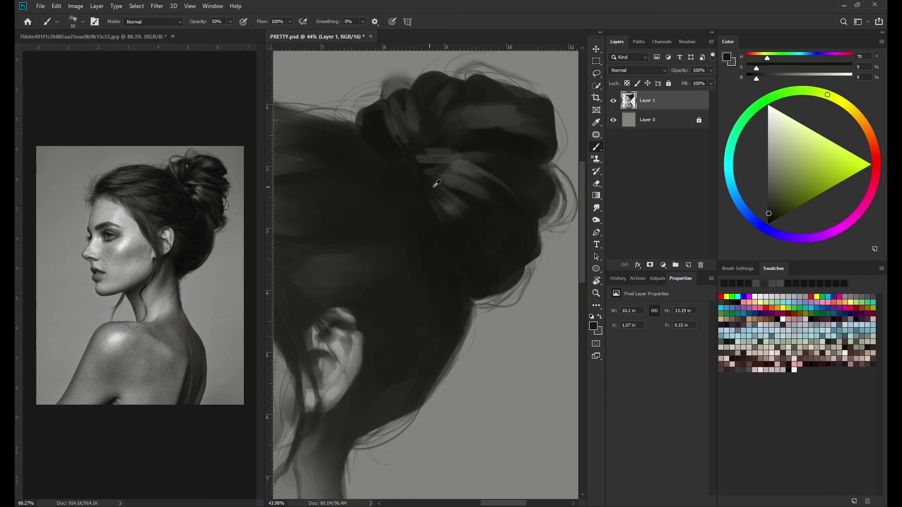
{"action": "key", "text": "b"}
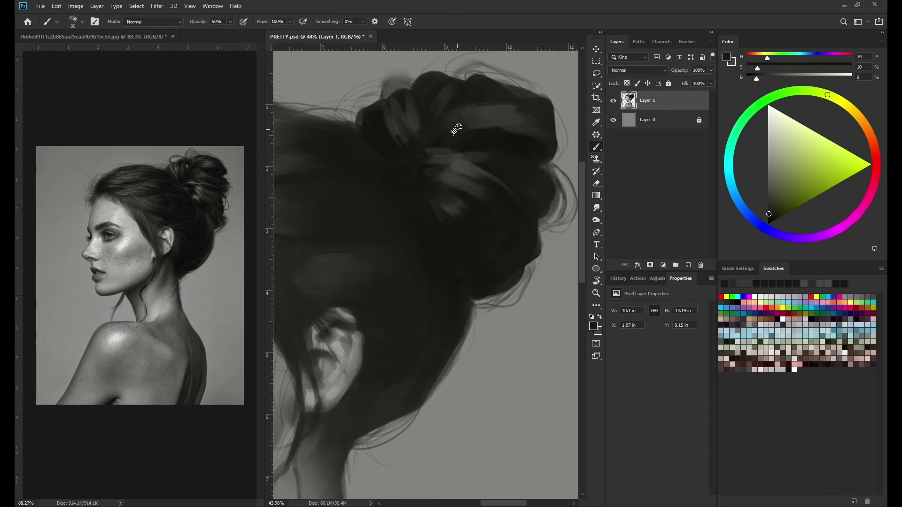
{"action": "left_click", "coordinate": [472, 81], "text": "alt"}
{"action": "left_click", "coordinate": [520, 104], "text": "alt"}
Step: Zoom out to the whole portrait and sample mid grey tones from the hair
{"action": "scroll", "coordinate": [519, 104], "scroll_direction": "down", "scroll_amount": 5}
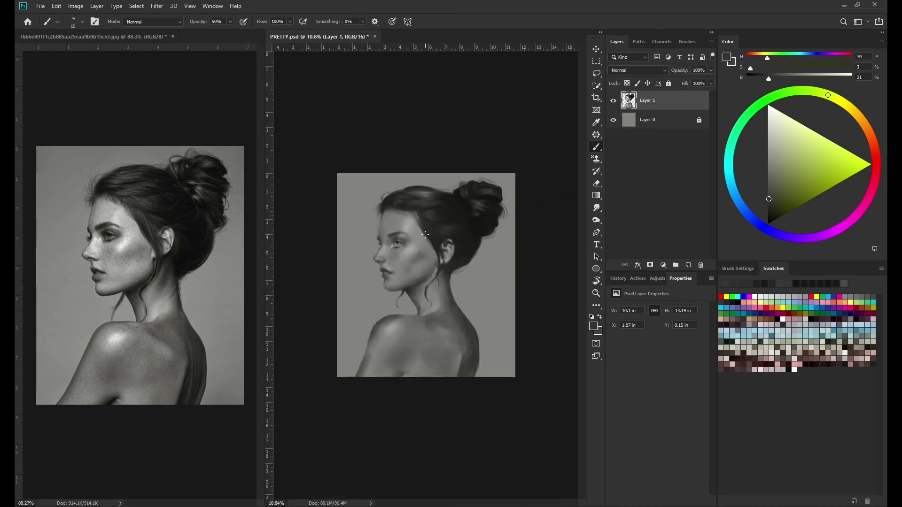
{"action": "key", "text": "ctrl+0"}
{"action": "left_click", "coordinate": [438, 134], "text": "alt"}
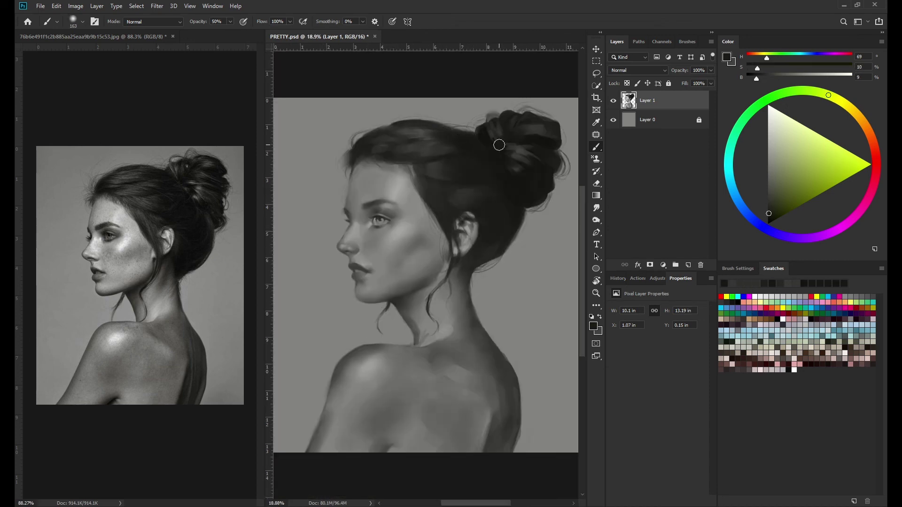
{"action": "key", "text": "bracketright"}
{"action": "key", "text": "bracketright"}
{"action": "key", "text": "bracketright"}
{"action": "left_click", "coordinate": [444, 173], "text": "alt"}
{"action": "key", "text": "bracketleft"}
{"action": "key", "text": "bracketleft"}
{"action": "key", "text": "bracketleft"}
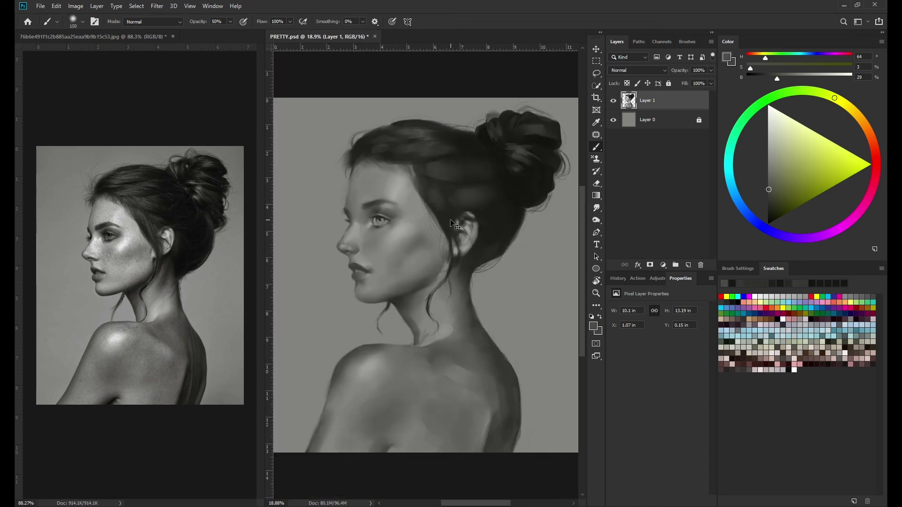
Step: Bring the hair bun and neck back into view for further painting
{"action": "key", "text": "r"}
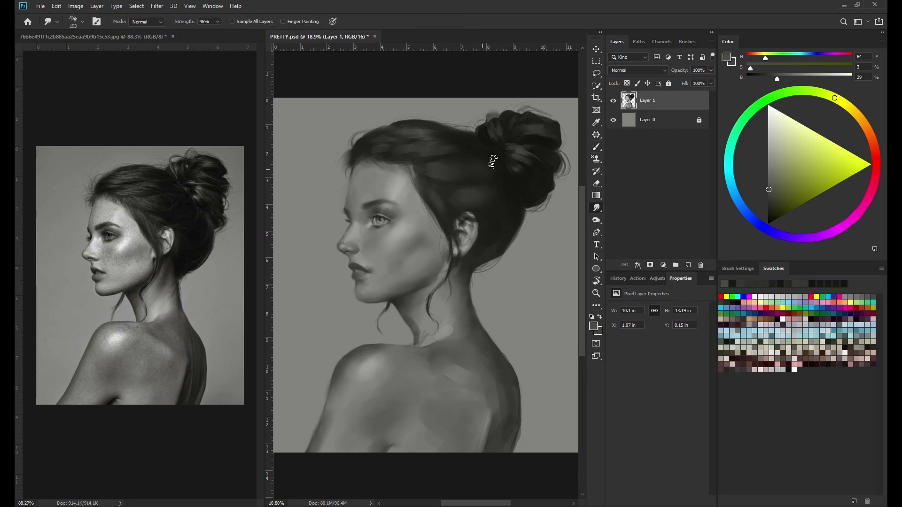
{"action": "scroll", "coordinate": [404, 160], "scroll_direction": "up", "scroll_amount": 3}
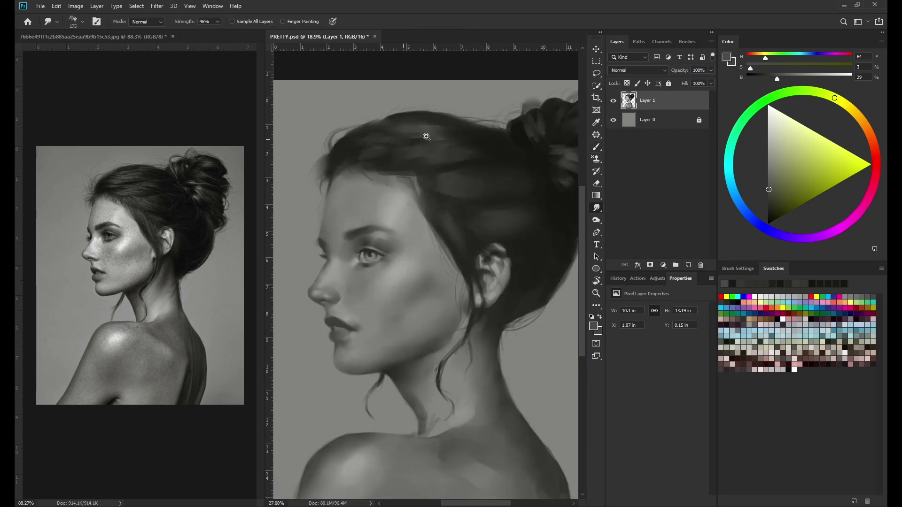
{"action": "scroll", "coordinate": [381, 125], "scroll_direction": "up", "scroll_amount": 2}
{"action": "left_click_drag", "start_coordinate": [539, 233], "coordinate": [402, 221]}
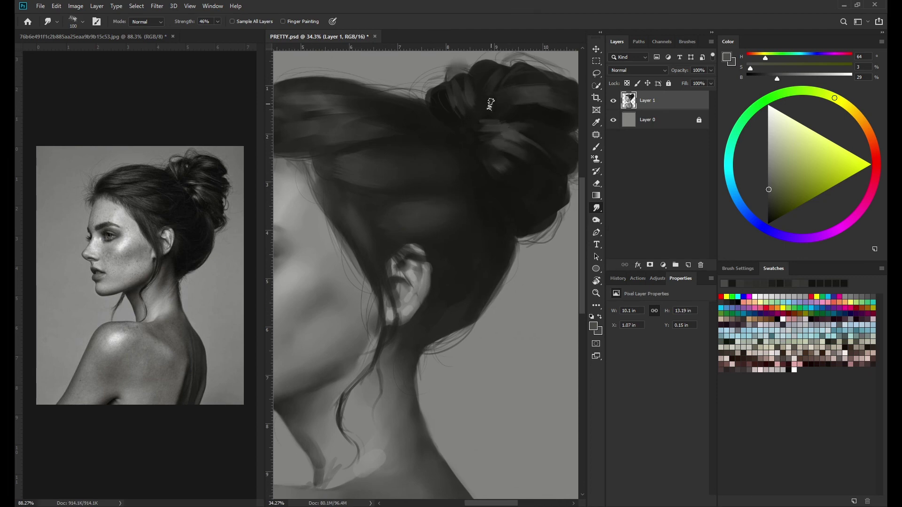
{"action": "scroll", "coordinate": [529, 140], "scroll_direction": "down", "scroll_amount": 6}
{"action": "key", "text": "b"}
{"action": "scroll", "coordinate": [431, 217], "scroll_direction": "up", "scroll_amount": 2}
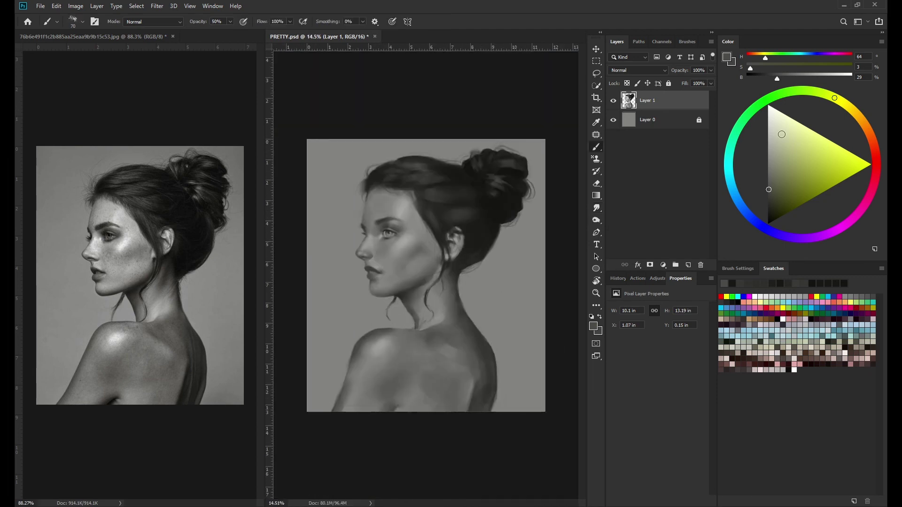
{"action": "scroll", "coordinate": [431, 272], "scroll_direction": "up", "scroll_amount": 1}
Step: Darken the hair top and bun with dark grey strokes
{"action": "left_click", "coordinate": [463, 193], "text": "alt"}
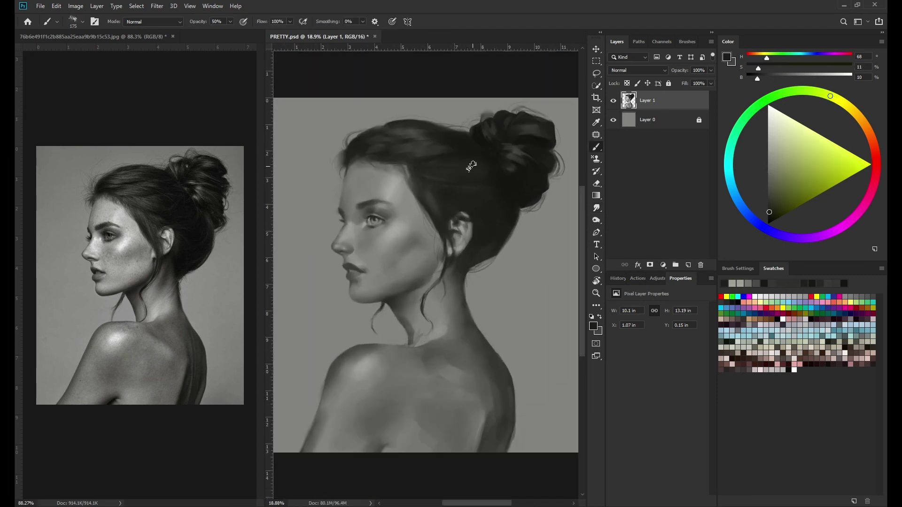
{"action": "left_click_drag", "start_coordinate": [428, 133], "coordinate": [395, 131]}
{"action": "left_click", "coordinate": [379, 137], "text": "alt"}
{"action": "key", "text": "bracketright"}
{"action": "mouse_move", "coordinate": [514, 147]}
{"action": "left_mouse_down"}
{"action": "mouse_move", "coordinate": [517, 176]}
{"action": "mouse_move", "coordinate": [519, 153]}
{"action": "mouse_move", "coordinate": [502, 122]}
{"action": "mouse_move", "coordinate": [529, 162]}
{"action": "left_mouse_up"}
Step: Brush a pale grey highlight stroke across the top of the hair
{"action": "left_click", "coordinate": [400, 139], "text": "alt"}
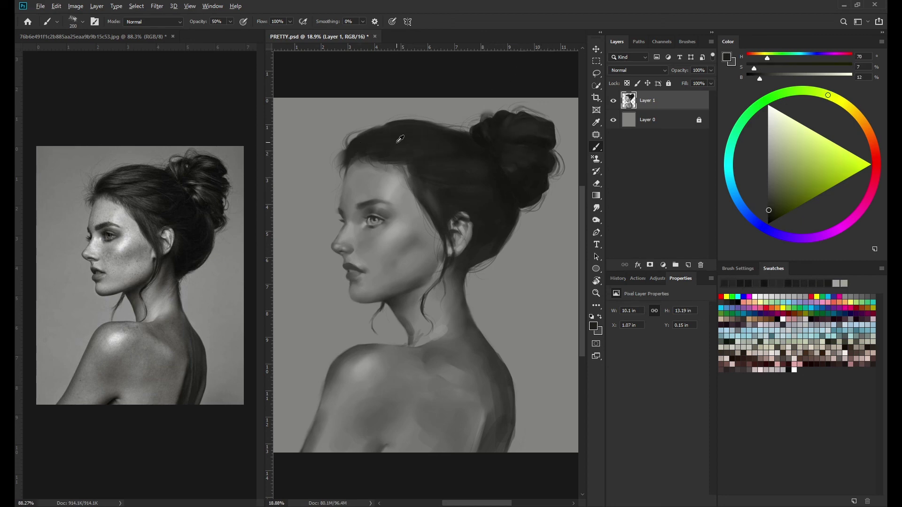
{"action": "key", "text": "bracketleft"}
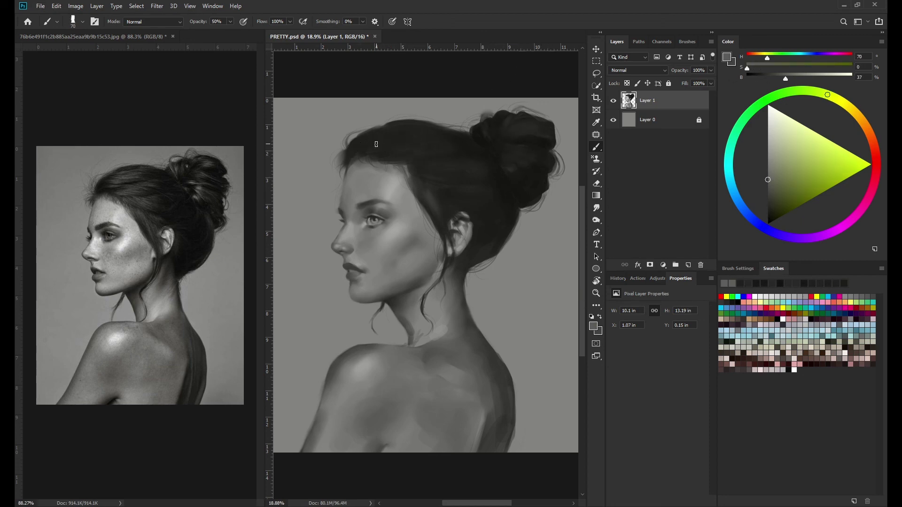
{"action": "left_click_drag", "start_coordinate": [375, 143], "coordinate": [449, 132]}
{"action": "key", "text": "bracketright"}
{"action": "key", "text": "bracketright"}
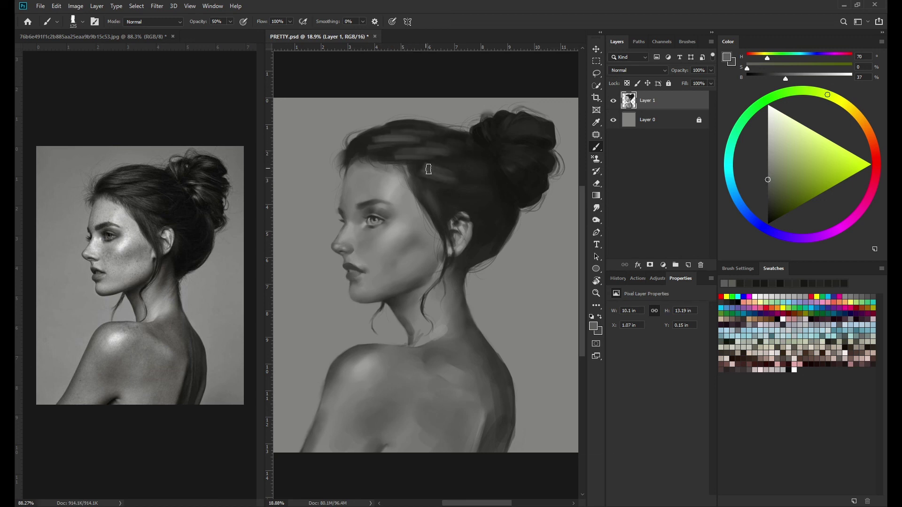
{"action": "scroll", "coordinate": [455, 257], "scroll_direction": "down", "scroll_amount": 3}
Step: Sample dark hair tones near the neck, alternating between the Brush and Smudge tools
{"action": "key", "text": "r"}
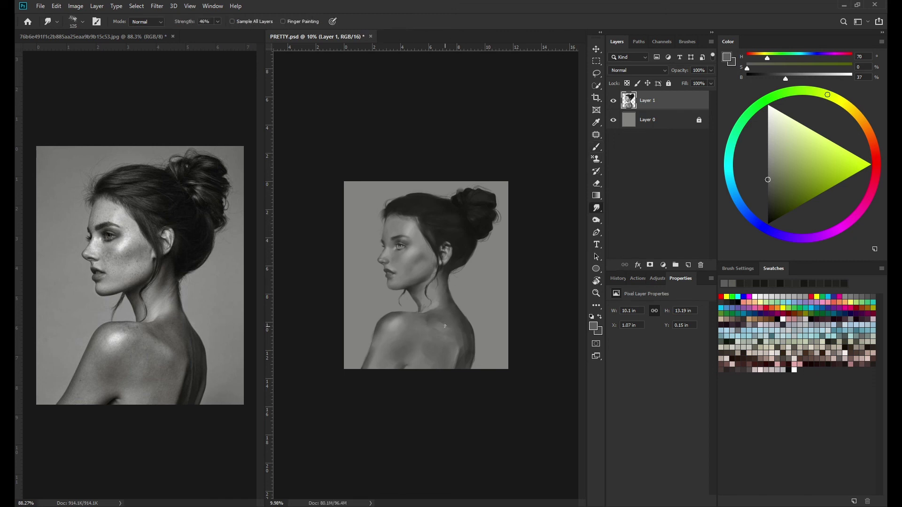
{"action": "scroll", "coordinate": [424, 314], "scroll_direction": "up", "scroll_amount": 3}
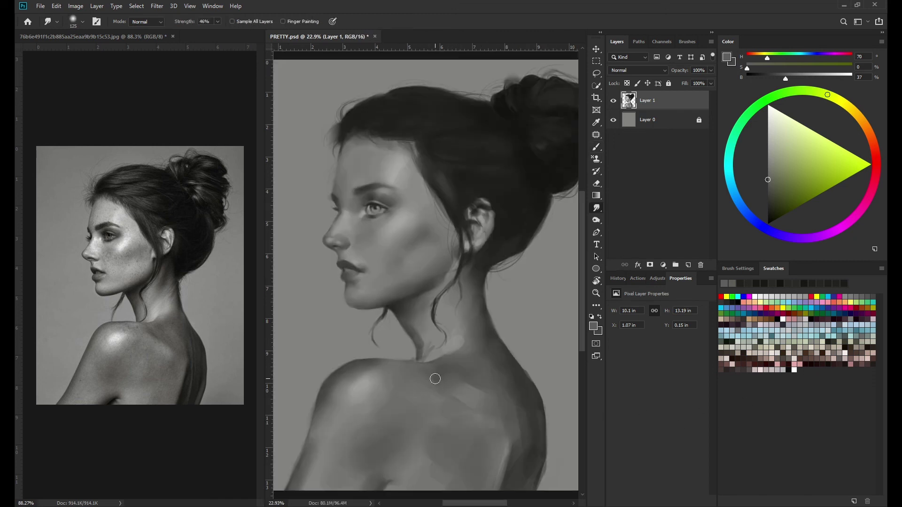
{"action": "key", "text": "b"}
{"action": "left_click", "coordinate": [463, 333], "text": "alt"}
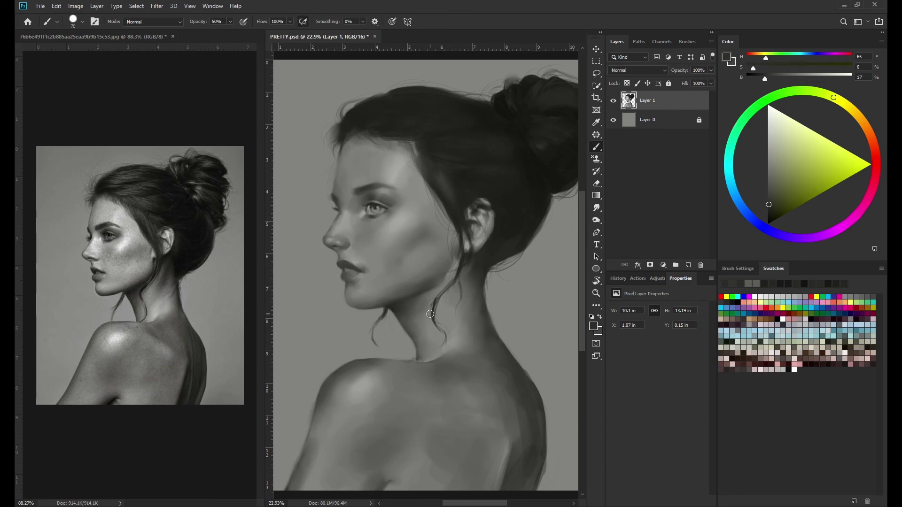
{"action": "left_click", "coordinate": [431, 293], "text": "alt"}
{"action": "key", "text": "r"}
Step: Resize the smudge brush and save PRETTY.psd
{"action": "key", "text": "bracketleft"}
{"action": "key", "text": "bracketleft"}
{"action": "key", "text": "bracketleft"}
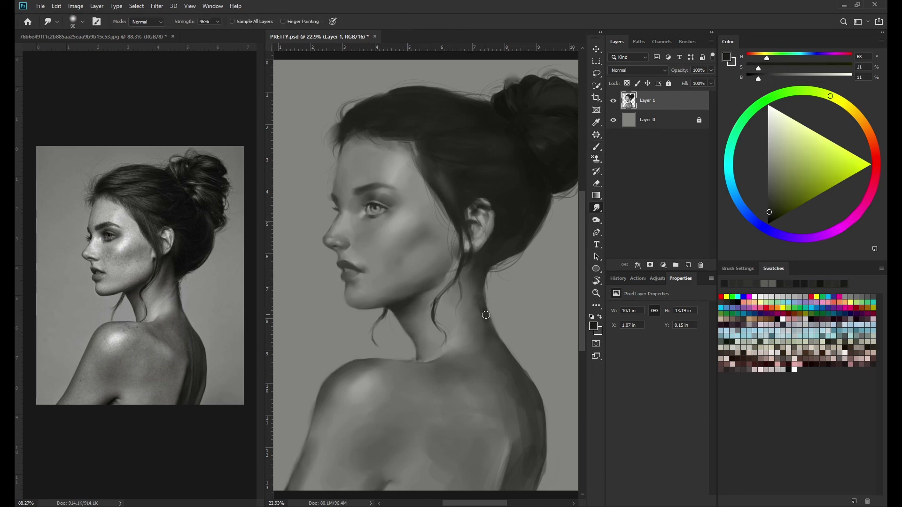
{"action": "scroll", "coordinate": [477, 358], "scroll_direction": "down", "scroll_amount": 2}
{"action": "key", "text": "ctrl+s"}
{"action": "key", "text": "bracketright"}
{"action": "key", "text": "bracketright"}
{"action": "key", "text": "bracketright"}
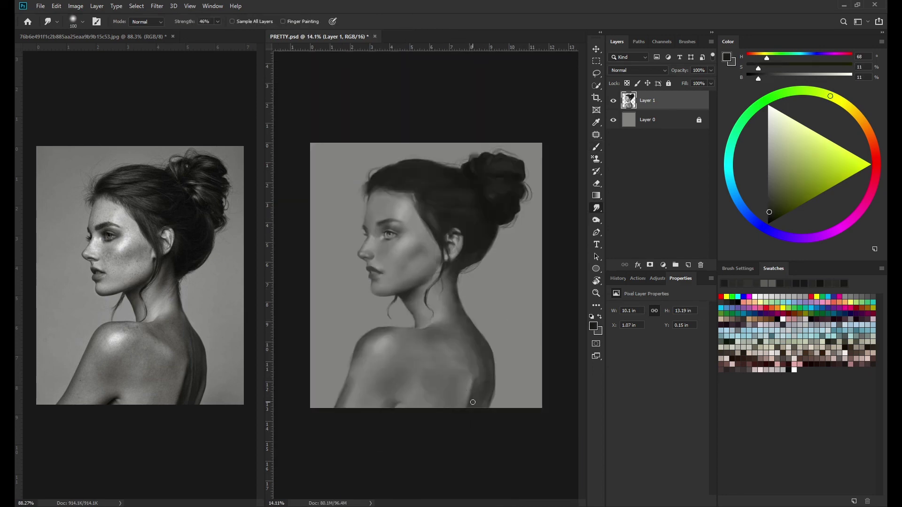
{"action": "key", "text": "b"}
Step: Smudge-soften the shoulder edge with a mid grey, then save PRETTY.psd again
{"action": "left_click", "coordinate": [473, 402], "text": "alt"}
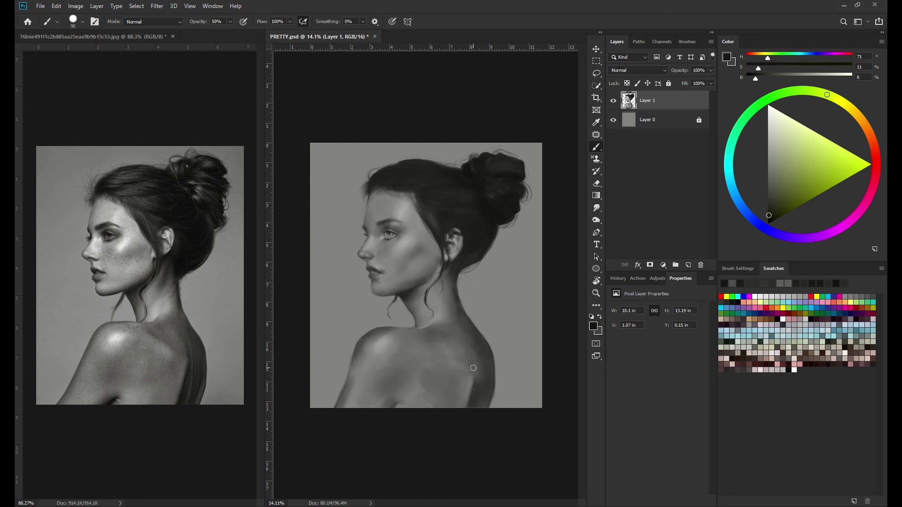
{"action": "key", "text": "r"}
{"action": "scroll", "coordinate": [473, 368], "scroll_direction": "down", "scroll_amount": 2}
{"action": "scroll", "coordinate": [473, 368], "scroll_direction": "up", "scroll_amount": 4}
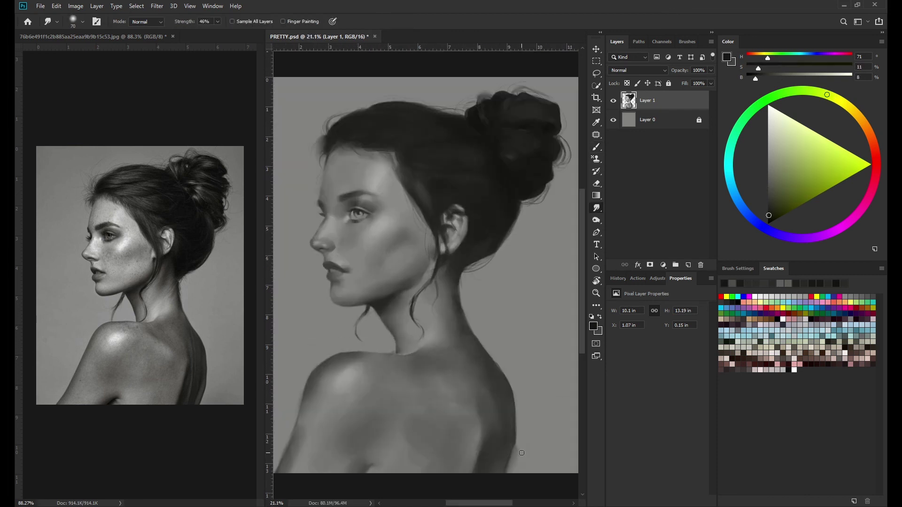
{"action": "left_click", "coordinate": [513, 433], "text": "alt"}
{"action": "left_click_drag", "start_coordinate": [517, 460], "coordinate": [512, 472]}
{"action": "key", "text": "ctrl+s"}
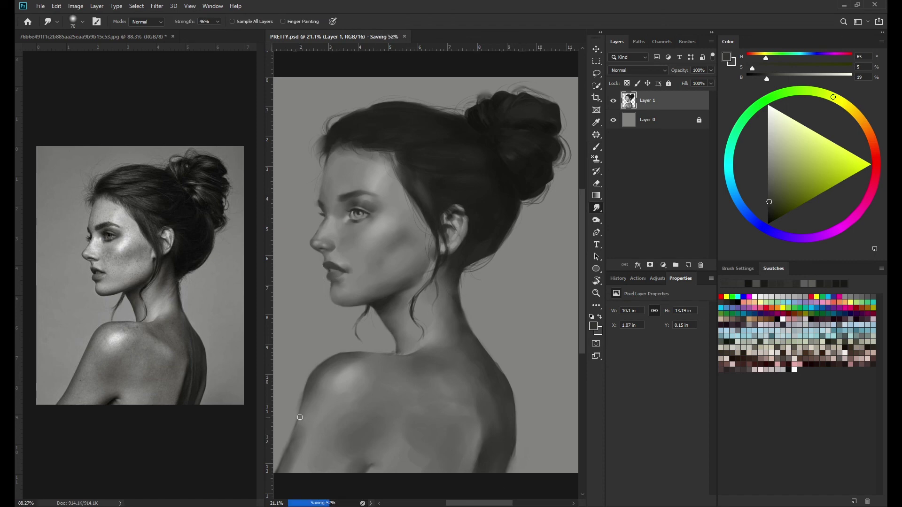